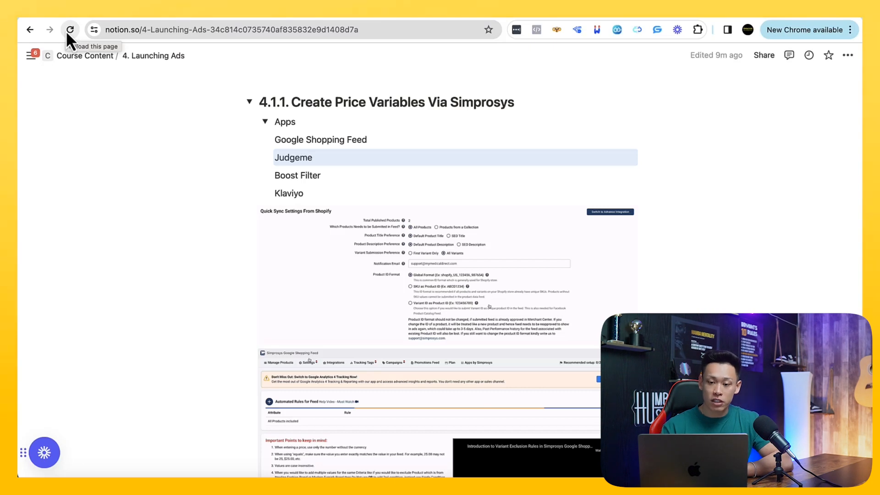
- Scroll through the course notes on creating price variables via Simprosys
scroll(216, 190, down, 3)
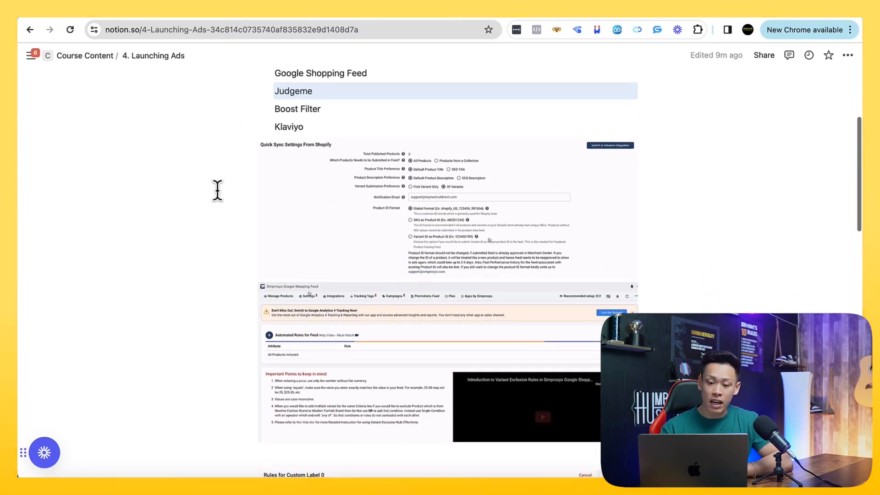
scroll(217, 190, down, 1)
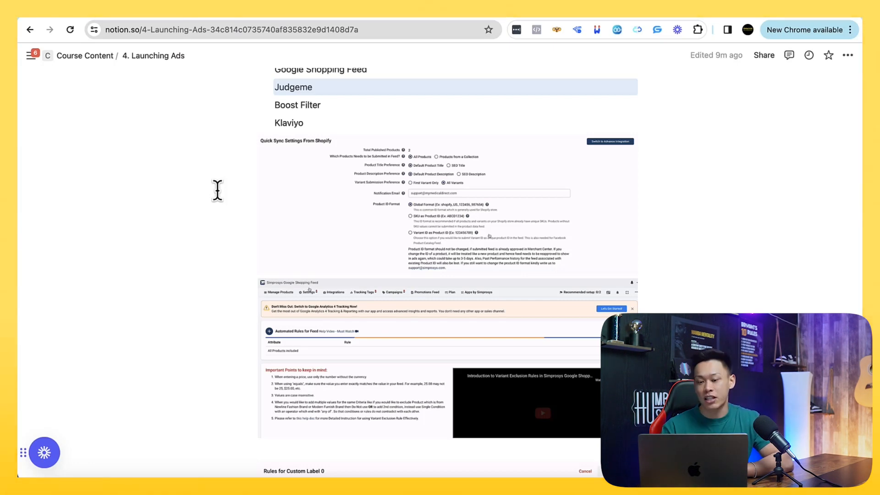
scroll(217, 190, up, 4)
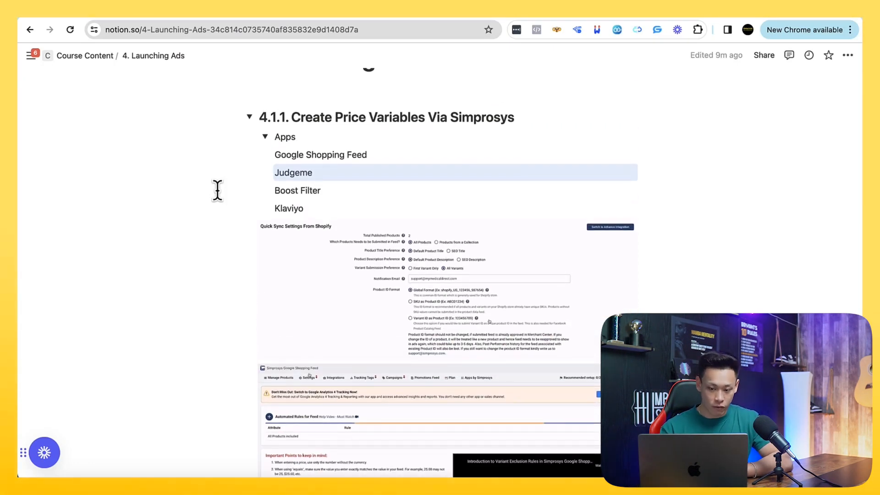
scroll(217, 190, down, 1)
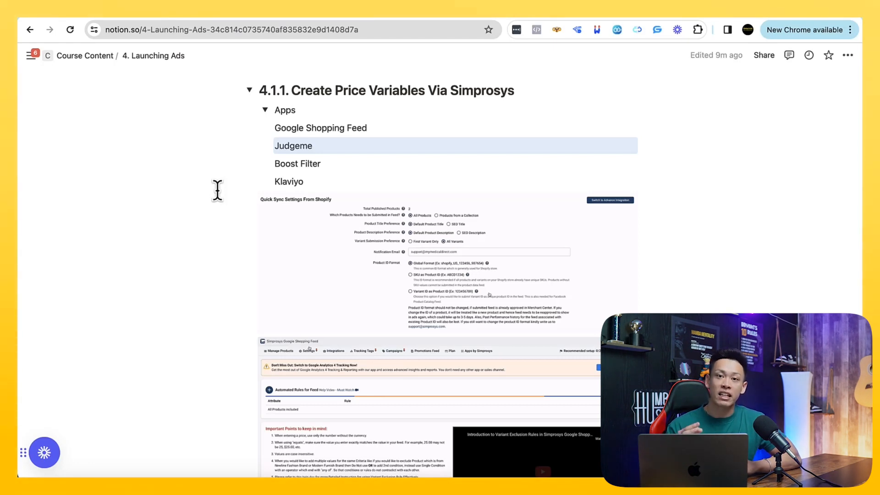
scroll(217, 190, down, 1)
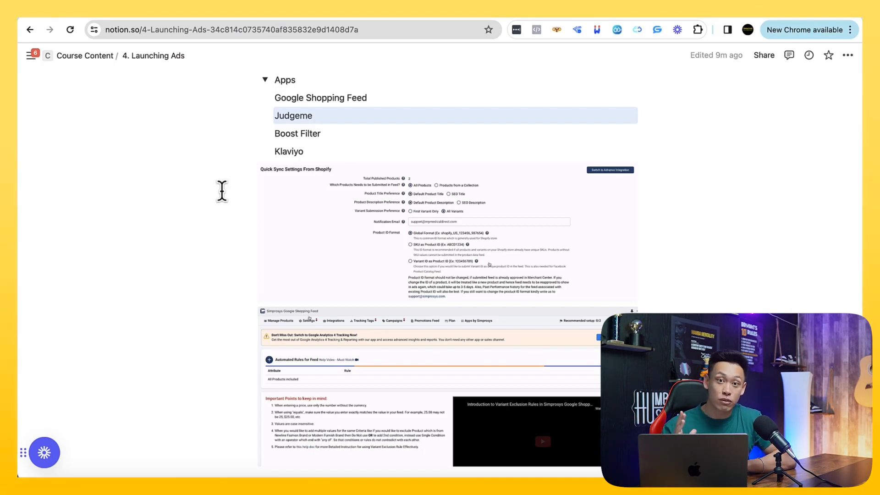
scroll(221, 190, down, 1)
scroll(222, 191, up, 2)
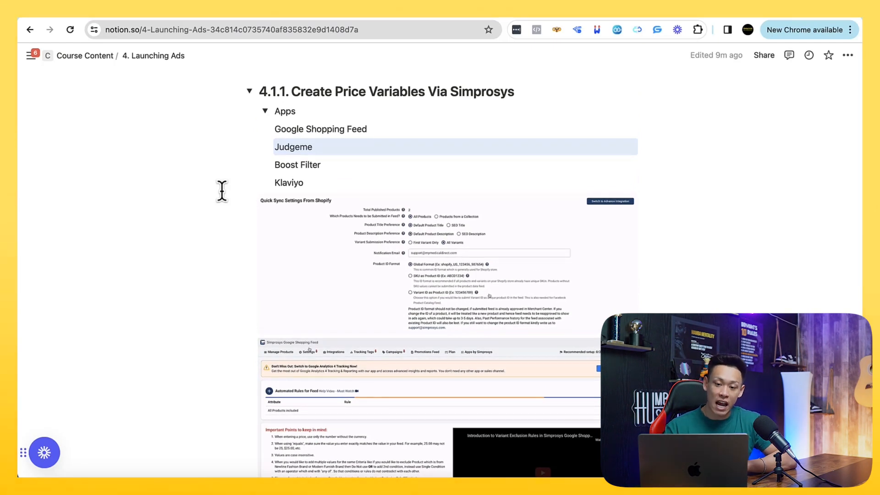
- Collapse the Apps toggle list under the price variables heading and review the reference screenshots
click(265, 113)
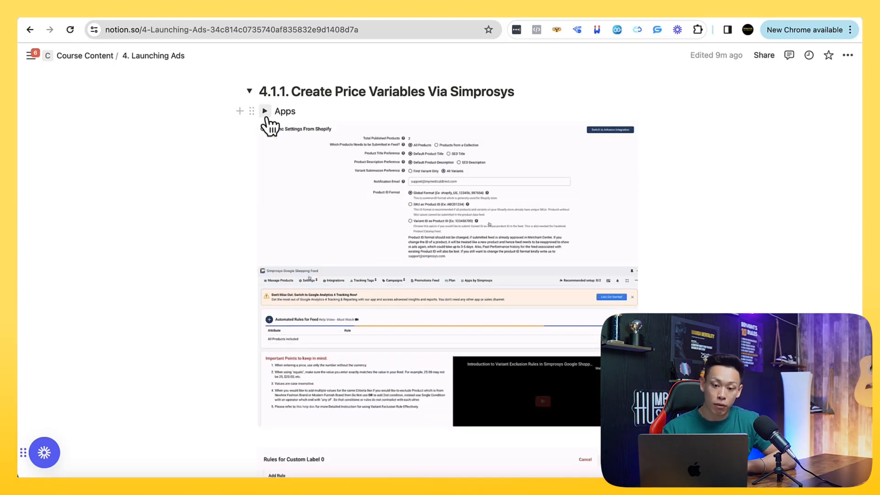
click(265, 112)
click(265, 113)
scroll(232, 220, down, 1)
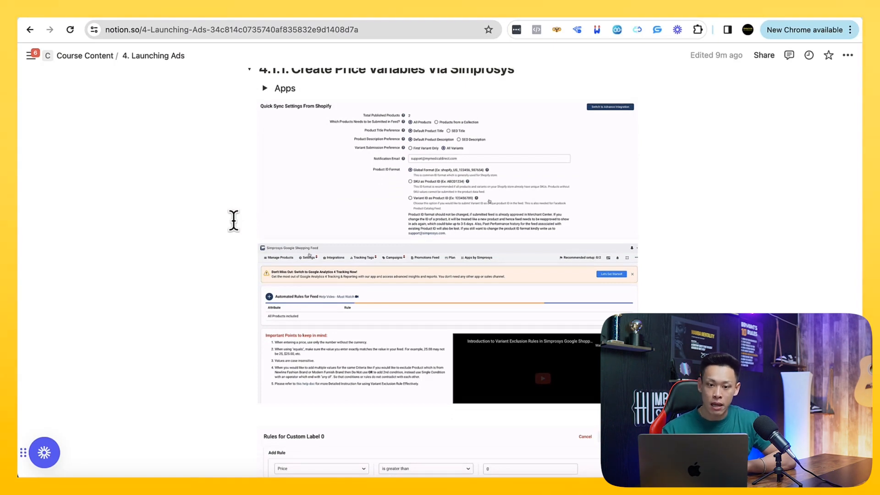
scroll(235, 221, up, 1)
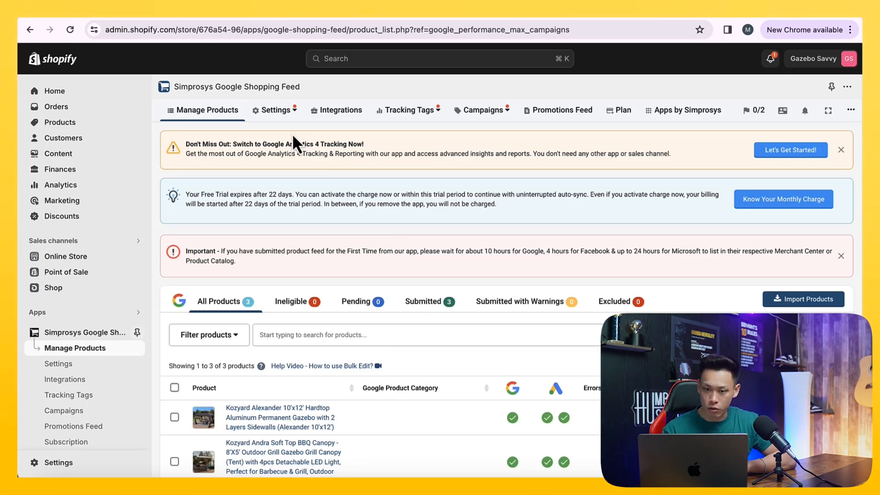
- Open Automated Rules for Feed in Simprosys settings and start a new rule for Custom Label 0
mouse_move(285, 110)
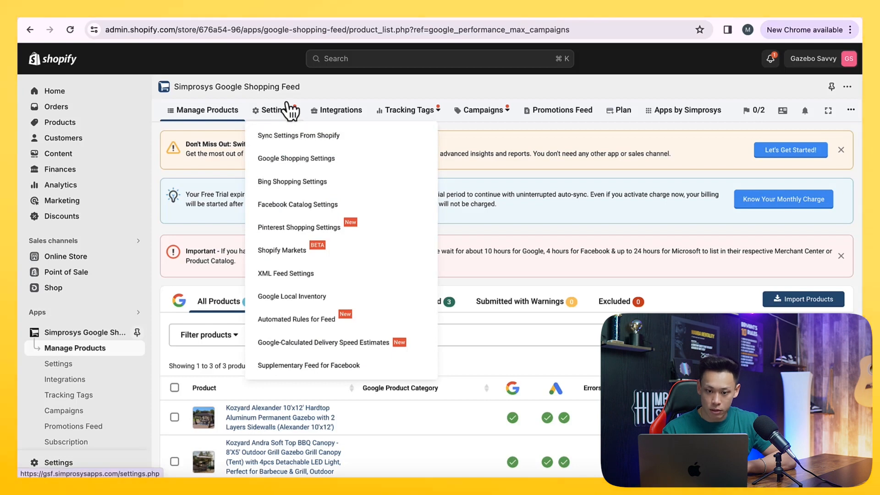
click(314, 320)
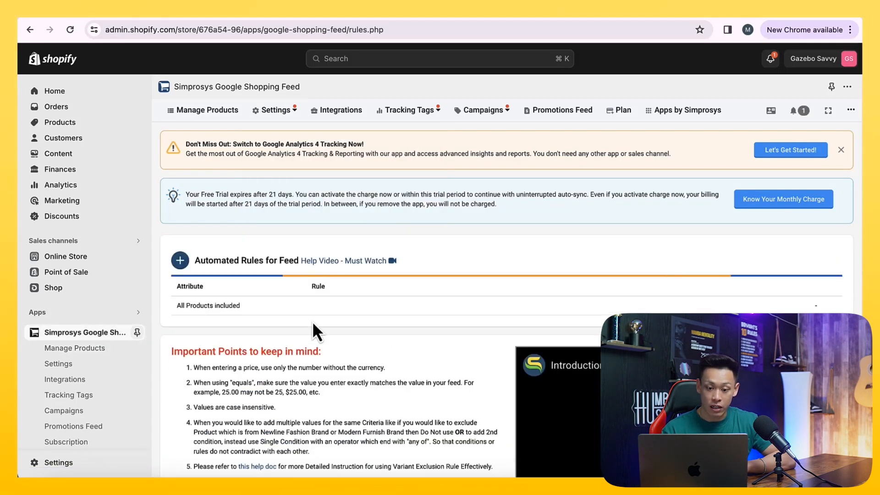
scroll(315, 330, down, 1)
click(180, 229)
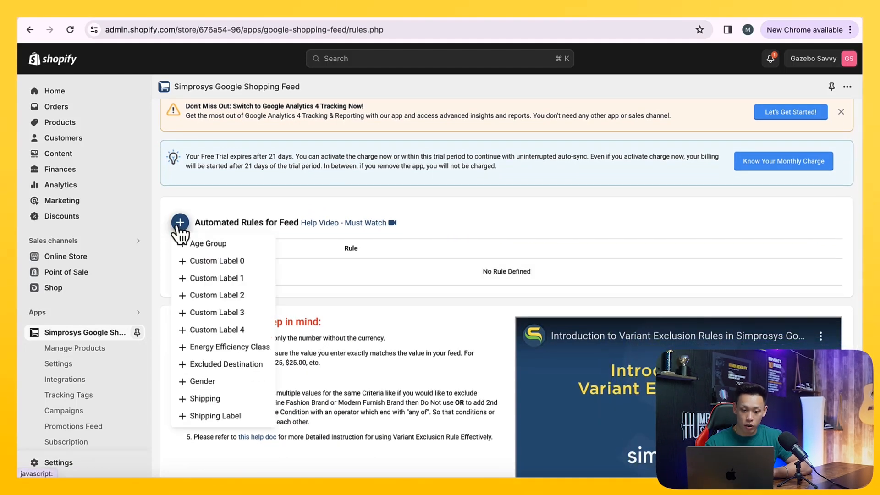
click(207, 260)
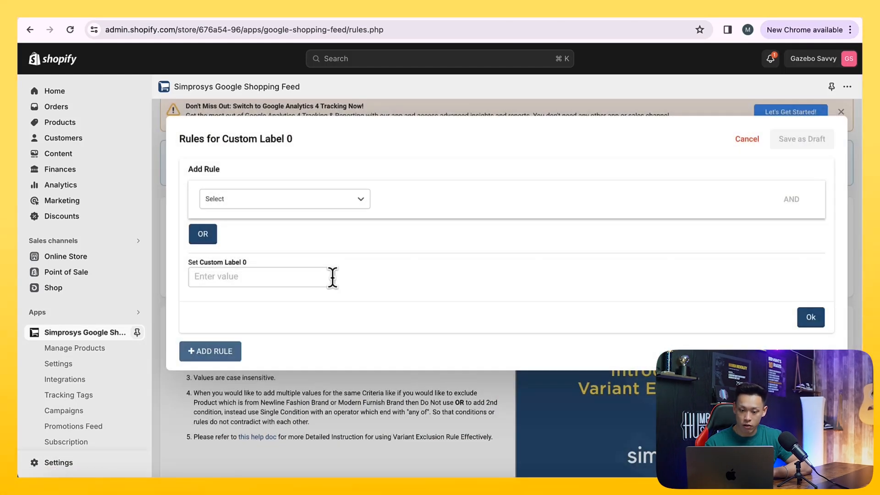
- Begin the first condition as Price is greater than, and select its value field
click(291, 211)
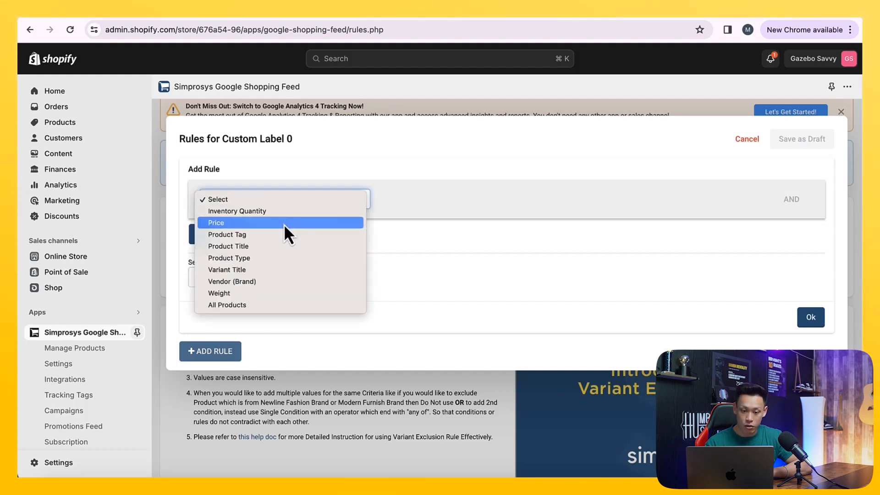
click(284, 224)
click(420, 212)
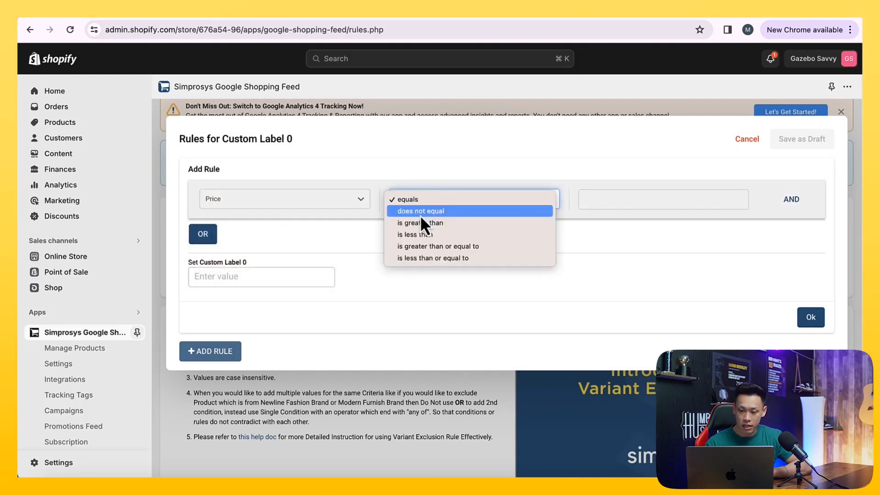
click(420, 223)
click(613, 198)
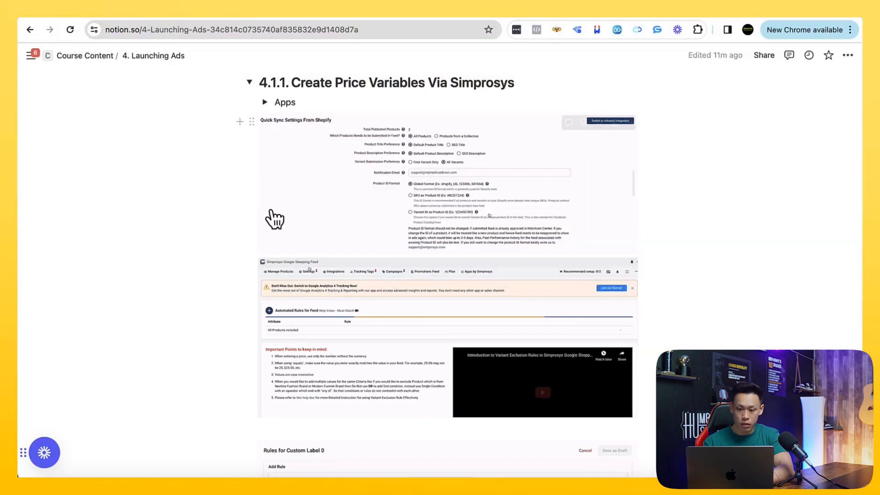
- Scroll the course notes to review the reference Custom Label 0 price rules
scroll(270, 214, down, 5)
scroll(270, 209, down, 2)
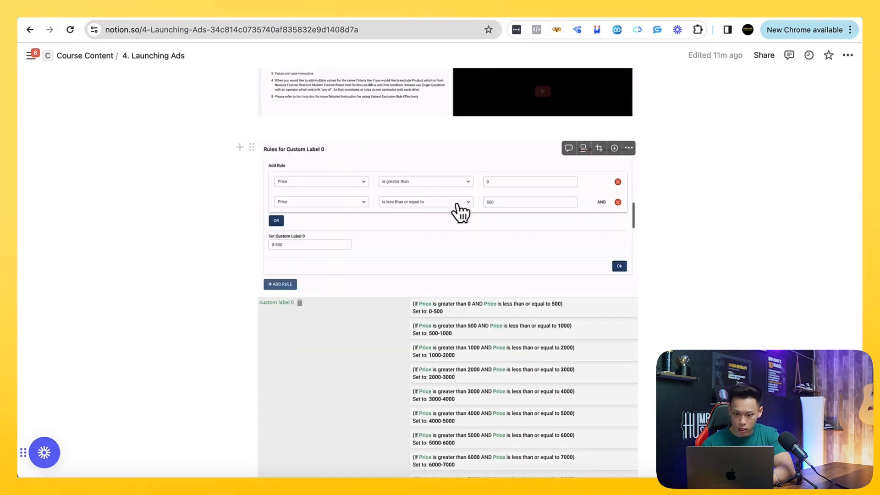
scroll(440, 196, down, 1)
scroll(442, 300, down, 1)
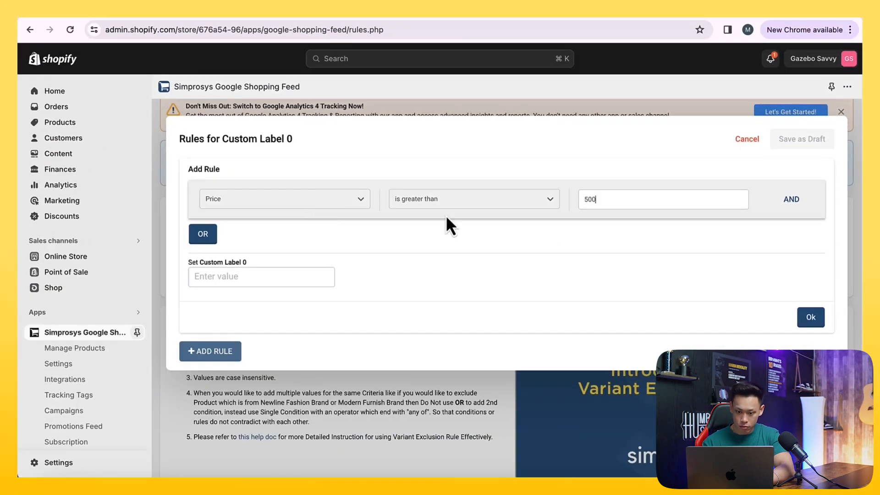
- Set the first value to 0 and add an AND condition where Price is less than 500
click(791, 199)
click(284, 237)
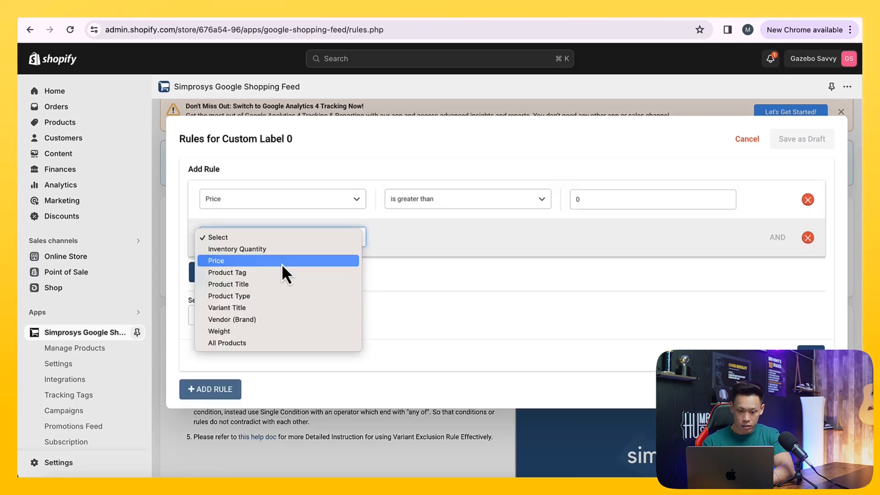
click(281, 260)
click(429, 233)
click(427, 273)
click(603, 236)
text(500)
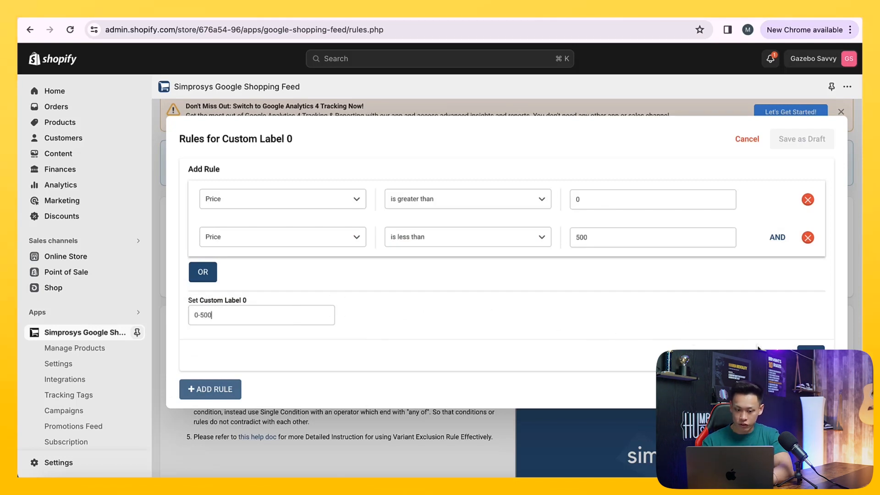
- Save the rule with custom label 0-500 and start a new rule on Price
click(810, 358)
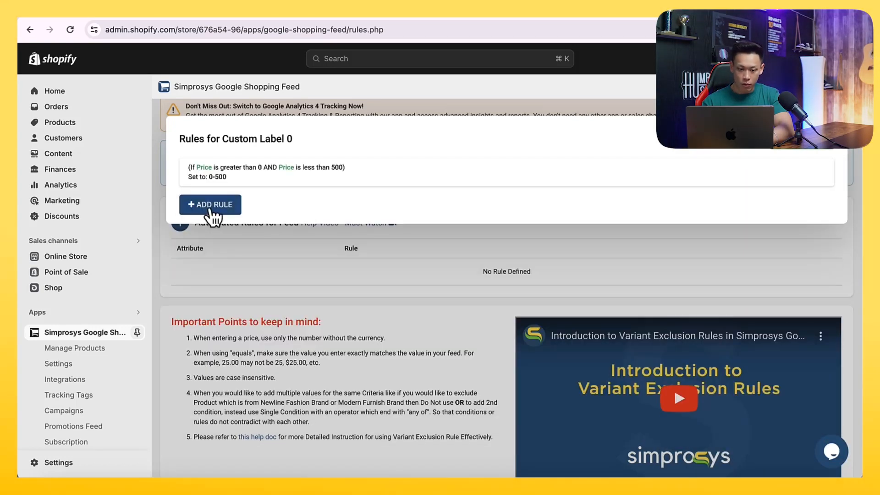
click(210, 210)
click(255, 238)
click(254, 261)
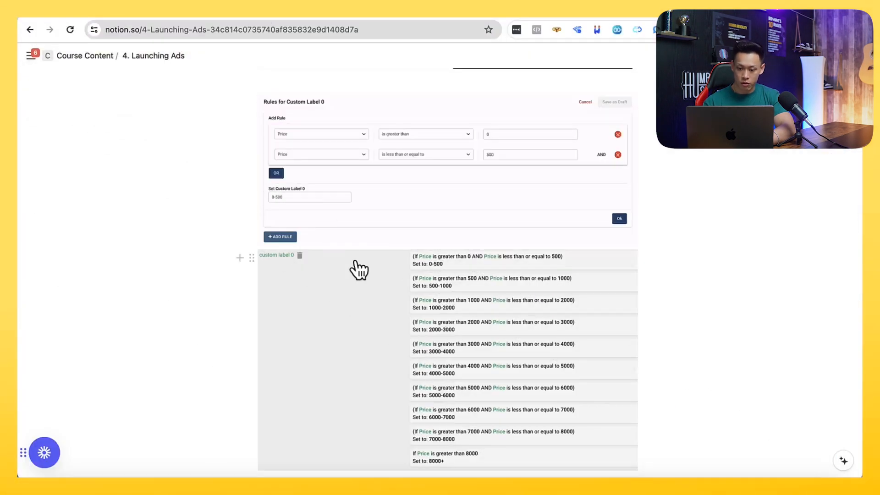
- Set the new rule's first condition to Price is greater than 500
scroll(359, 270, down, 5)
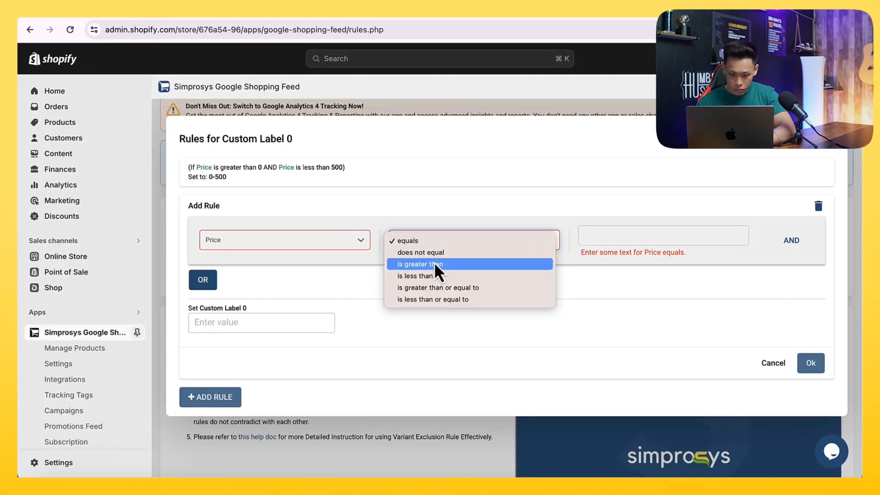
click(442, 262)
click(604, 236)
text(500)
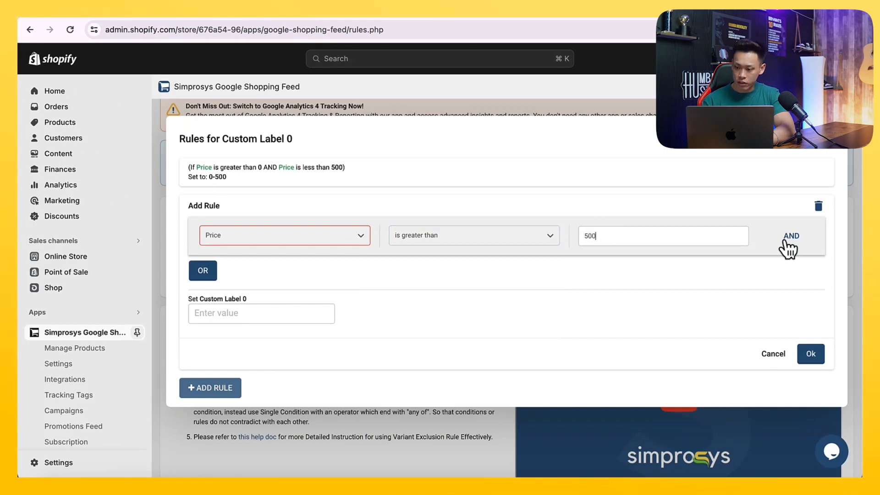
- Add an AND condition where Price is less than or equal to 1000
click(790, 237)
click(293, 274)
click(289, 296)
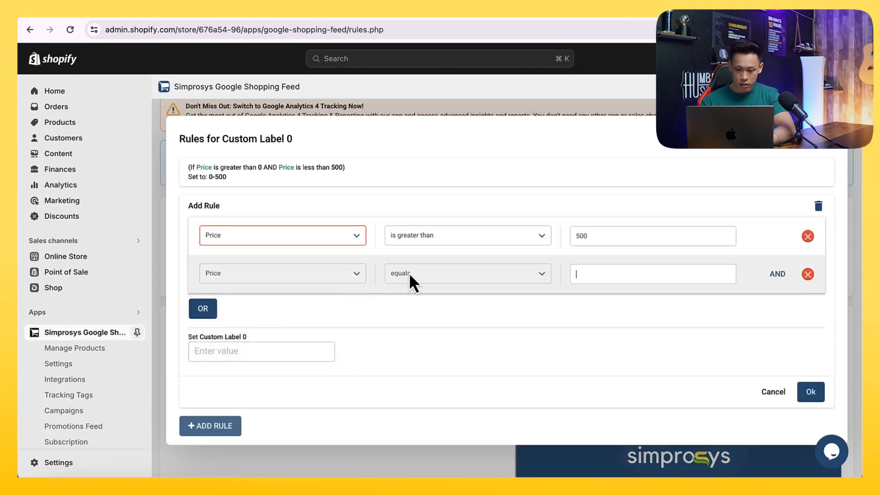
click(412, 275)
click(422, 332)
click(597, 274)
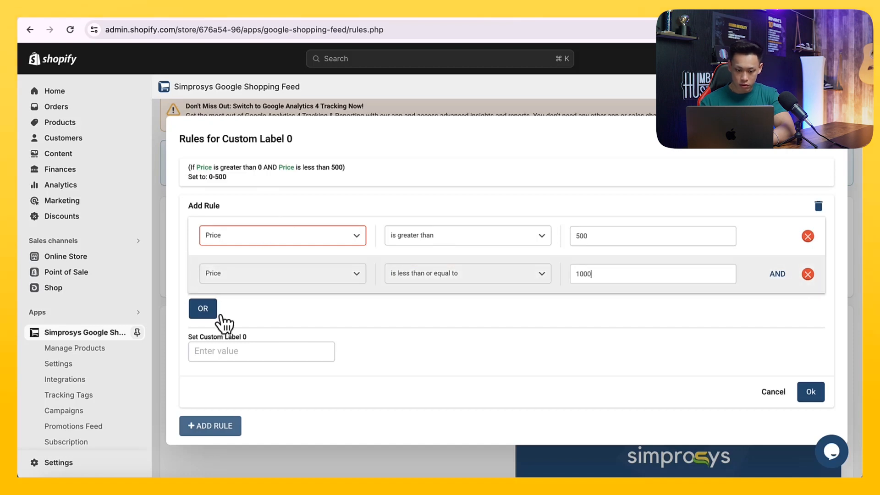
- Set the custom label to 500-1000 and save the rule
click(239, 351)
text(500-1000)
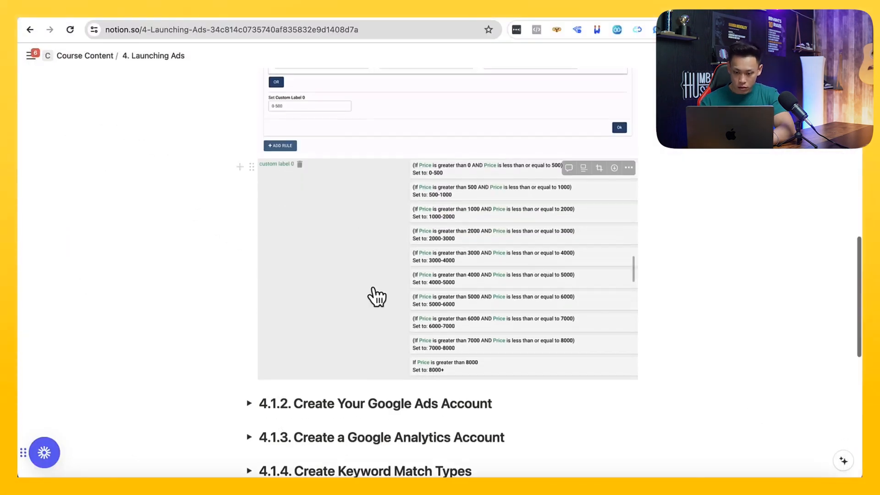
scroll(389, 275, down, 1)
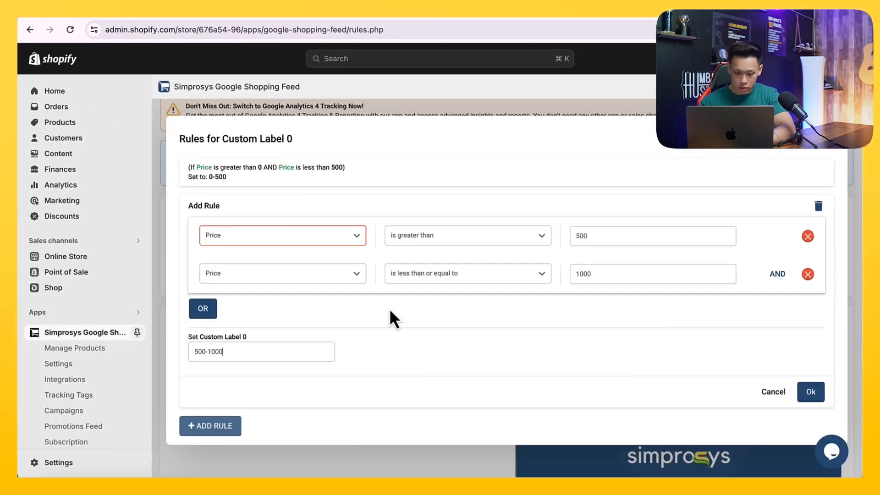
click(809, 395)
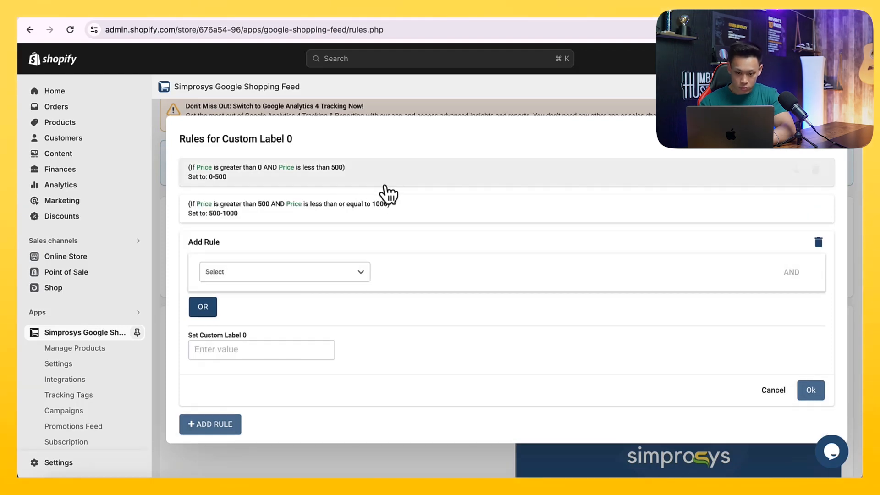
- Edit the 0-500 rule so its second condition reads Price is less than or equal to 500
click(388, 183)
click(468, 237)
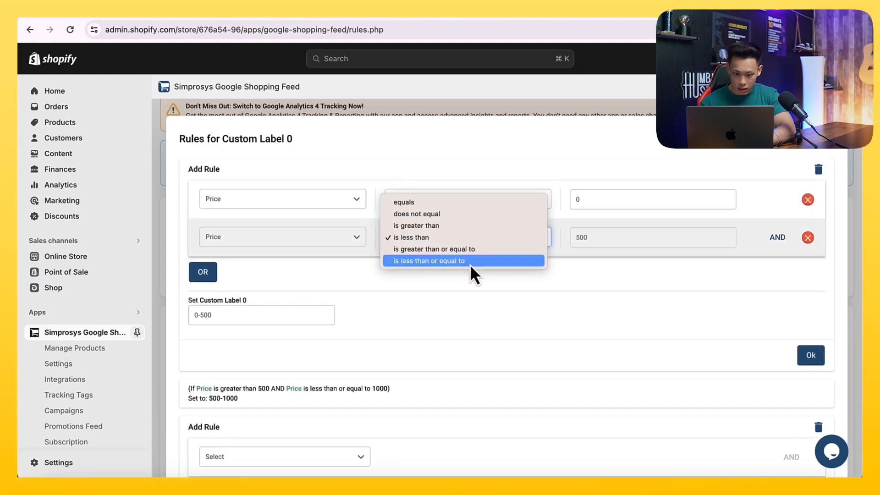
click(471, 260)
click(809, 356)
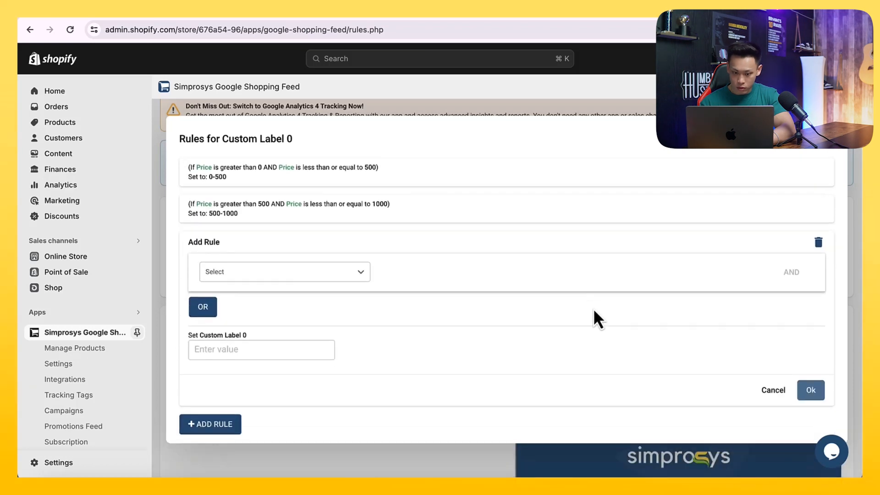
- Start a third rule with the condition Price is greater than 1000
click(293, 272)
click(277, 296)
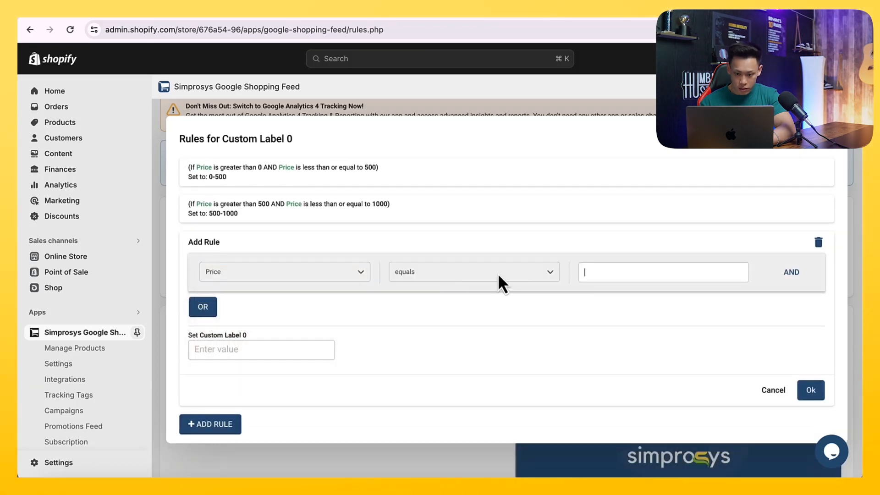
click(497, 273)
click(486, 297)
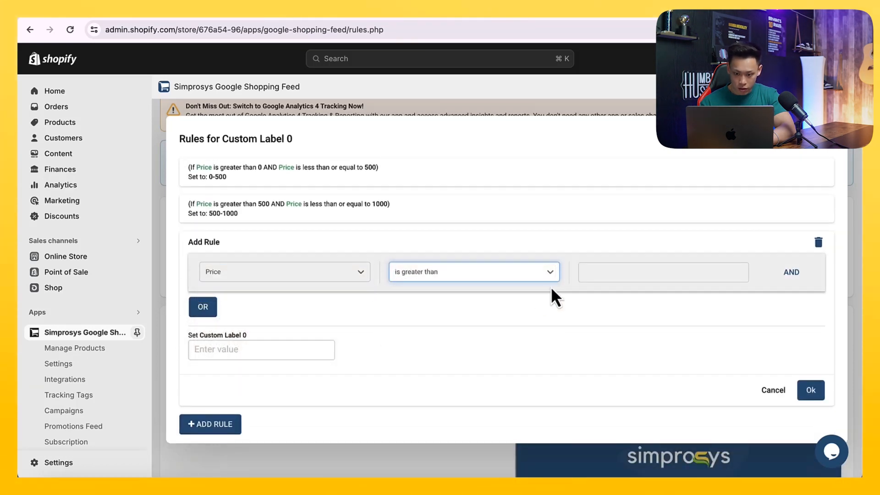
click(603, 274)
text(190)
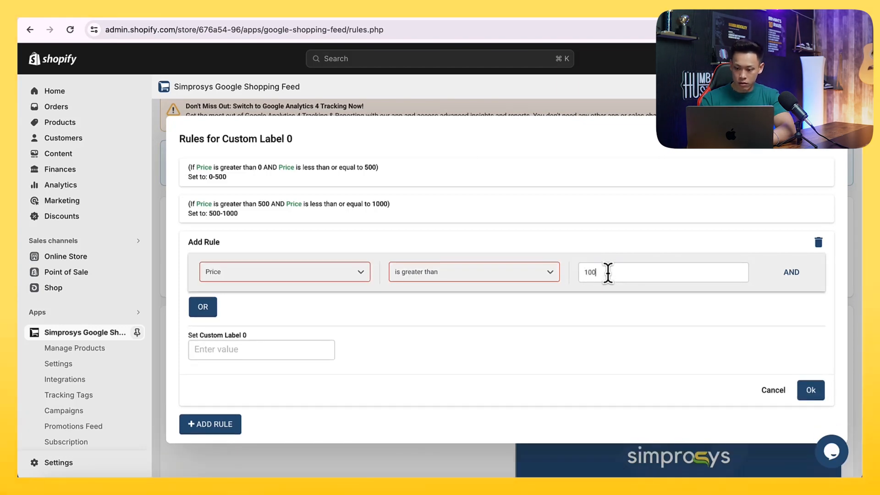
- Complete the third rule with an AND condition Price is less than or equal to 2000, label it 1000-2000, and save
click(784, 273)
click(338, 309)
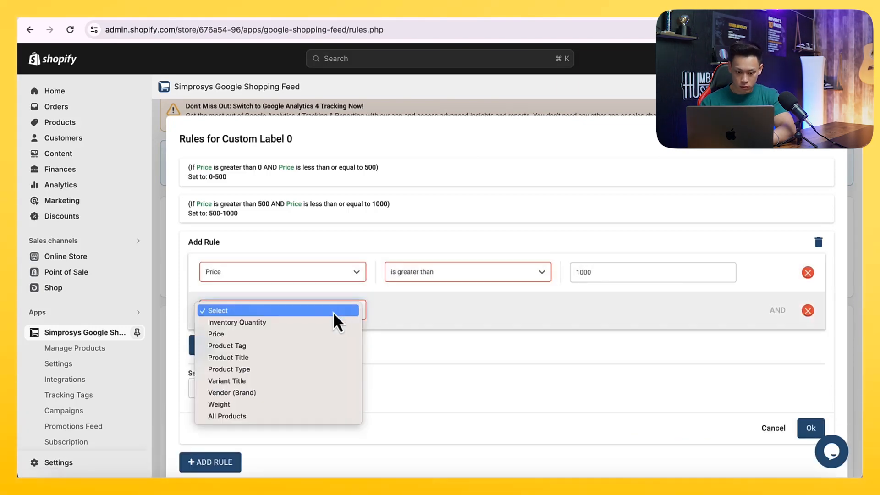
click(309, 334)
click(419, 311)
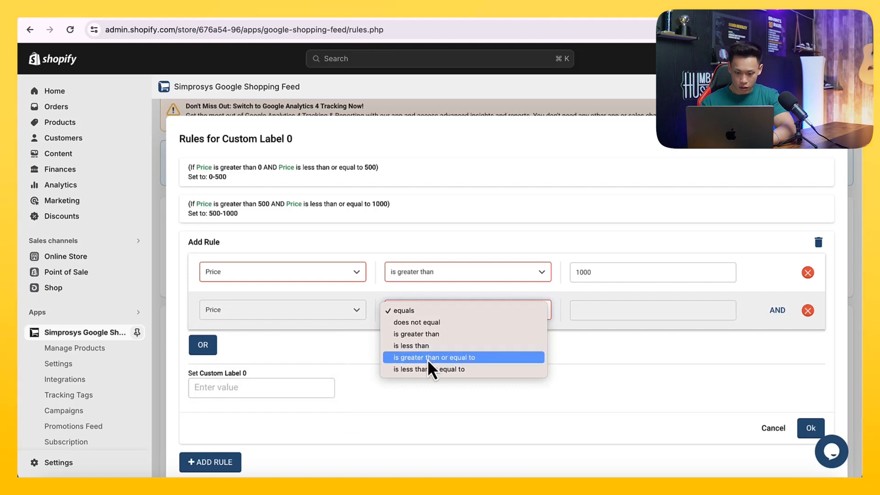
click(429, 370)
click(657, 308)
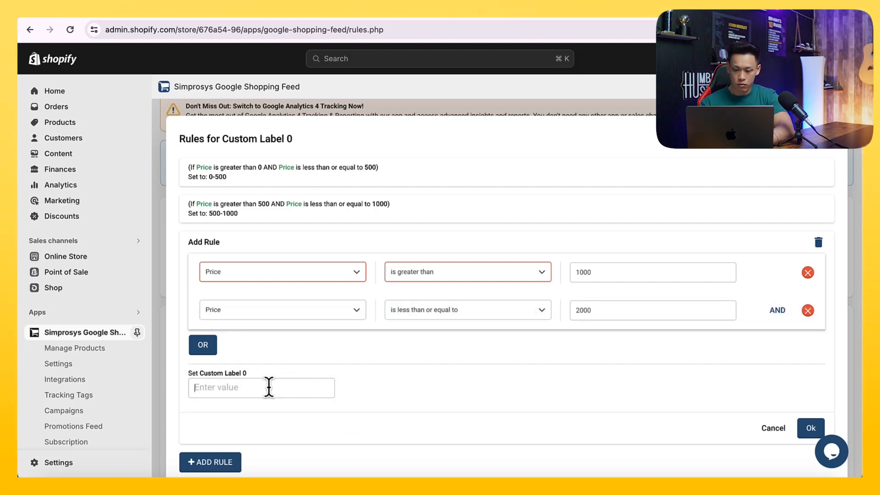
text(1000-2000)
key(Return)
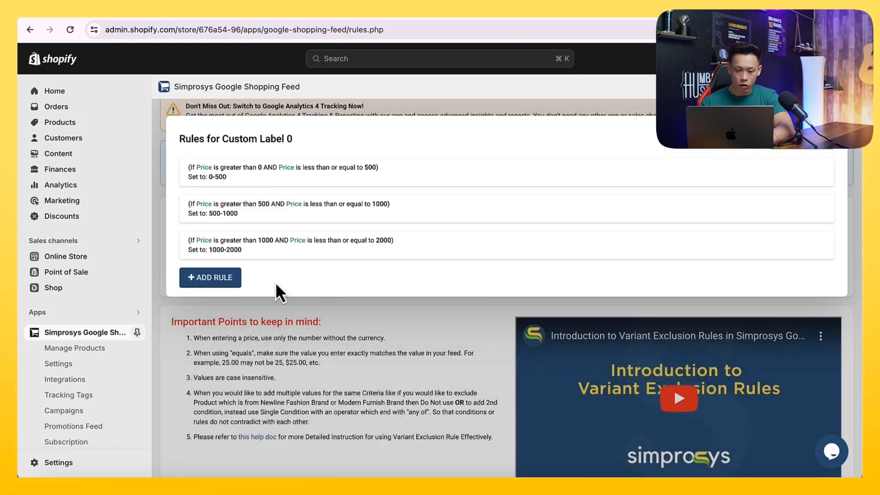
- Start a fourth rule with the condition Price is greater than 2000
click(224, 286)
click(251, 308)
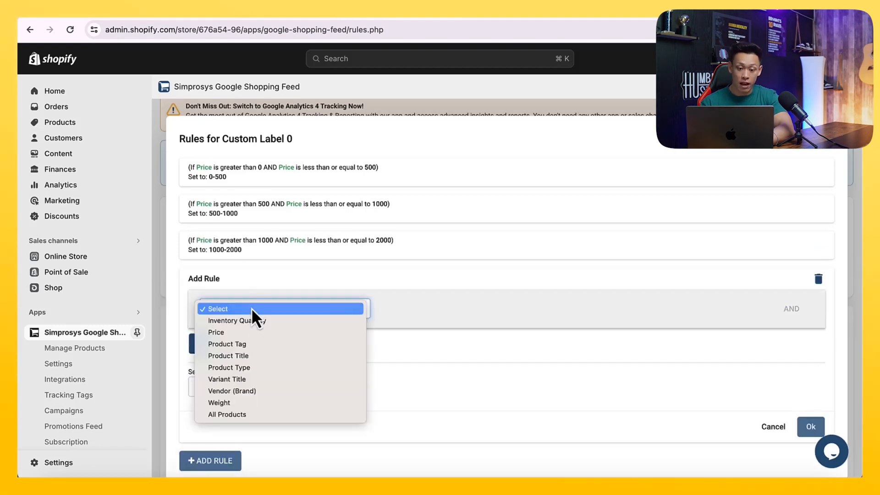
click(251, 332)
click(452, 307)
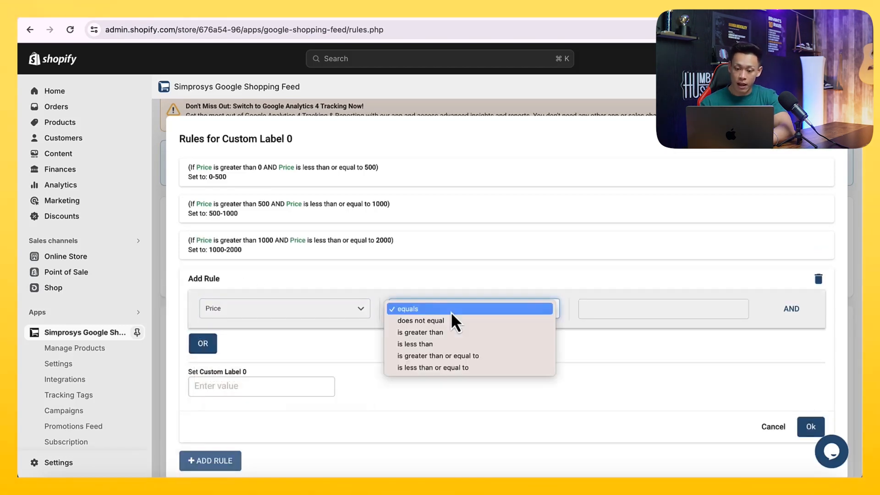
click(442, 334)
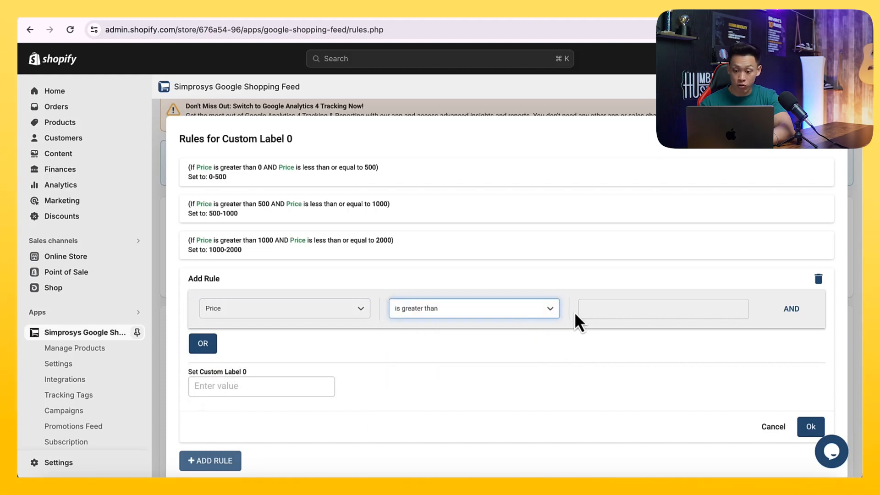
click(586, 309)
text(2000)
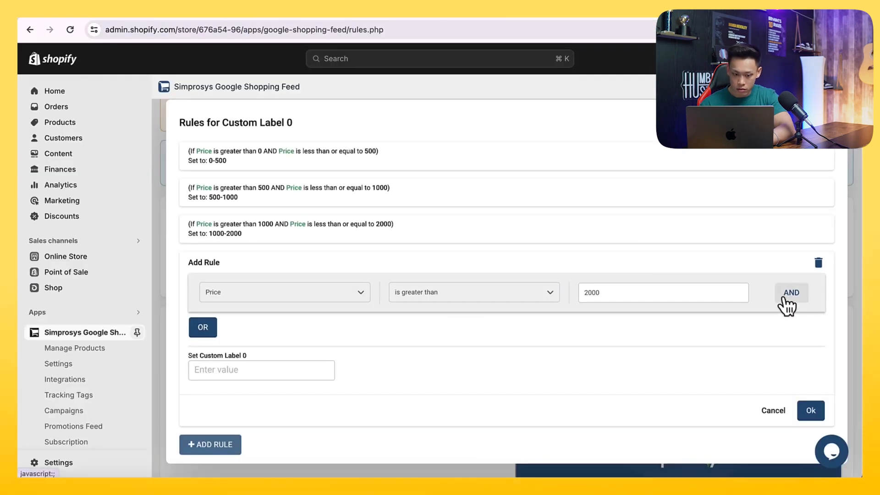
- Add an AND condition Price is less than or equal to 3000, set the custom label to 2000-3000, and save
click(790, 296)
click(281, 330)
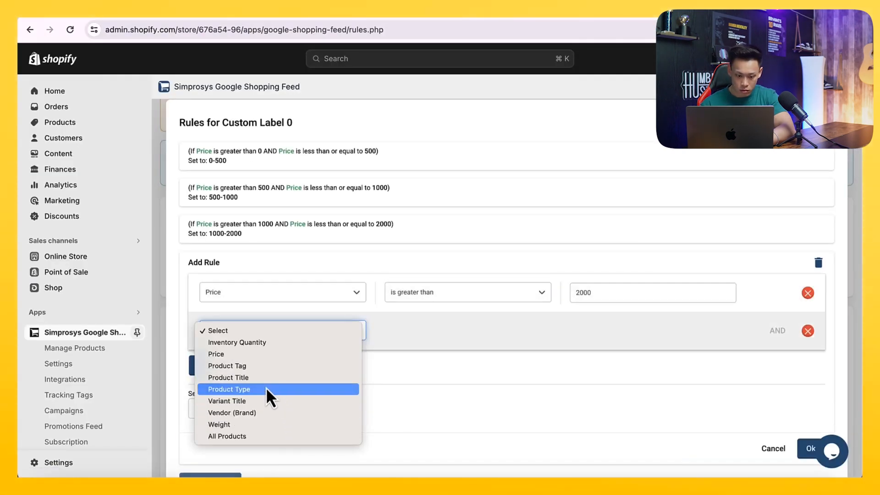
click(263, 356)
click(406, 334)
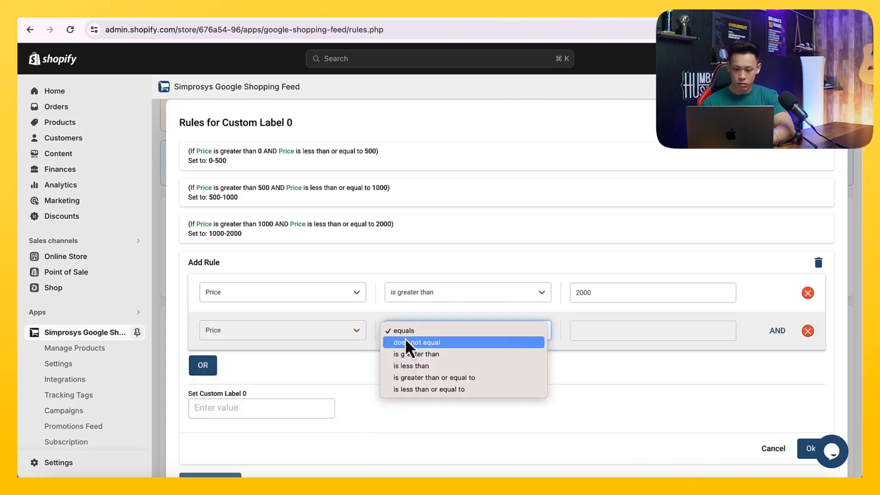
click(421, 389)
click(592, 330)
text(3000)
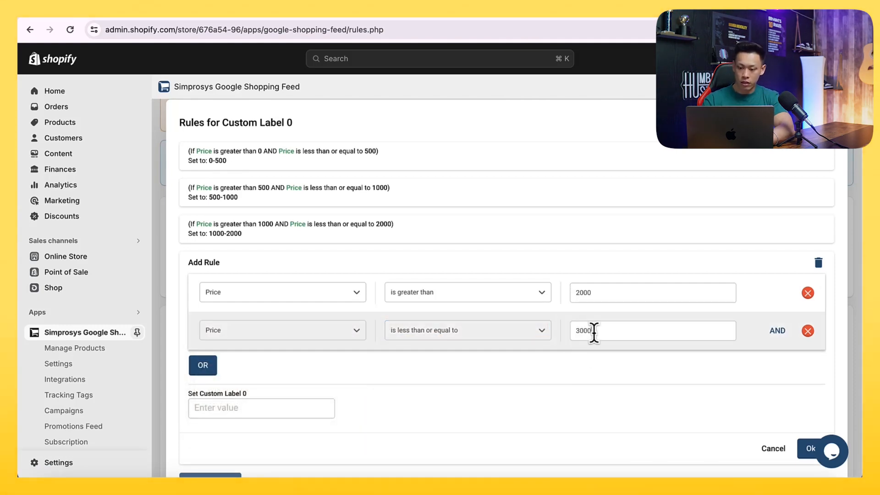
click(296, 406)
text(2000-3000)
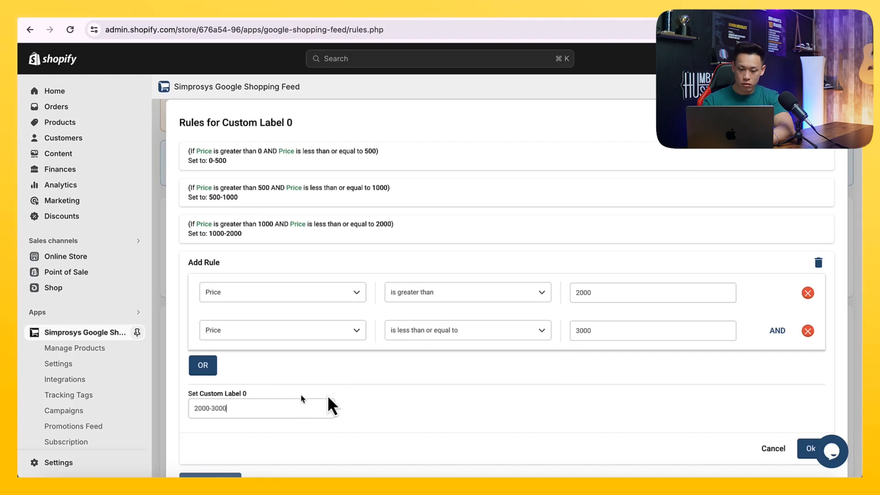
scroll(488, 394, down, 1)
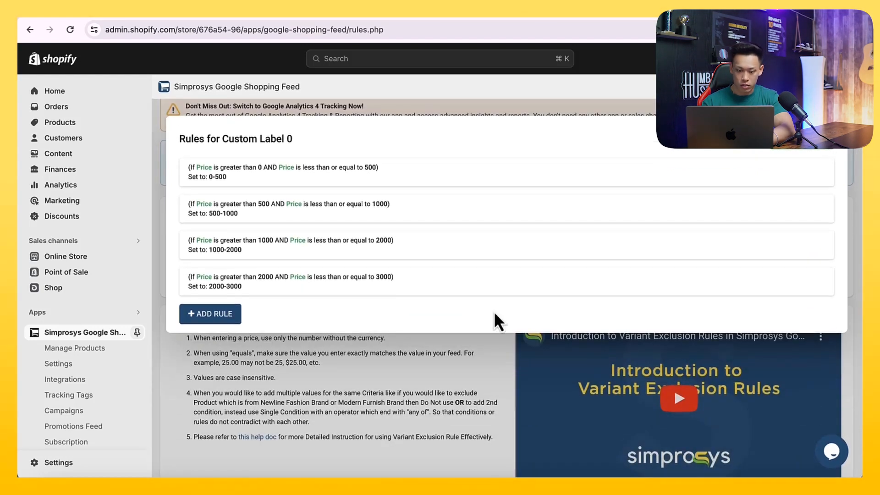
- Start a fifth rule with the condition Price is greater than 3000
click(229, 315)
click(240, 343)
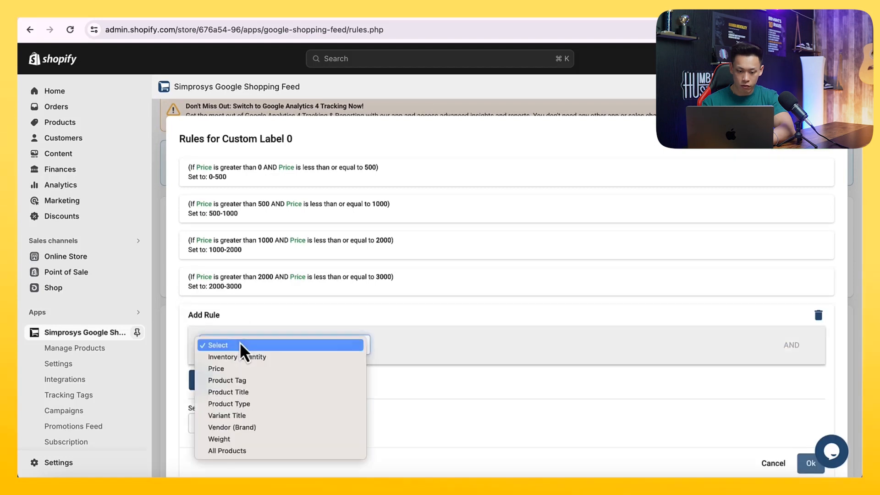
click(243, 370)
click(447, 345)
click(447, 367)
click(596, 345)
text(3000)
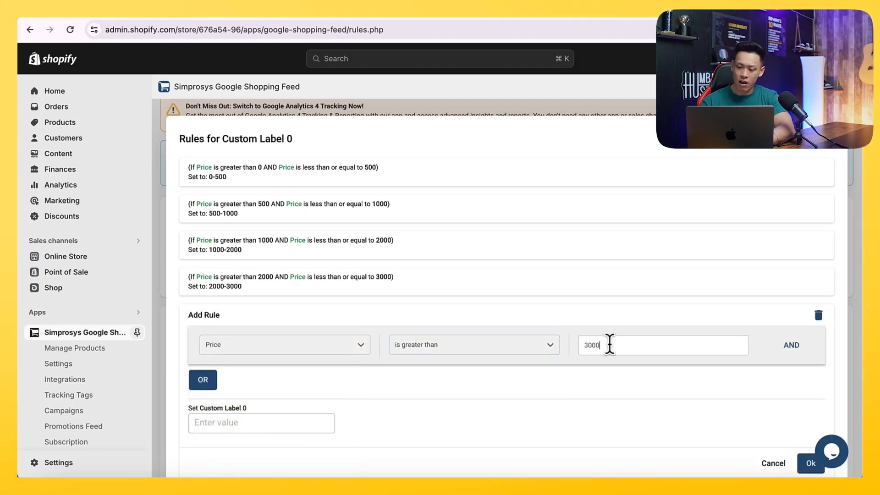
- Add an AND condition Price is less than or equal to 4000, set the custom label to 3000-4000, and save
click(796, 345)
click(298, 383)
click(297, 405)
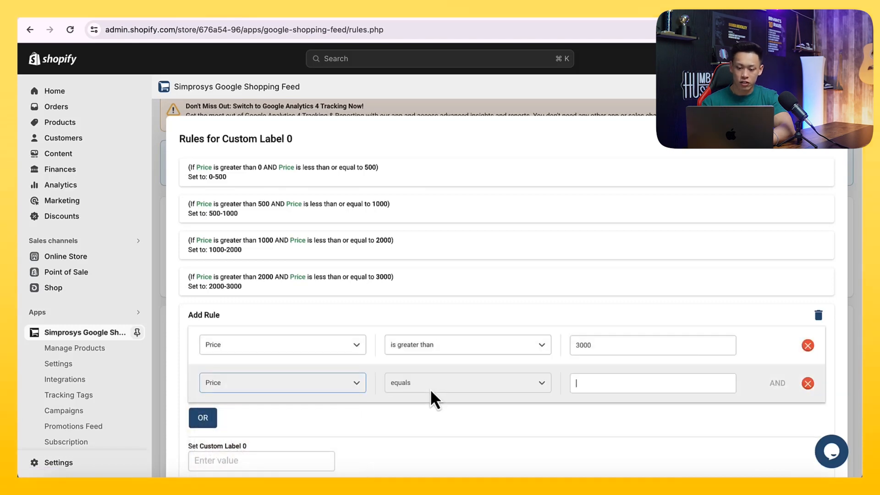
click(435, 383)
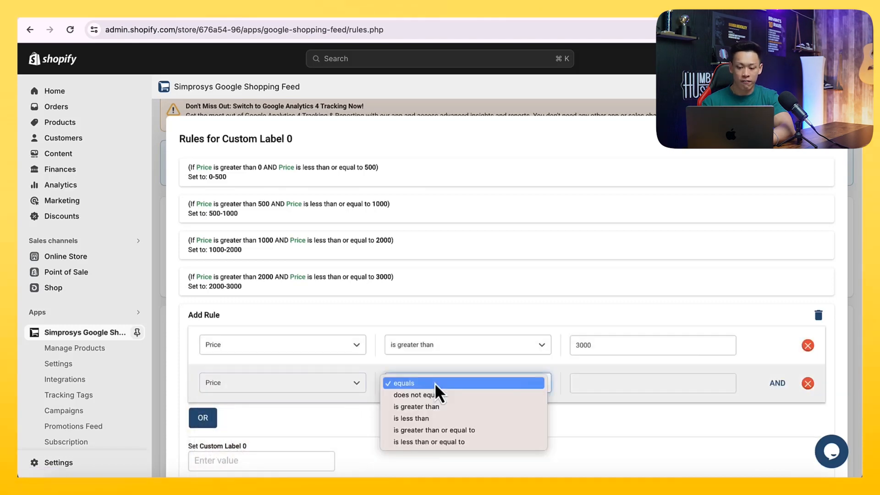
click(441, 440)
click(590, 388)
text(4000)
scroll(592, 389, down, 1)
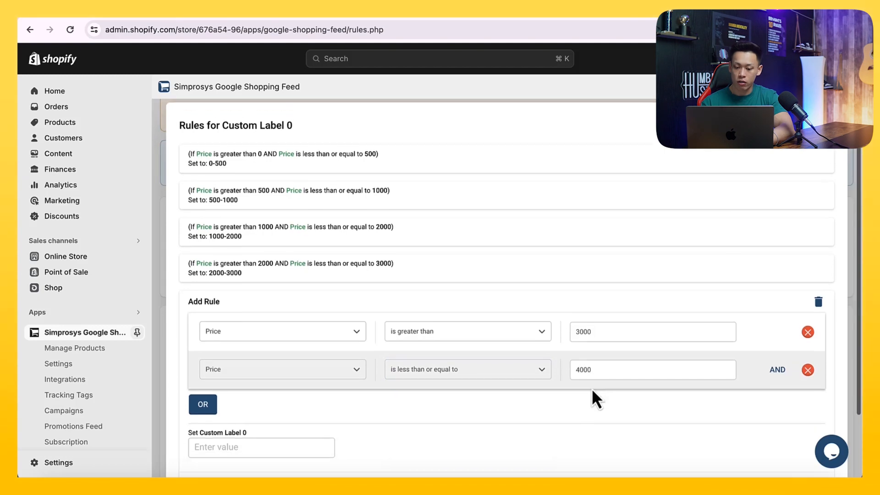
scroll(274, 408, down, 2)
click(248, 395)
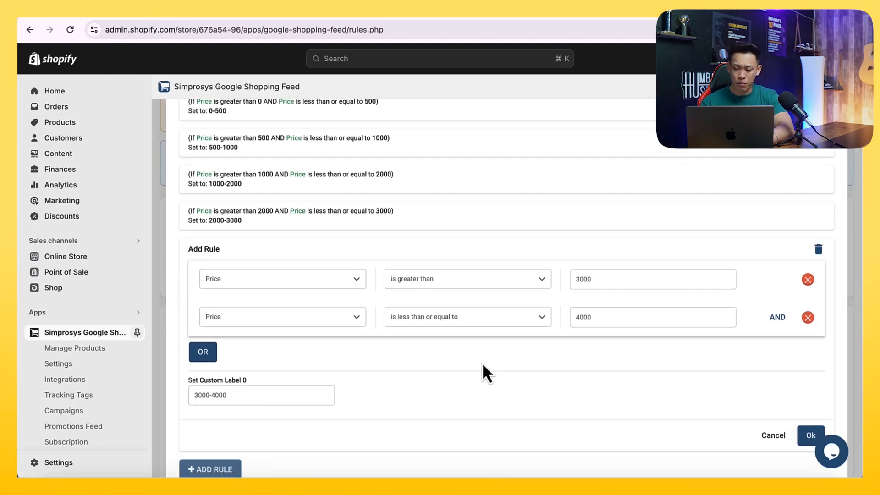
scroll(482, 362, down, 1)
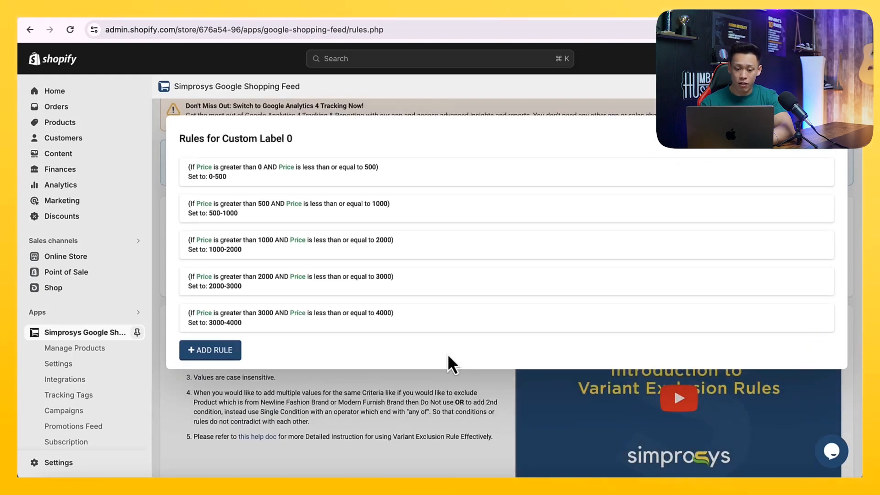
- Start a sixth rule with the condition Price is greater than 4000
click(224, 355)
scroll(289, 334, down, 3)
click(272, 319)
click(274, 333)
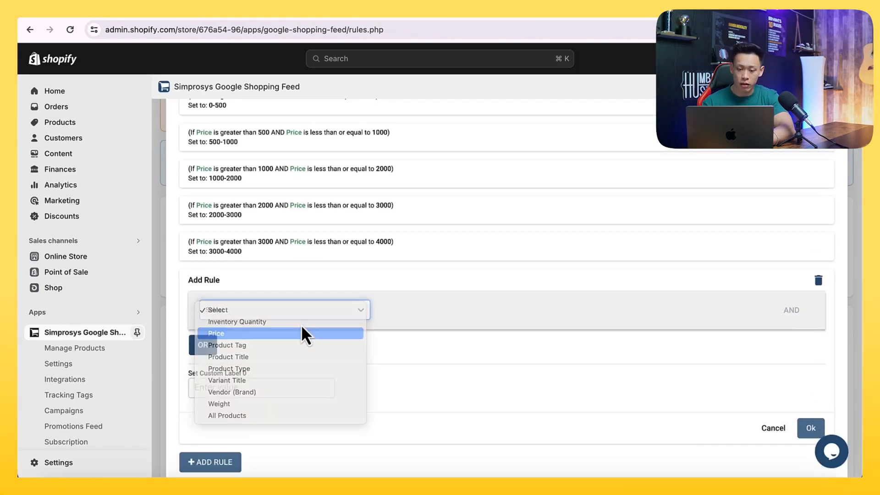
click(449, 316)
click(448, 332)
click(580, 314)
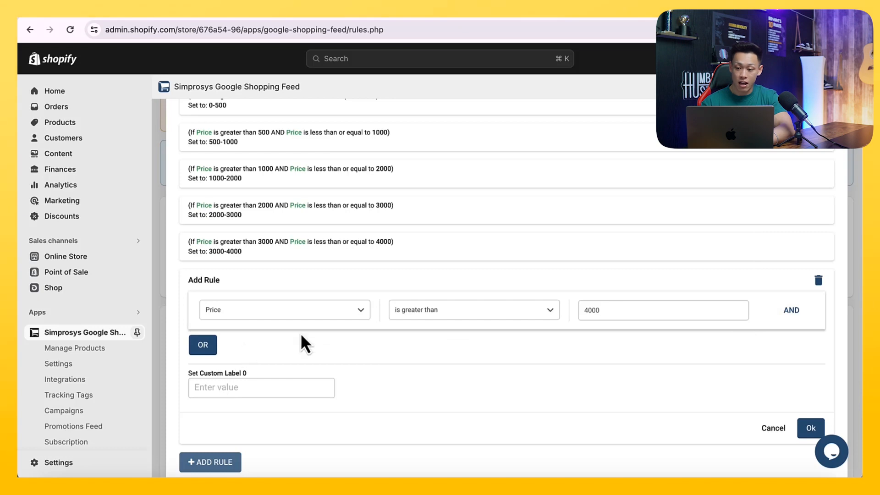
- Add an AND condition Price is less than or equal to 5000, set the custom label to 4000-5000, and save
click(792, 309)
click(313, 350)
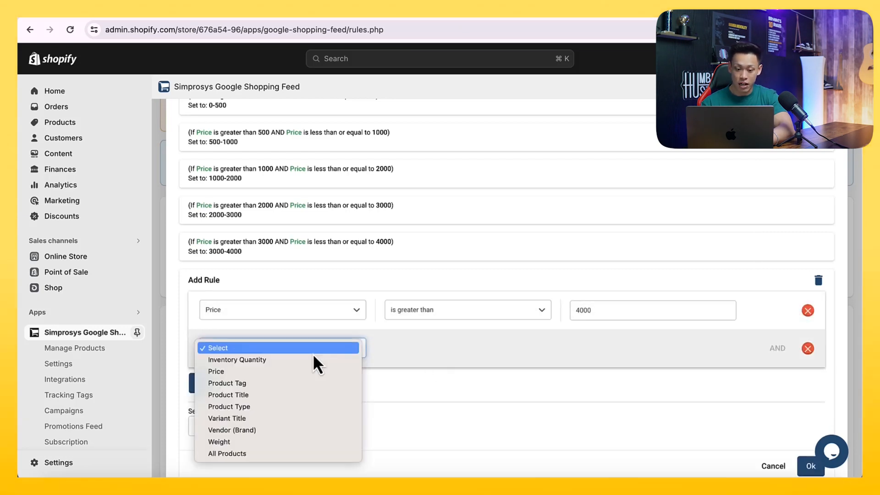
click(285, 372)
click(419, 348)
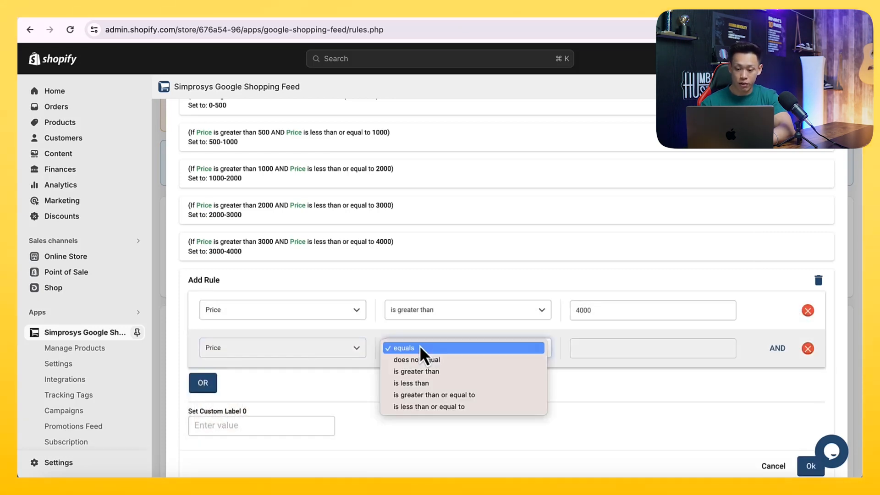
click(413, 372)
click(498, 356)
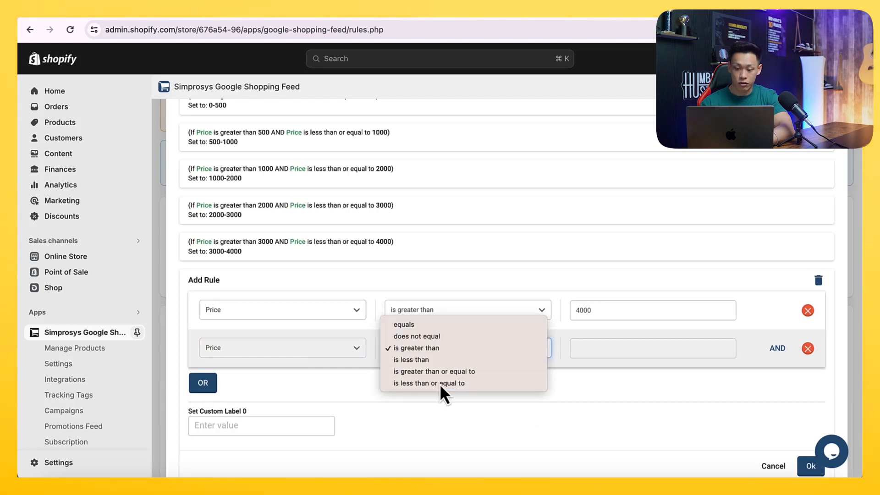
click(439, 384)
click(582, 350)
text(5000)
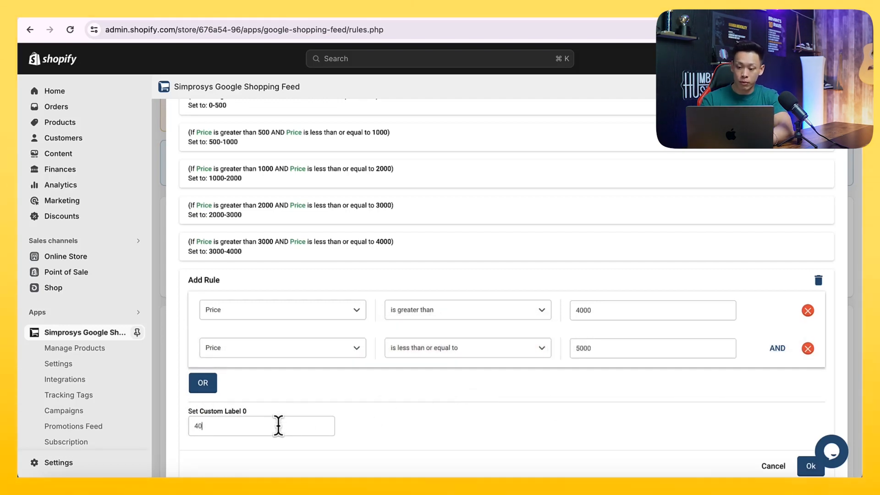
scroll(507, 420, down, 2)
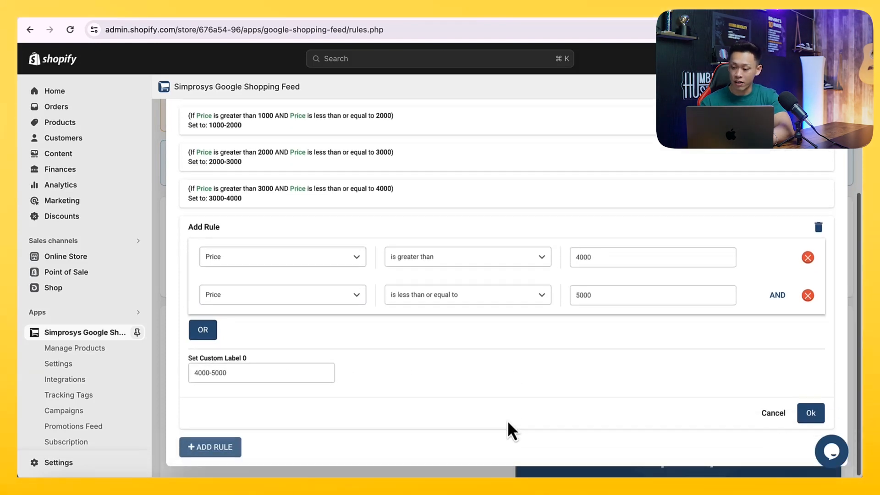
click(809, 408)
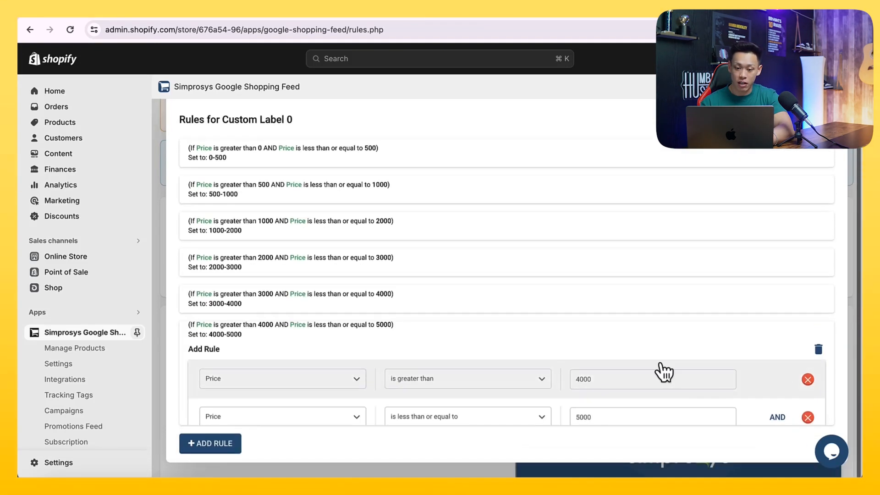
- Start a seventh rule with the condition Price is greater than 5000
click(228, 390)
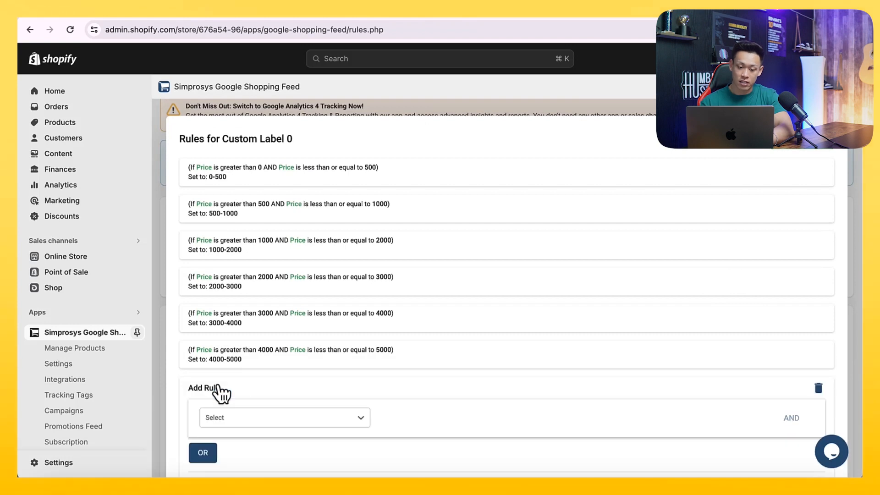
scroll(247, 387, down, 3)
click(250, 350)
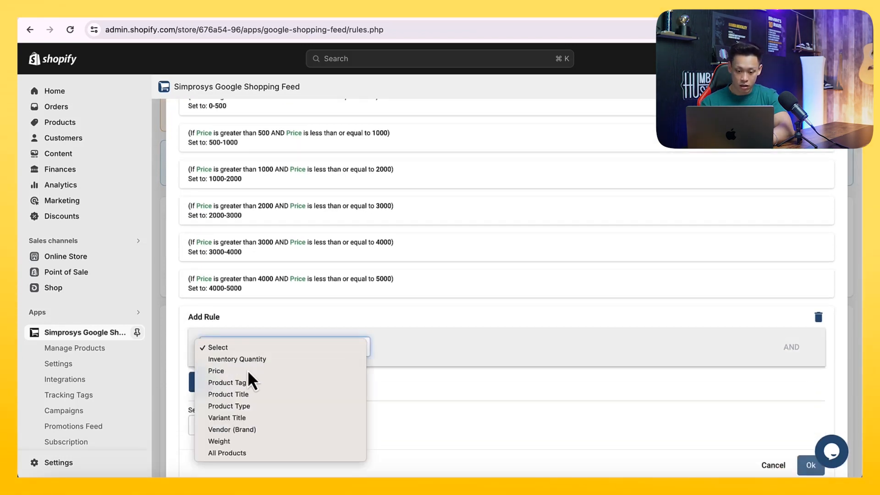
click(248, 370)
click(450, 349)
click(446, 370)
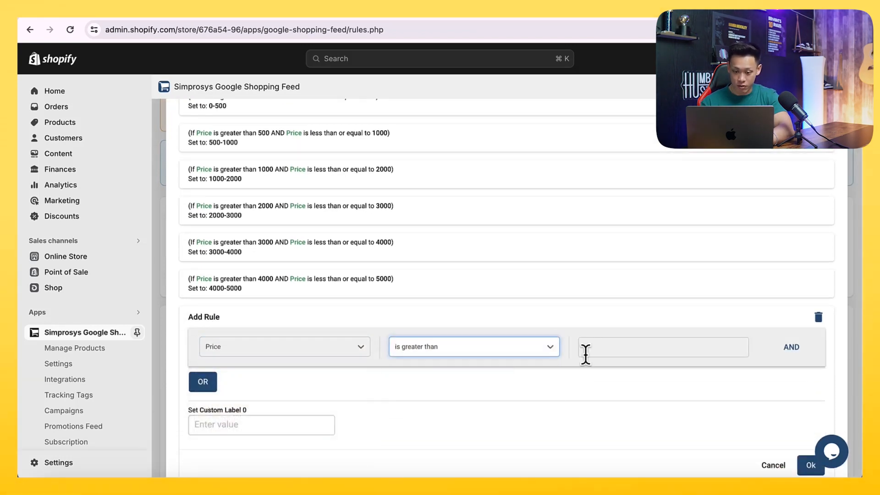
click(616, 353)
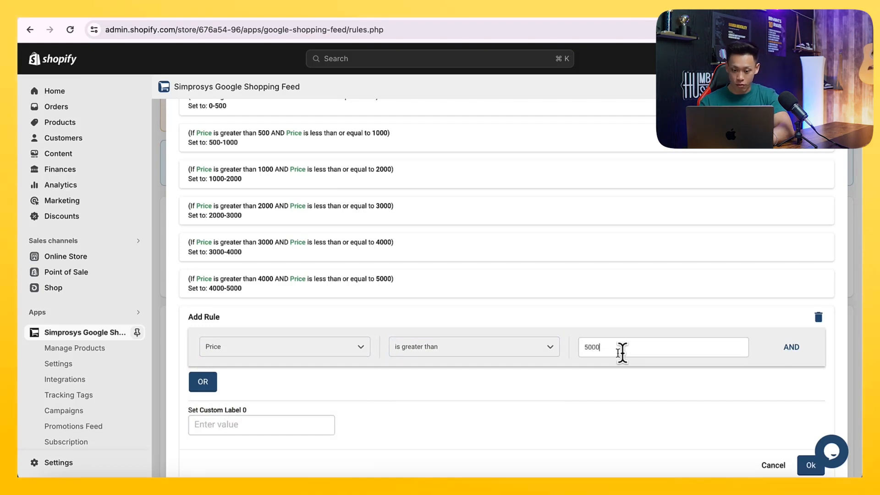
- Add an AND condition Price is less than or equal to 6000, set the custom label to 5000-6000, and save
click(791, 347)
click(304, 386)
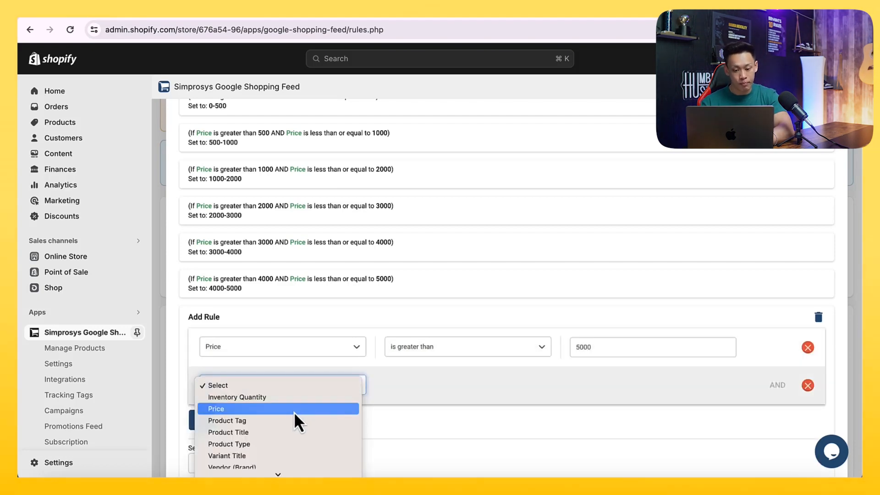
click(292, 408)
click(394, 387)
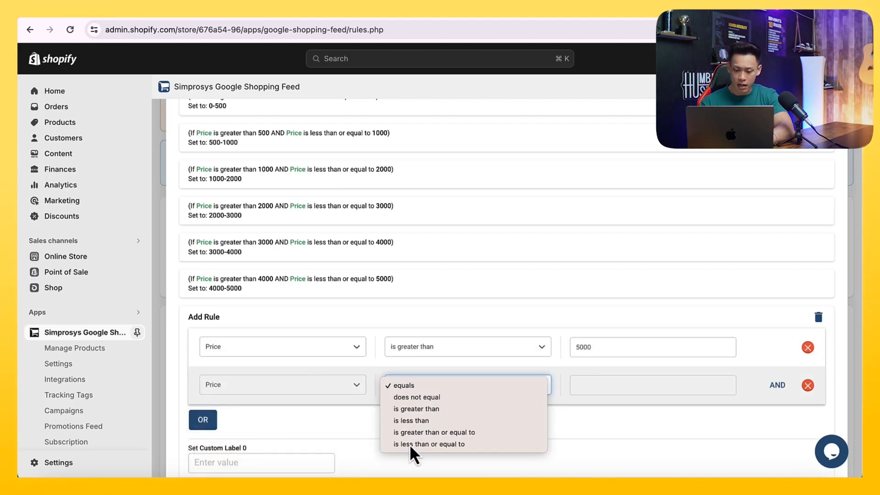
click(409, 444)
click(593, 385)
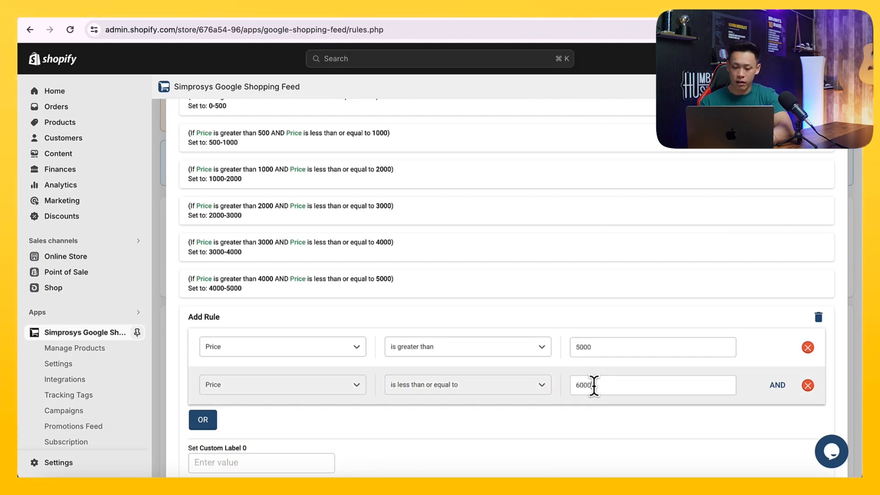
scroll(614, 381, down, 3)
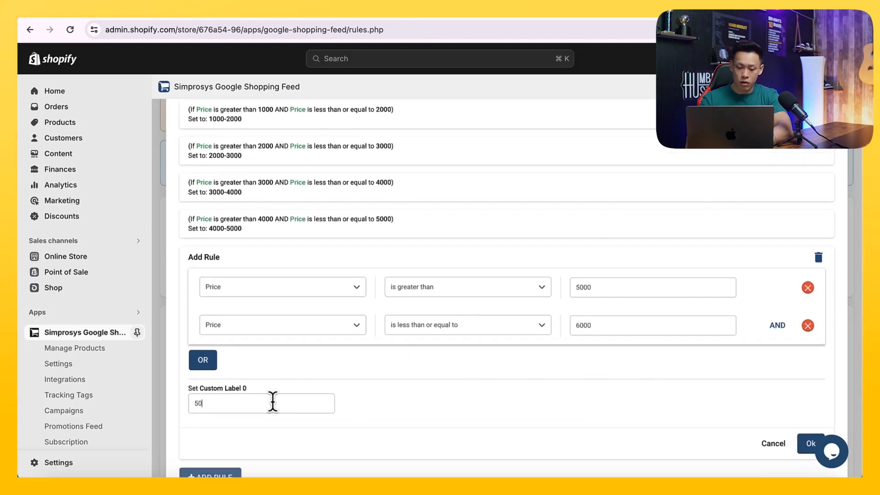
scroll(596, 415, down, 1)
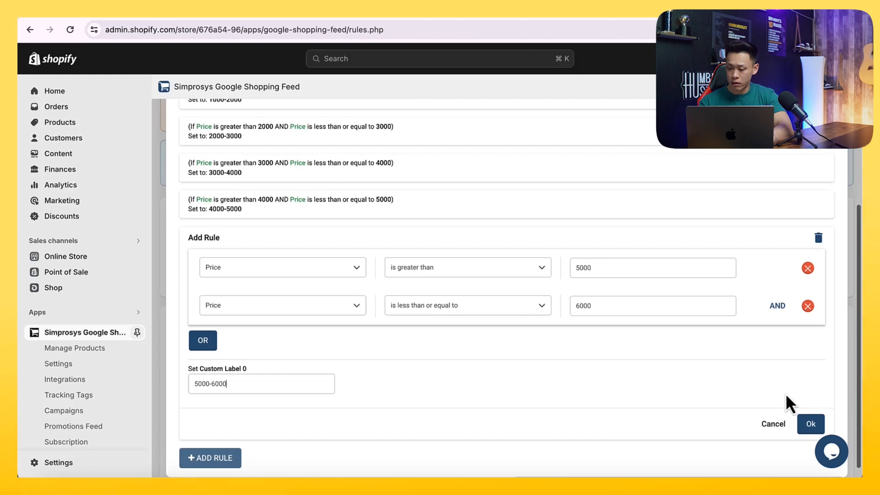
click(815, 423)
- Start an eighth rule with the condition Price is greater than 6000
scroll(645, 355, down, 1)
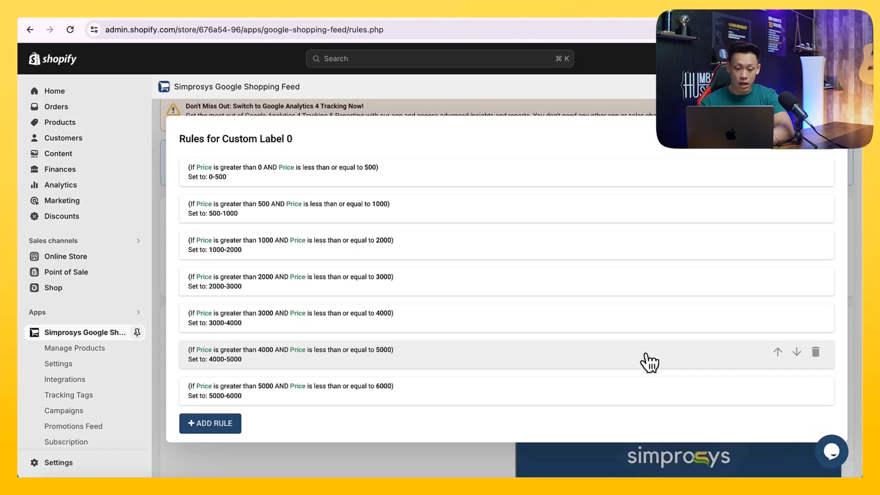
click(222, 426)
scroll(266, 394, down, 1)
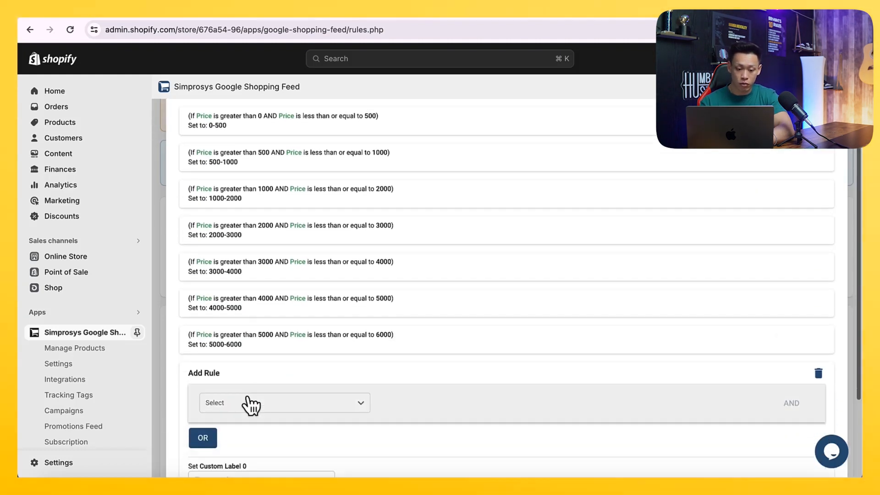
click(250, 404)
click(265, 390)
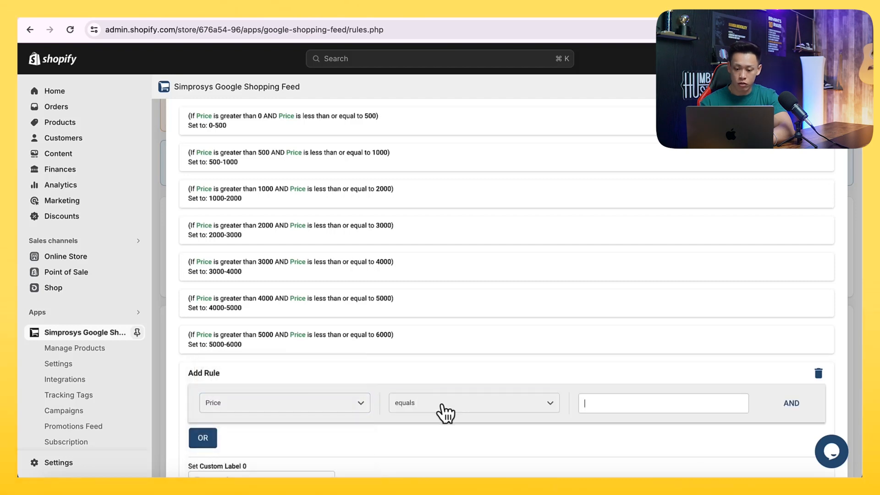
click(441, 404)
click(439, 426)
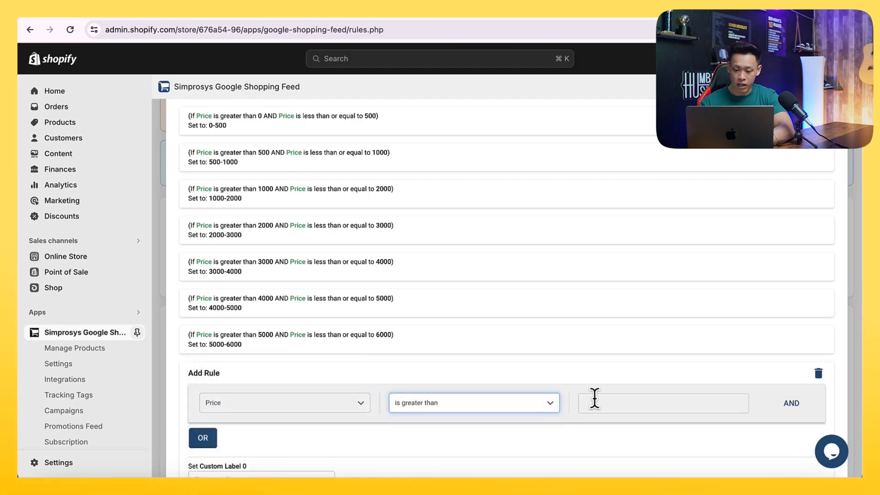
click(598, 402)
text(6000)
scroll(614, 371, down, 1)
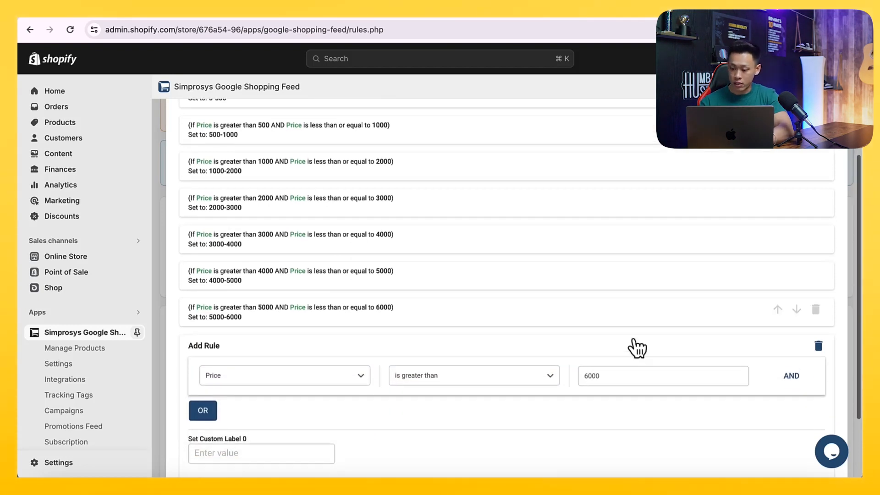
- Add an AND condition Price is less than or equal to 7000, set the custom label to 6000-7000, and save
click(783, 369)
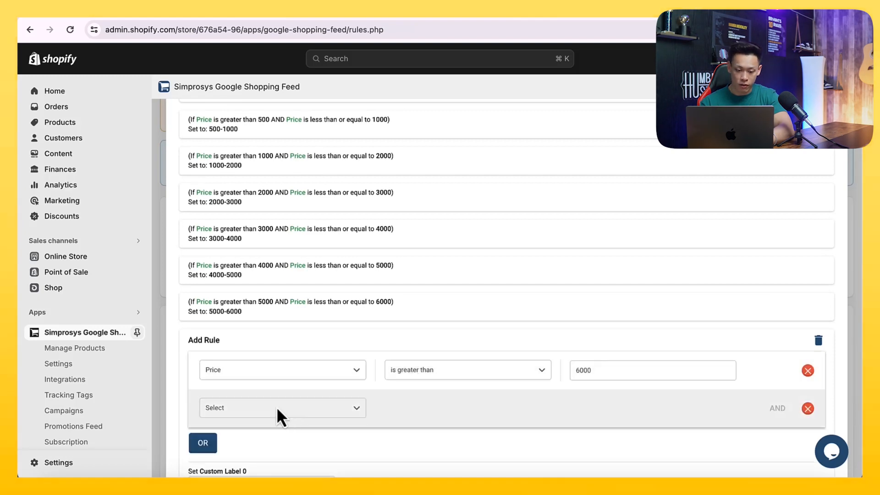
click(276, 407)
click(275, 410)
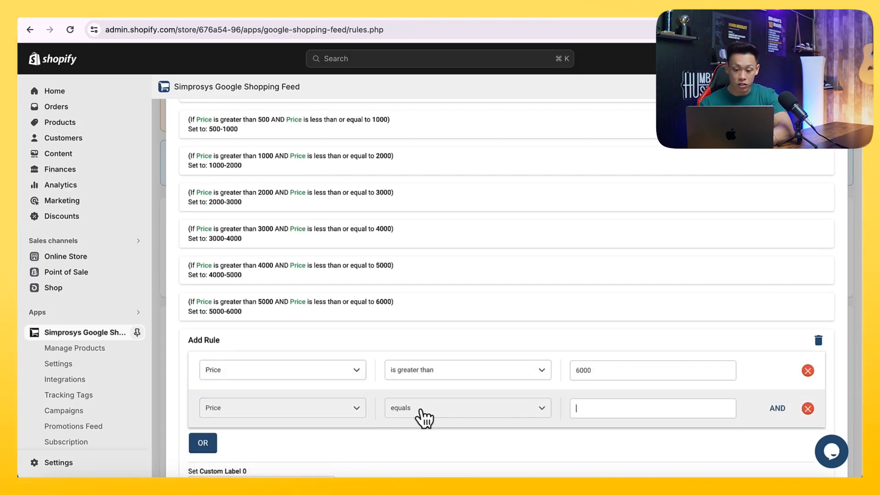
click(420, 409)
click(430, 467)
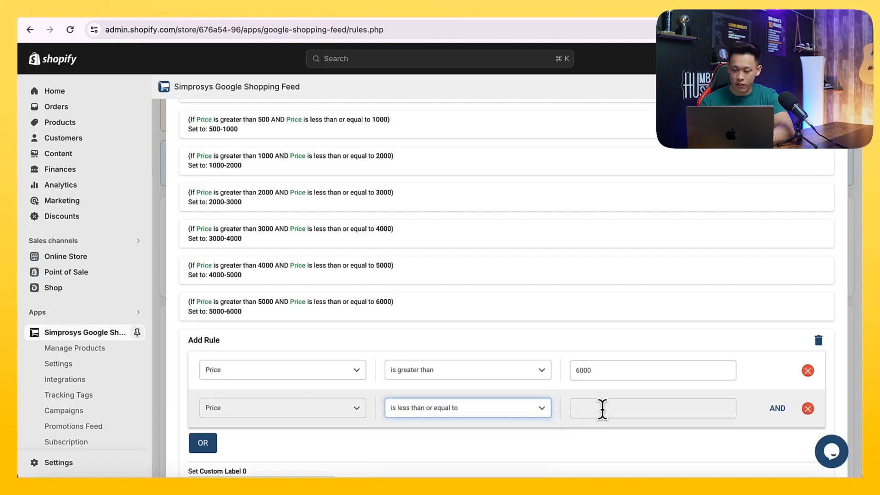
click(604, 408)
scroll(606, 305, down, 2)
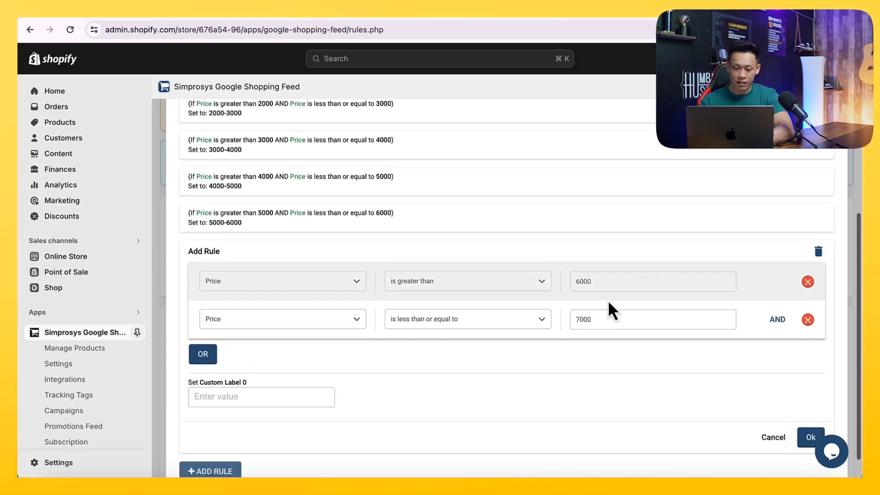
click(290, 396)
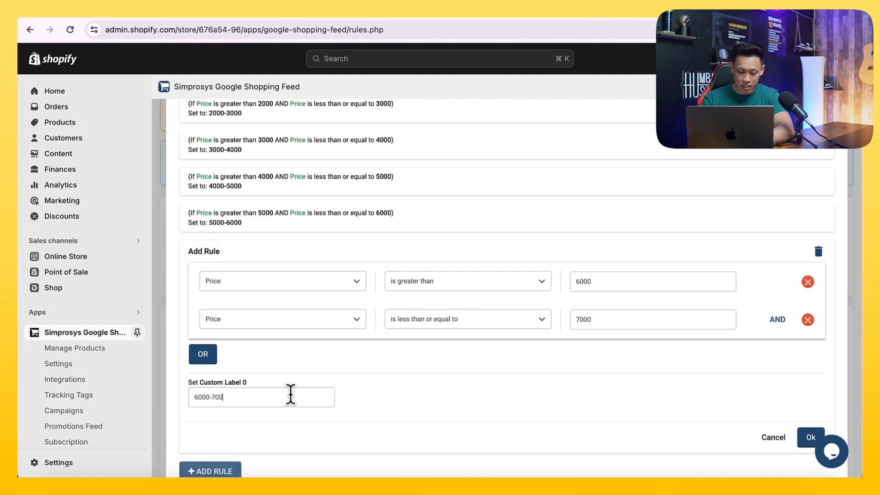
scroll(605, 417, down, 1)
click(811, 408)
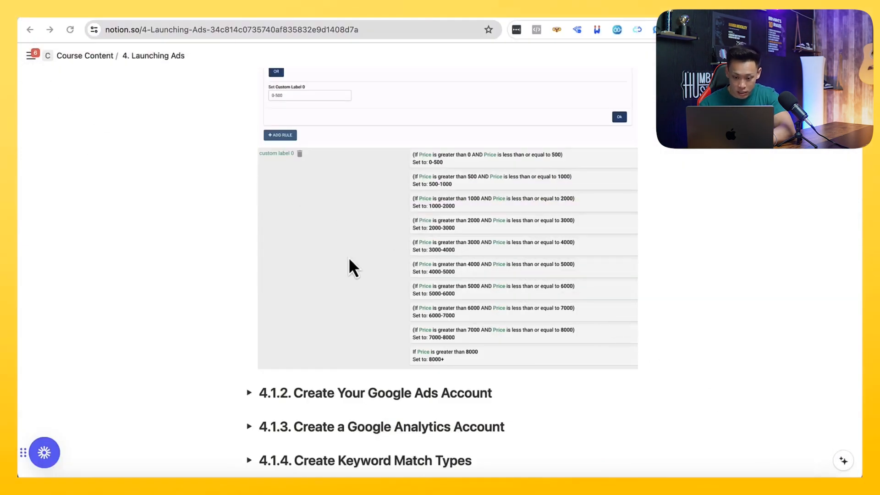
- Add a ninth rule: Price greater than 7000 AND less than or equal to 8000, labelled 7000-8000, and save
scroll(350, 265, down, 1)
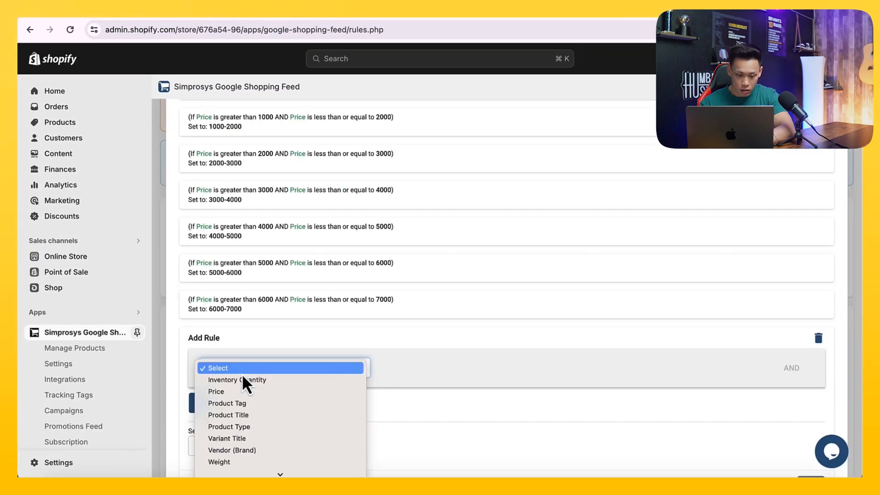
click(235, 391)
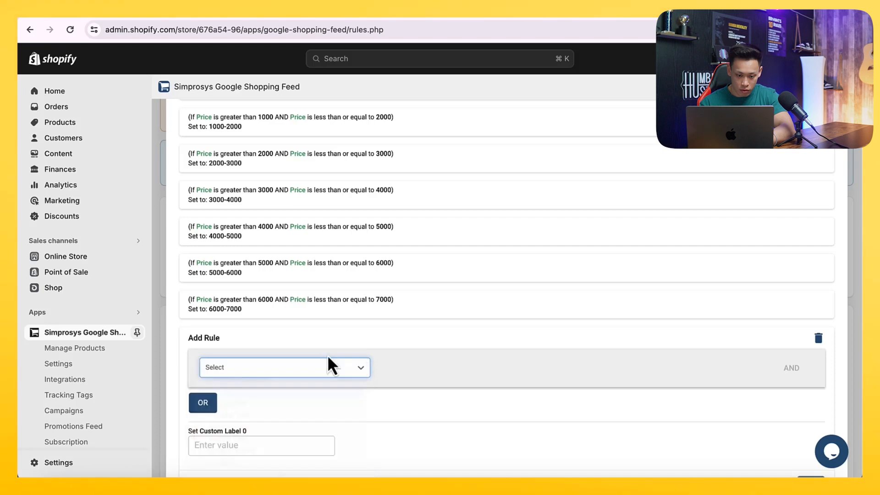
click(417, 375)
click(432, 393)
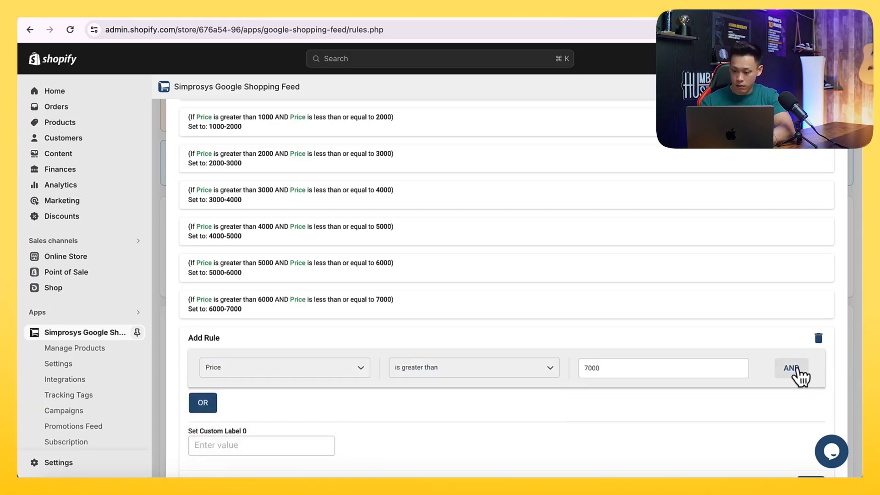
click(798, 369)
click(432, 330)
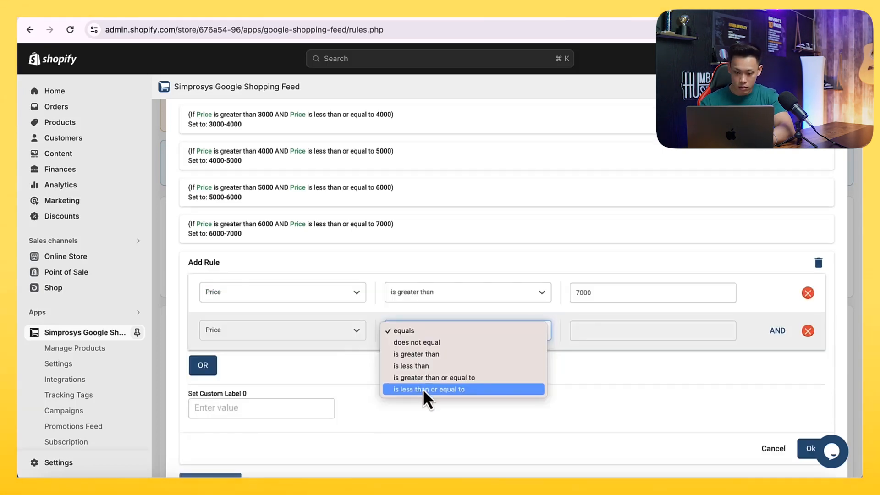
click(423, 389)
click(602, 332)
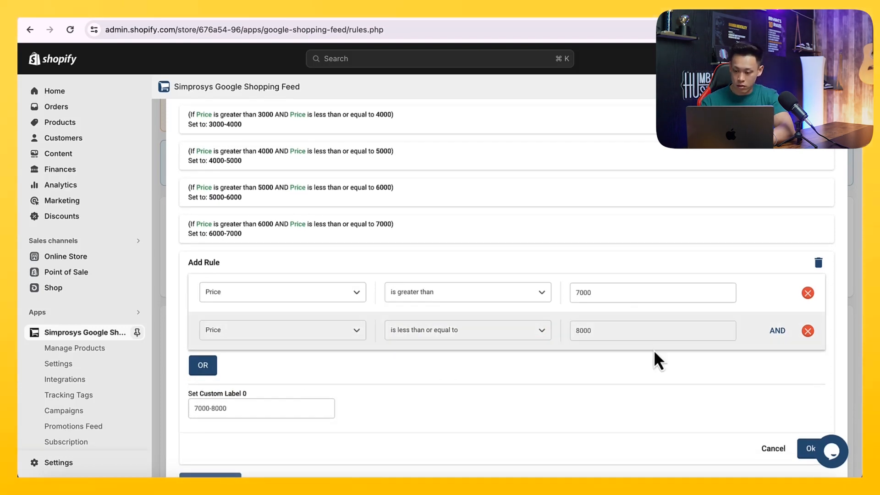
scroll(619, 379, down, 2)
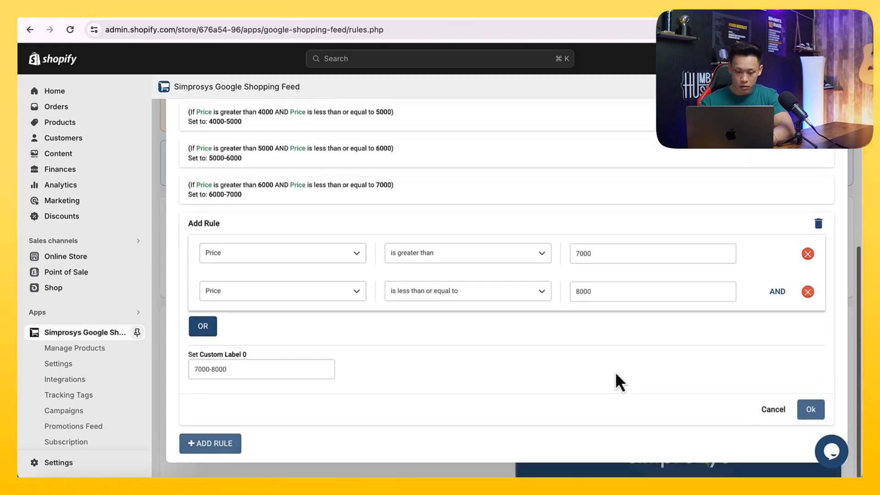
click(811, 409)
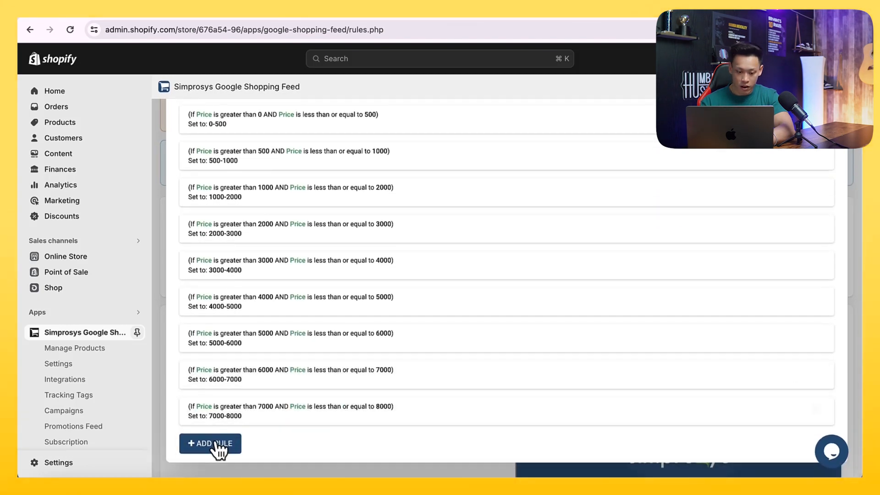
- Add a final rule with Price is greater than 8000, set the custom label to 8000+, and save
click(219, 444)
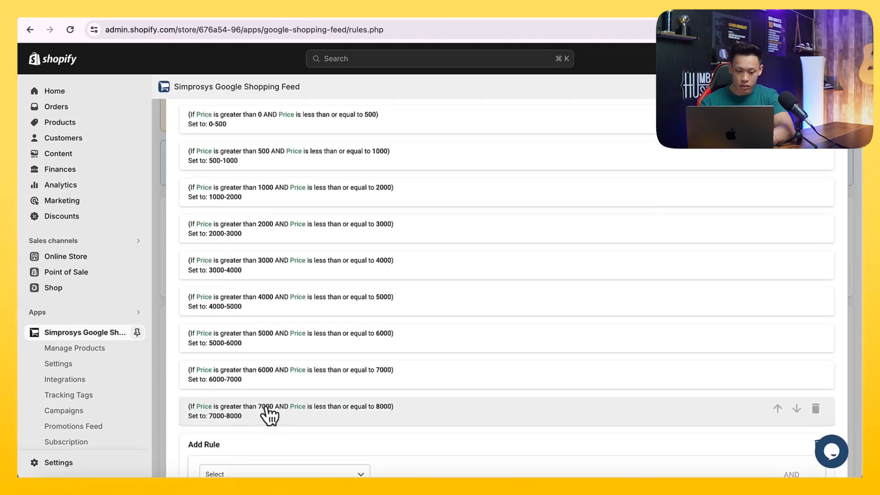
scroll(261, 392, down, 3)
click(255, 374)
click(254, 395)
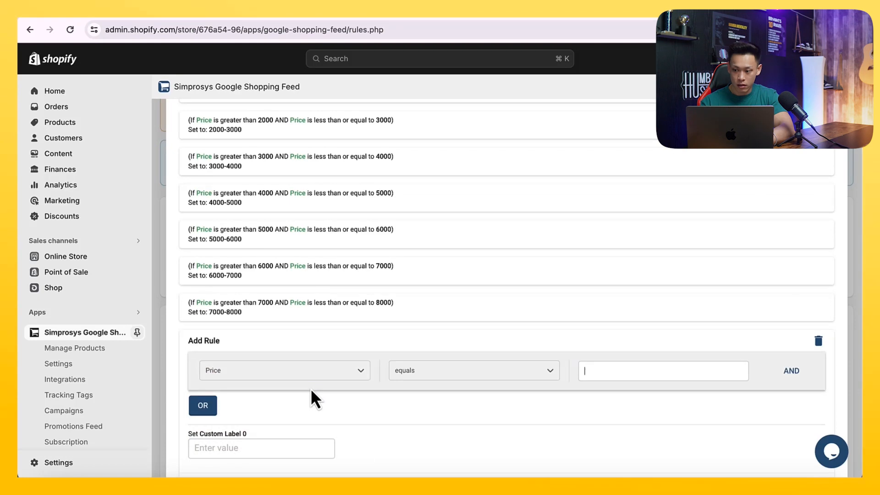
click(527, 376)
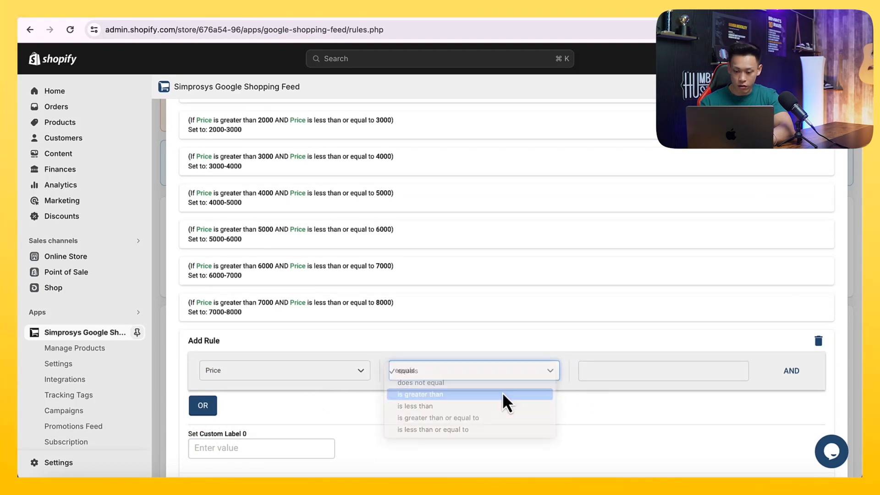
click(503, 395)
click(590, 372)
text(8000)
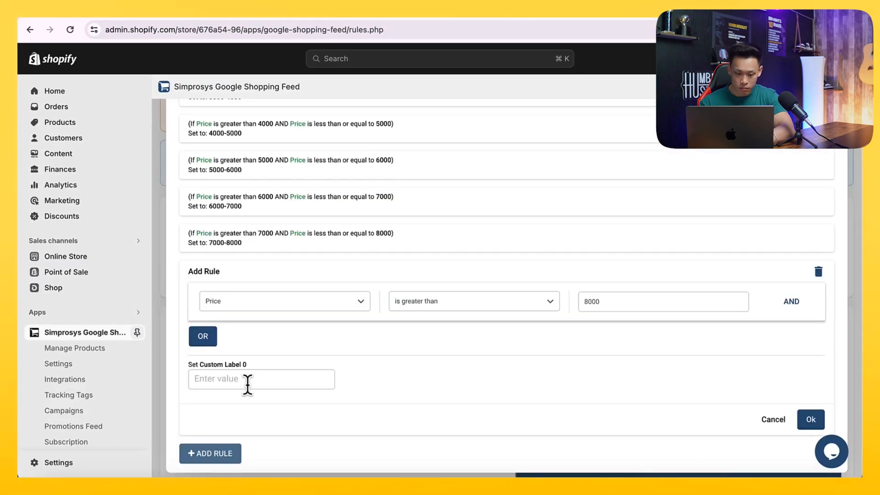
click(248, 384)
text(8000+)
scroll(729, 383, down, 1)
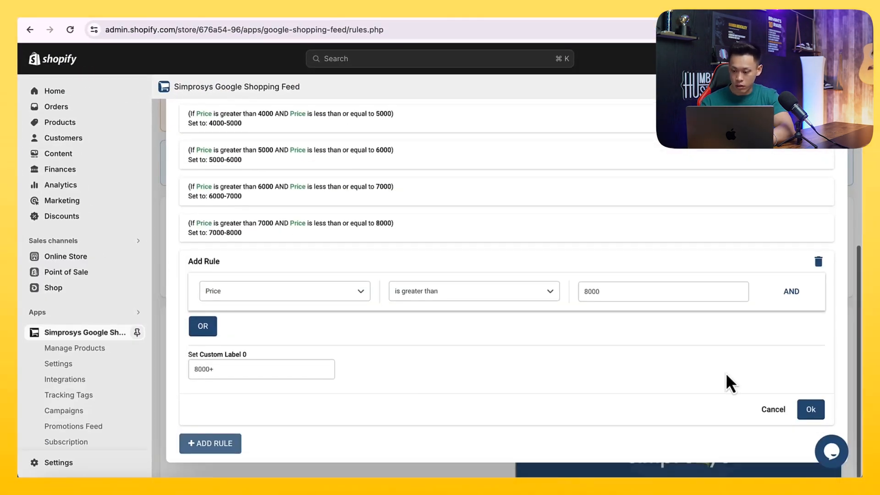
click(811, 410)
- Save the Custom Label 0 rules as a draft and apply them to all products
scroll(668, 336, up, 1)
scroll(668, 336, down, 1)
scroll(668, 336, up, 2)
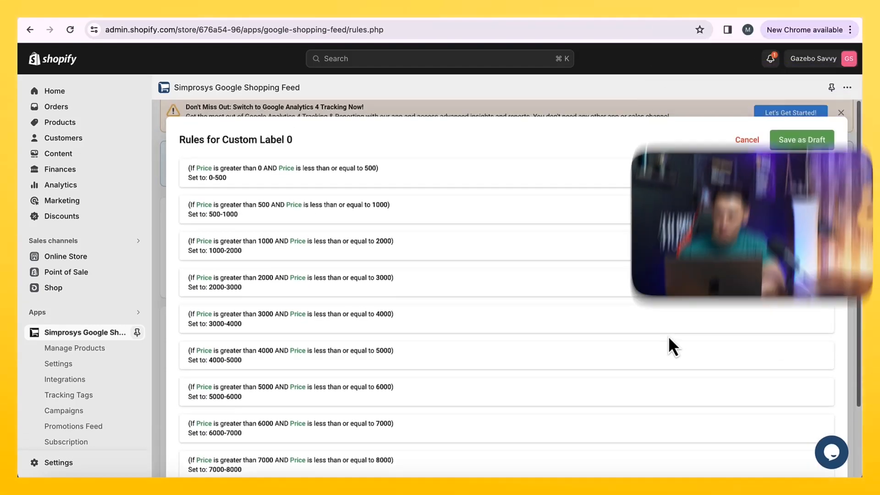
scroll(742, 257, down, 3)
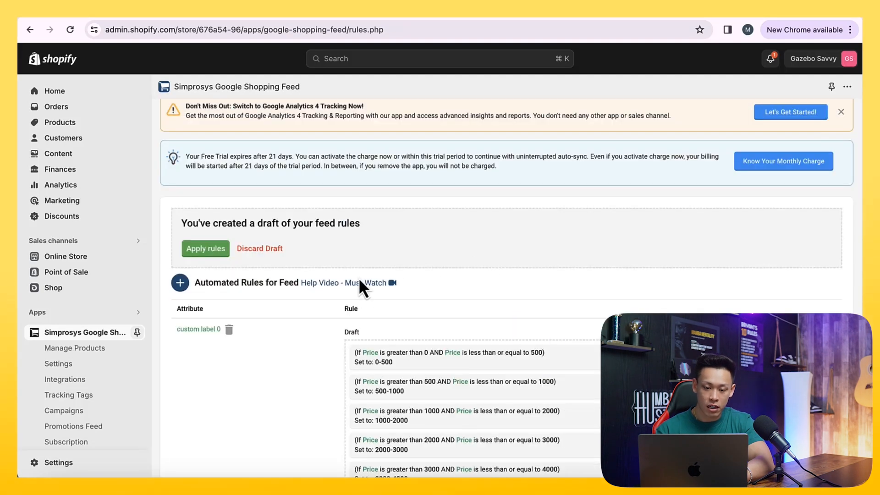
scroll(360, 287, down, 1)
scroll(360, 285, down, 1)
click(205, 211)
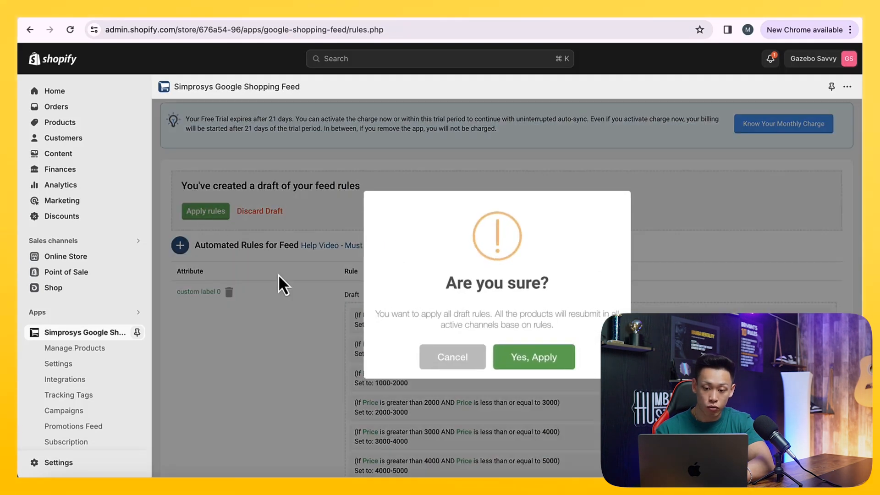
click(520, 357)
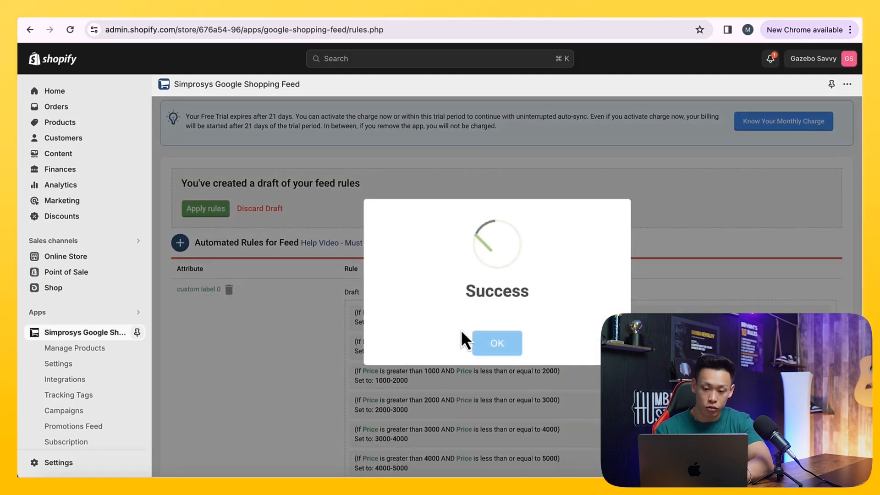
click(491, 343)
- Review the applied feed rules and the course notes page on launching ads
scroll(505, 358, down, 3)
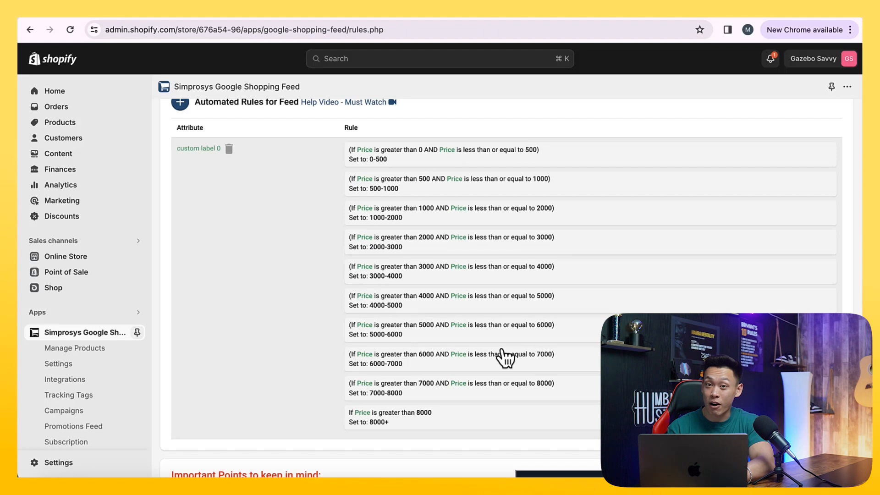
scroll(506, 357, up, 2)
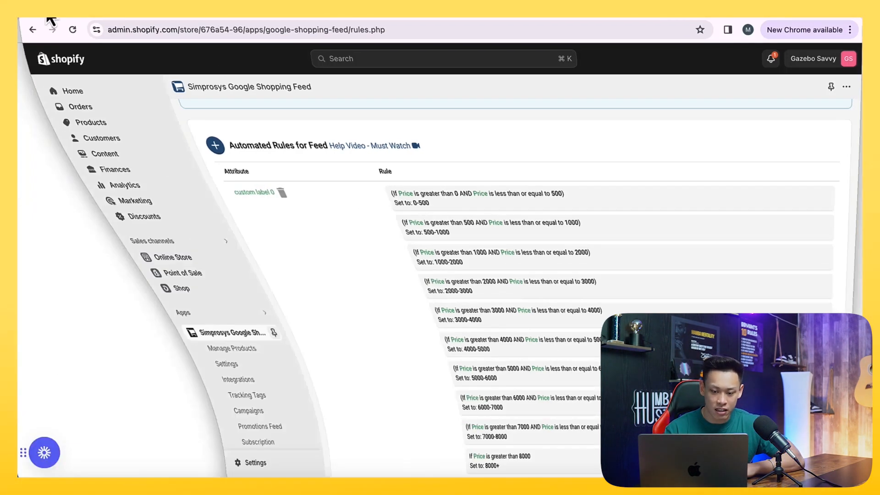
scroll(251, 225, up, 3)
scroll(255, 228, up, 8)
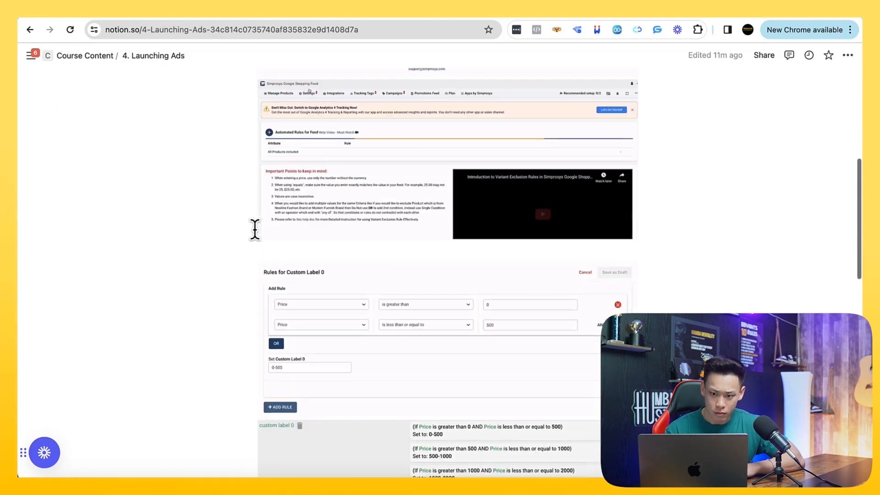
scroll(255, 229, down, 8)
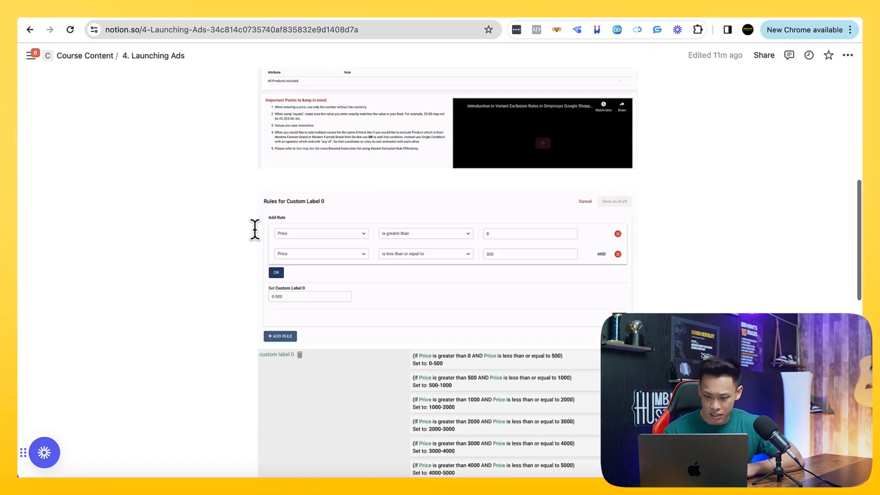
scroll(255, 228, up, 6)
scroll(255, 228, up, 7)
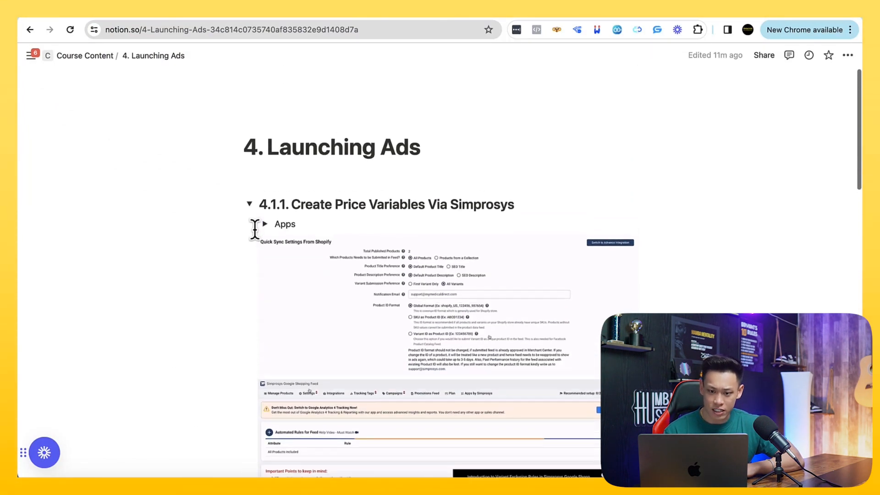
scroll(255, 228, down, 2)
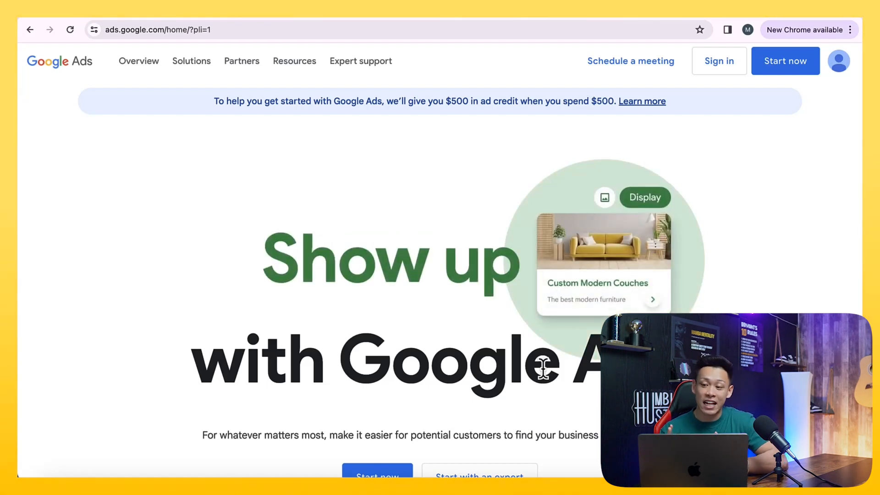
- Review the Google Ads homepage offer of $500 in ad credit when spending $500
click(785, 70)
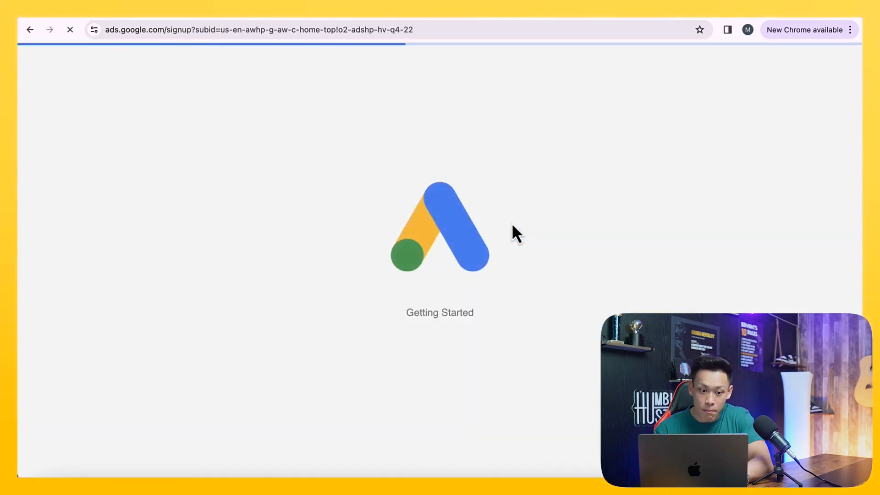
click(30, 29)
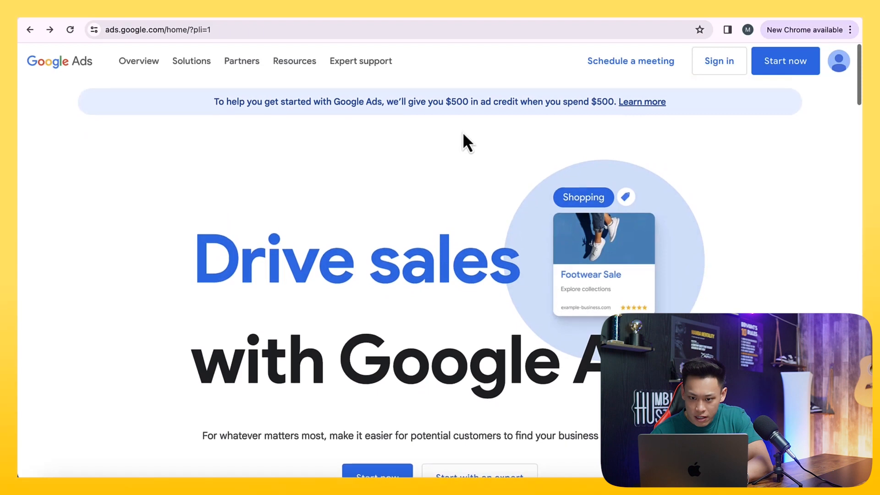
drag(452, 100, 535, 114)
click(416, 96)
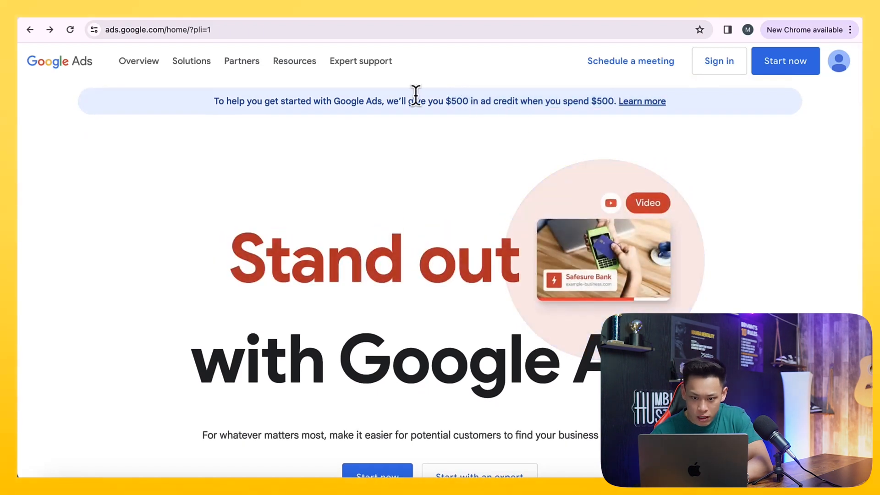
drag(462, 100, 468, 101)
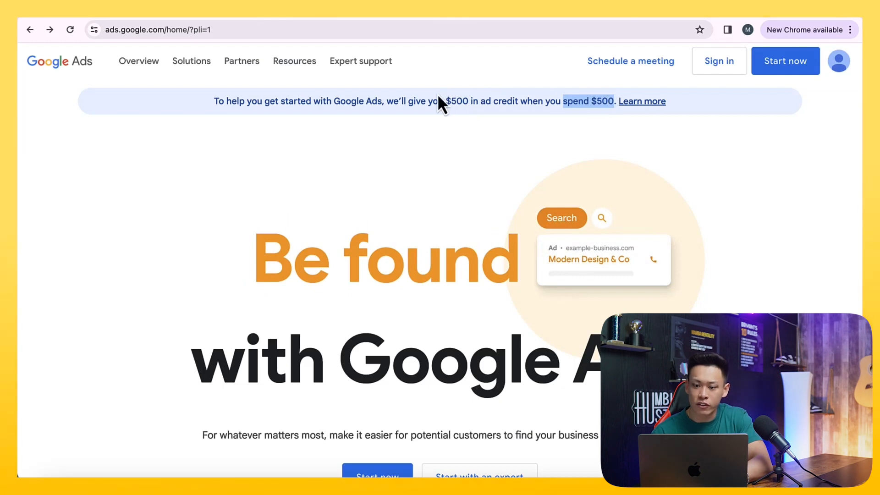
drag(447, 102, 521, 122)
scroll(487, 186, down, 2)
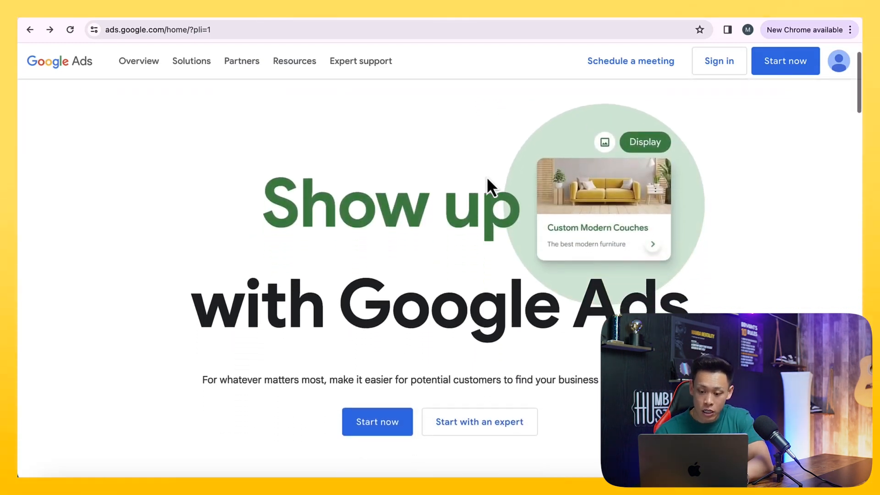
scroll(487, 179, down, 2)
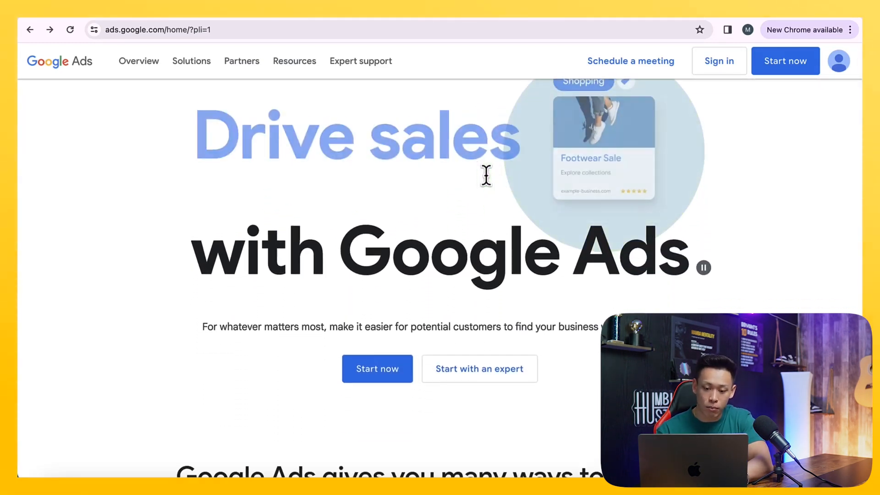
scroll(487, 177, down, 7)
scroll(489, 183, up, 10)
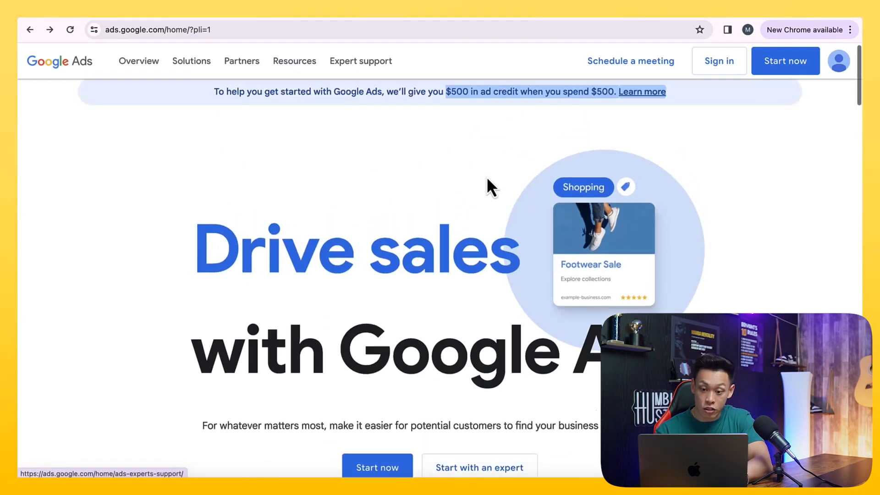
click(460, 111)
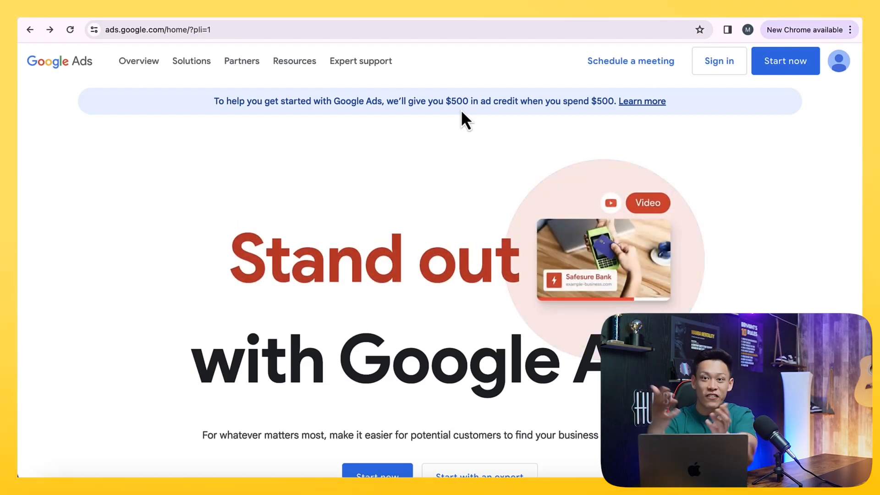
- Start creating a first Google Ads campaign and enter Gazebo Savvy as the business name
click(770, 68)
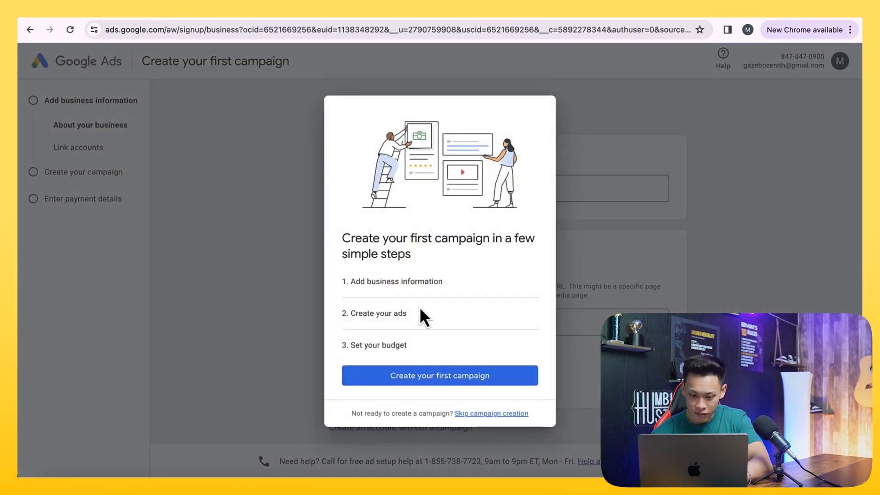
click(402, 376)
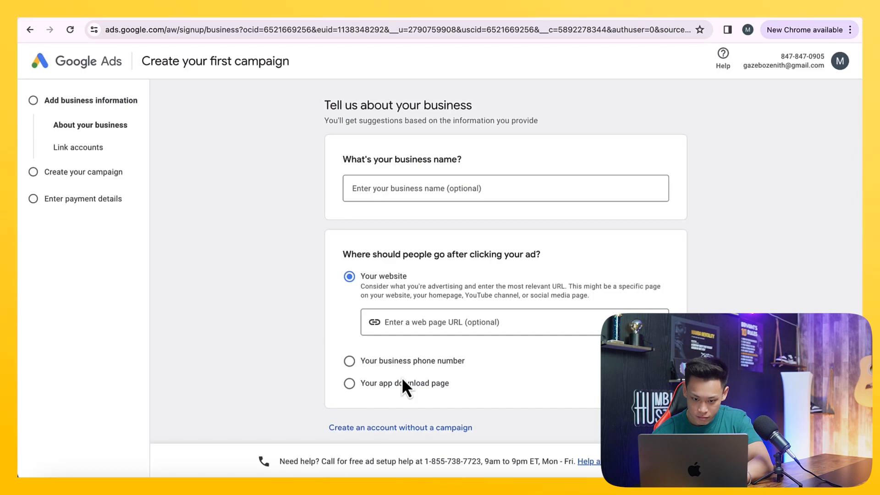
click(382, 190)
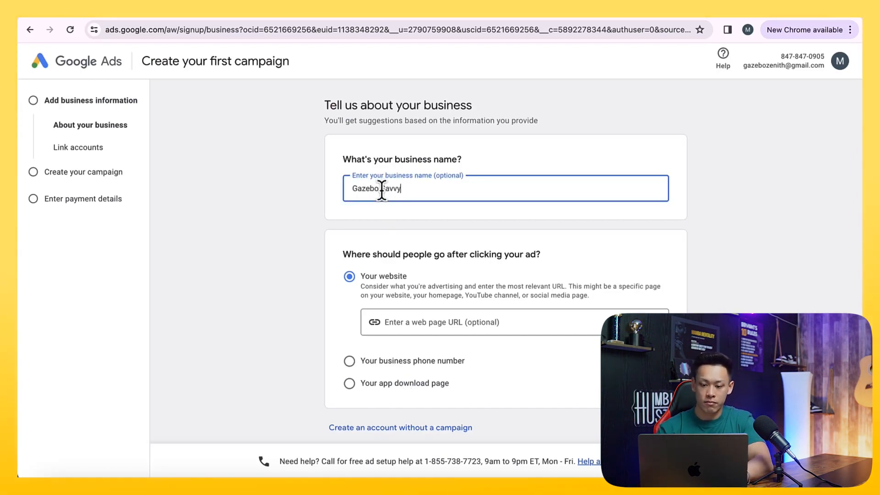
scroll(451, 294, down, 1)
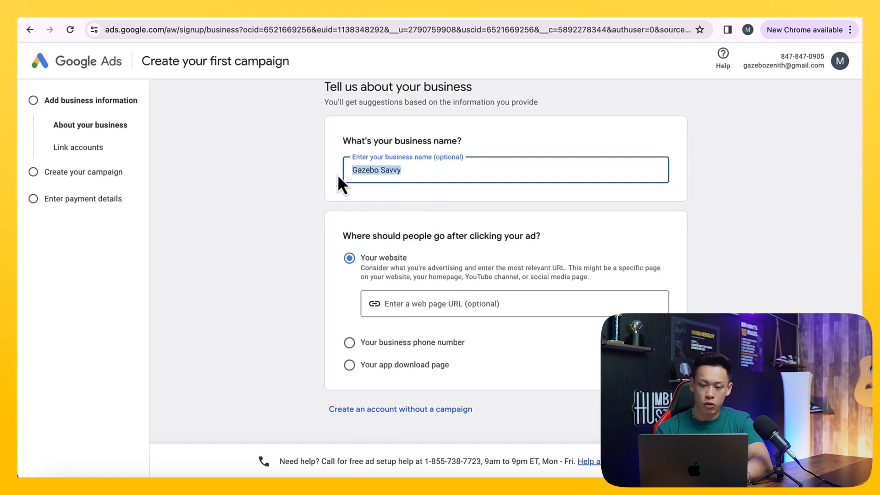
- Open gazebosavvy.com in a new tab and browse the Single Roof collection and a gazebo product page
click(414, 304)
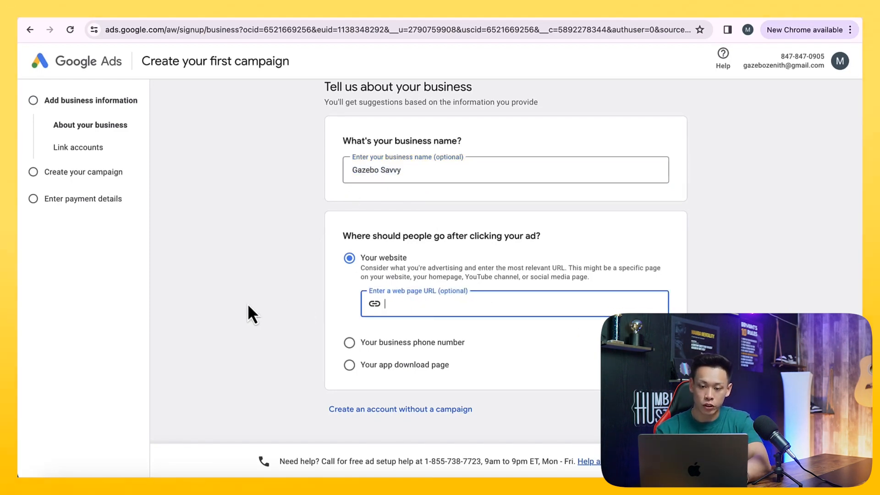
key(super+t)
text(gazeb)
key(Return)
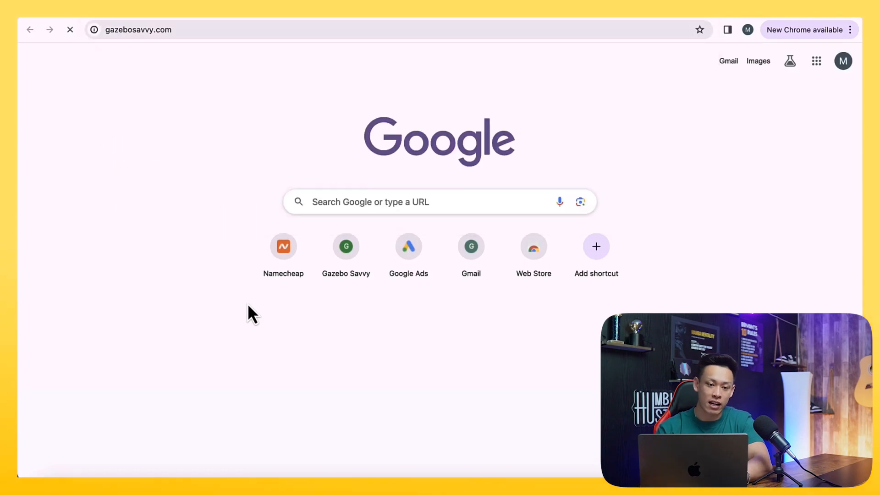
click(168, 29)
scroll(215, 187, down, 10)
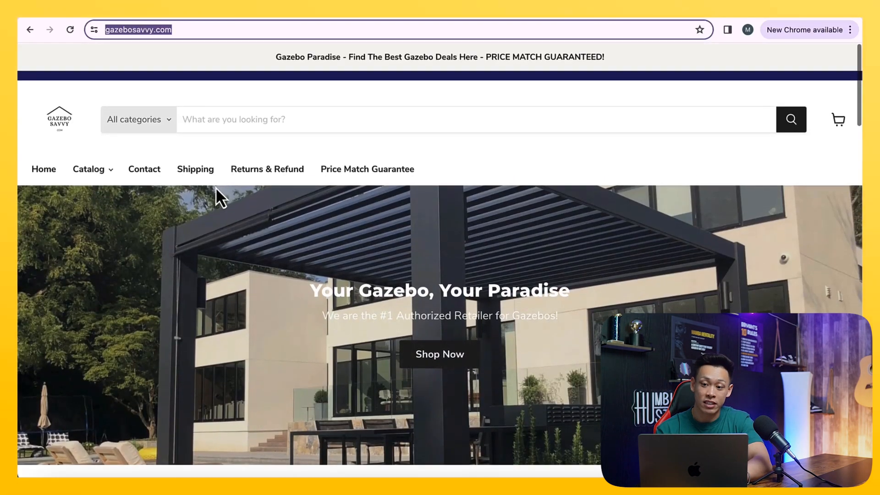
scroll(216, 187, down, 10)
scroll(388, 195, up, 5)
scroll(388, 193, down, 5)
scroll(388, 191, down, 8)
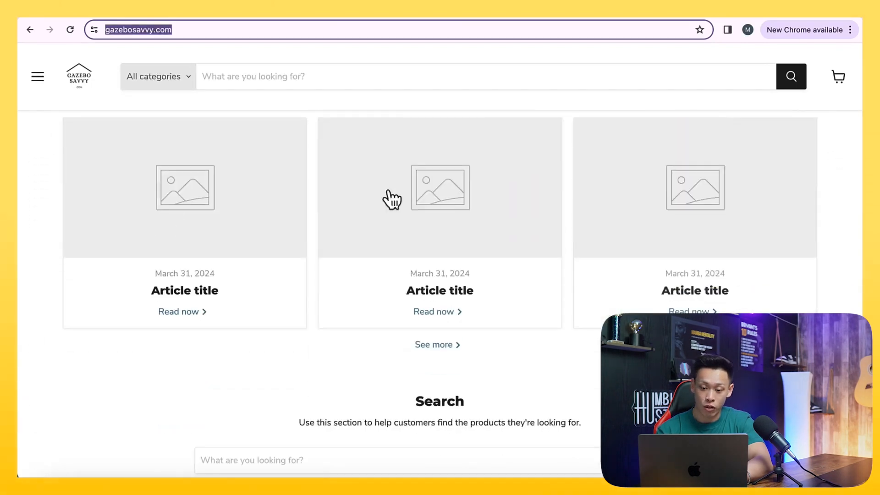
scroll(388, 190, up, 15)
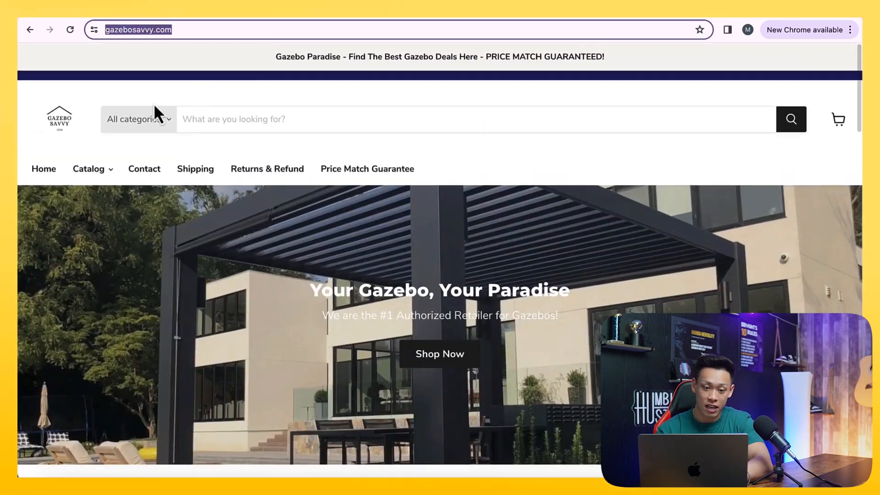
mouse_move(98, 167)
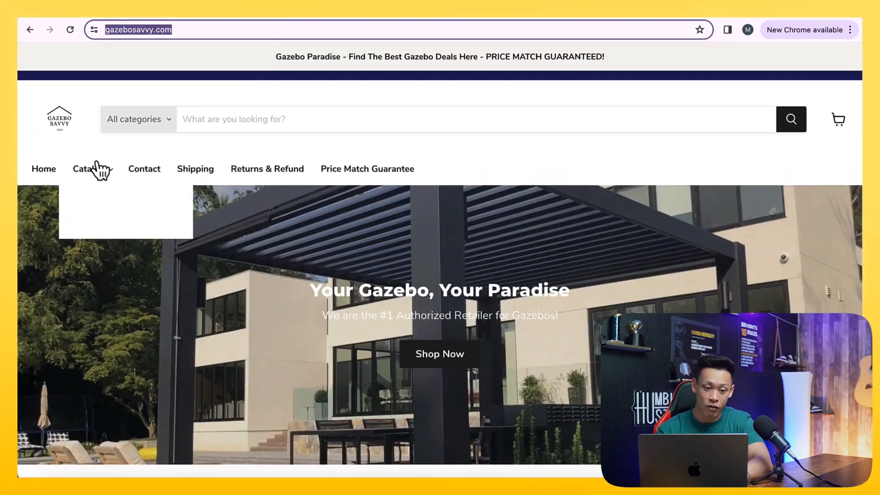
click(120, 229)
scroll(259, 360, down, 3)
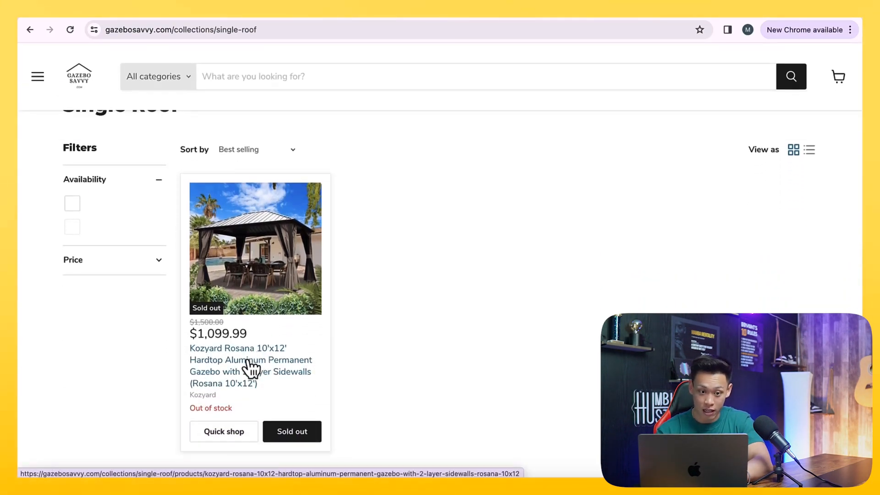
click(252, 369)
scroll(252, 370, down, 20)
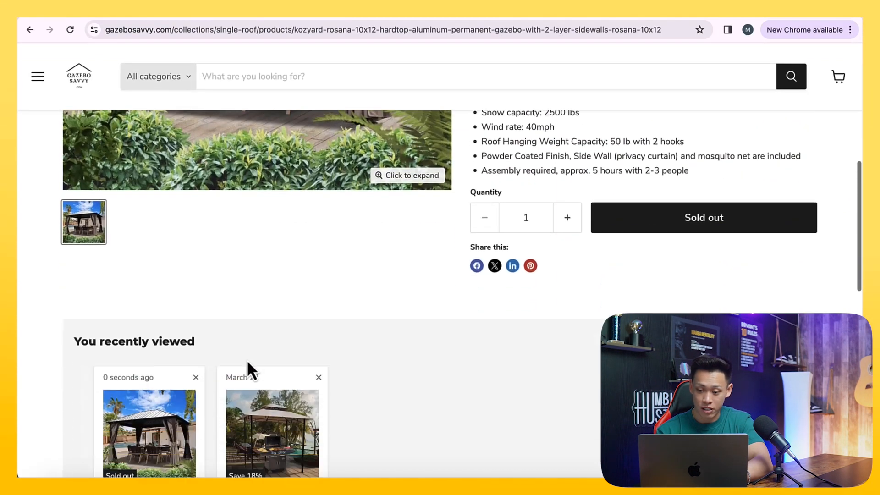
scroll(250, 368, up, 20)
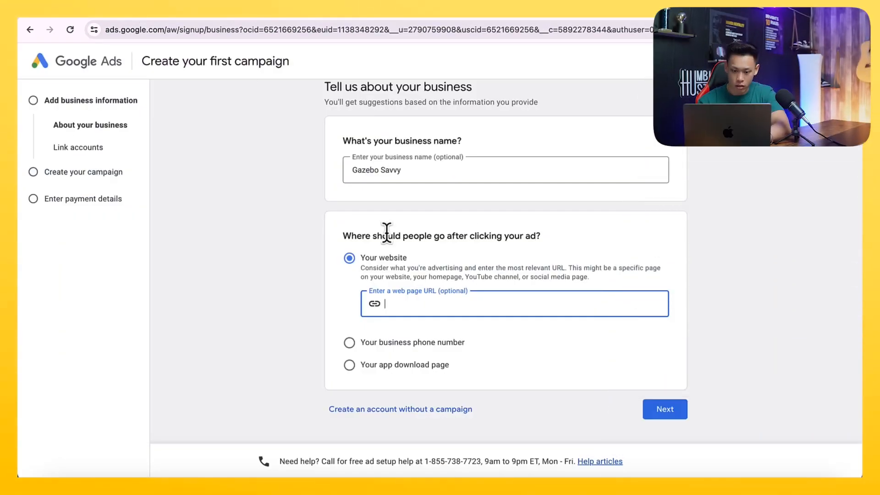
- Continue past the business details to the account linking page and check the signed-in Google account
click(665, 409)
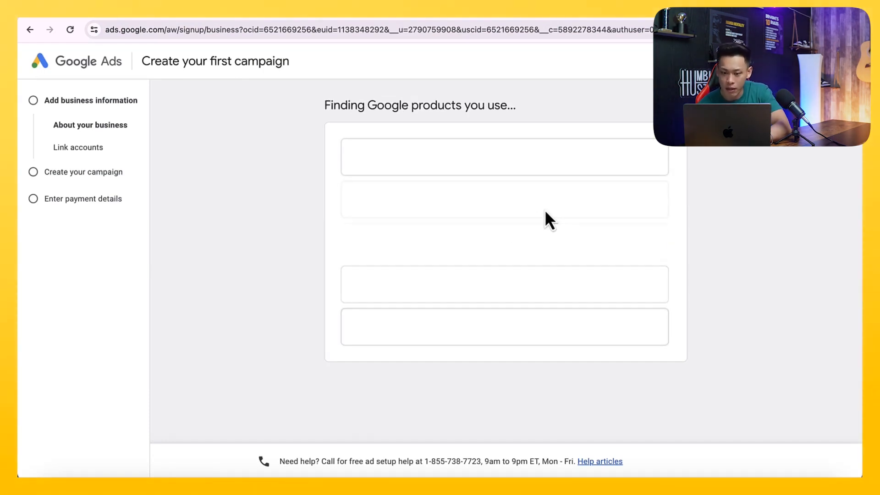
click(840, 61)
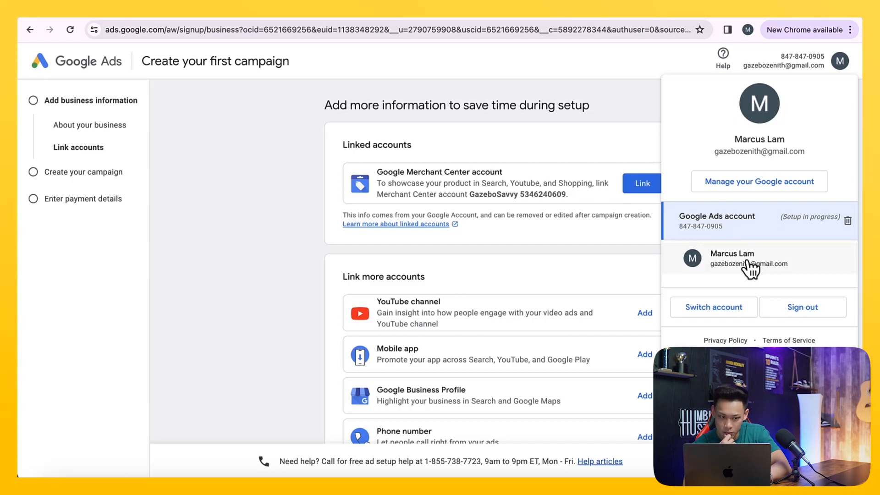
click(257, 282)
- Link the GazeboSavvy Google Merchant Center account, submit the link setup, and continue
scroll(271, 286, down, 2)
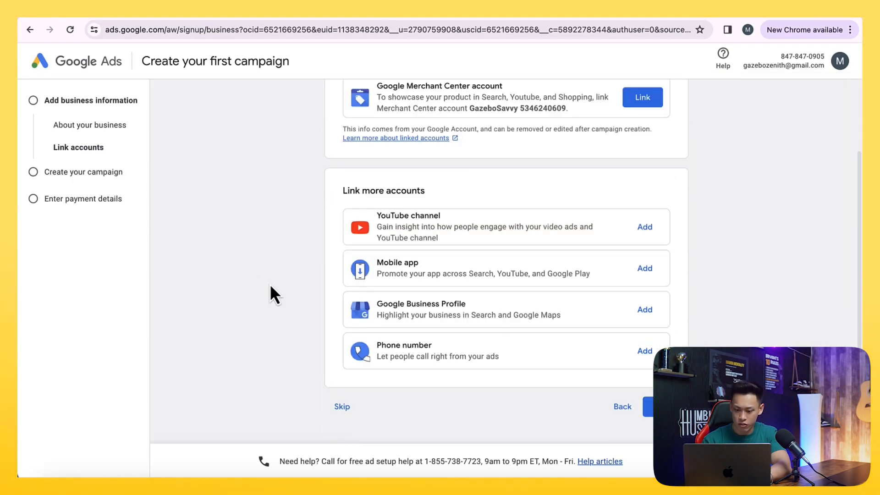
scroll(271, 287, up, 2)
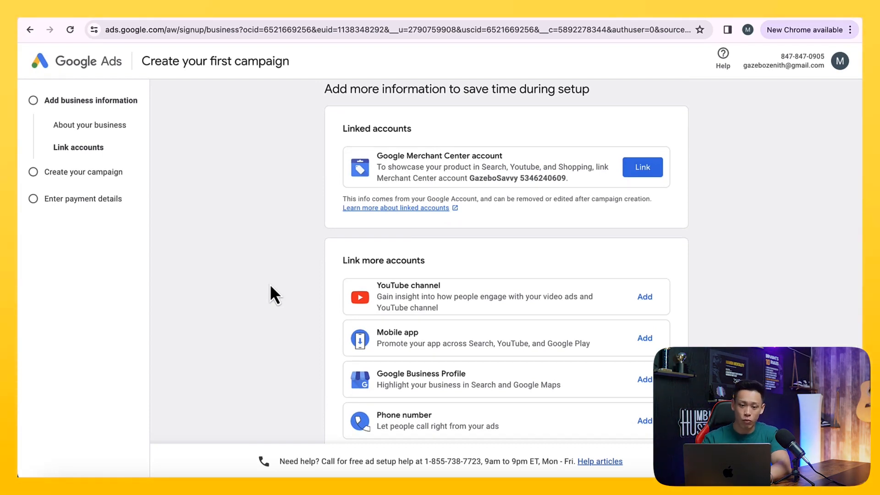
scroll(270, 284, up, 1)
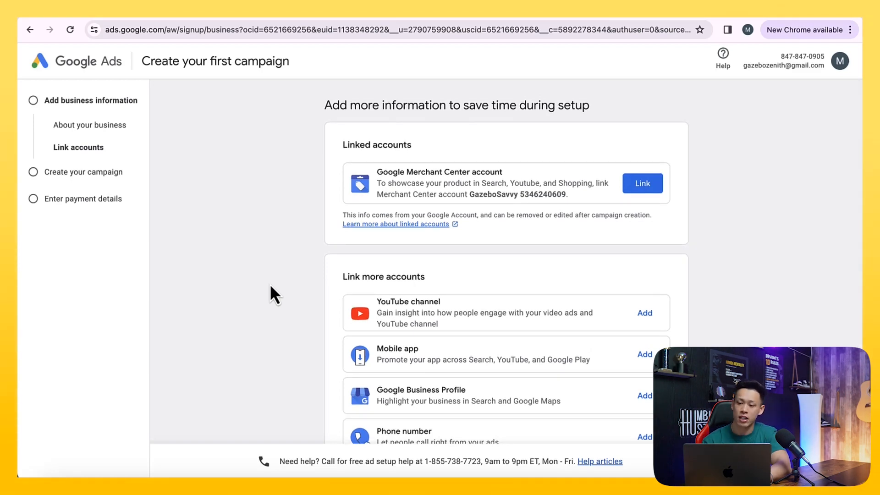
scroll(271, 286, down, 1)
scroll(379, 178, down, 1)
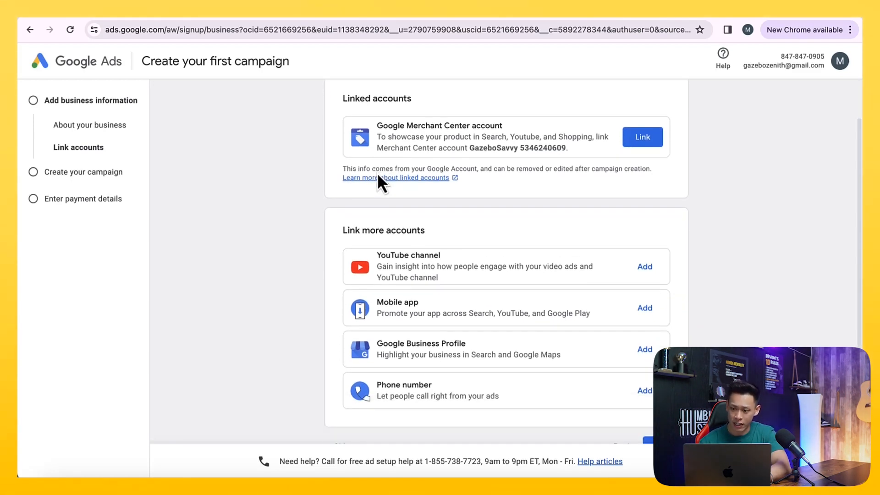
click(643, 137)
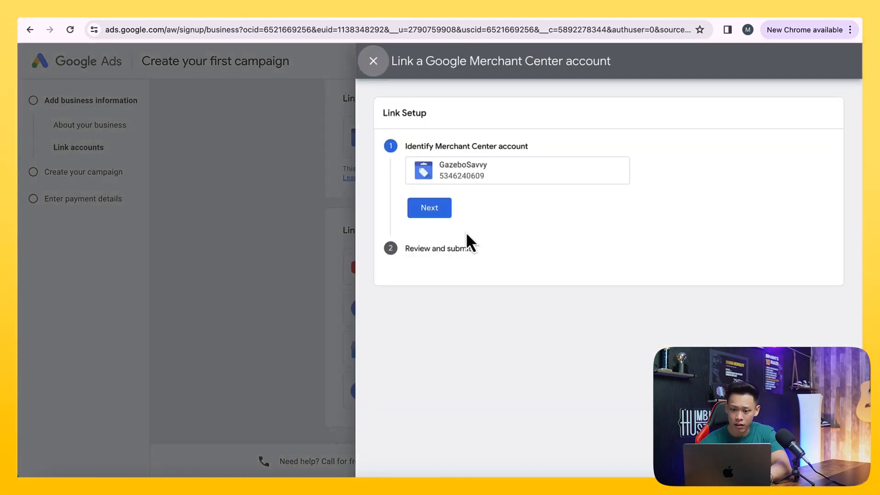
click(430, 214)
scroll(459, 237, down, 2)
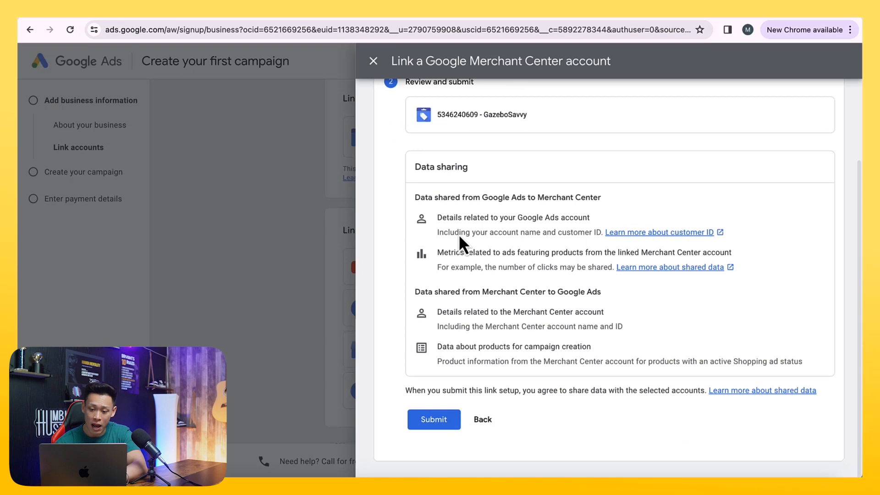
click(433, 426)
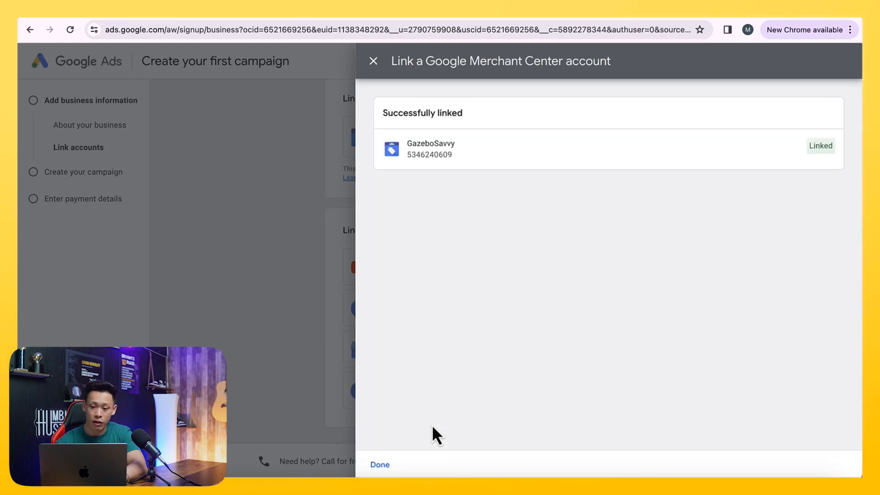
click(387, 464)
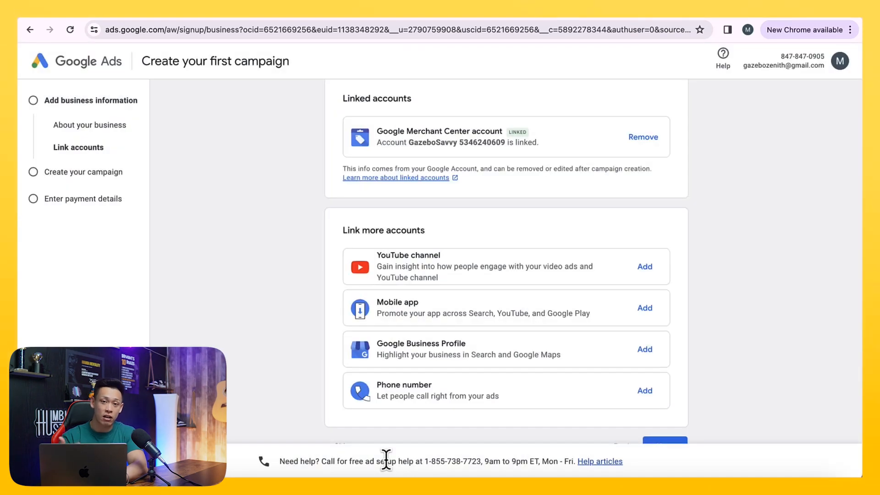
scroll(387, 380, down, 2)
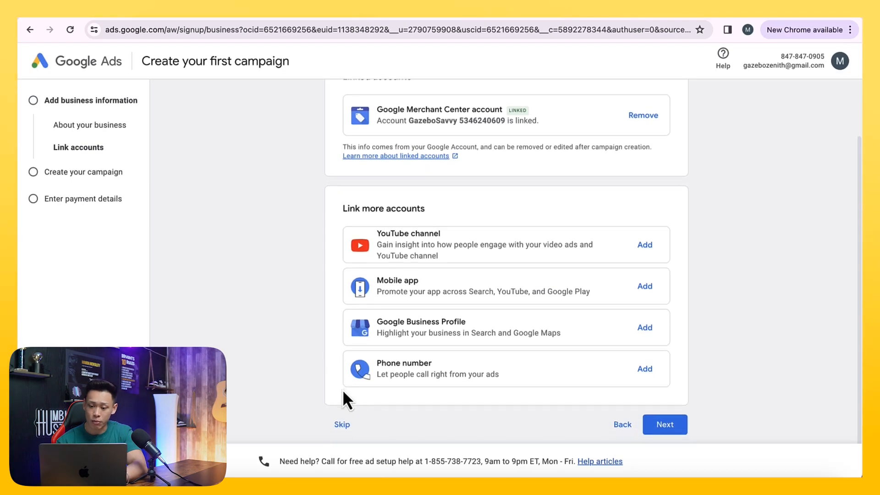
click(666, 415)
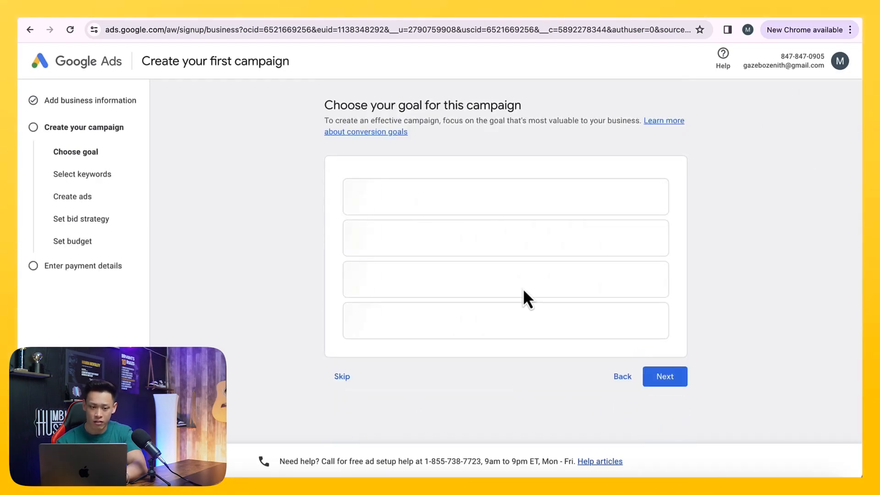
- Choose Begin checkout as the campaign goal and continue to ad creation
scroll(381, 367, down, 1)
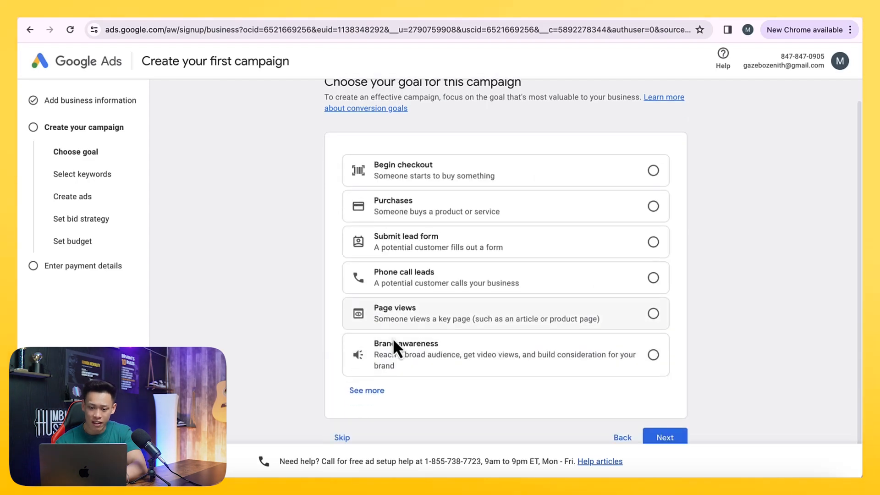
scroll(465, 288, down, 1)
click(487, 153)
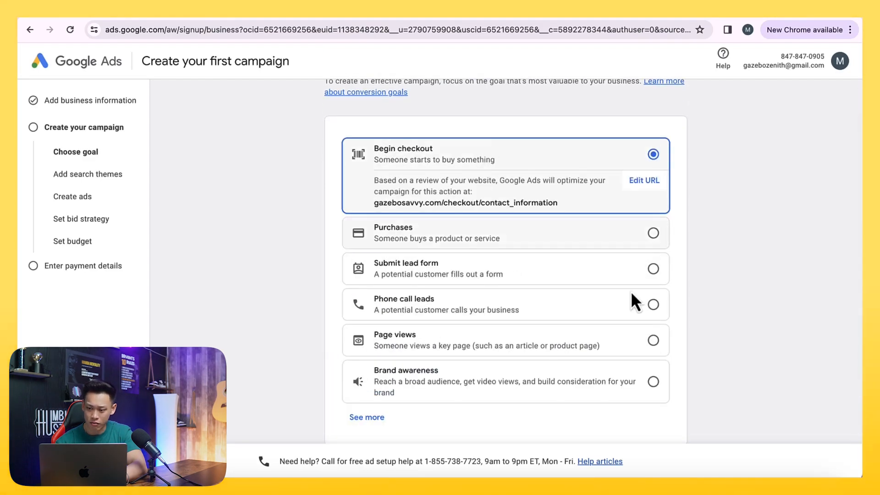
scroll(641, 317, down, 2)
click(665, 413)
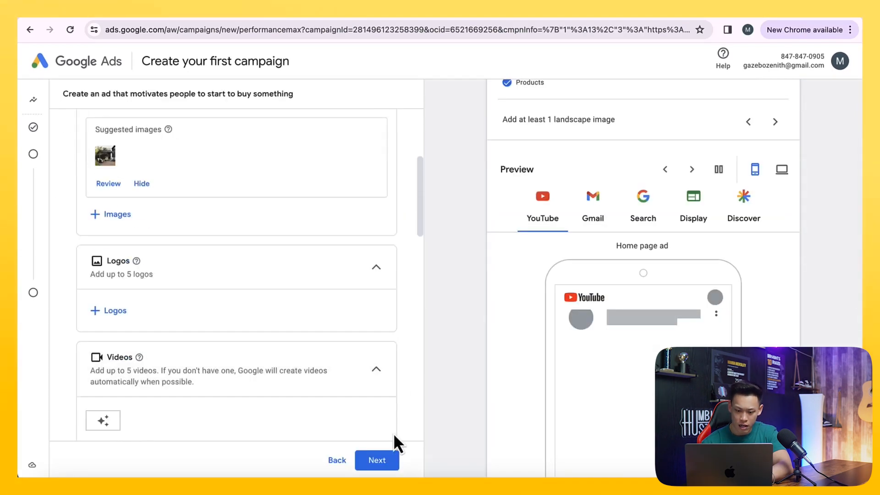
- Try to continue past ad creation, then review the image, logo, video and headline asset sections
click(371, 460)
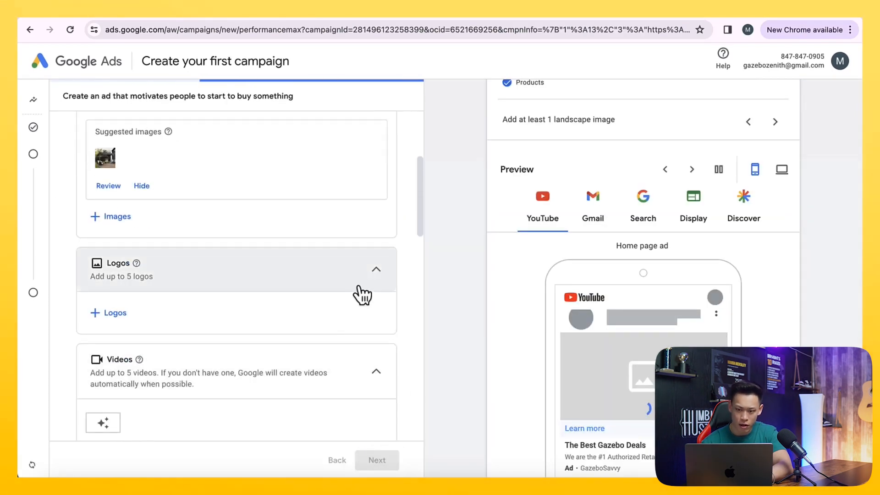
scroll(362, 294, down, 10)
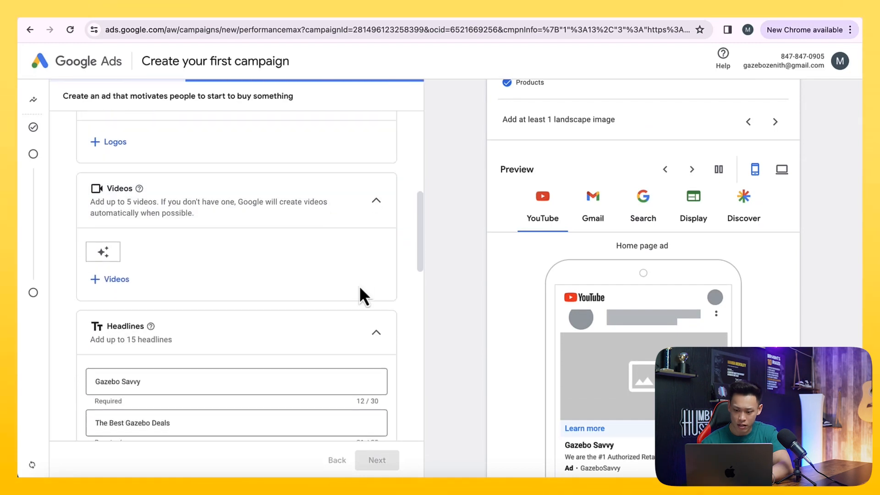
scroll(496, 309, down, 3)
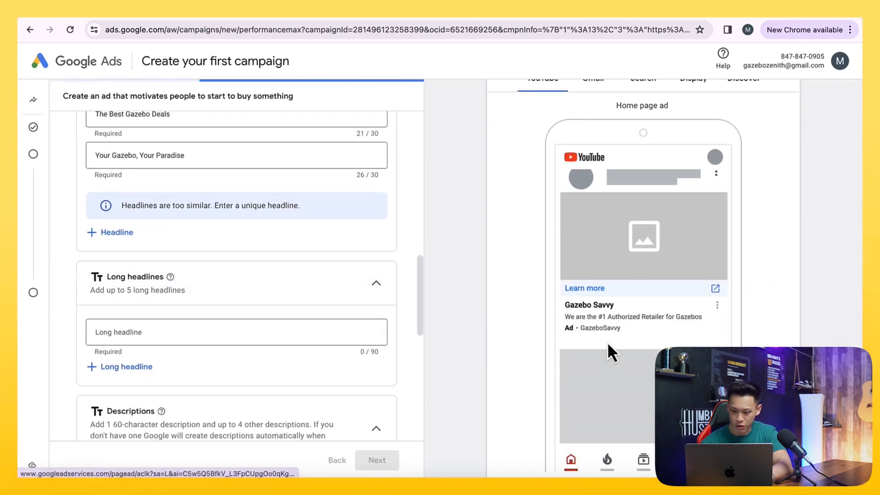
scroll(367, 360, up, 3)
scroll(362, 366, down, 4)
scroll(361, 365, down, 15)
- Reopen ads.google.com, sign in to resume the campaign draft, and continue past the search themes page
click(176, 29)
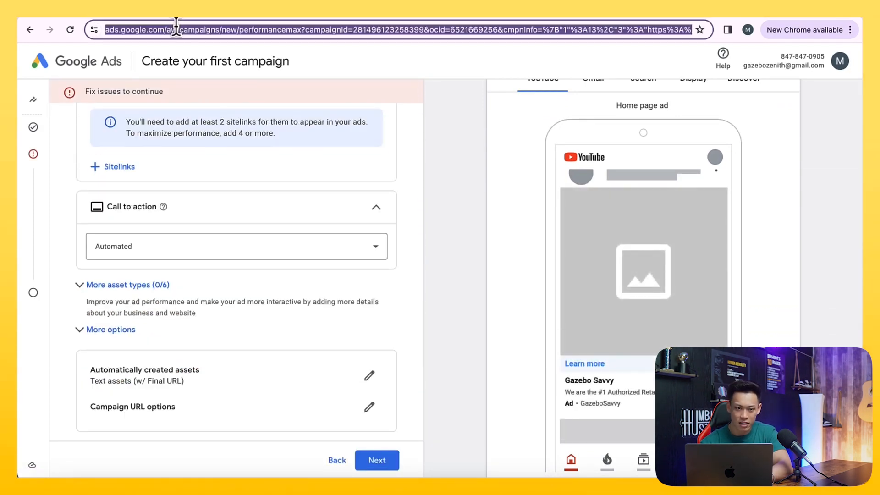
text(ads.google.com)
key(Return)
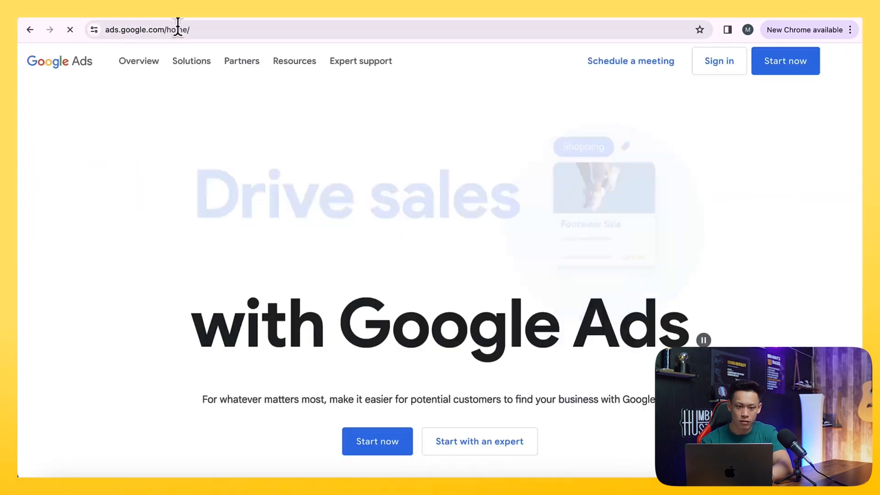
click(716, 65)
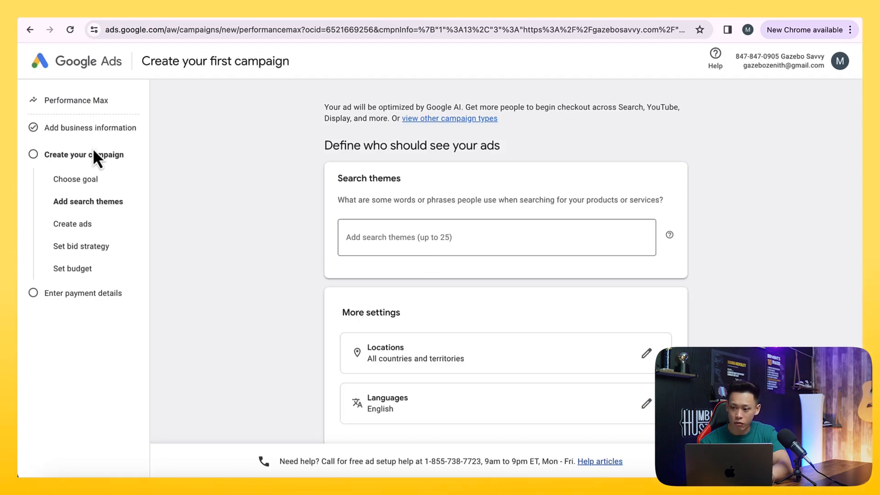
scroll(288, 242, down, 2)
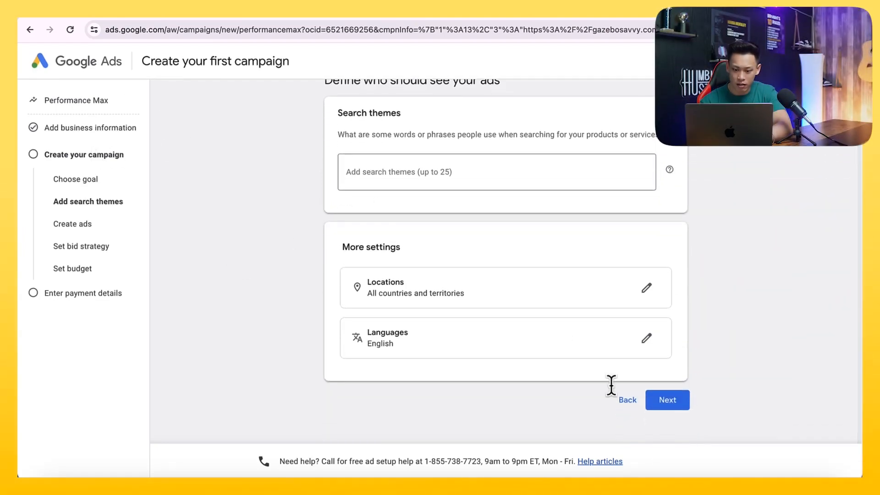
click(666, 398)
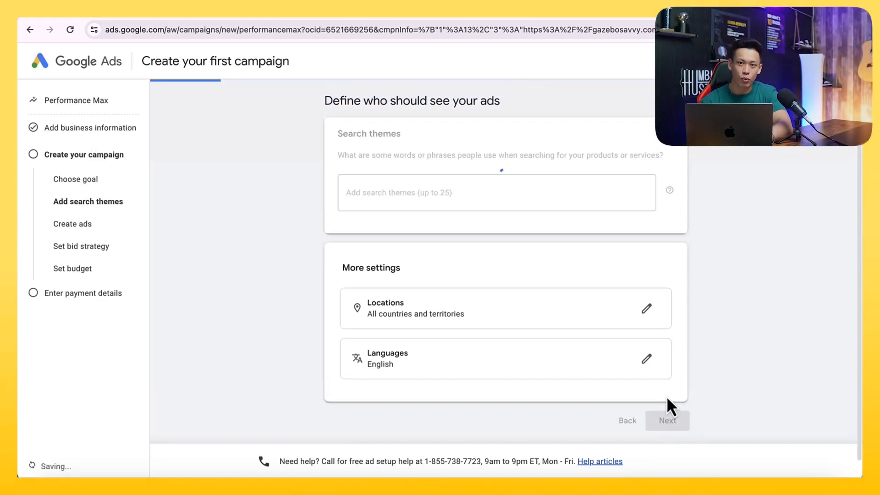
- Add the suggested Price Match sitelink to the campaign and save it
scroll(363, 327, down, 6)
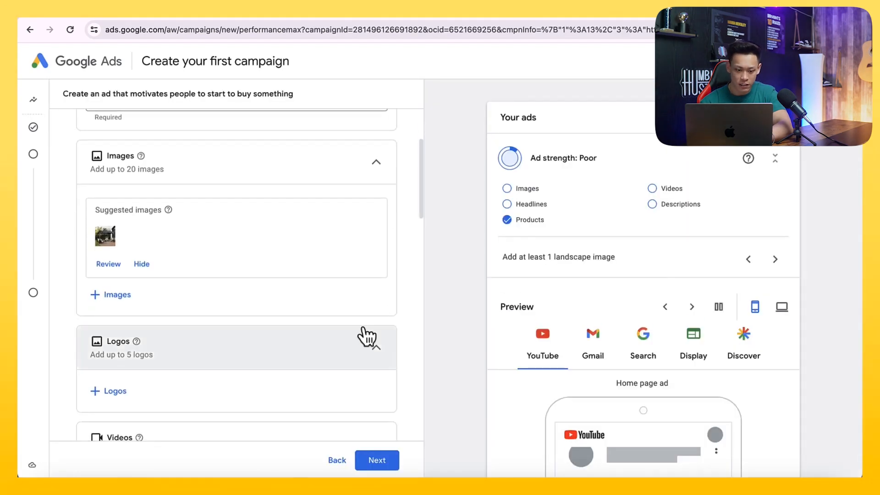
scroll(255, 374, down, 10)
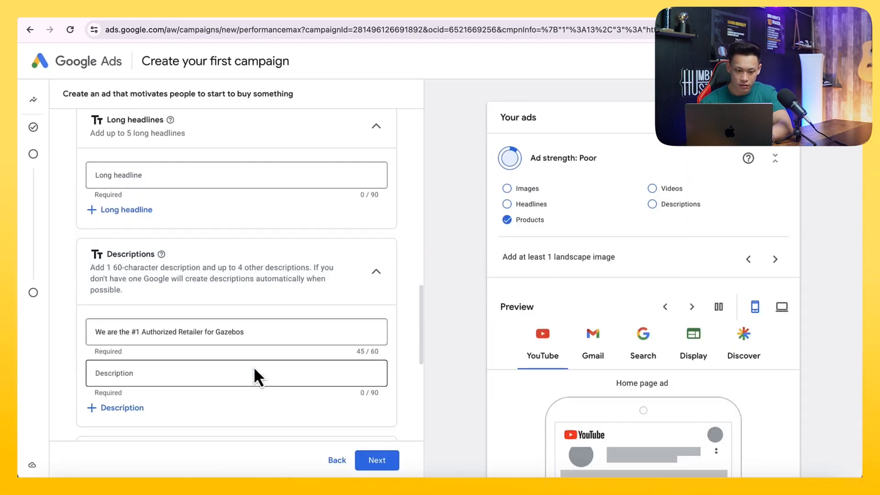
click(130, 227)
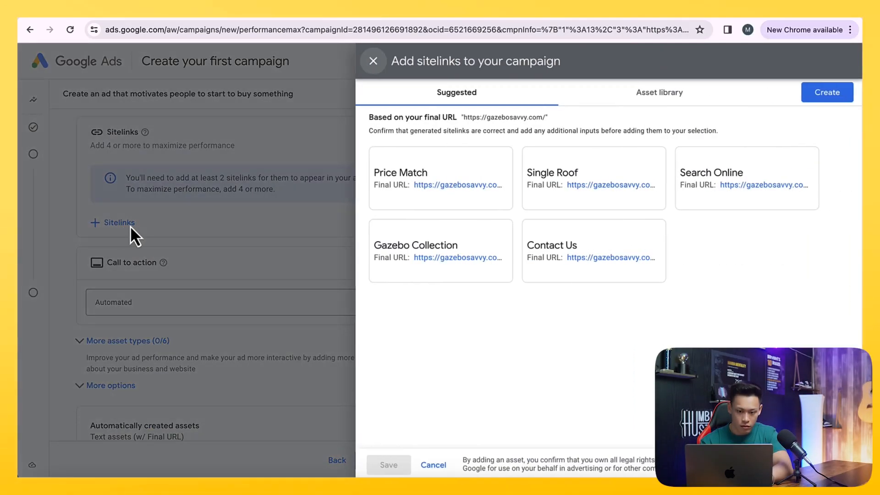
click(435, 201)
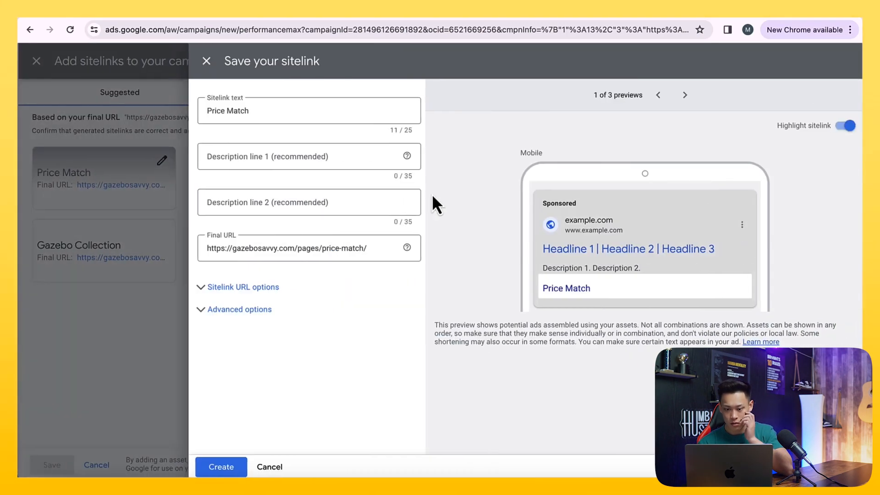
click(215, 466)
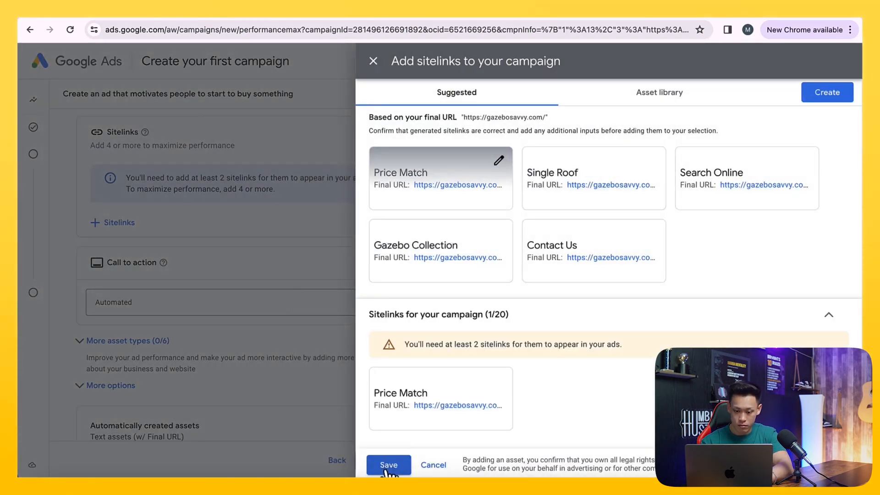
click(389, 465)
click(384, 462)
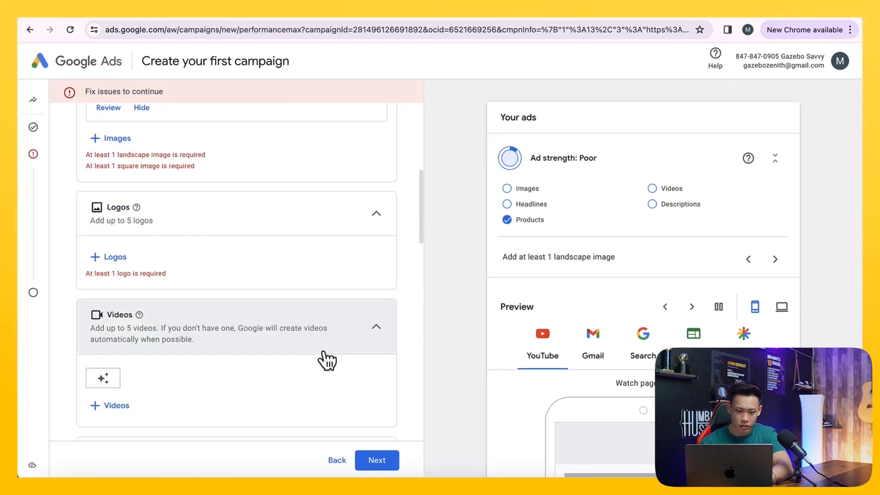
- Add the first two free stock gazebo images as ad images and save
click(109, 224)
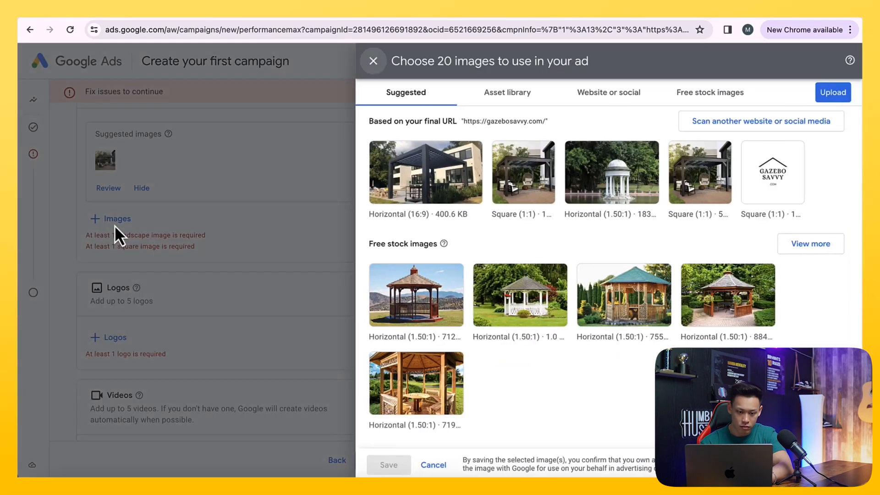
click(393, 303)
click(518, 302)
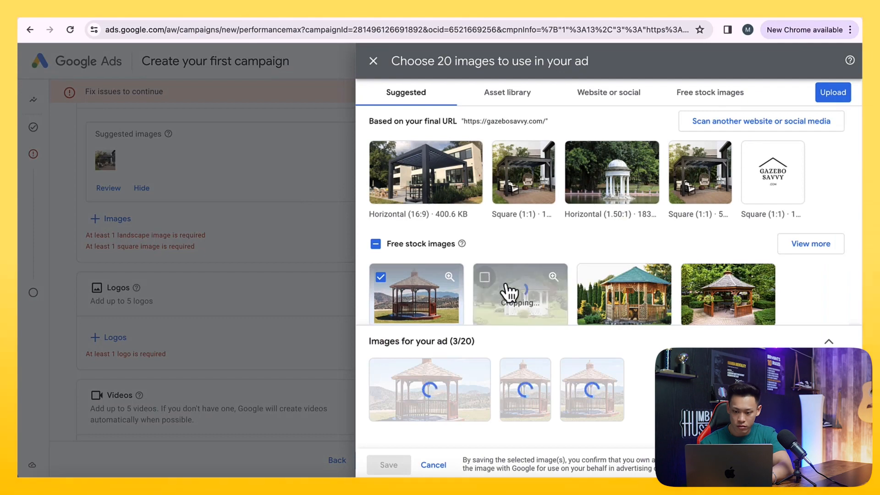
scroll(740, 321, down, 3)
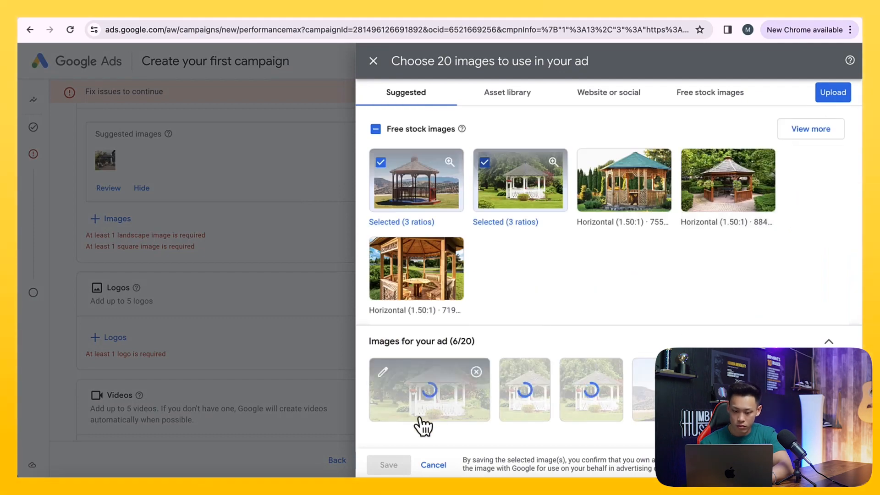
click(393, 466)
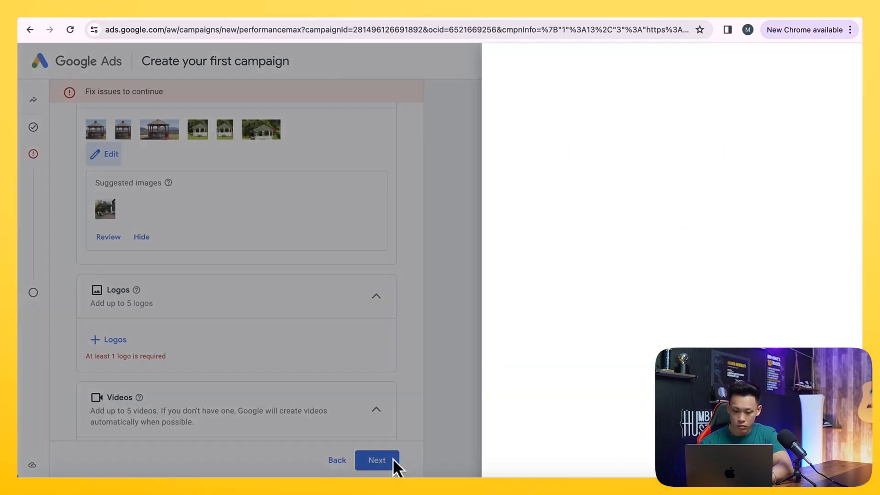
- Paste a second description ending with "!" and try to continue
scroll(388, 355, down, 5)
click(369, 460)
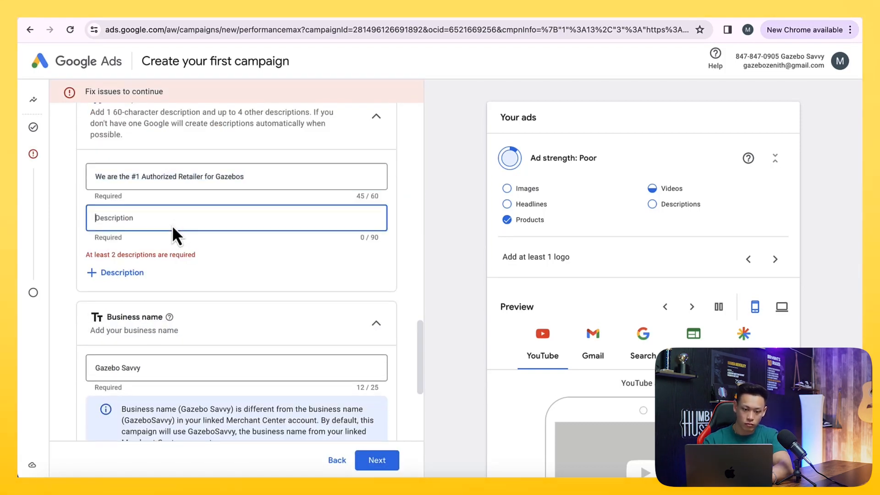
text(We are the #1 Authorized Retailer for Gazebos)
text(!)
scroll(246, 246, down, 10)
click(373, 459)
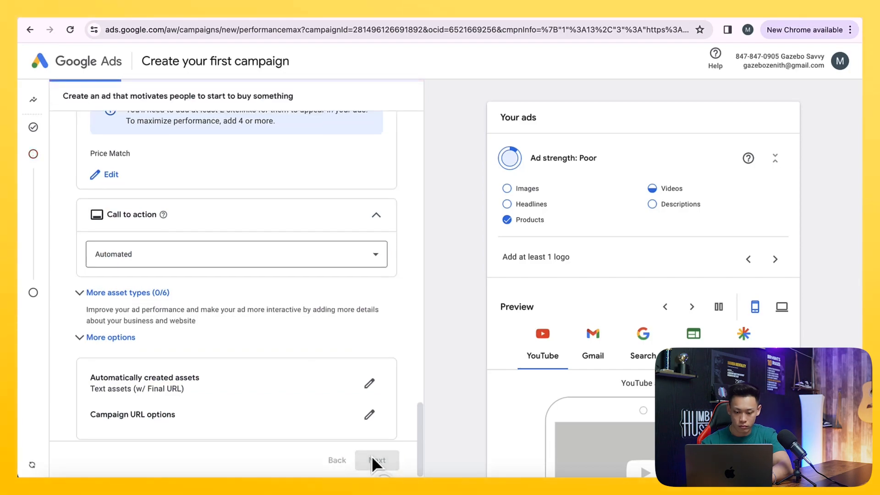
- Add the stock gazebo image as the logo, continue, and keep the Conversion value bid strategy
scroll(356, 290, down, 4)
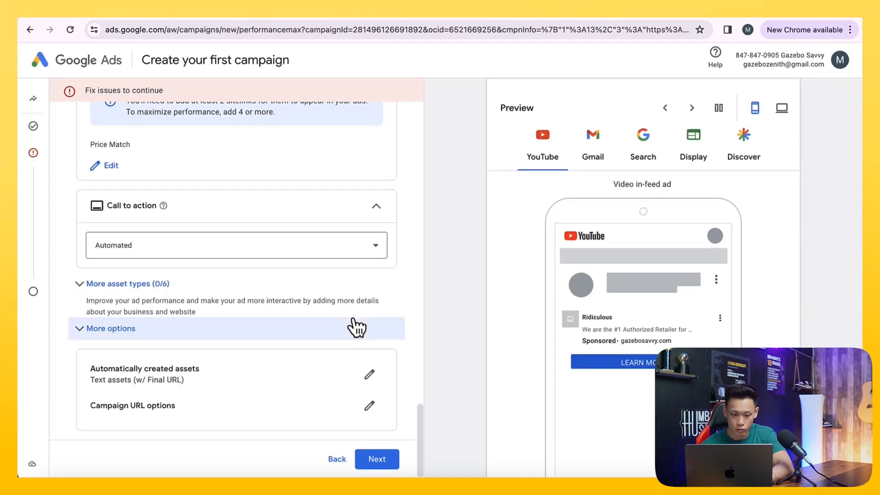
click(376, 461)
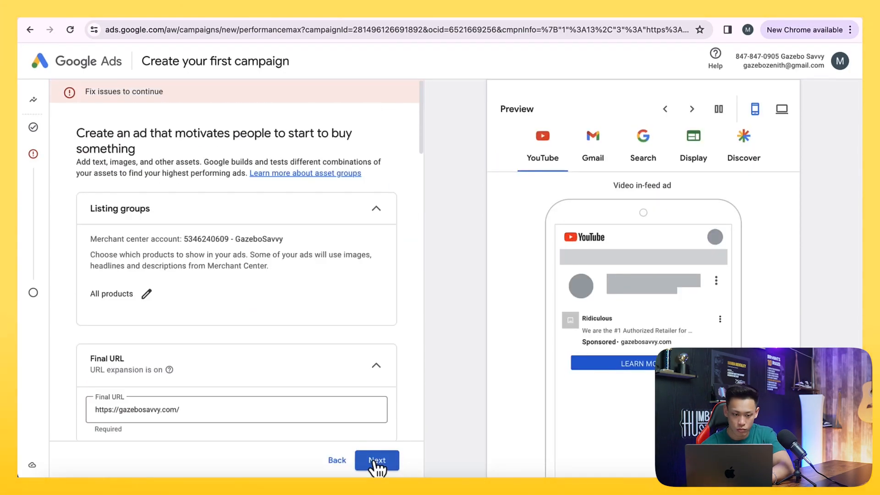
scroll(286, 358, down, 10)
scroll(284, 356, up, 4)
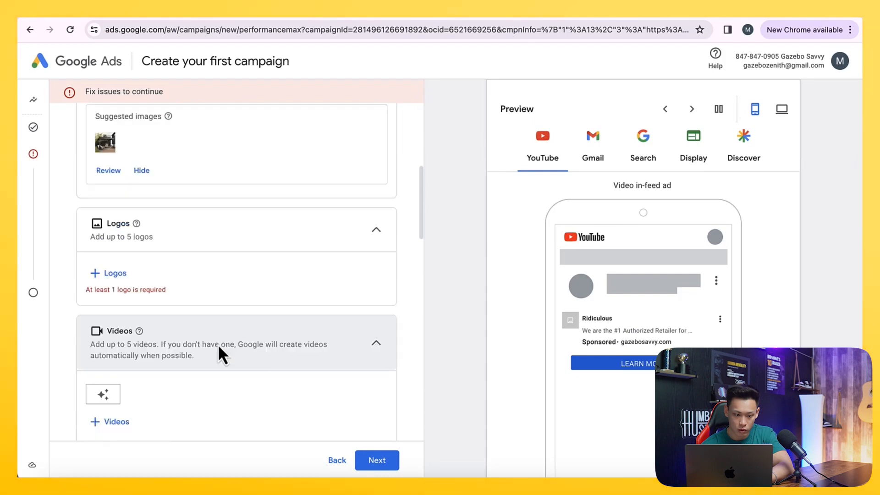
click(105, 275)
click(487, 227)
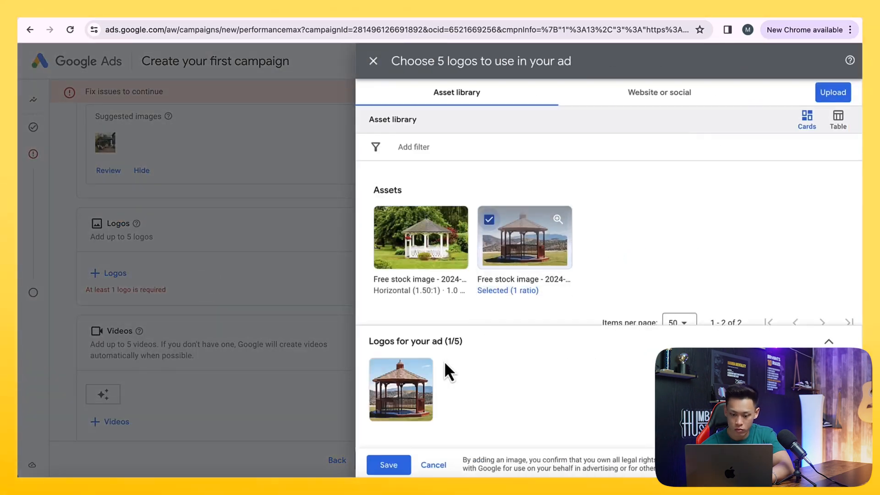
click(370, 473)
scroll(401, 431, down, 10)
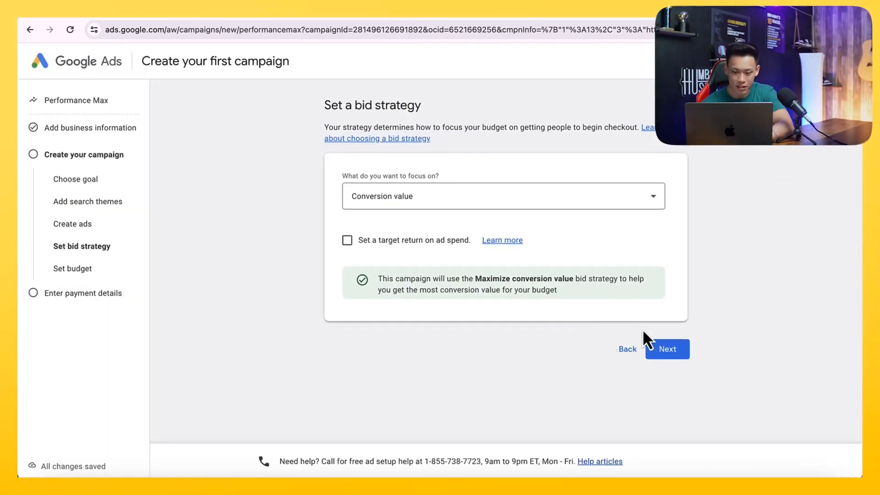
click(658, 350)
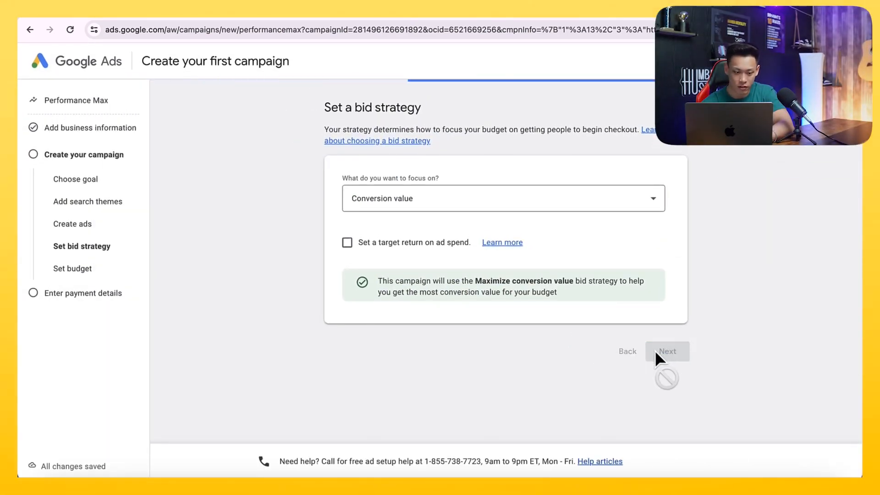
- Set a custom average daily budget of $1 and continue to payment details
click(552, 407)
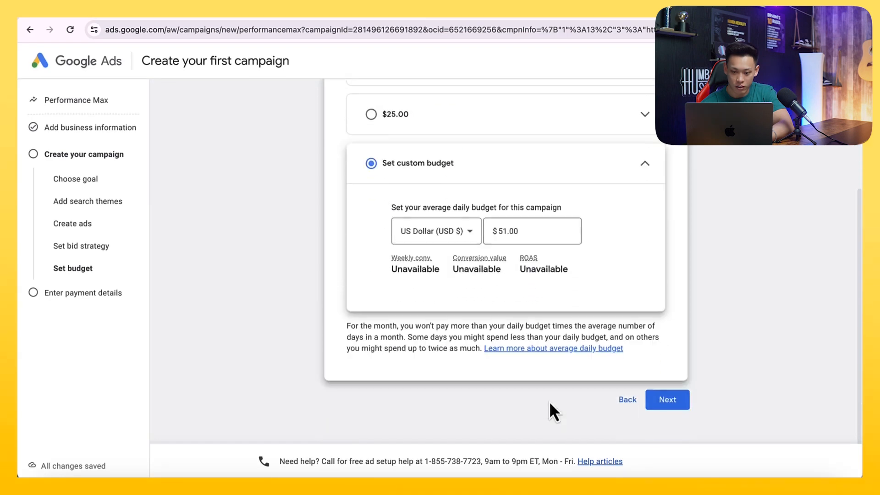
triple_click(519, 238)
text(1)
scroll(680, 369, down, 1)
click(663, 408)
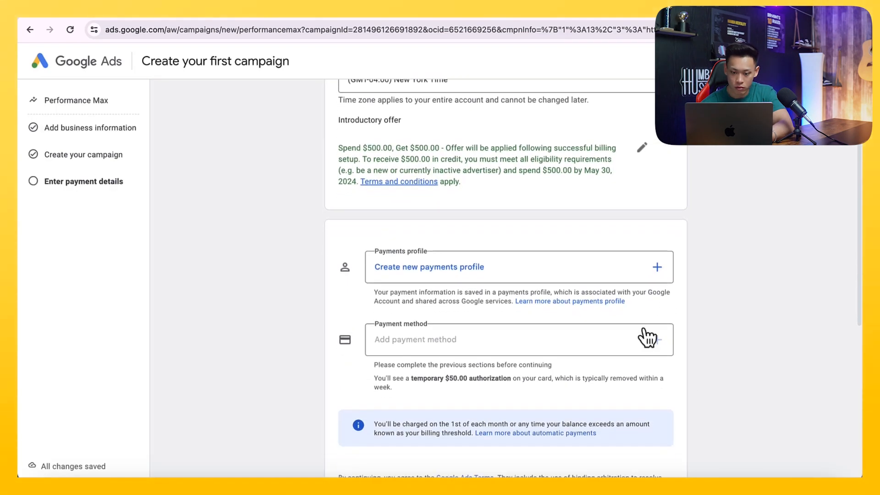
- Create an Organization payments profile named Gazebo Savvy with the business zip code
scroll(619, 348, up, 2)
click(615, 335)
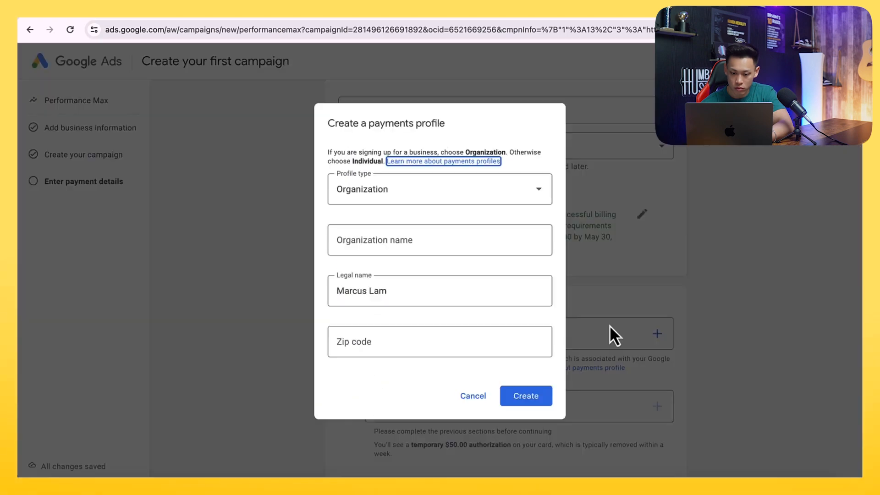
click(474, 240)
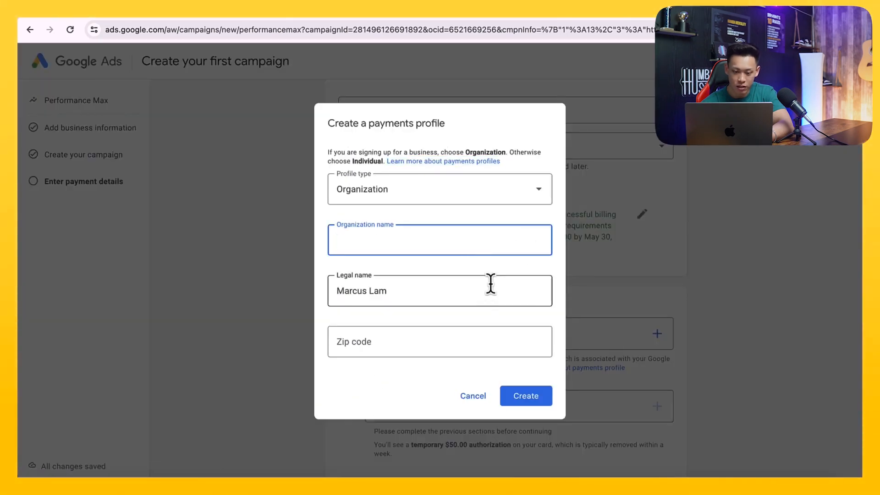
text(Gazebo Savvy)
key(Tab)
key(Tab)
text(11201)
click(526, 396)
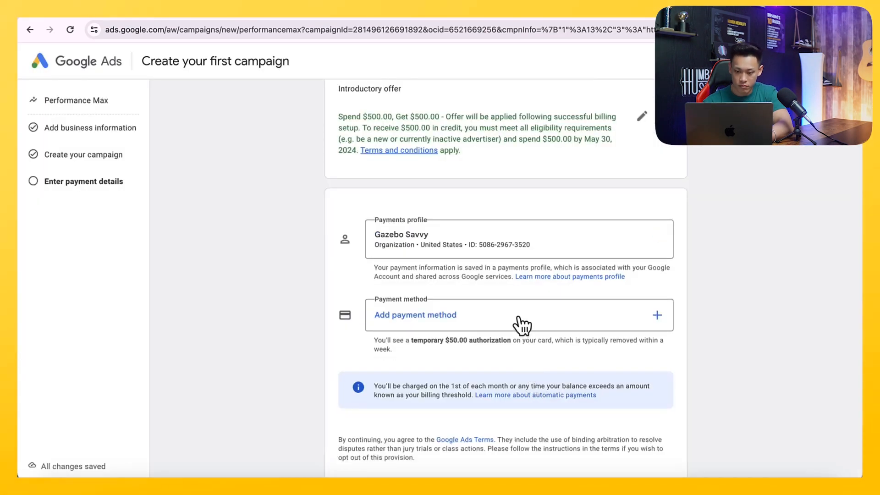
- Add a card as the payment method by entering its card number and details, submit, and continue
click(521, 326)
click(447, 256)
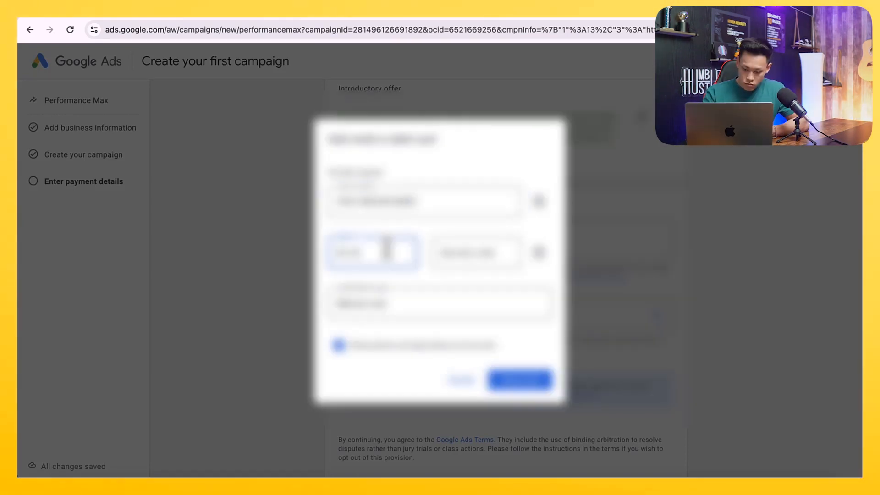
key(Tab)
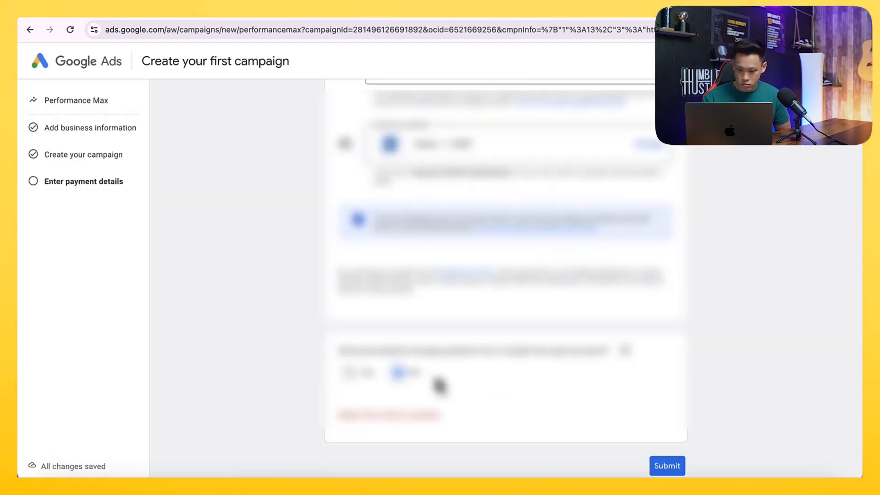
click(667, 466)
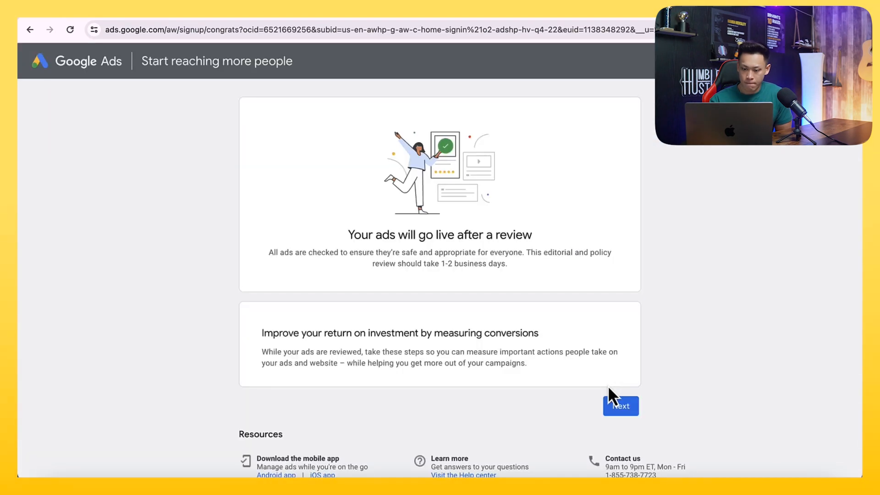
click(621, 406)
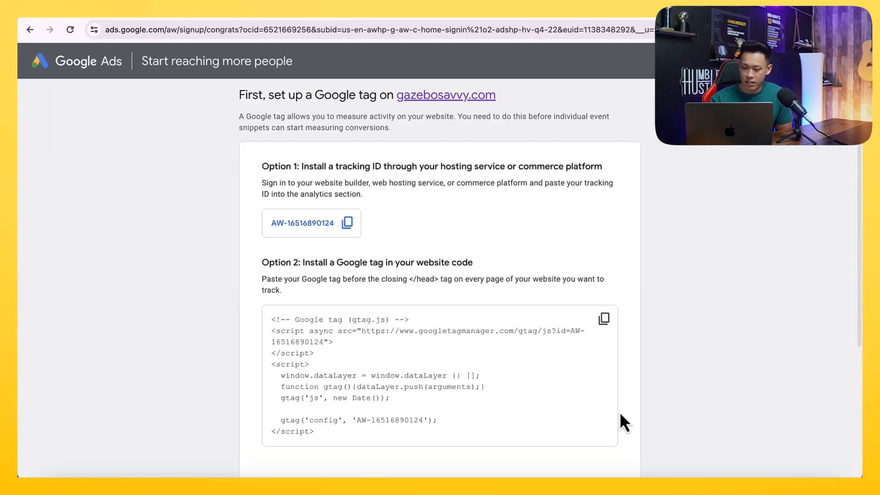
- Continue to the Google tag setup page and copy the Google tag code snippet for gazebosavvy.com
scroll(612, 282, down, 1)
scroll(610, 278, up, 1)
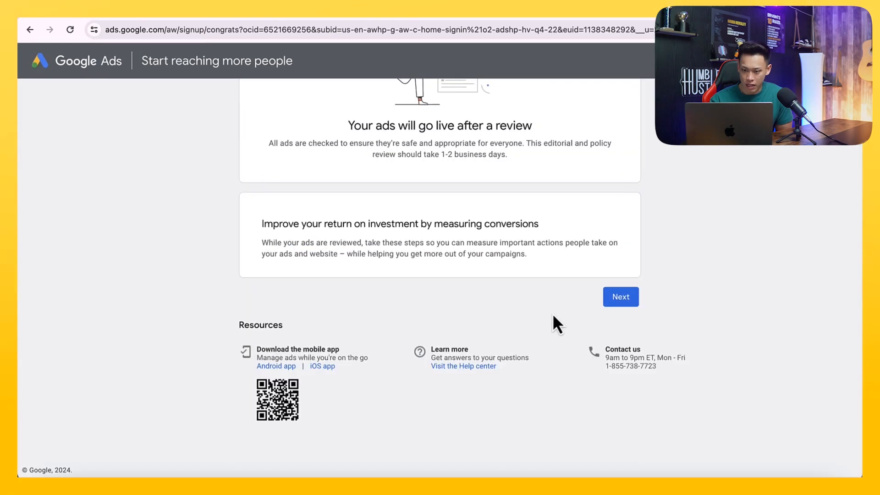
scroll(551, 313, up, 3)
click(621, 407)
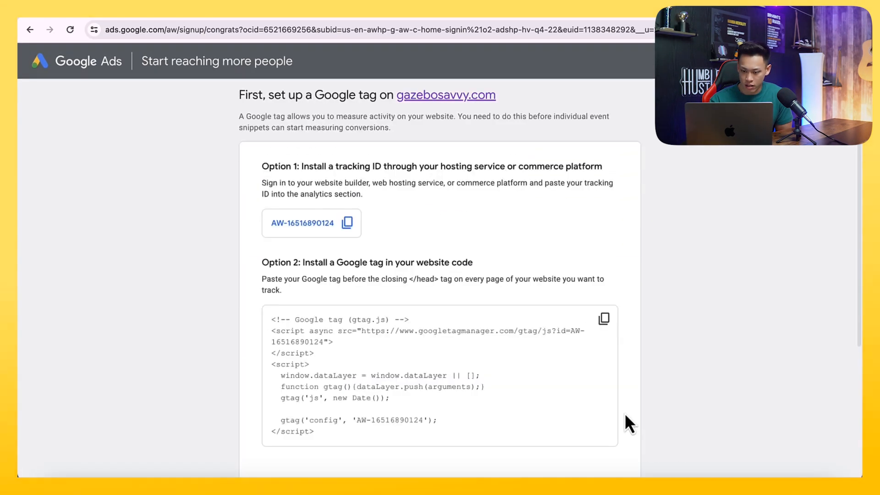
scroll(625, 419, down, 4)
scroll(625, 419, up, 2)
scroll(626, 416, up, 3)
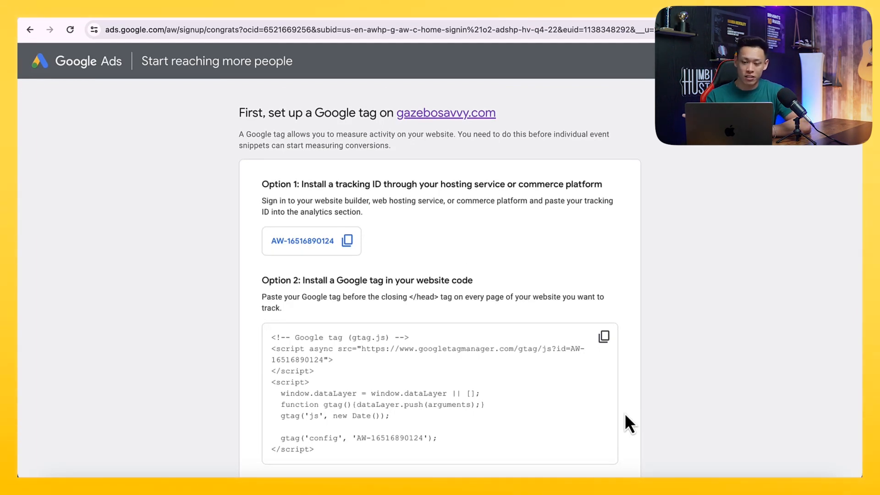
scroll(626, 415, down, 2)
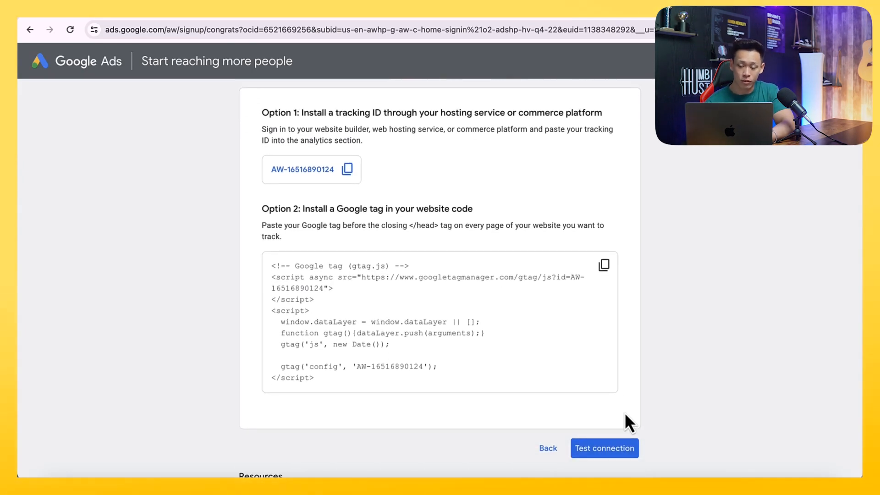
click(394, 268)
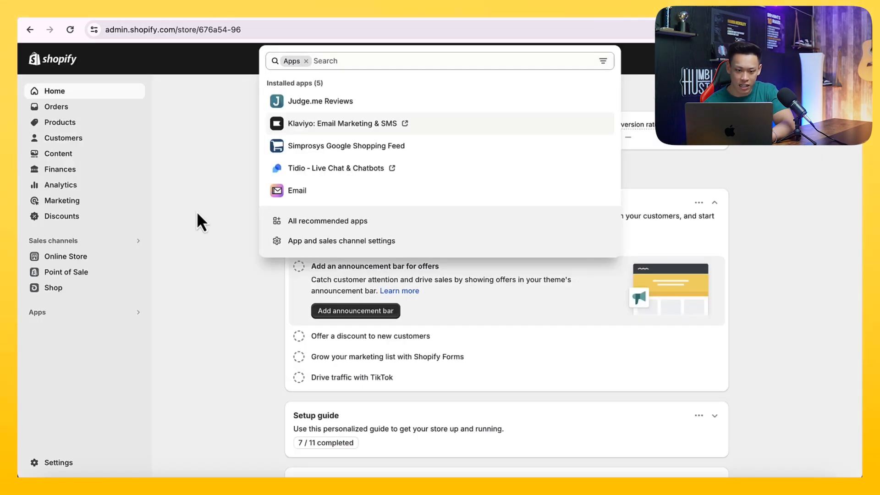
- Open the code editor for the empire-theme-v11 theme in the Shopify store
click(91, 352)
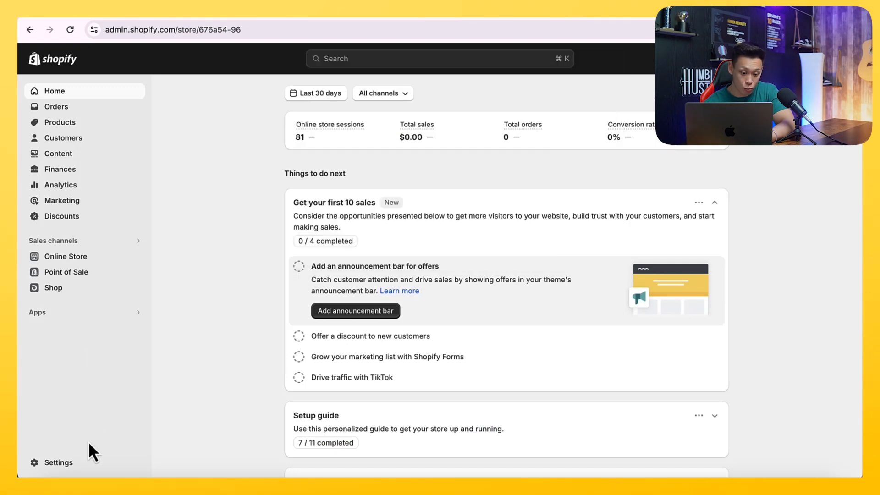
click(115, 260)
scroll(348, 225, down, 2)
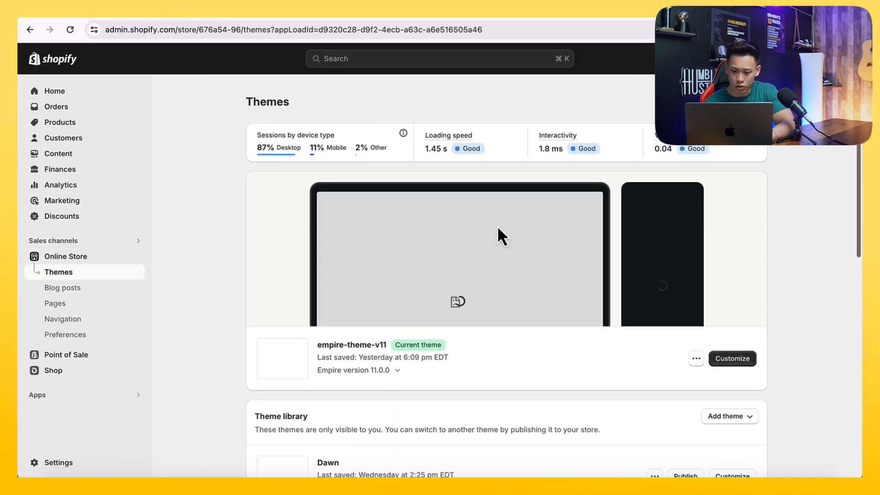
click(697, 331)
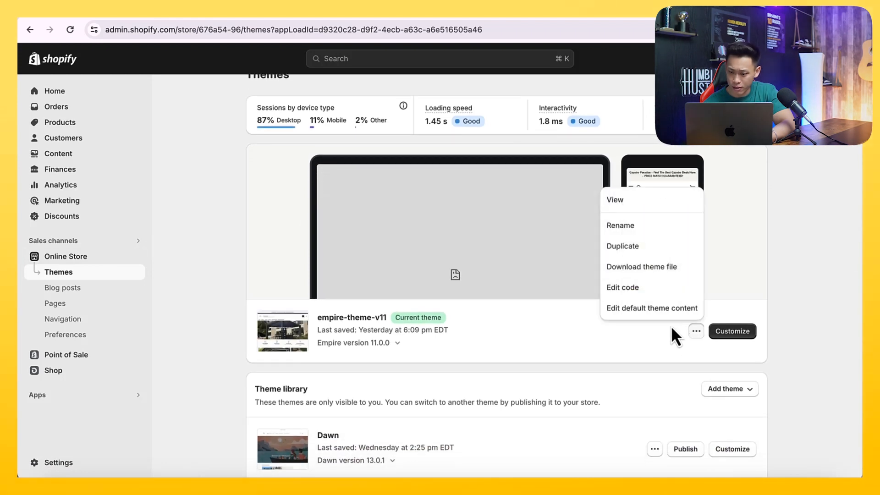
click(633, 288)
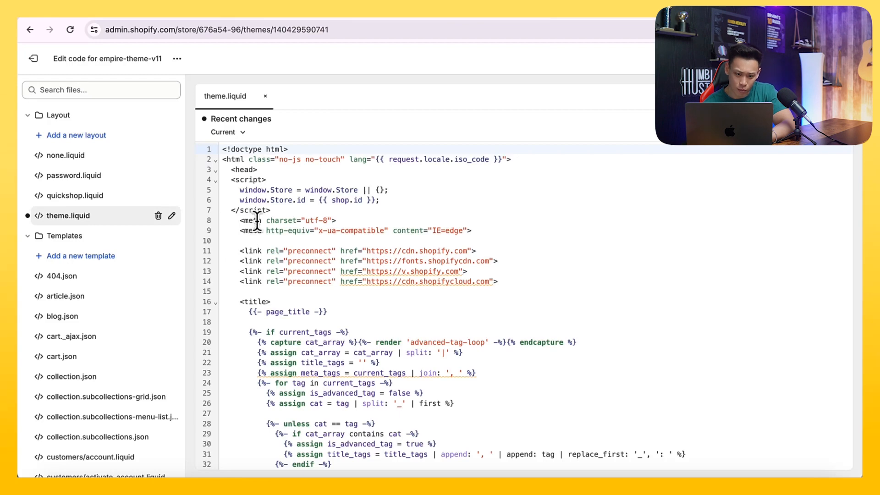
- Search theme.liquid for "head" to locate the closing head tag
scroll(255, 222, down, 1)
click(361, 282)
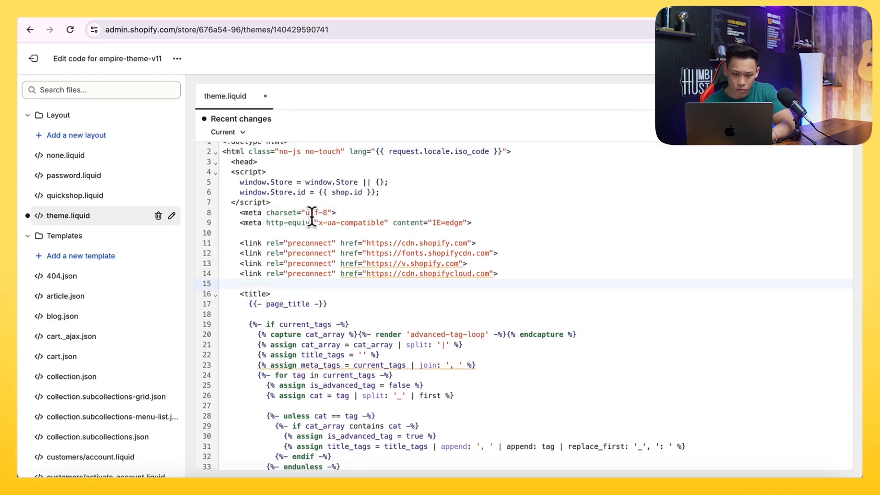
click(121, 13)
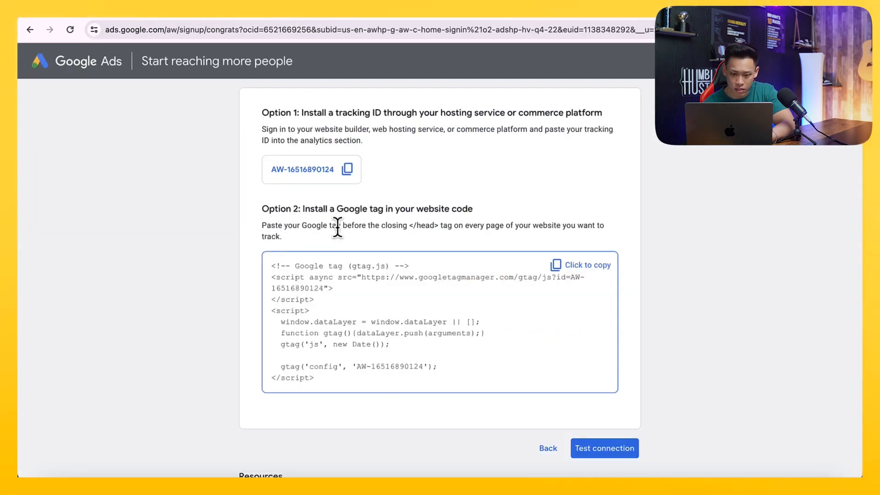
click(226, 18)
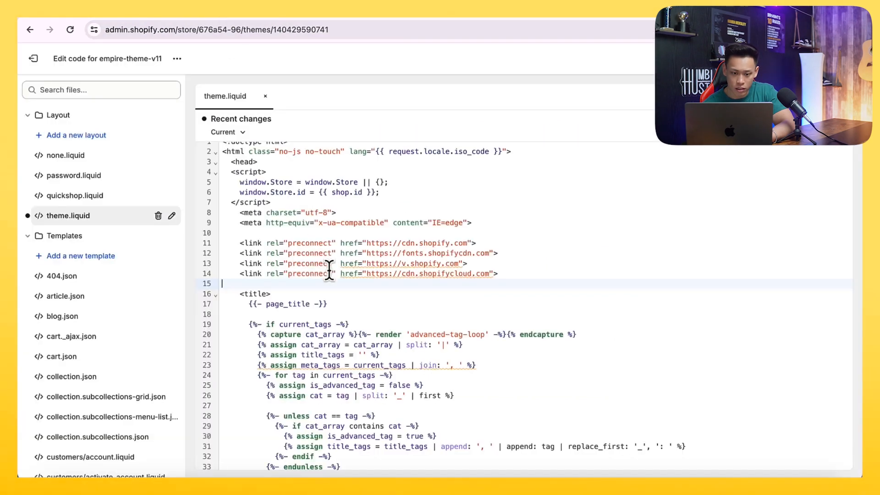
scroll(329, 270, down, 20)
click(330, 285)
key(ctrl+f)
text(head)
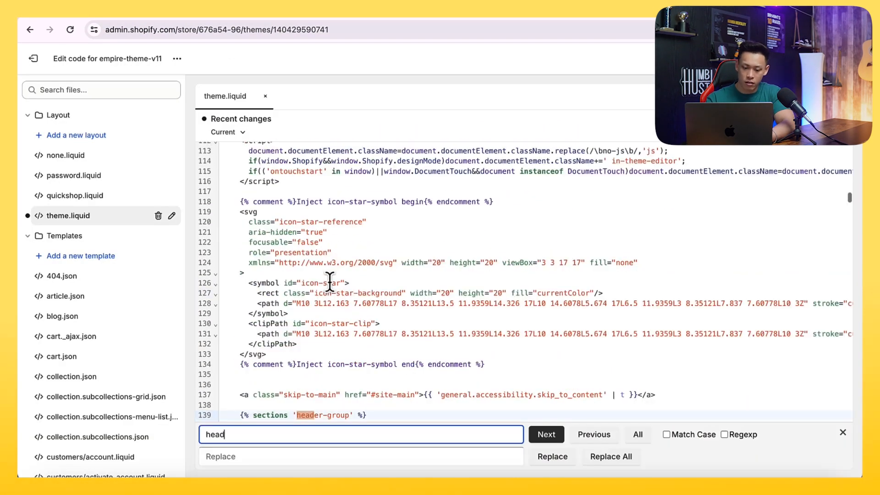
scroll(330, 281, down, 20)
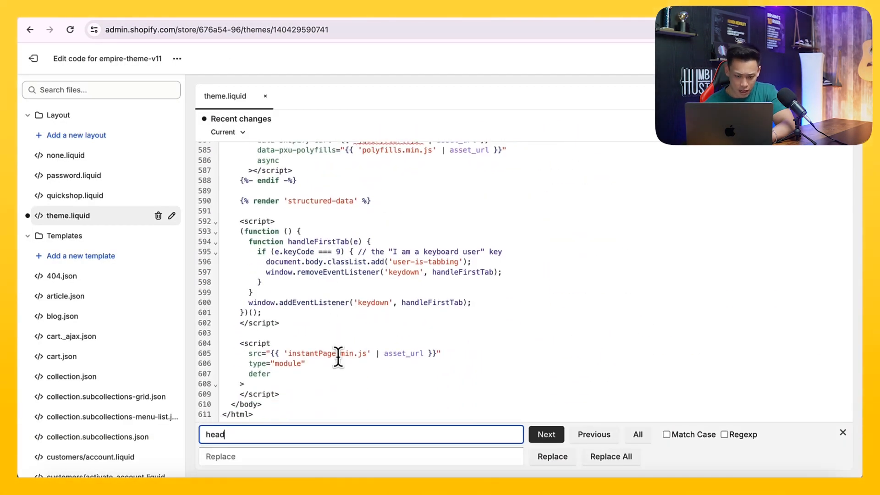
scroll(338, 358, up, 20)
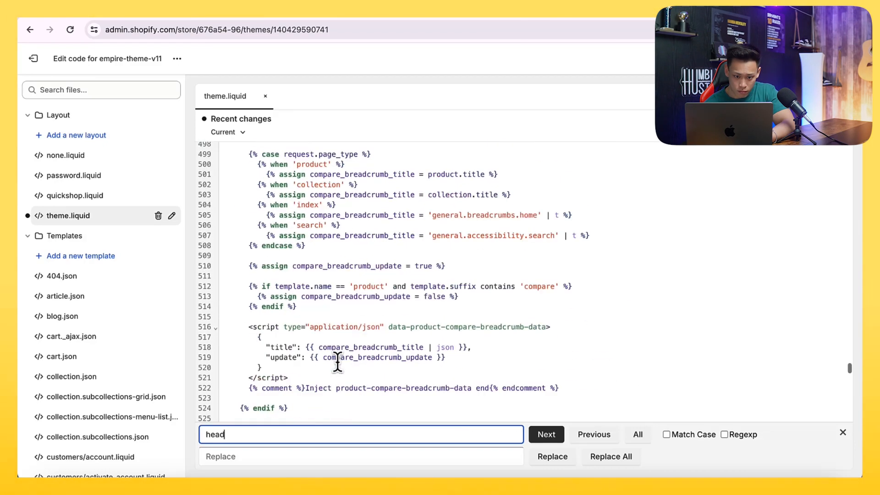
scroll(338, 358, up, 10)
key(Return)
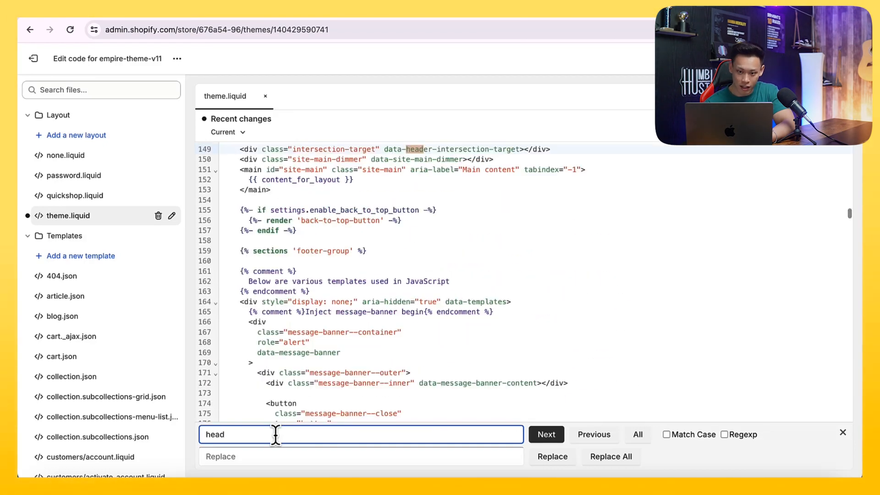
key(Return)
key(Return)
key(Return)
key(Return)
key(Return)
key(Return)
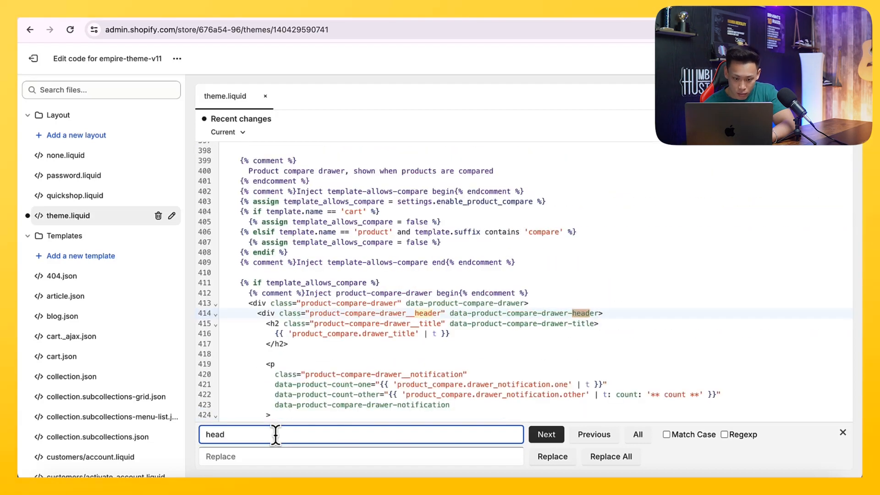
key(Return)
key(Return)
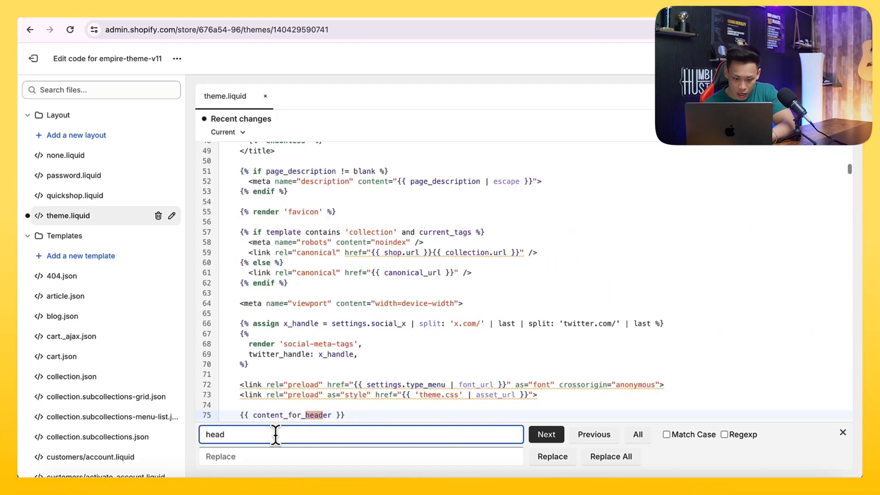
key(Return)
scroll(306, 382, down, 1)
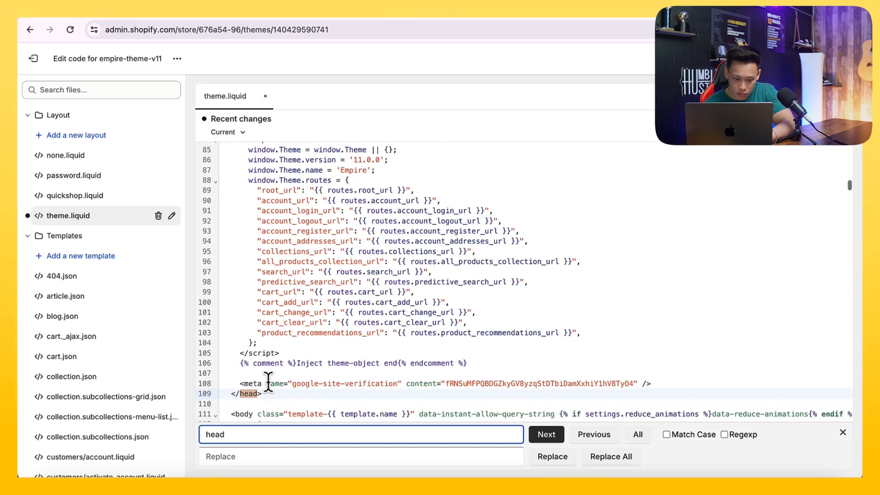
- Paste the Google tag code on a new line just before </head> in theme.liquid and save
click(668, 384)
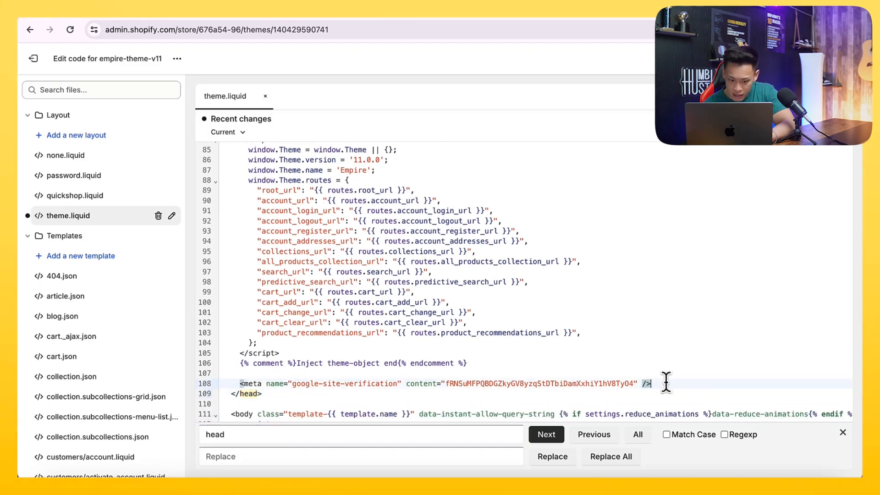
key(Return)
key(ctrl+v)
click(829, 125)
- Test the Google tag connection, then choose to finish the tag setup later
click(139, 7)
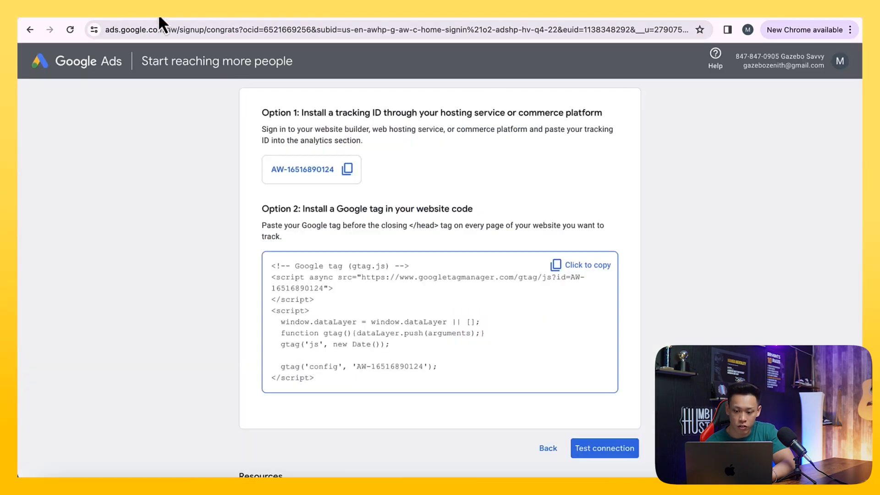
click(604, 447)
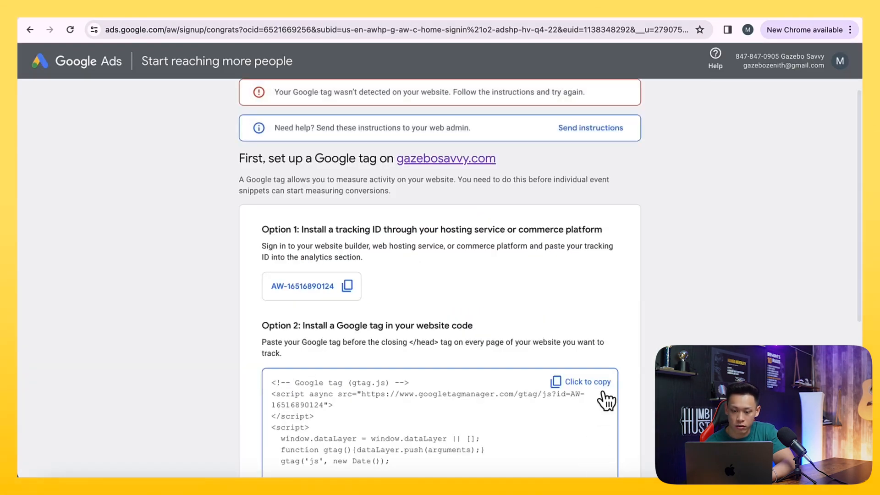
scroll(605, 399, down, 5)
scroll(613, 341, up, 5)
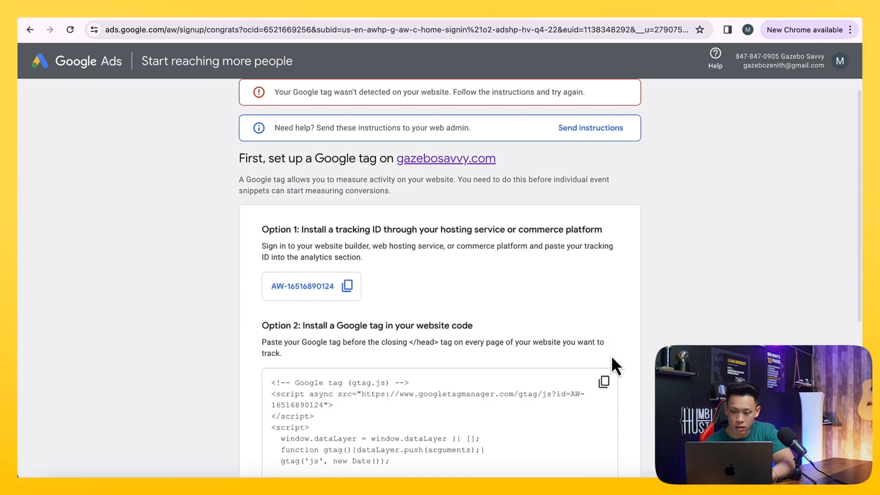
scroll(612, 355, down, 4)
click(289, 366)
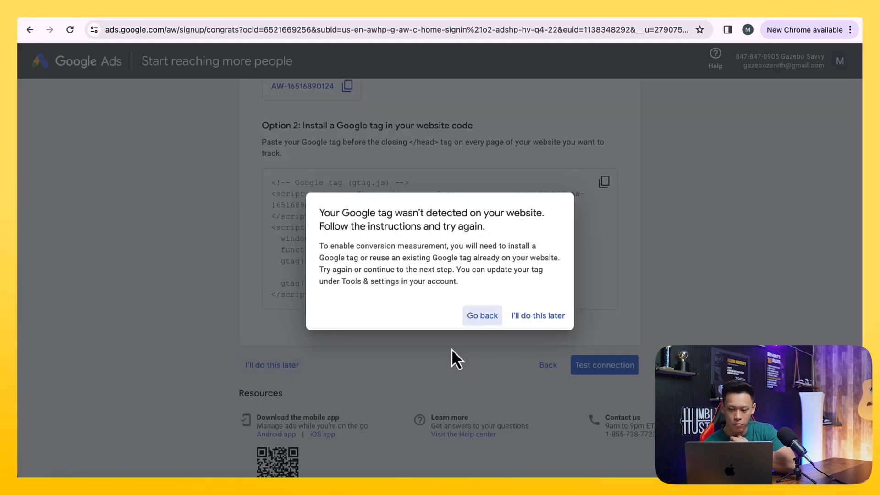
click(532, 322)
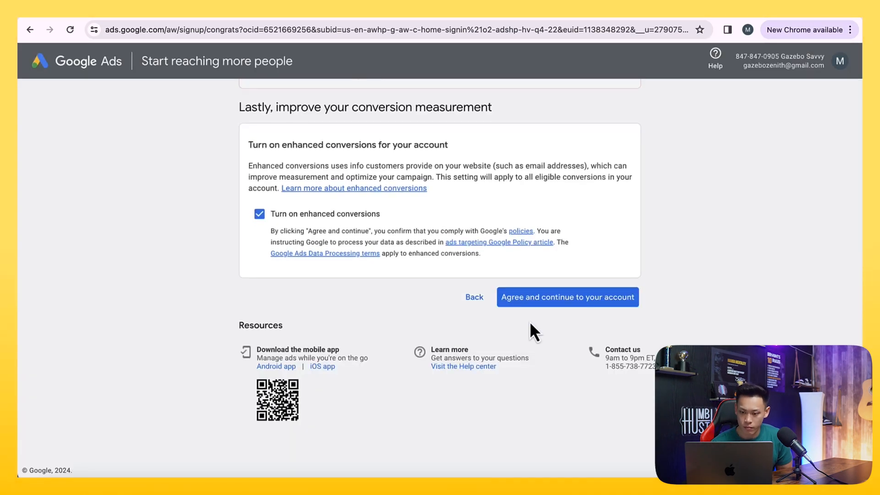
- Keep enhanced conversions on, agree and continue to the Google Ads account
click(525, 301)
click(506, 302)
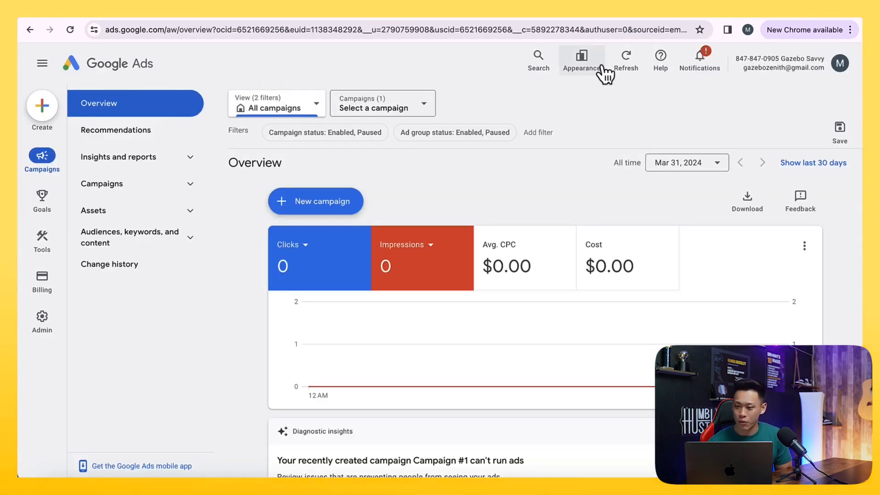
- Switch Google Ads to the previous design and dismiss the design banner
click(583, 61)
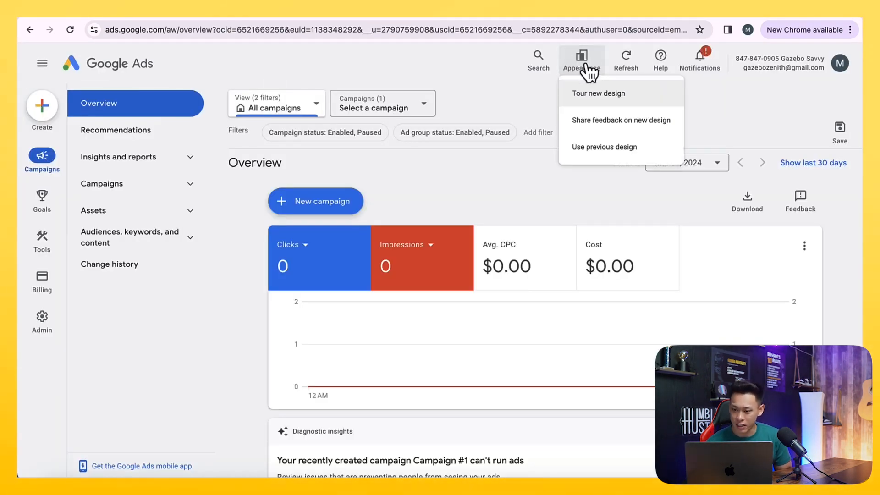
click(603, 147)
click(428, 171)
click(489, 392)
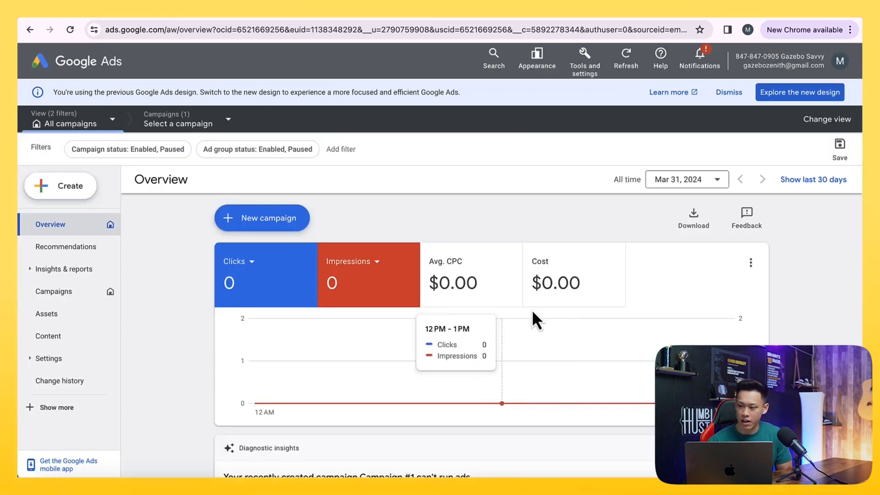
click(732, 92)
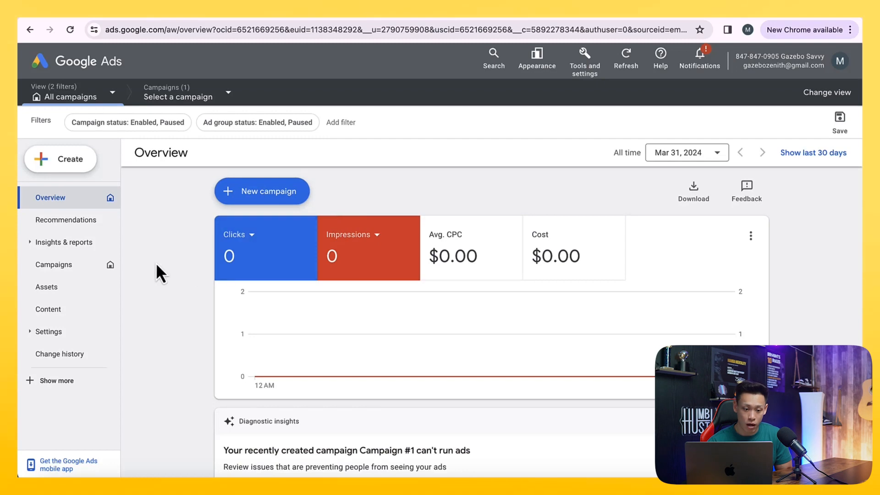
- Remove the enabled Campaign #1 from the campaigns list and return to the Overview
click(82, 266)
scroll(148, 306, down, 1)
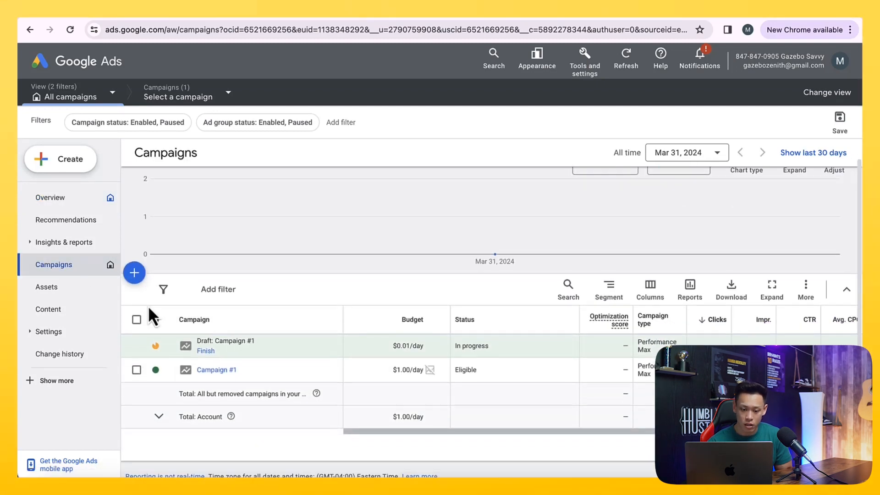
click(137, 369)
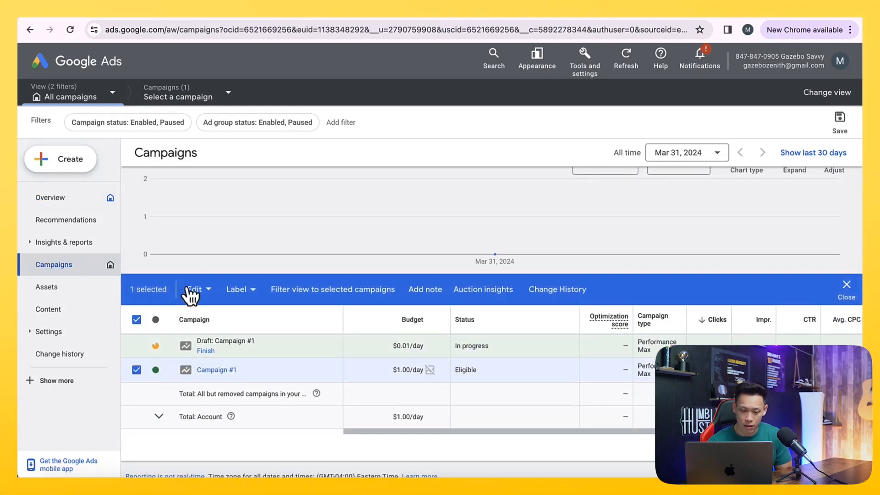
click(197, 290)
click(142, 295)
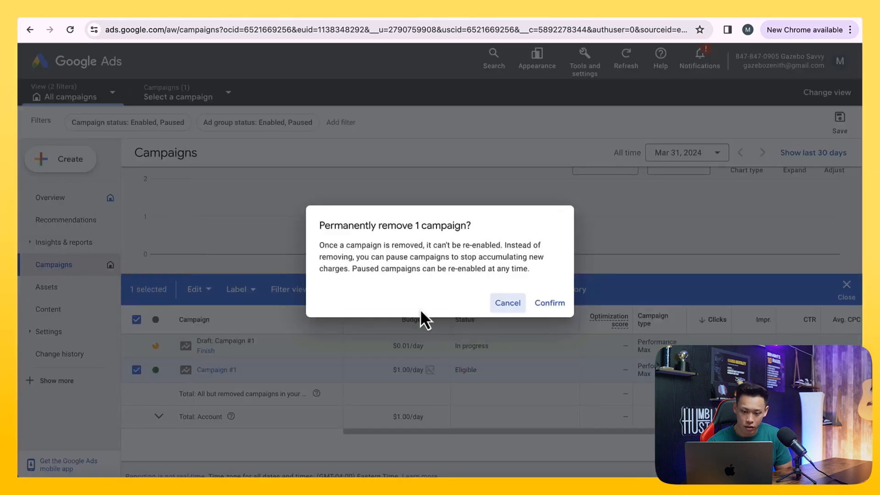
click(538, 303)
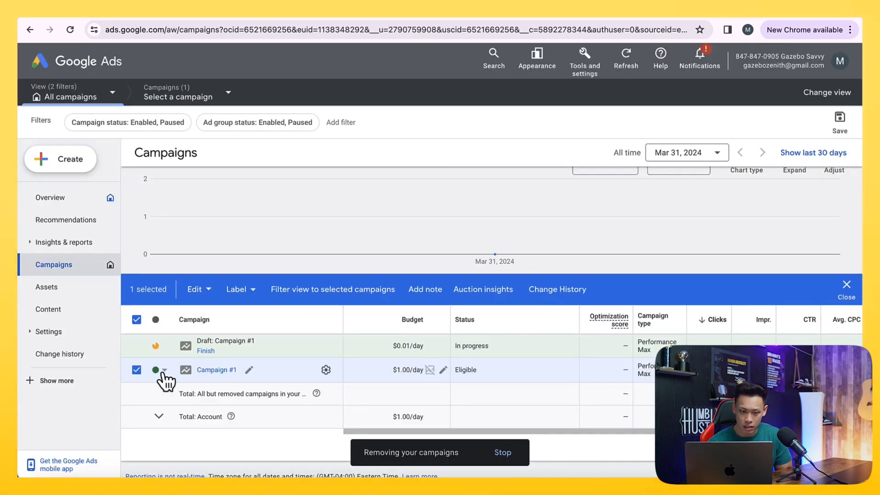
click(137, 320)
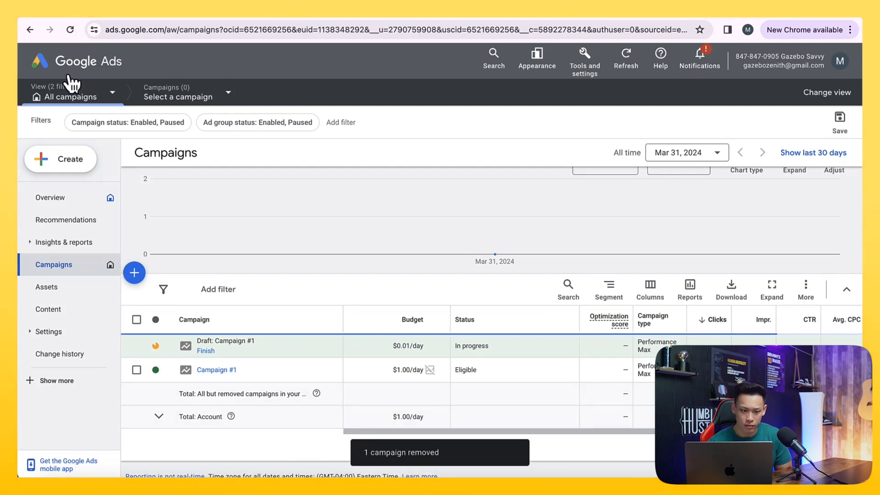
click(59, 206)
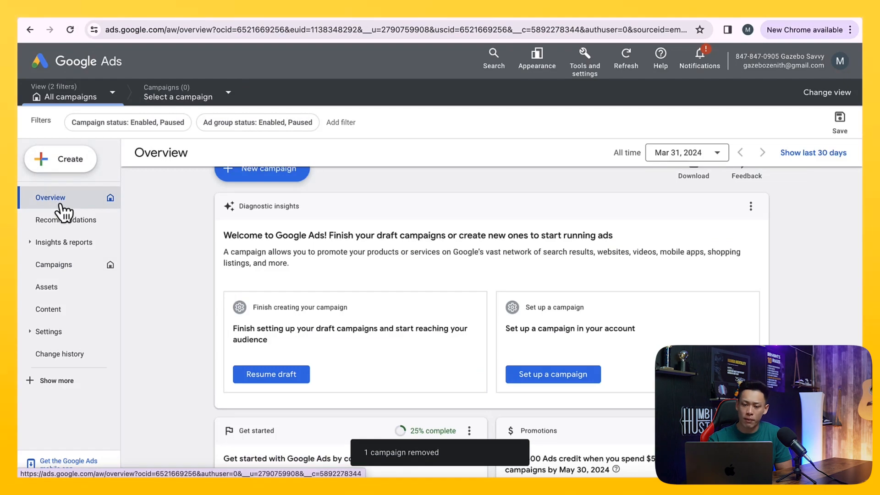
scroll(136, 222, up, 1)
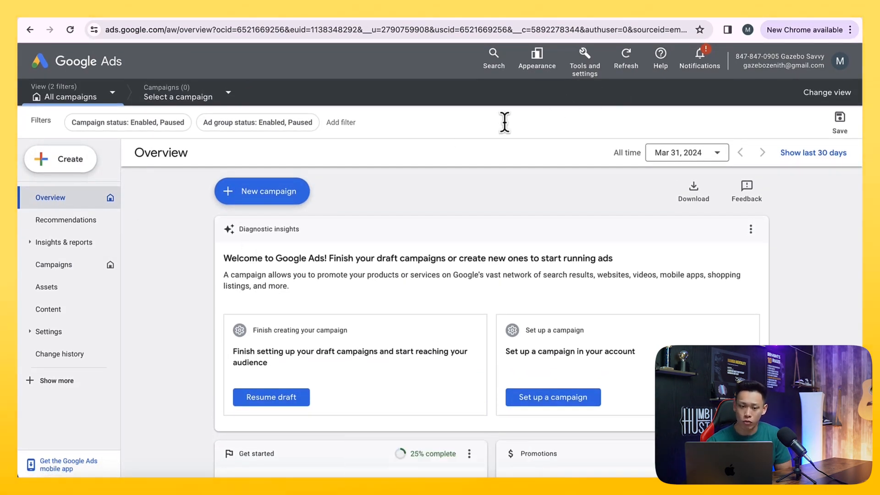
scroll(534, 150, down, 1)
scroll(534, 150, up, 1)
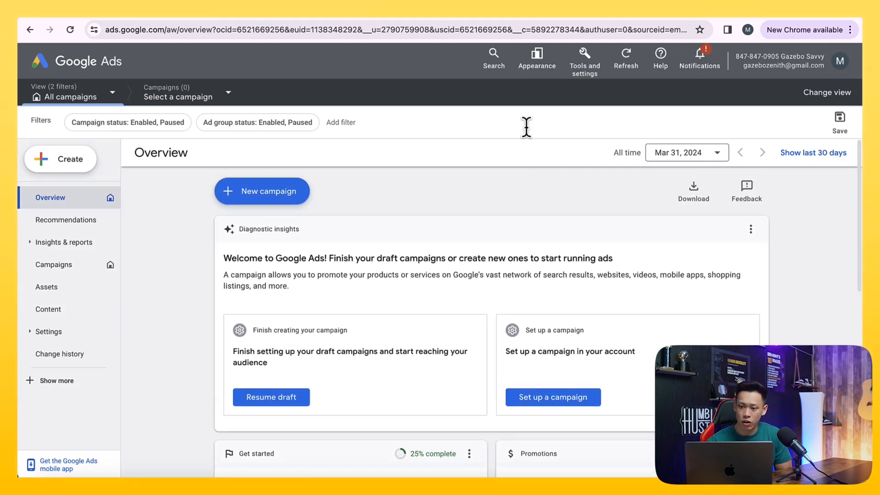
click(496, 64)
click(549, 76)
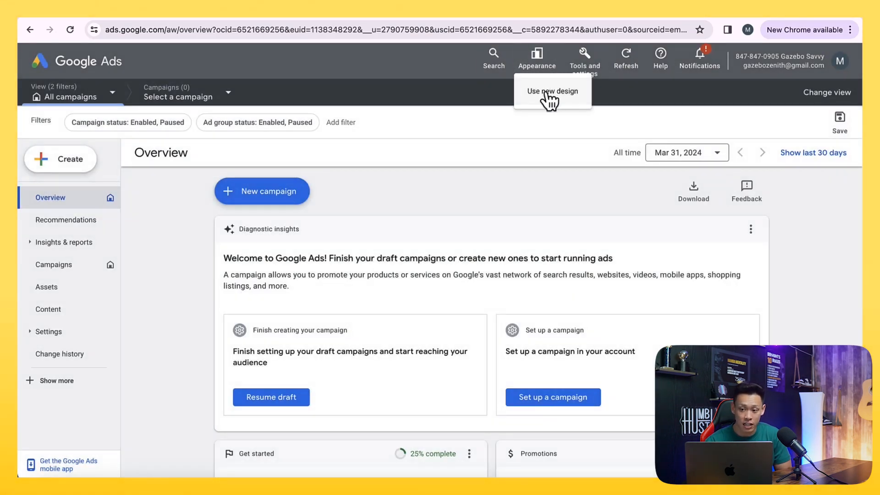
- Open Keyword Planner, Negative keyword lists and Google tag in new browser tabs from the tools and settings menu
click(585, 64)
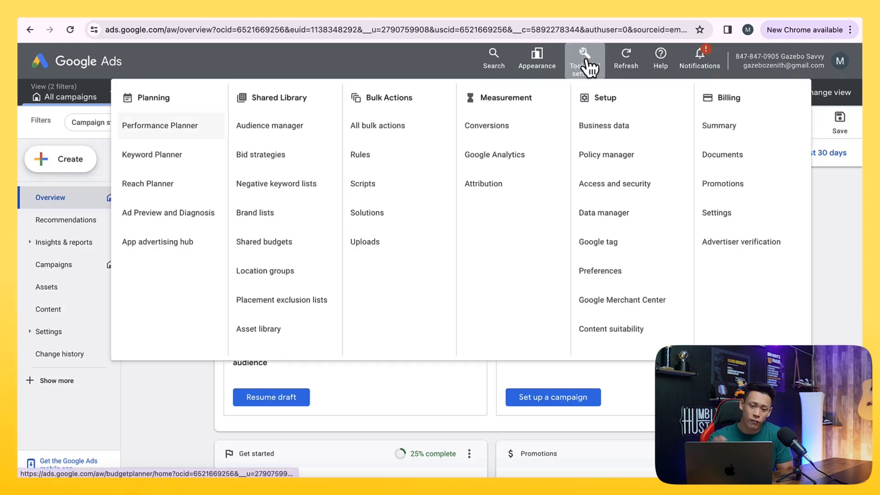
click(587, 67)
click(585, 69)
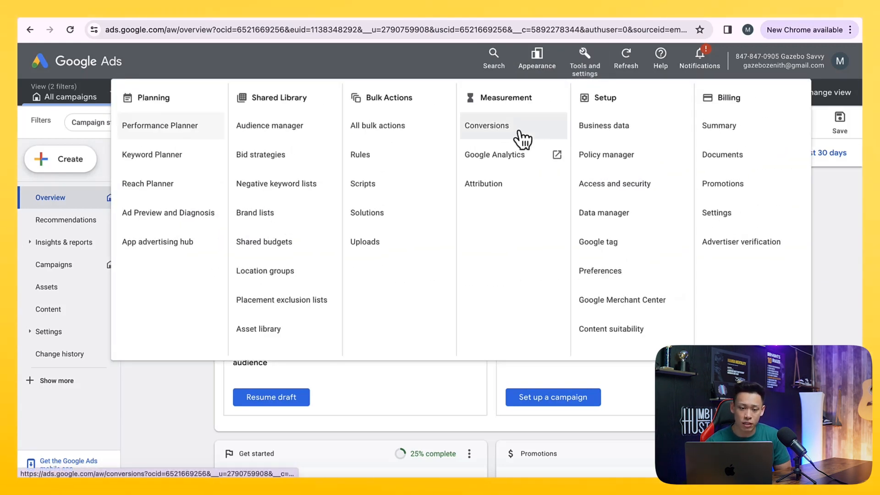
right_click(172, 154)
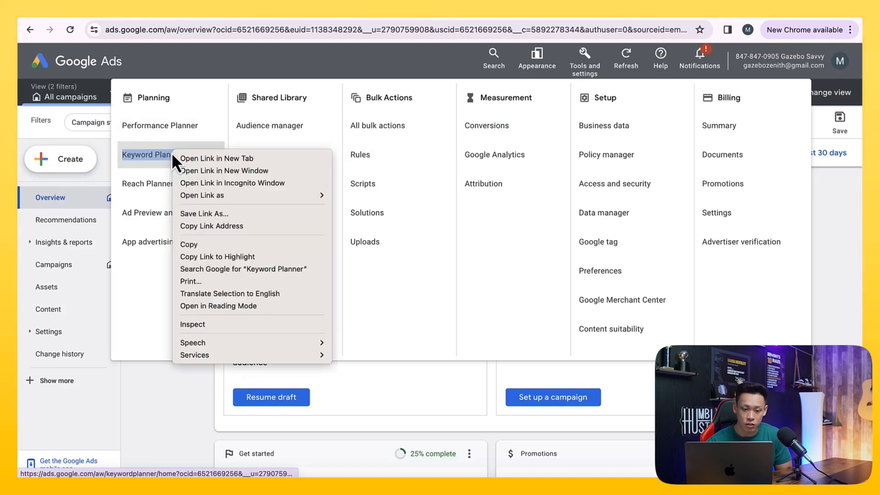
click(178, 155)
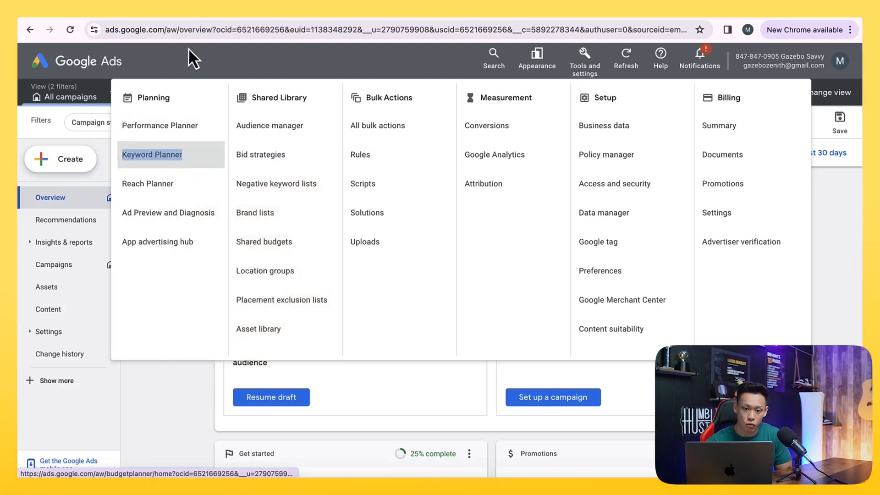
right_click(260, 187)
click(270, 194)
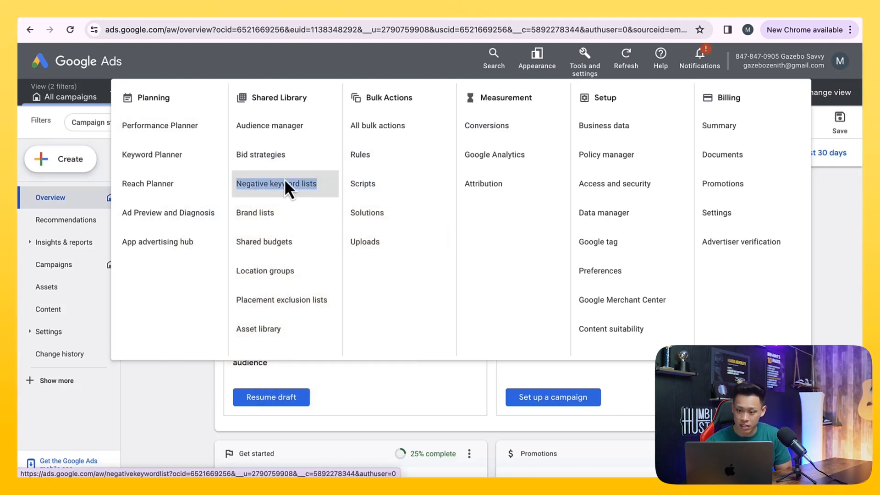
right_click(617, 243)
click(627, 248)
- Open the billing Settings page in another new browser tab
click(303, 15)
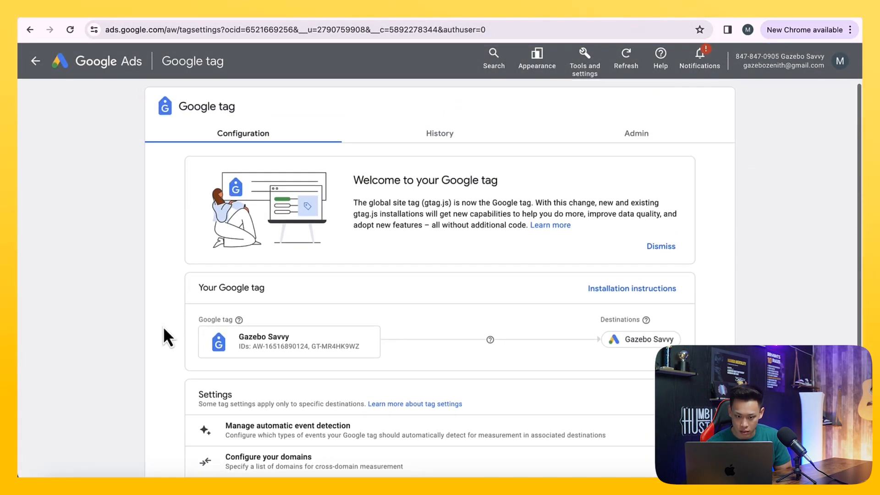
click(106, 15)
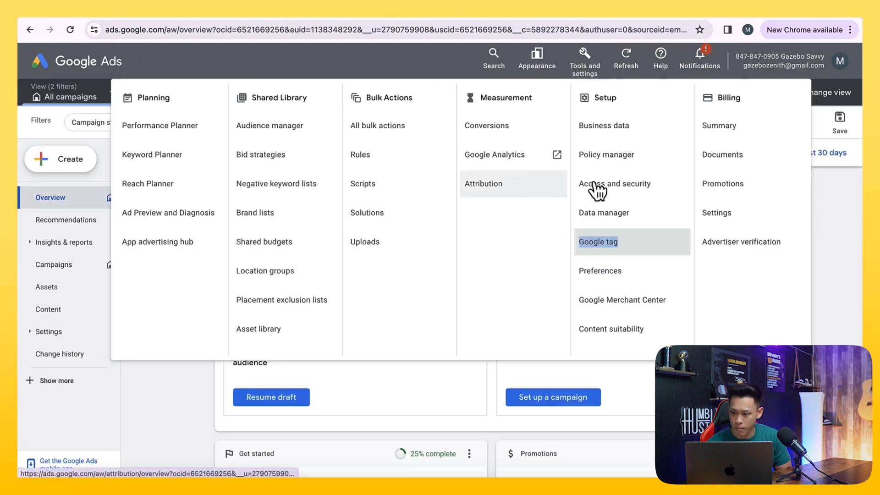
right_click(731, 214)
click(697, 215)
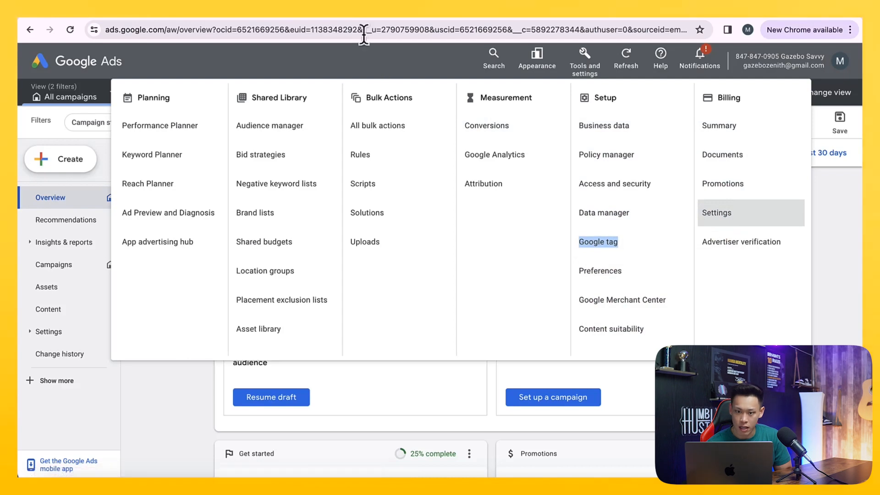
- Go to the billing Settings tab, close the billing tour popup and leave the guide
click(356, 12)
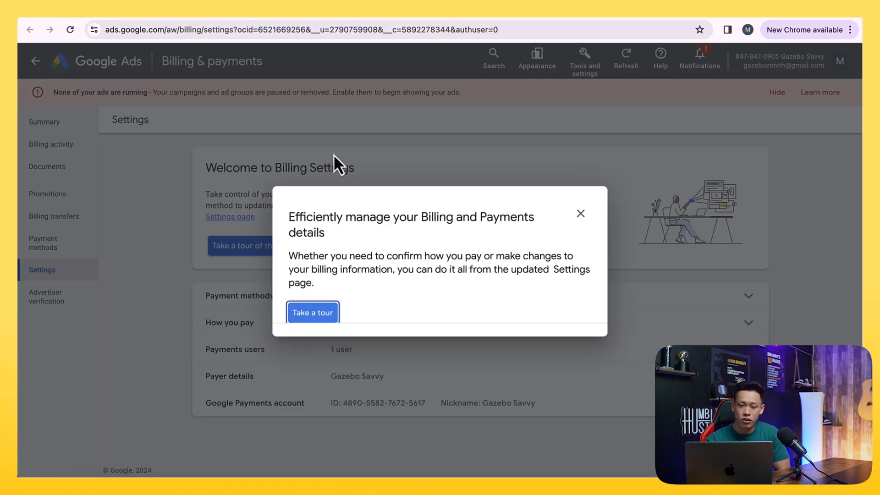
click(581, 214)
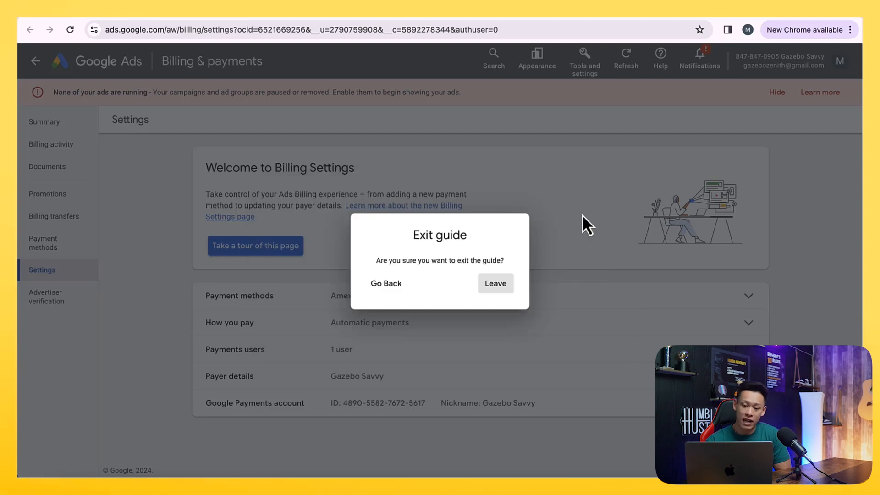
click(486, 291)
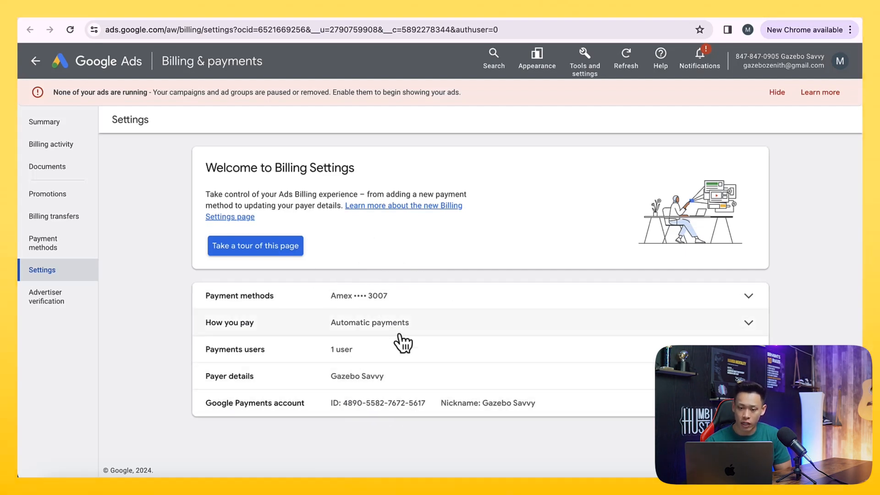
- In the Keyword Planner tab, discover new keyword ideas for the seed keyword gazebo
click(389, 13)
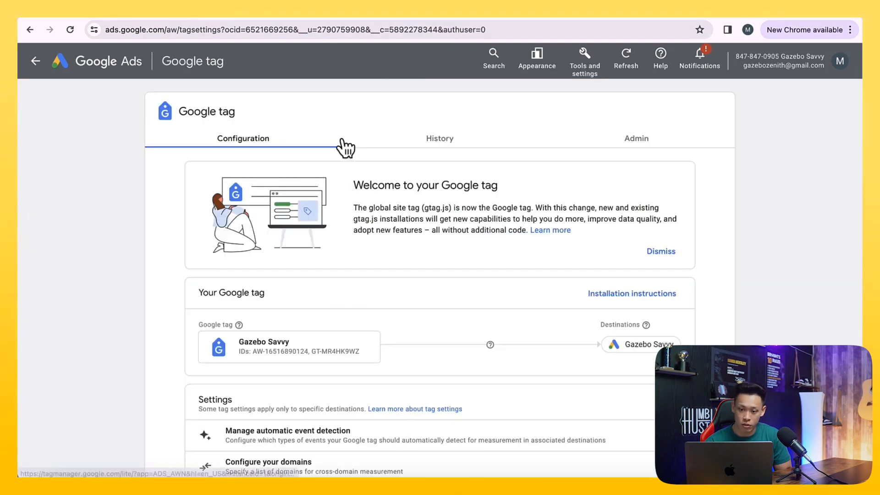
scroll(342, 142, down, 3)
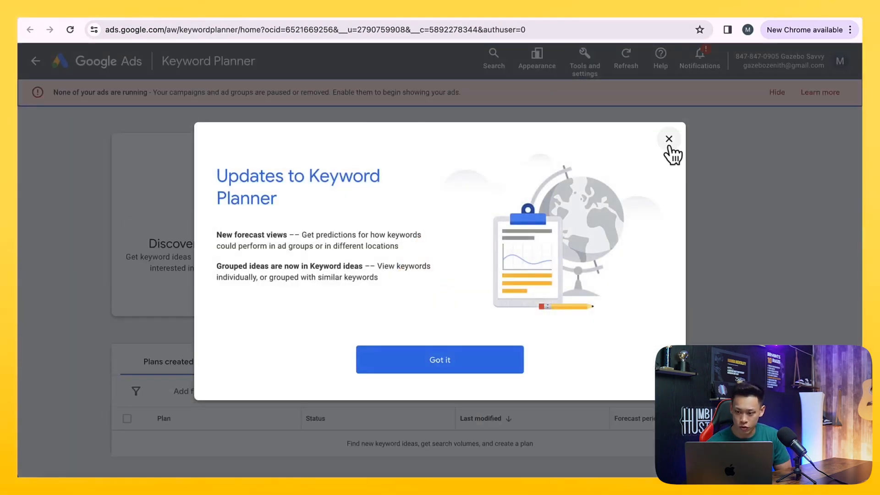
click(669, 139)
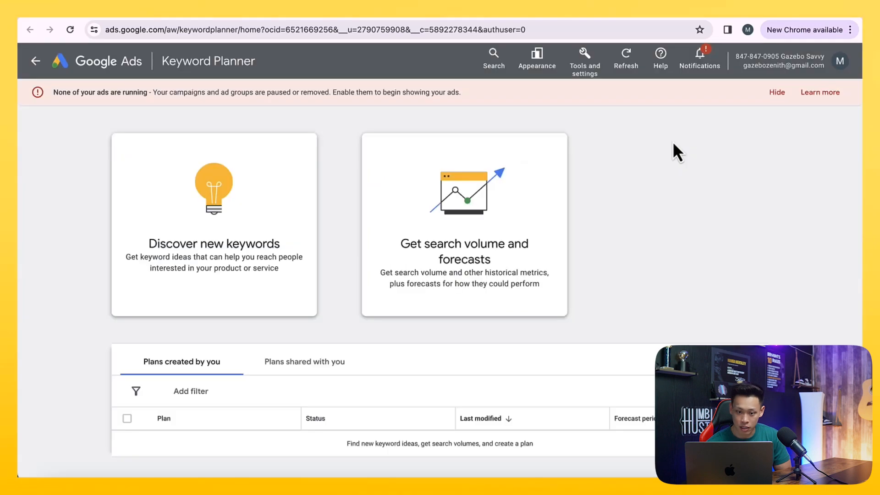
click(271, 256)
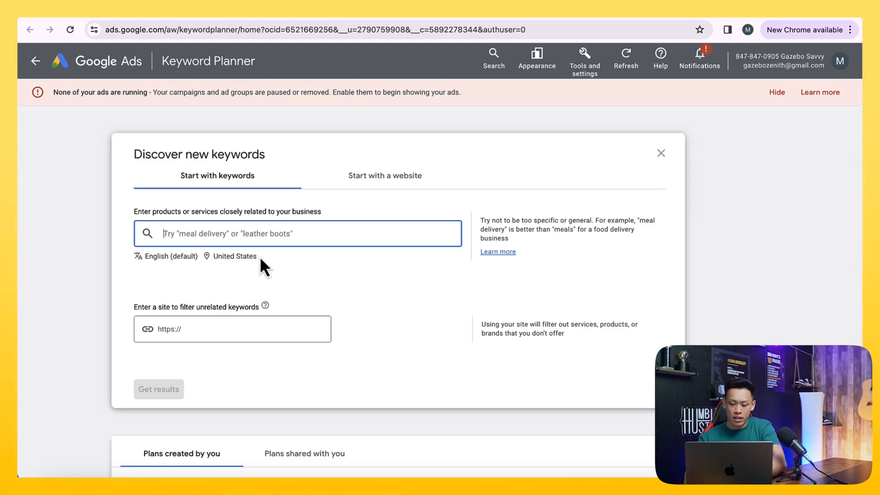
text(gazebo)
key(Return)
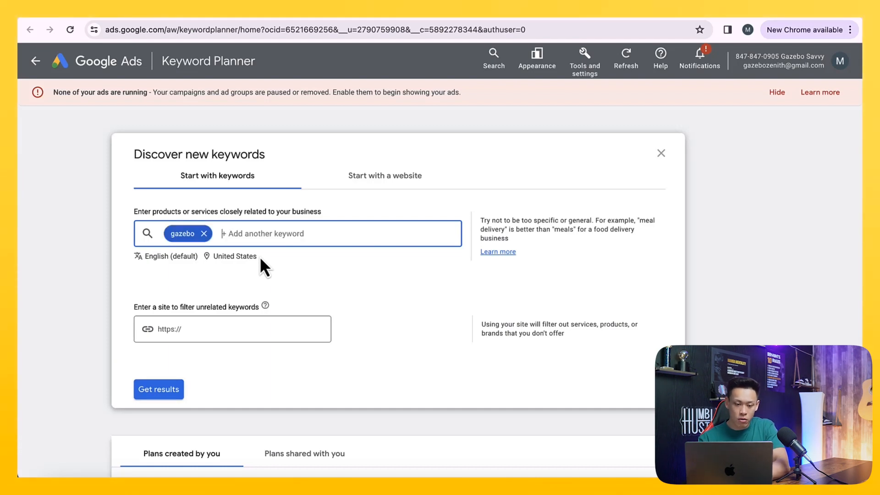
click(151, 390)
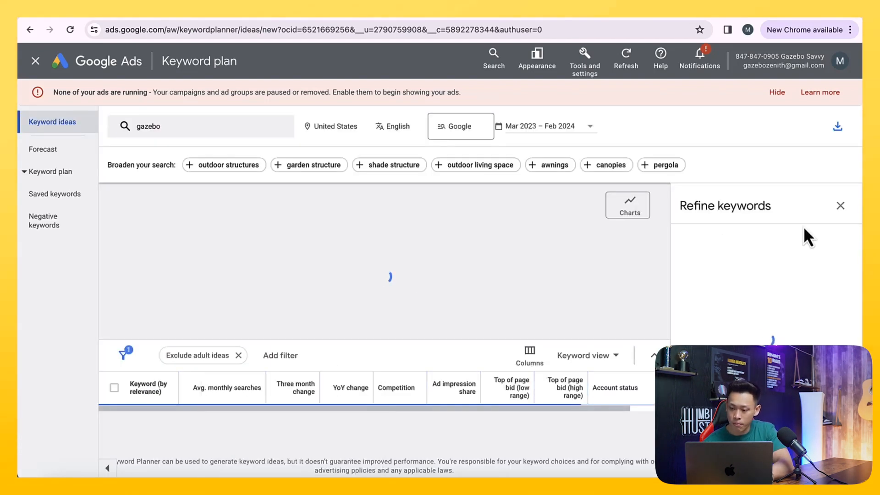
- Close the Refine keywords panel and sort the keyword ideas by average monthly searches
click(842, 206)
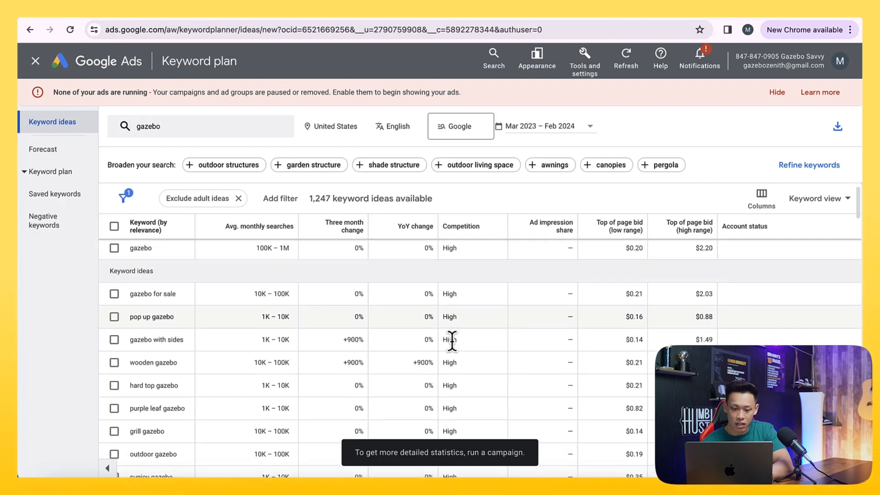
click(255, 229)
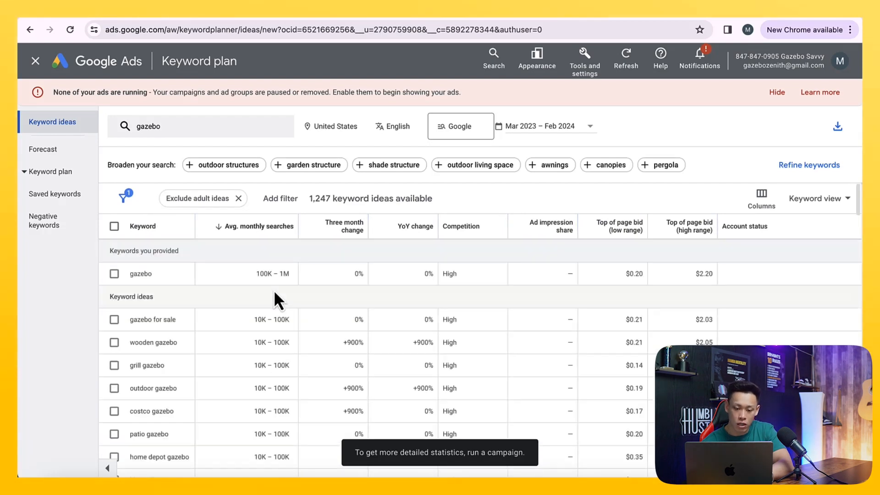
- Examine the monthly searches, competition and top of page bid ranges for gazebo keyword ideas
drag(254, 275, 295, 276)
drag(254, 319, 293, 347)
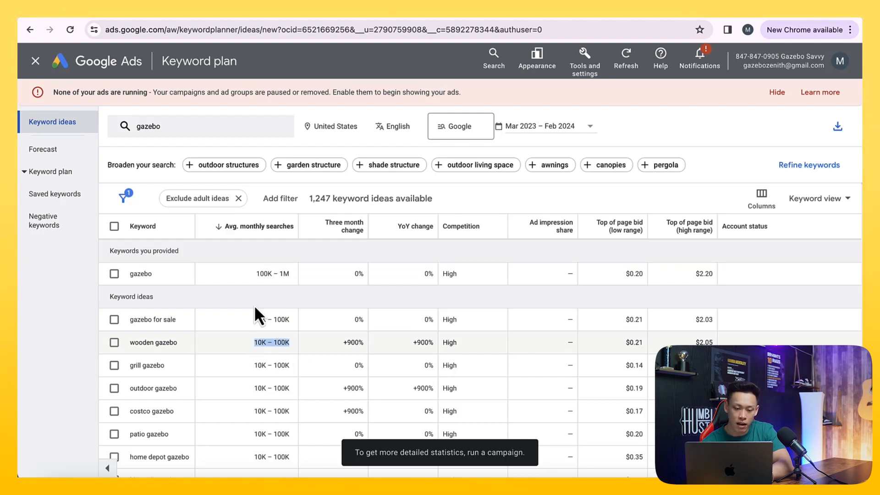
drag(194, 226, 271, 229)
drag(329, 226, 439, 229)
scroll(394, 314, down, 1)
scroll(394, 311, up, 1)
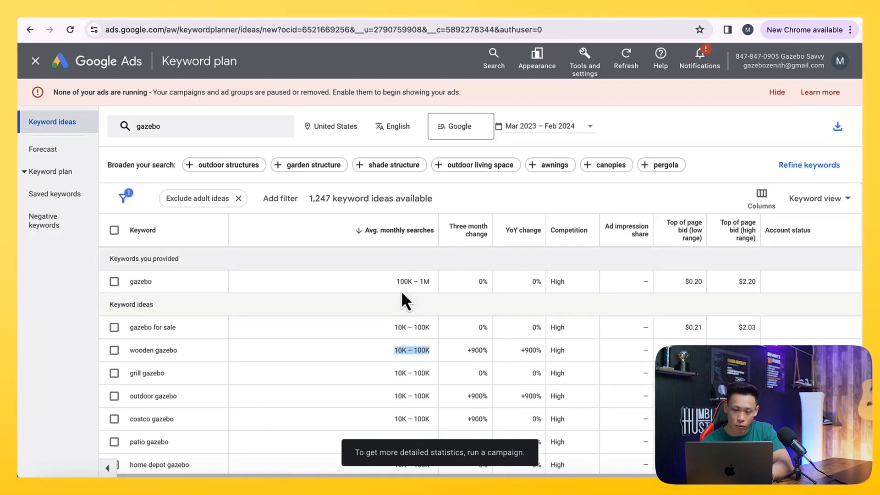
scroll(412, 312, down, 3)
scroll(412, 312, up, 3)
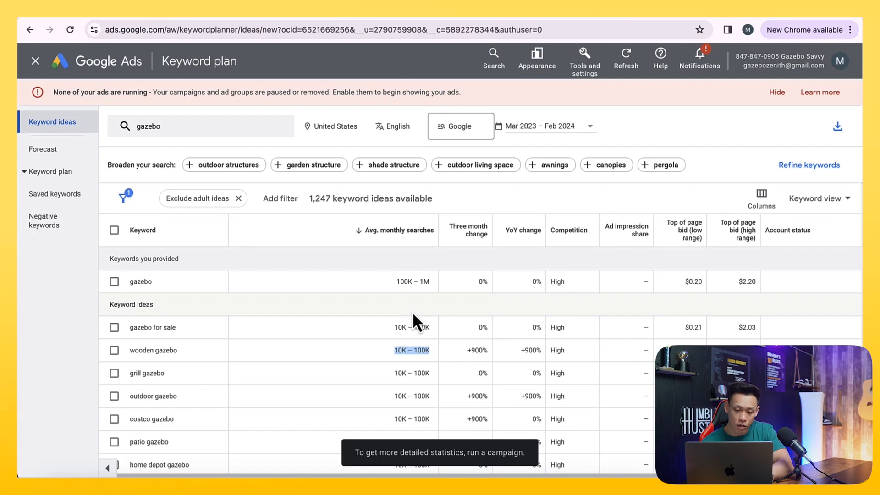
scroll(413, 316, down, 10)
scroll(413, 316, up, 10)
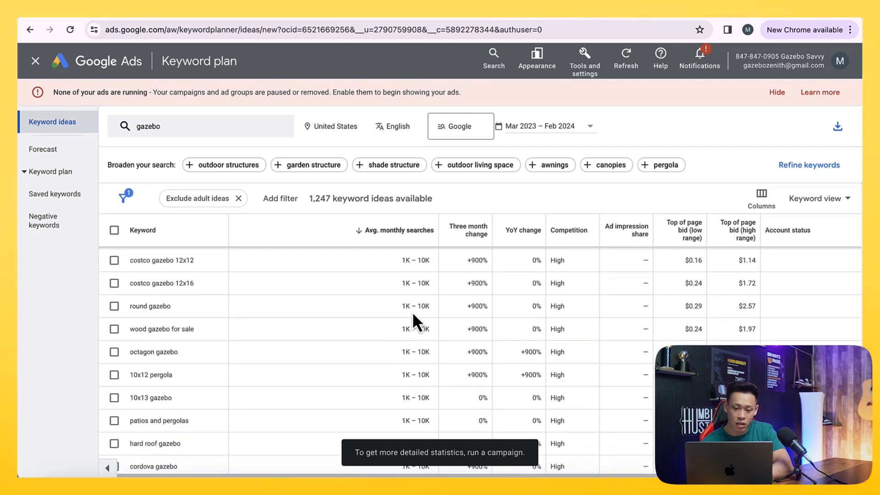
scroll(412, 312, up, 3)
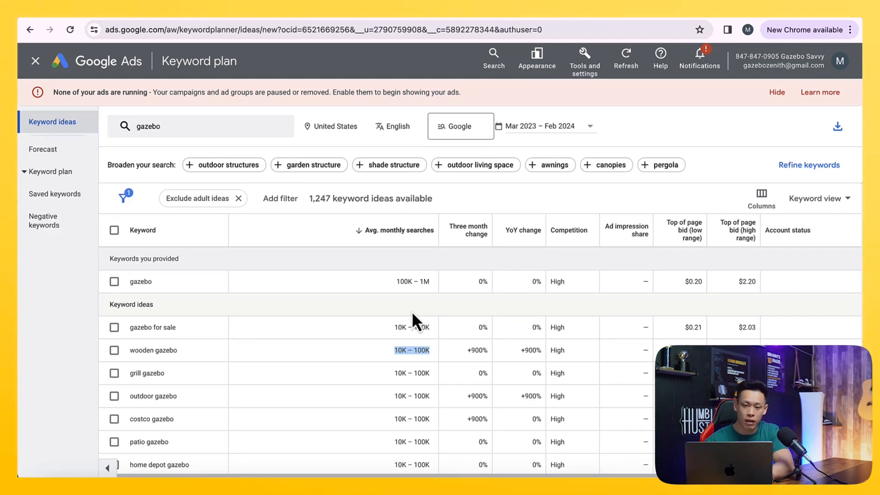
scroll(240, 275, down, 2)
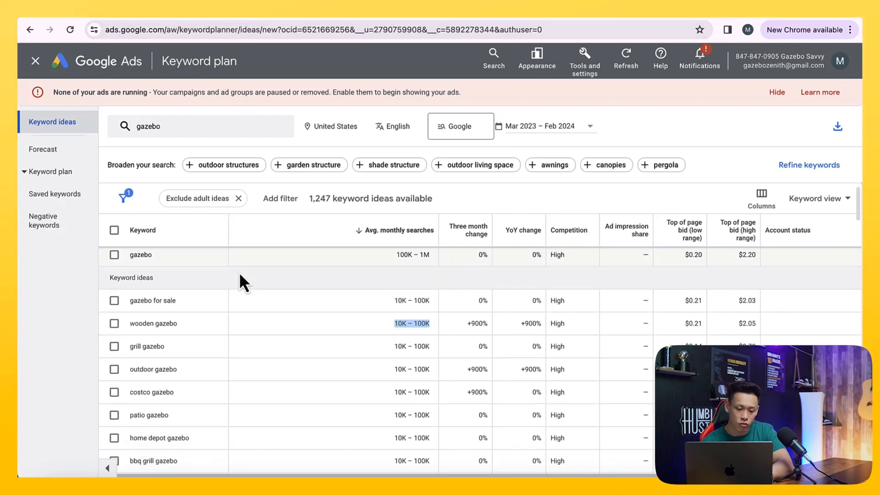
scroll(240, 280, up, 1)
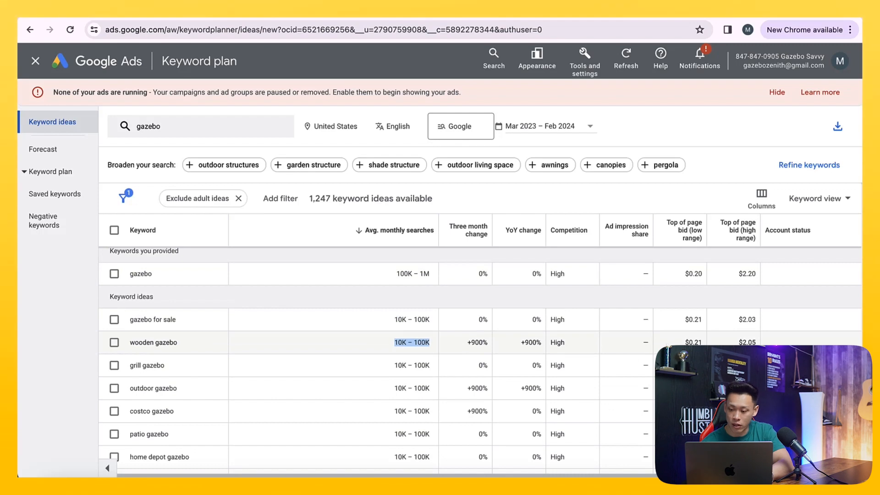
scroll(451, 321, up, 1)
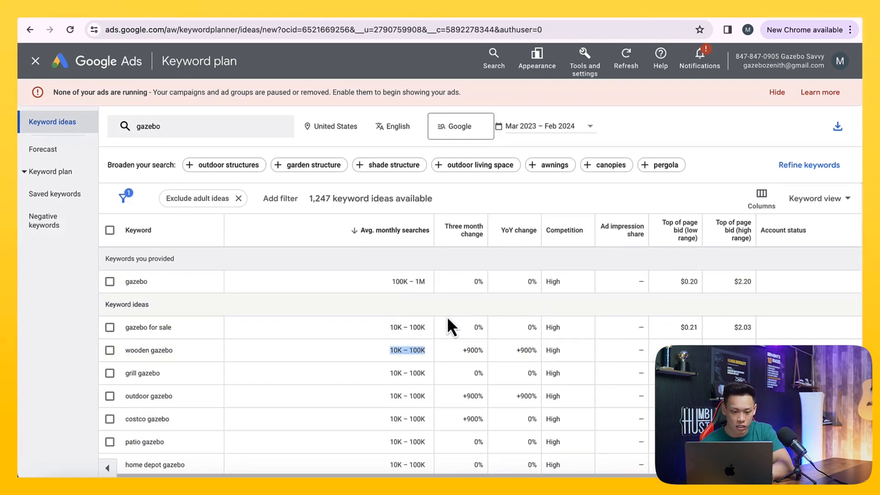
drag(150, 283, 125, 281)
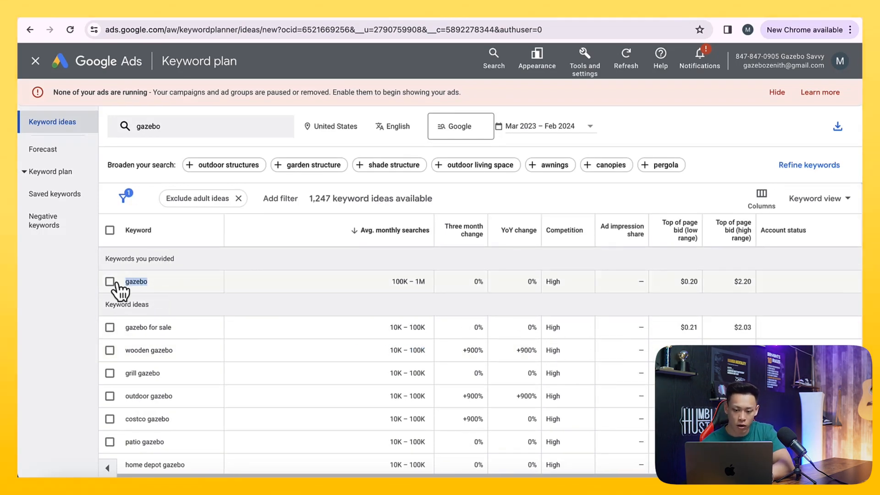
click(390, 283)
drag(389, 282, 425, 283)
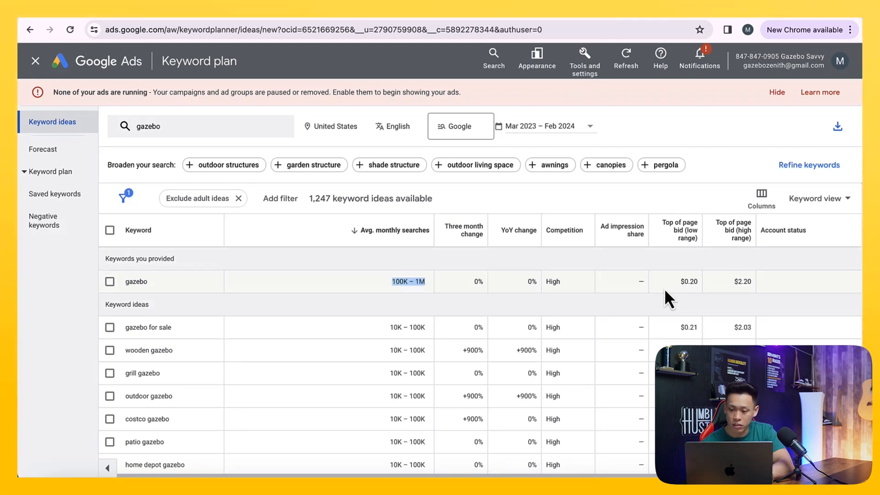
drag(681, 281, 700, 286)
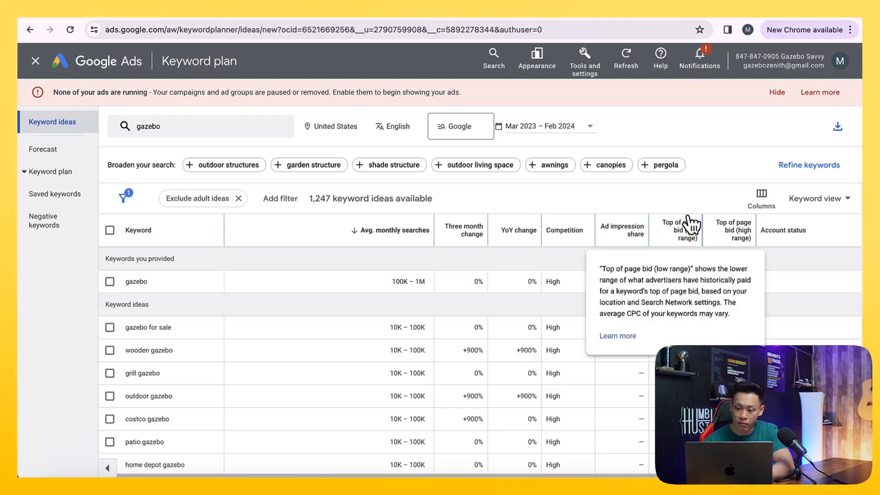
click(683, 281)
click(687, 282)
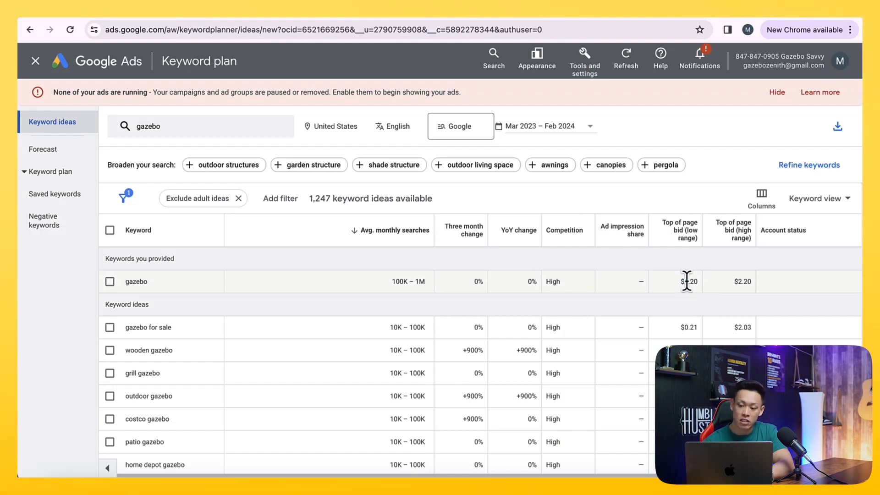
drag(682, 281, 754, 282)
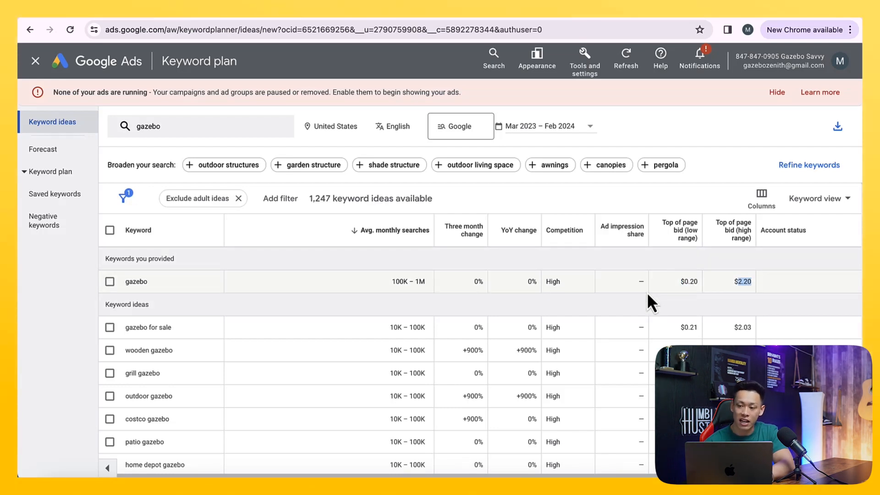
- Open a new tab and run a Google search for gazebo
key(ctrl+t)
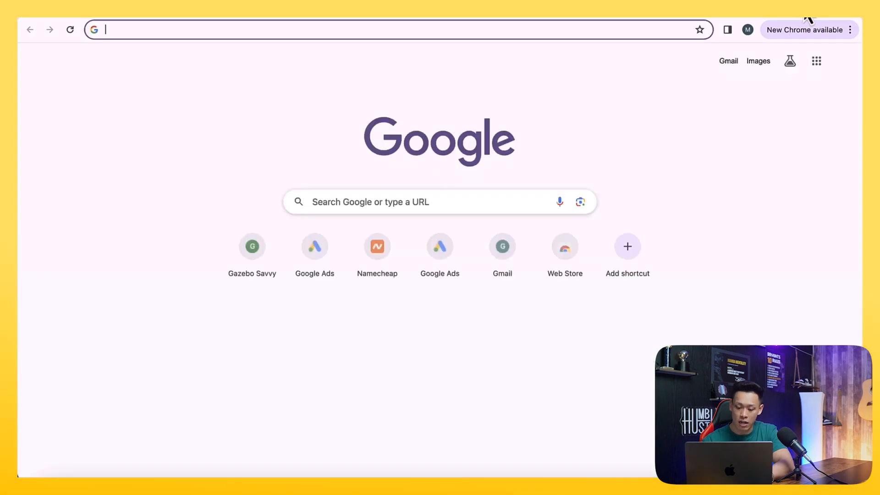
text(gazebp)
key(BackSpace)
text(o)
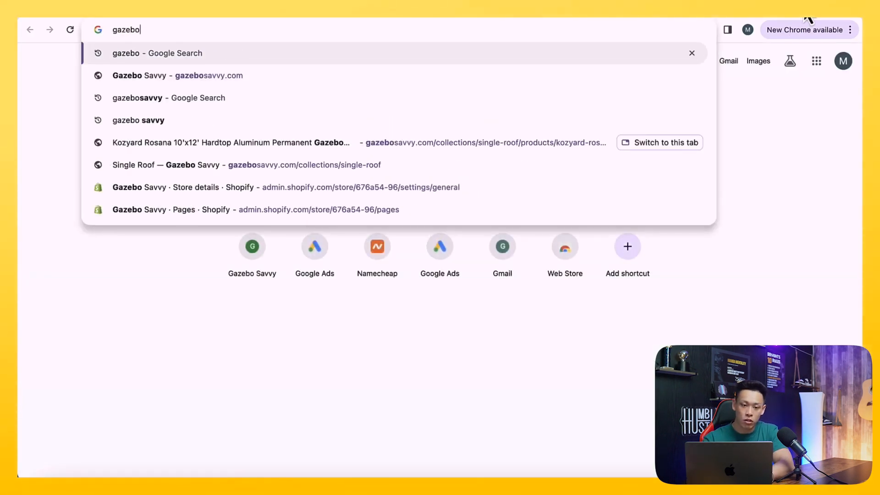
key(Return)
- Examine the sponsored shopping ads and sponsored text ads in the gazebo search results
scroll(359, 231, down, 1)
scroll(354, 221, down, 1)
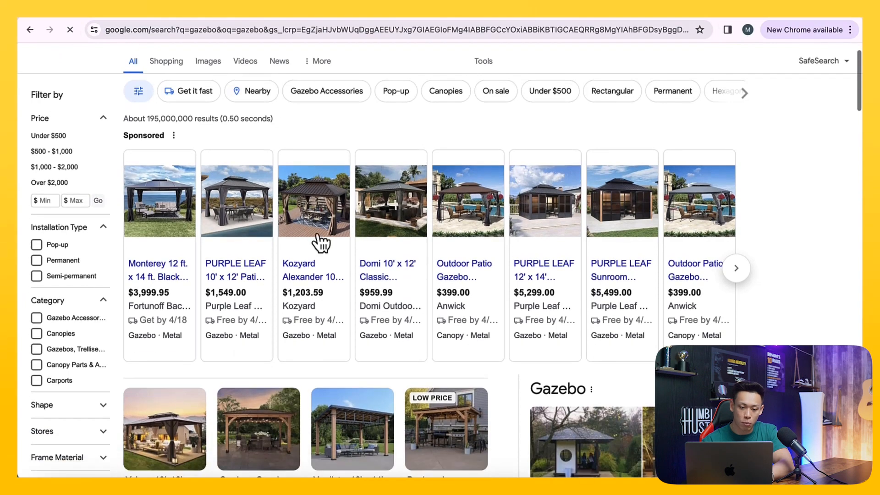
mouse_move(316, 278)
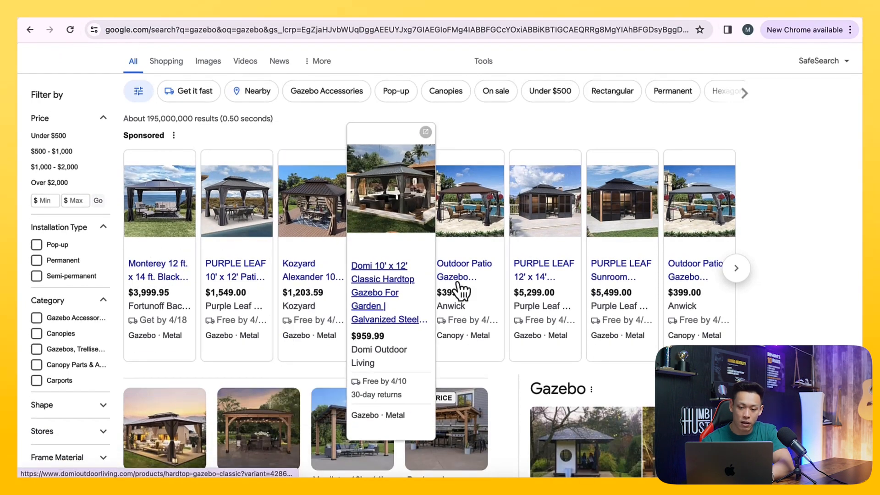
scroll(362, 282, down, 1)
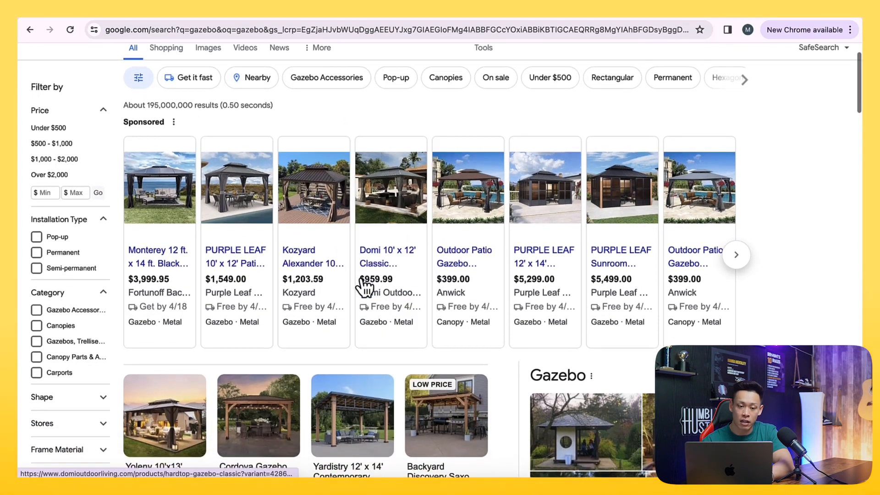
mouse_move(170, 191)
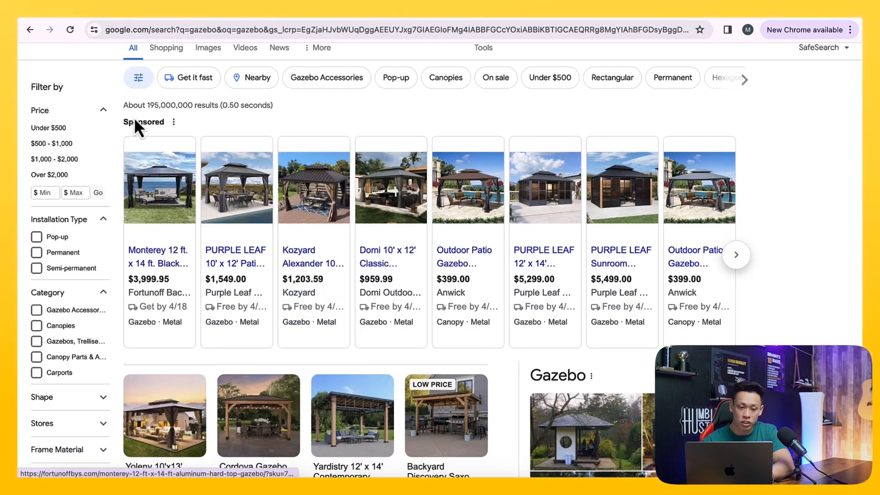
drag(123, 120, 161, 122)
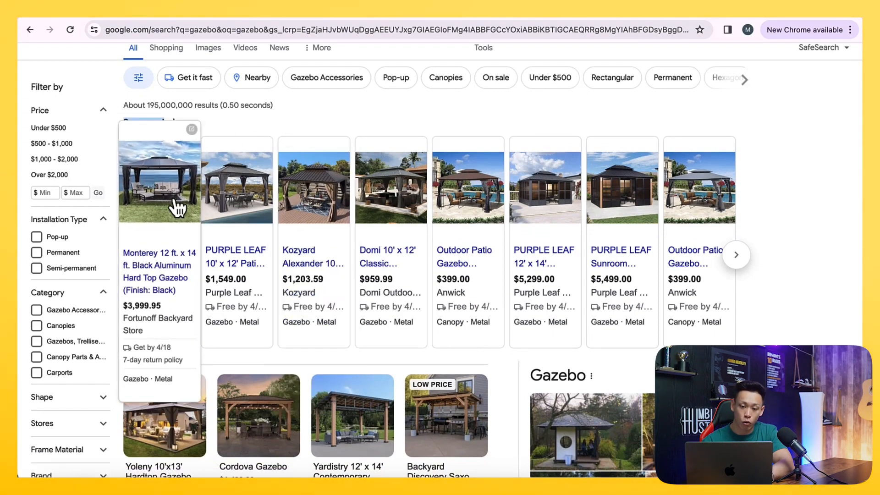
scroll(369, 115, down, 10)
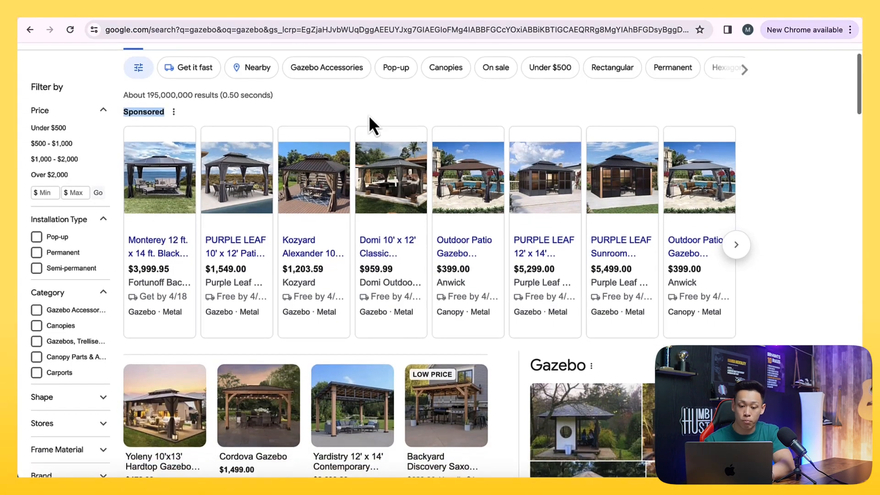
scroll(372, 123, down, 8)
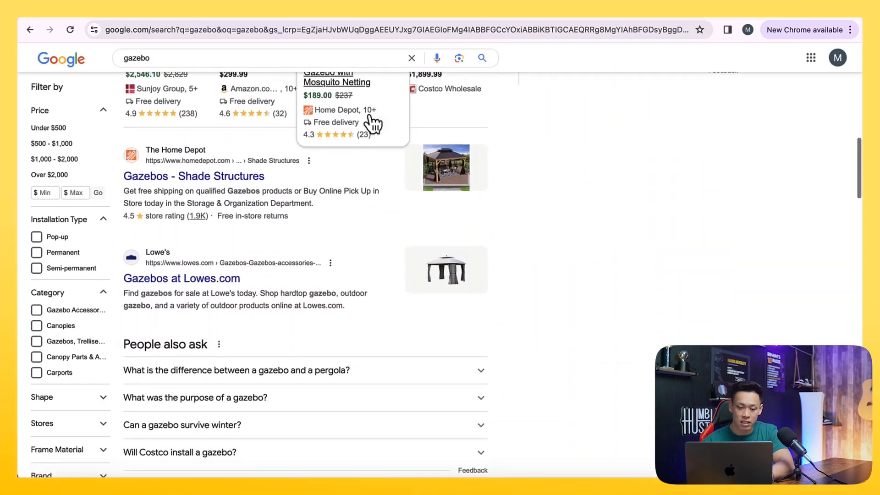
scroll(258, 300, down, 20)
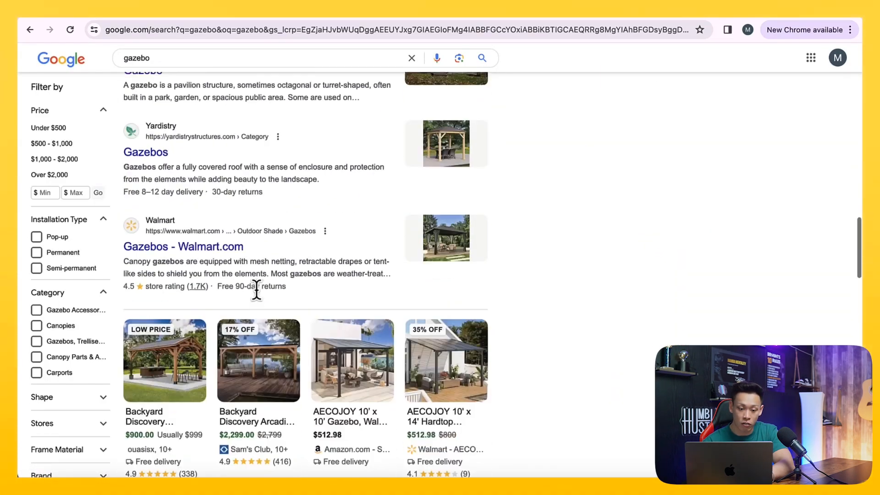
scroll(259, 299, down, 20)
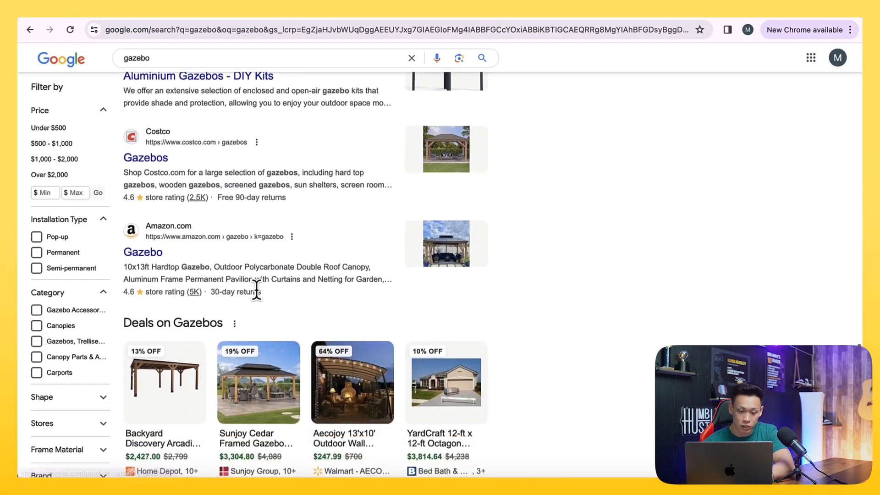
scroll(257, 289, down, 2)
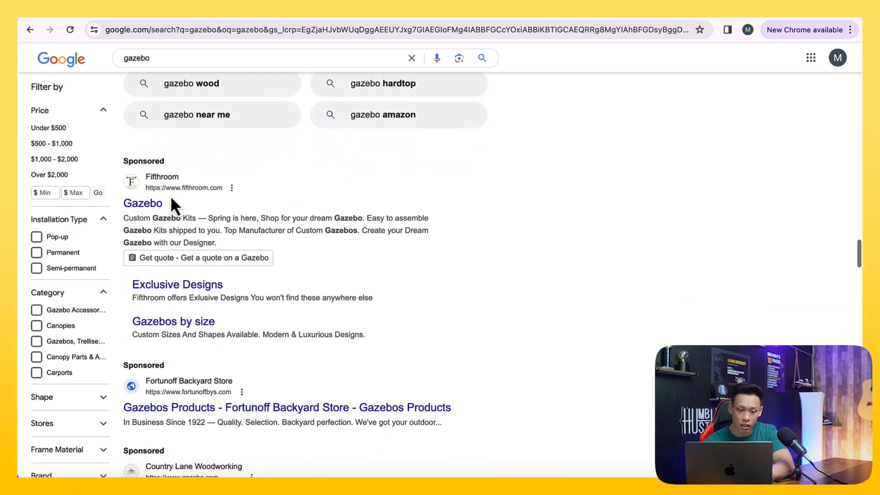
scroll(193, 374, up, 1)
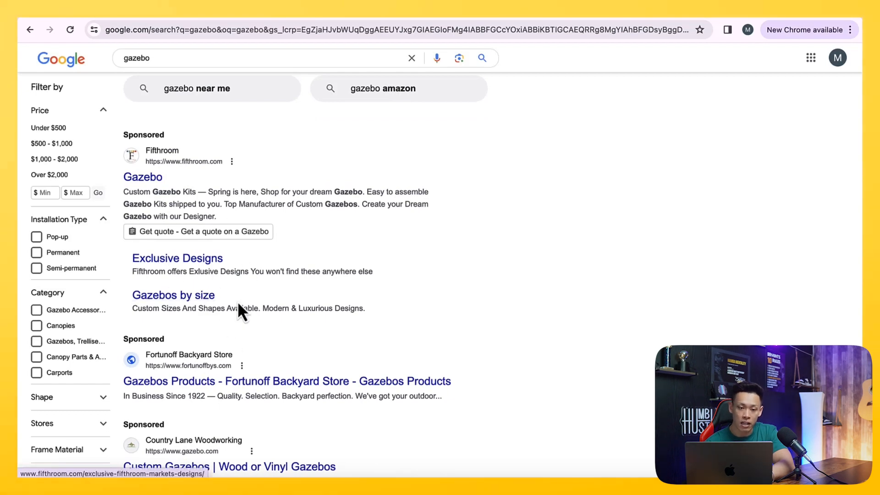
- Back in Keyword Planner, compare the low and high range top of page bids for gazebo
click(158, 11)
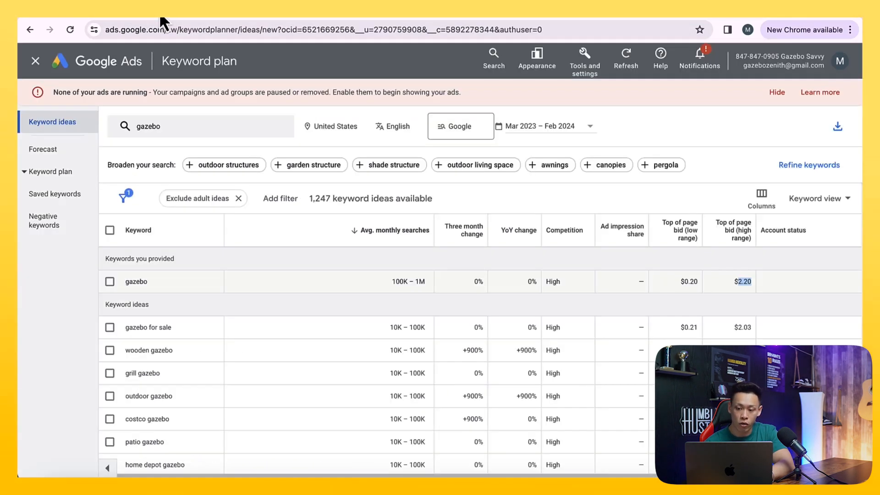
drag(681, 280, 704, 289)
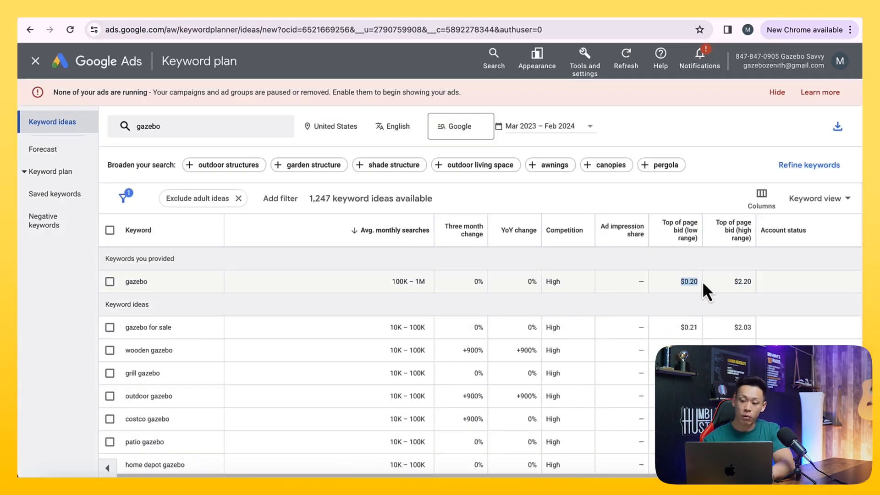
click(739, 283)
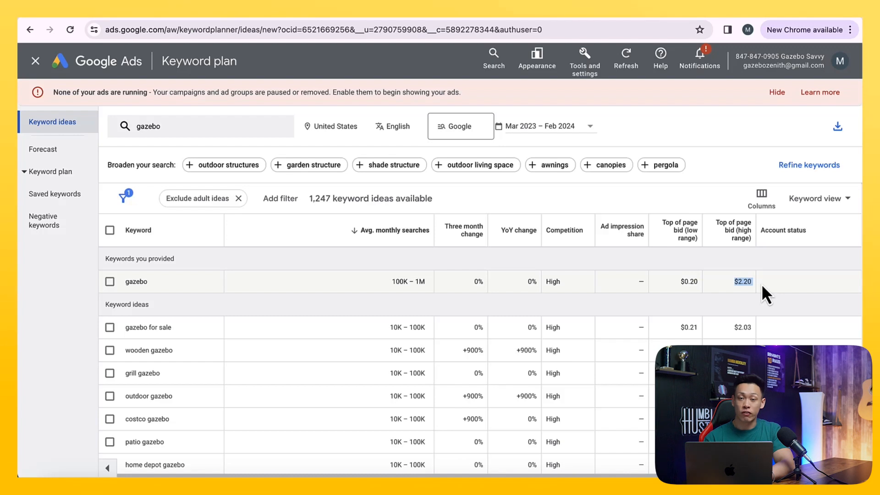
drag(680, 281, 700, 280)
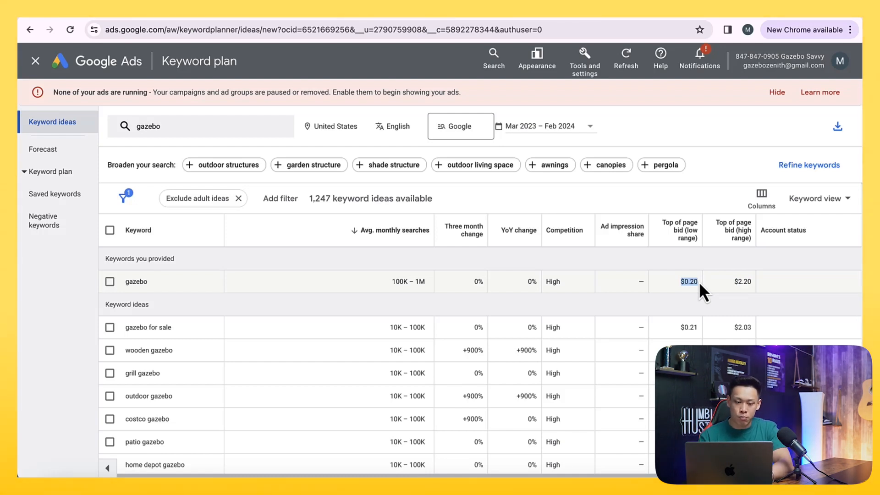
- Run a Google search for gazebo for china
click(218, 12)
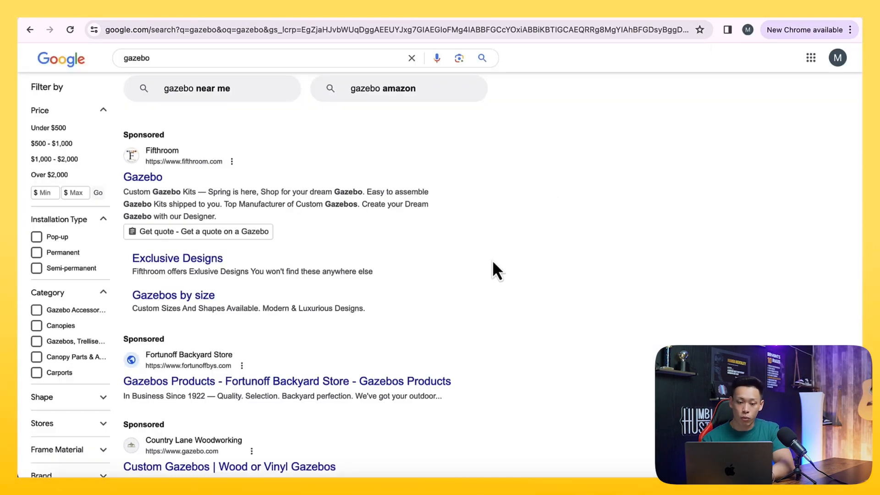
scroll(493, 261, down, 5)
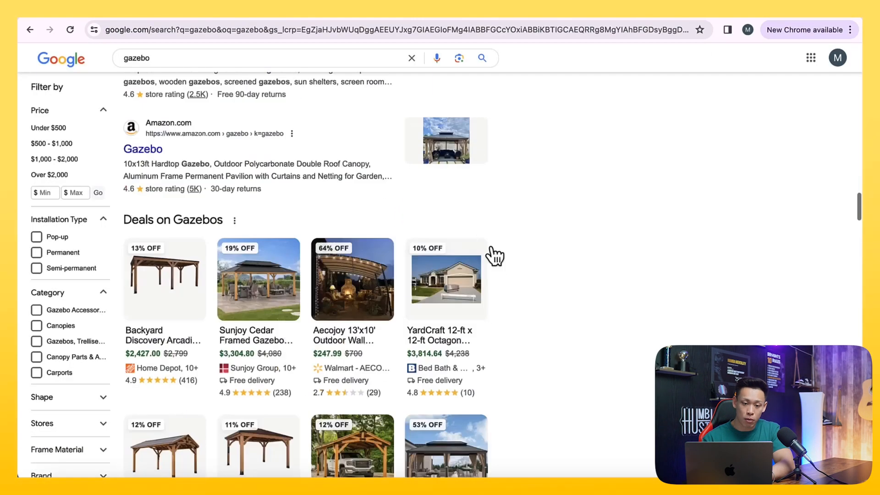
click(199, 62)
text(for china)
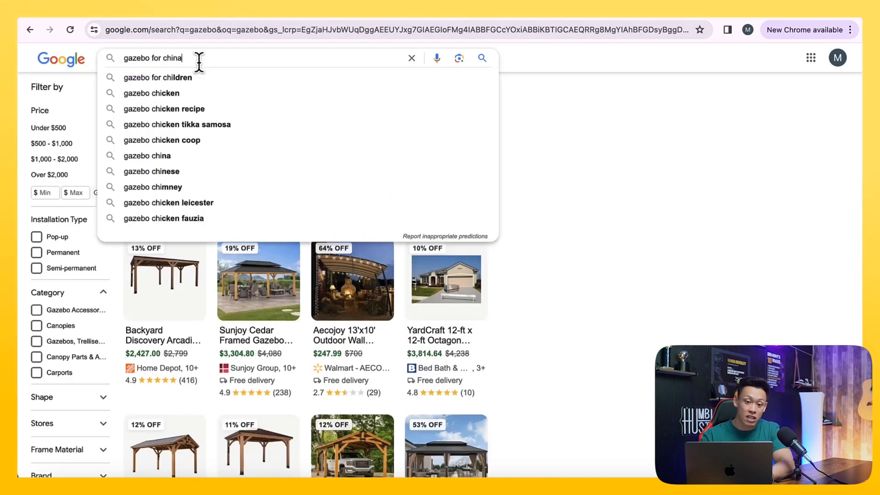
key(Return)
- Examine the sponsored ads shown for the gazebo for china search
scroll(246, 182, down, 2)
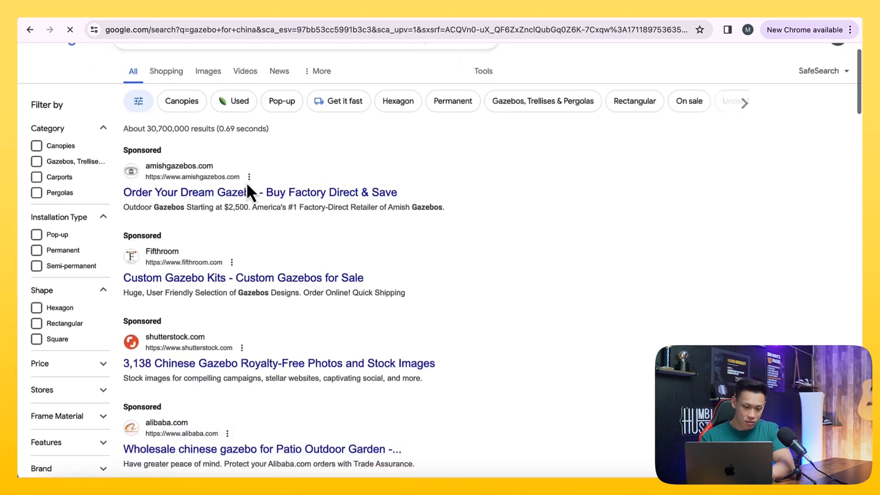
scroll(249, 249, down, 8)
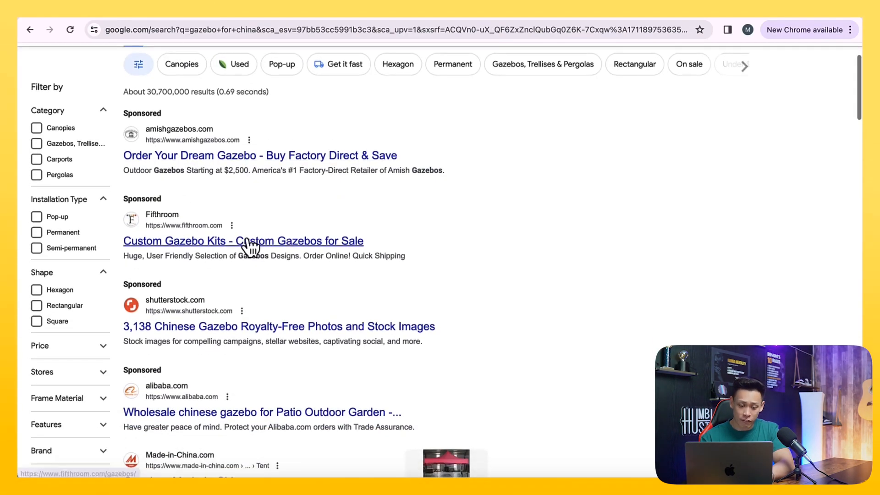
scroll(247, 243, down, 15)
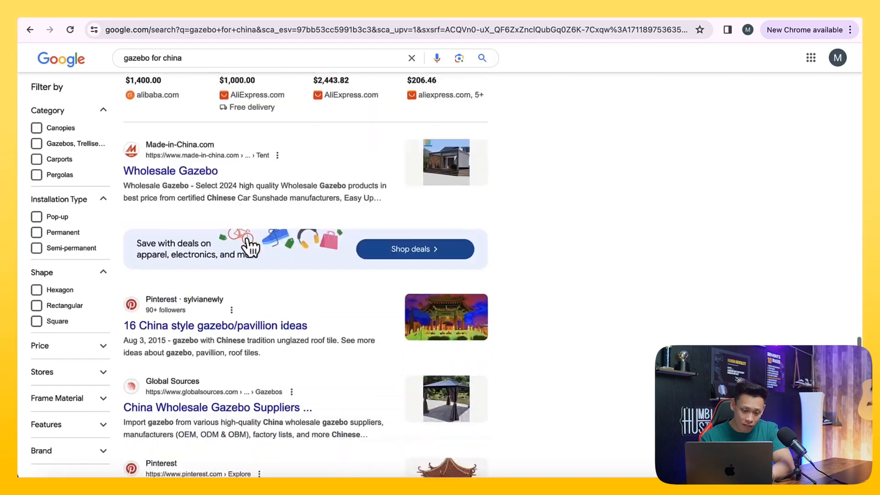
scroll(247, 238, up, 1)
scroll(246, 239, up, 20)
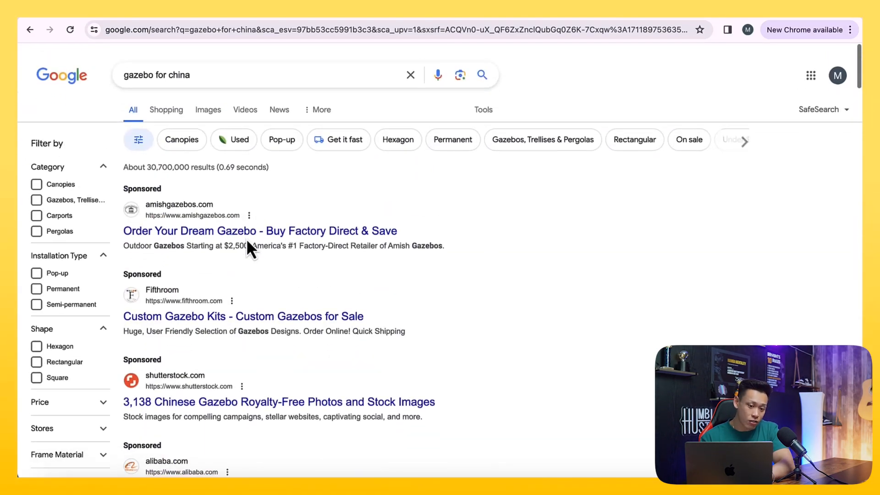
drag(192, 71, 127, 71)
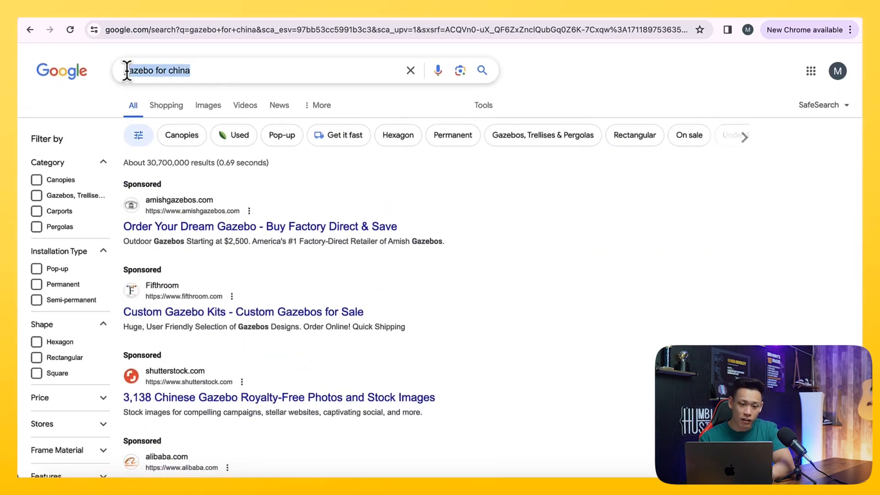
- Review the negative keyword lists page and the Google tag configuration and settings
click(189, 18)
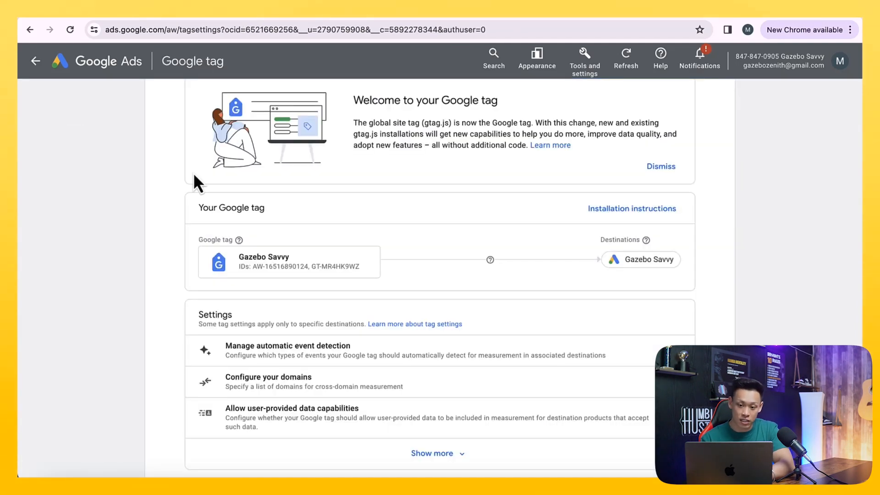
scroll(194, 172, up, 3)
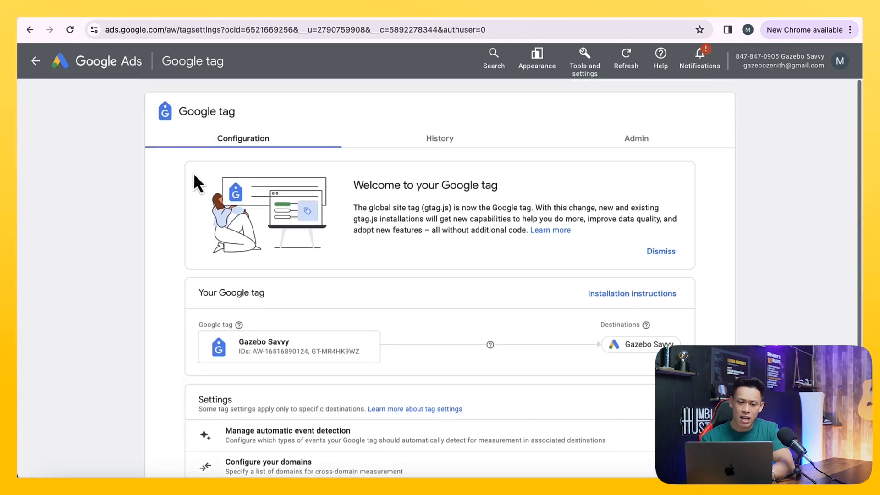
scroll(165, 202, down, 3)
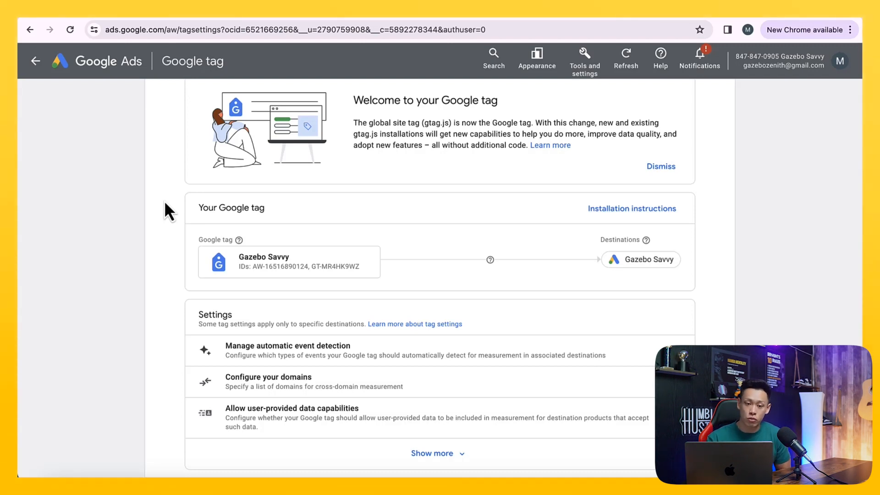
scroll(152, 186, down, 1)
scroll(152, 186, up, 3)
scroll(152, 186, down, 1)
scroll(151, 186, up, 2)
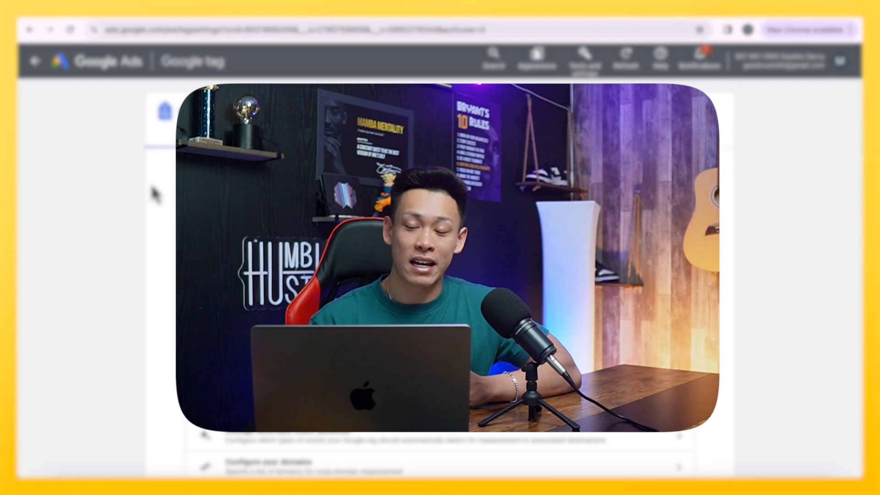
scroll(156, 195, down, 2)
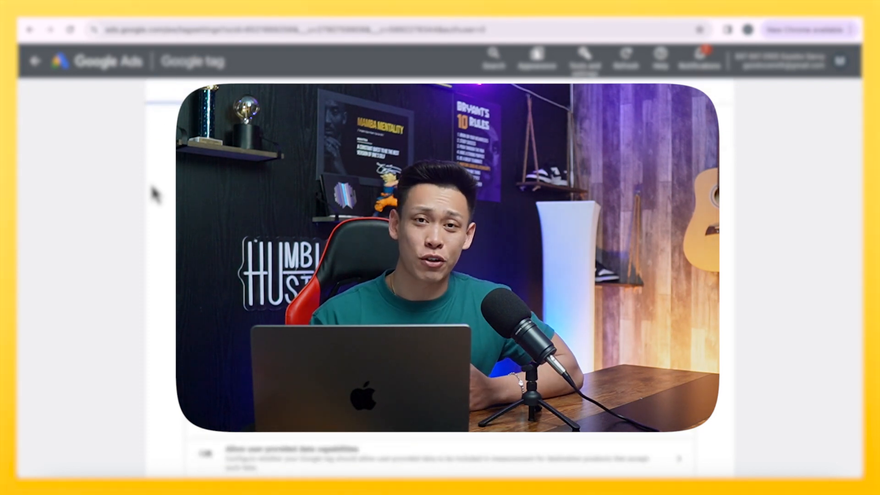
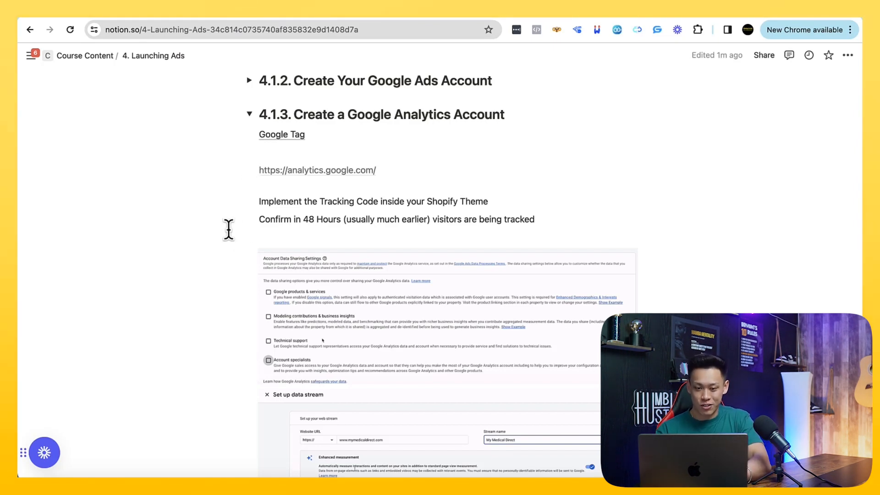
- Examine the Google tag's welcome section, tag IDs and Gazebo Savvy destination
mouse_move(271, 134)
mouse_down()
mouse_move(314, 136)
mouse_move(279, 136)
mouse_up()
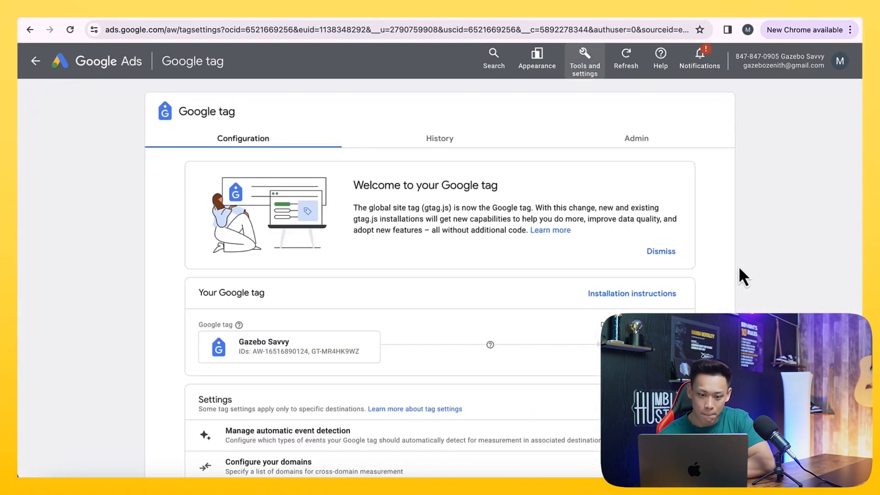
scroll(698, 261, down, 1)
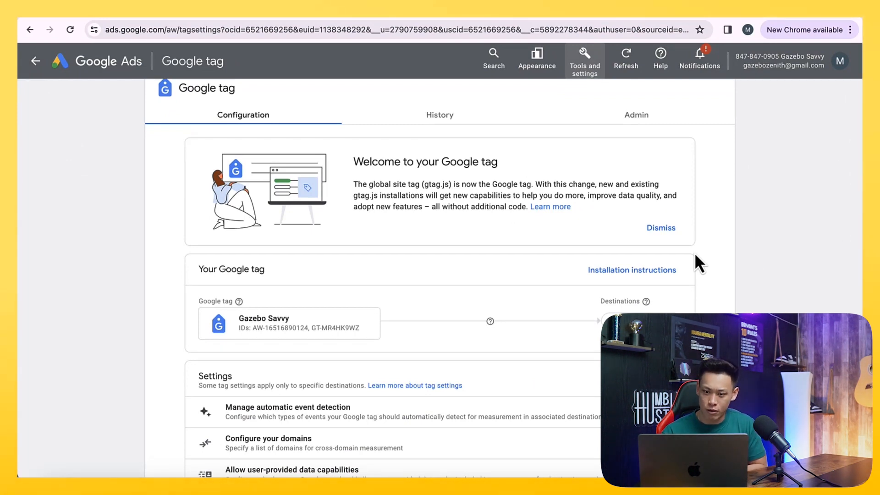
scroll(696, 256, down, 2)
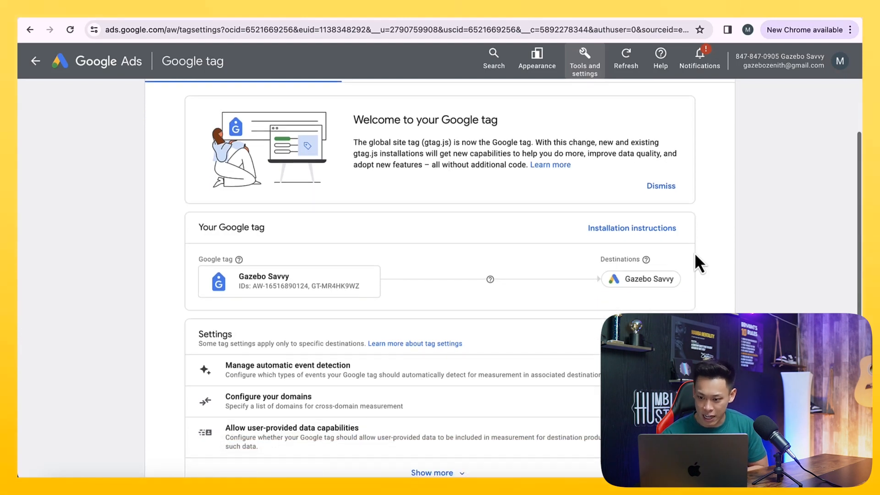
scroll(695, 255, up, 1)
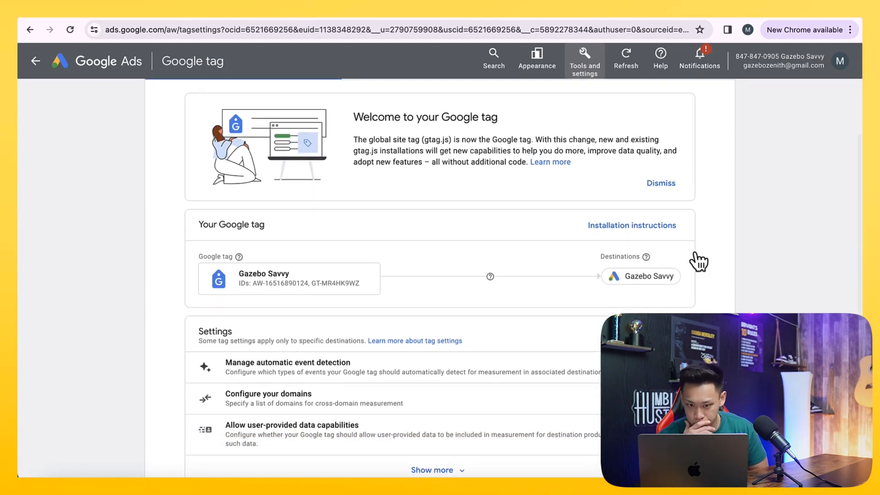
drag(487, 140, 535, 140)
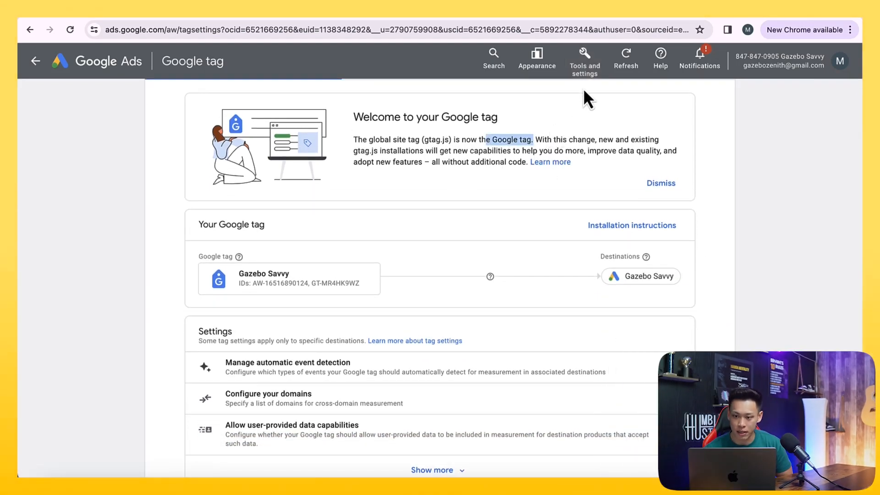
scroll(541, 140, up, 2)
scroll(539, 144, up, 1)
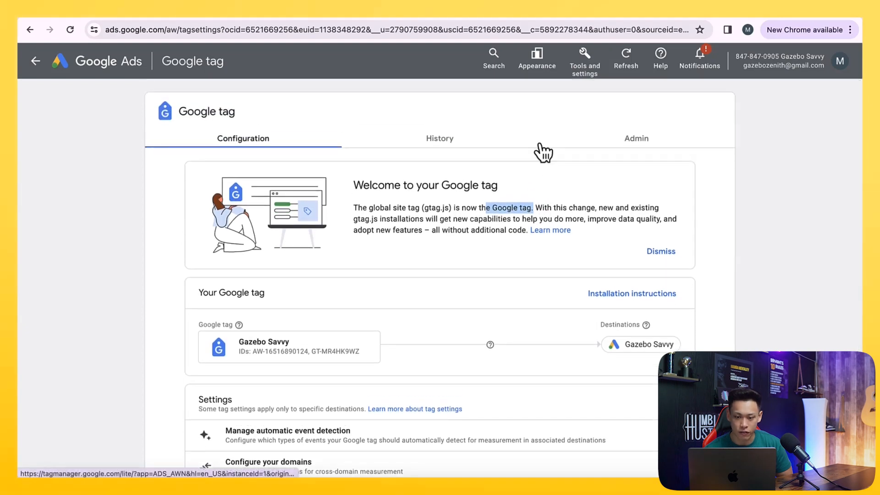
scroll(525, 195, down, 1)
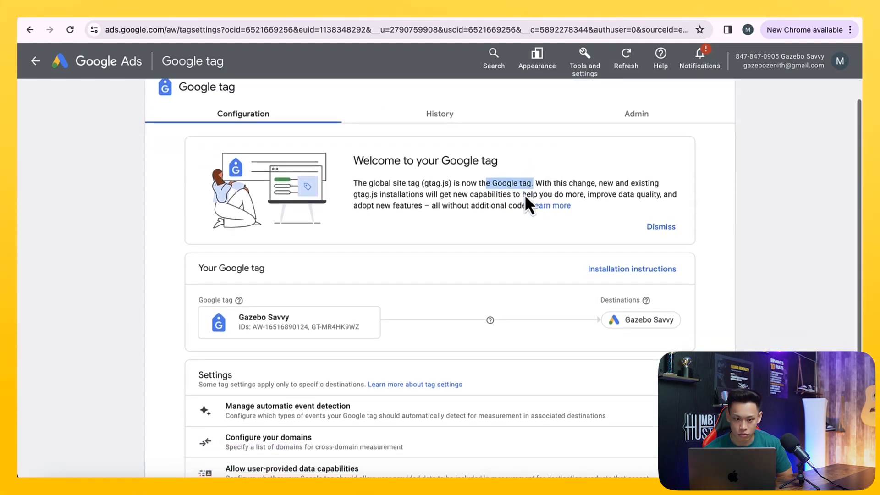
scroll(524, 194, up, 1)
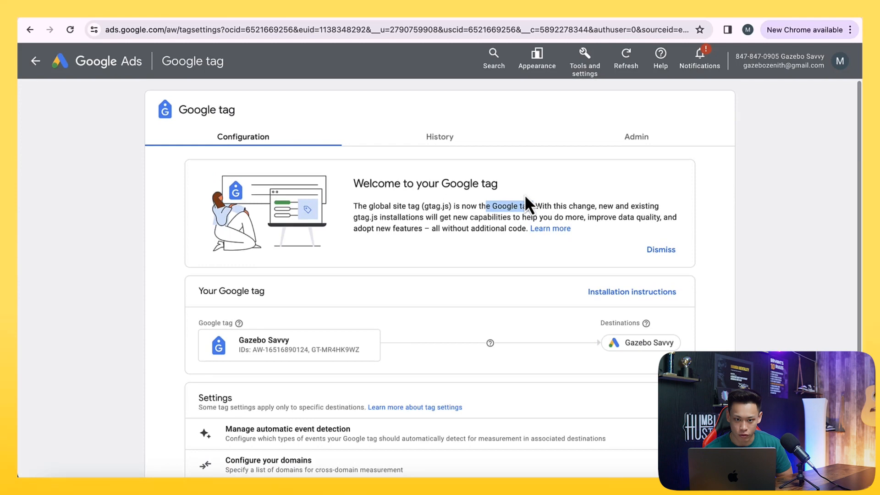
click(585, 64)
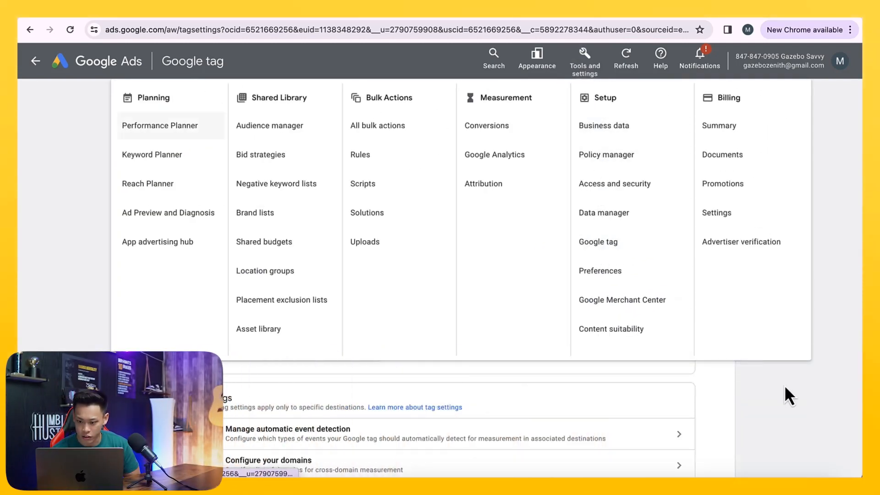
click(780, 381)
- Open the Google tag installation instructions and choose Shopify as the website platform
scroll(661, 312, down, 2)
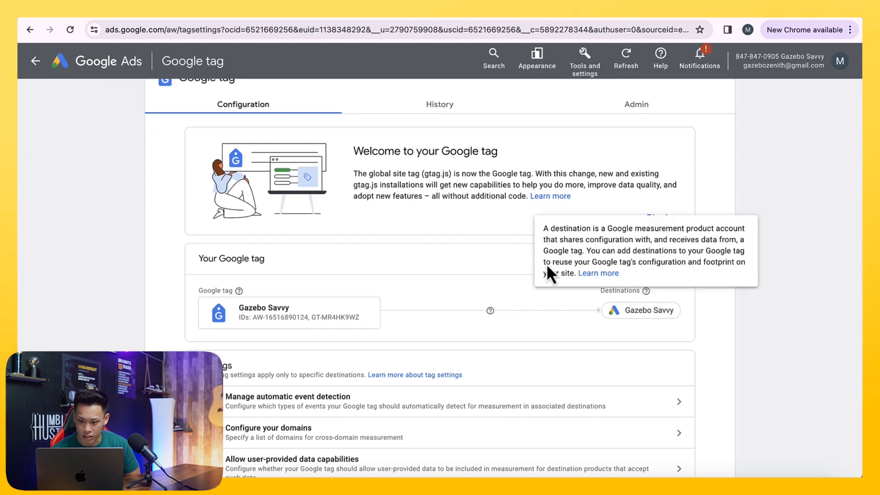
click(595, 259)
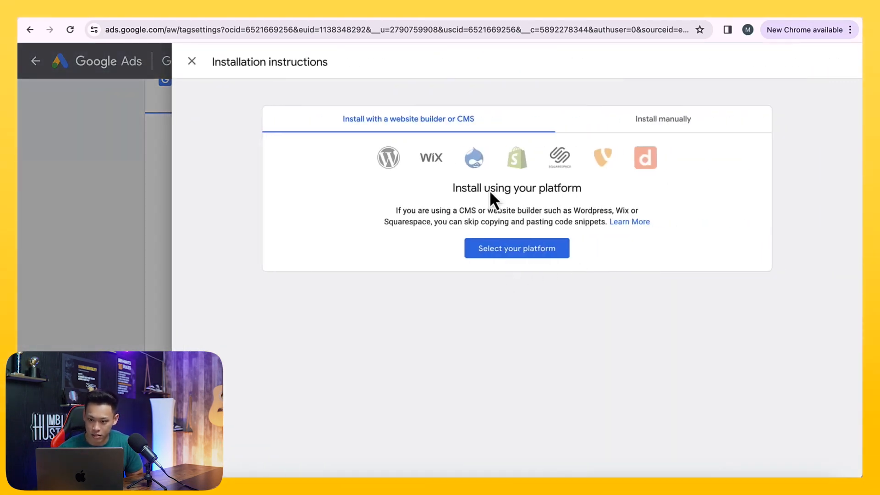
click(510, 257)
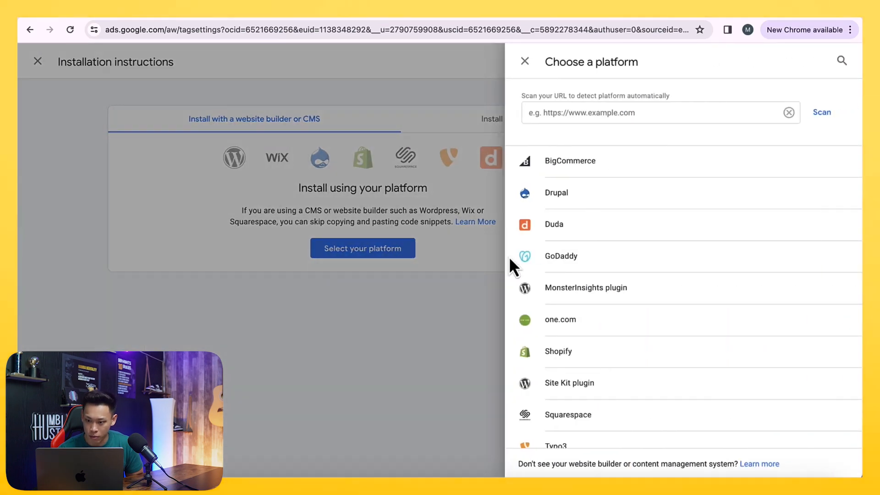
click(576, 357)
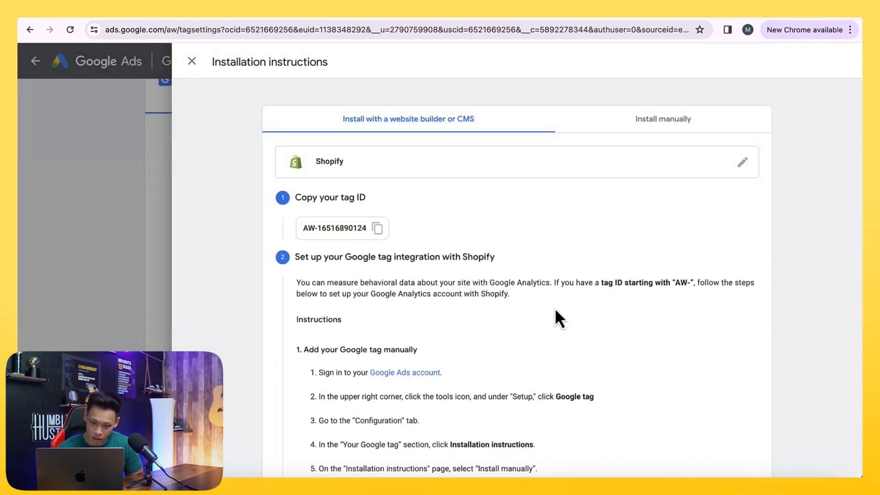
- Read the Shopify Google tag integration steps and the tag code snippet
scroll(555, 308, down, 2)
click(377, 133)
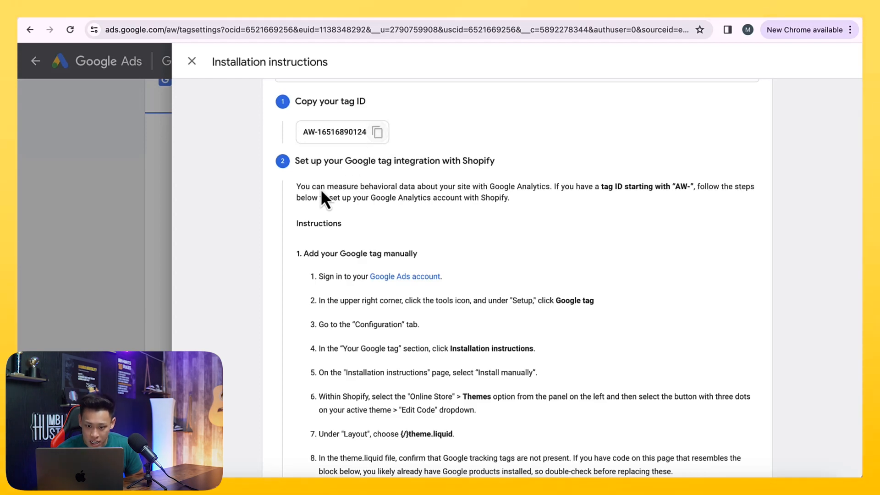
scroll(394, 188, down, 1)
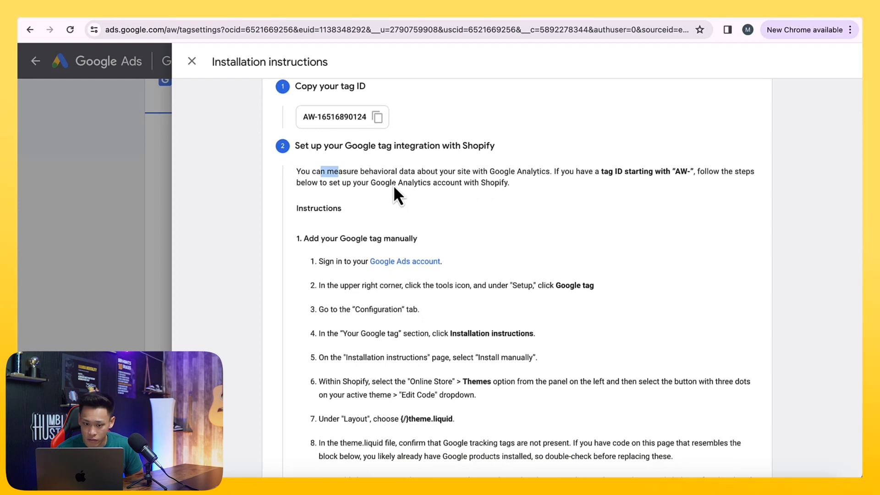
scroll(394, 188, down, 1)
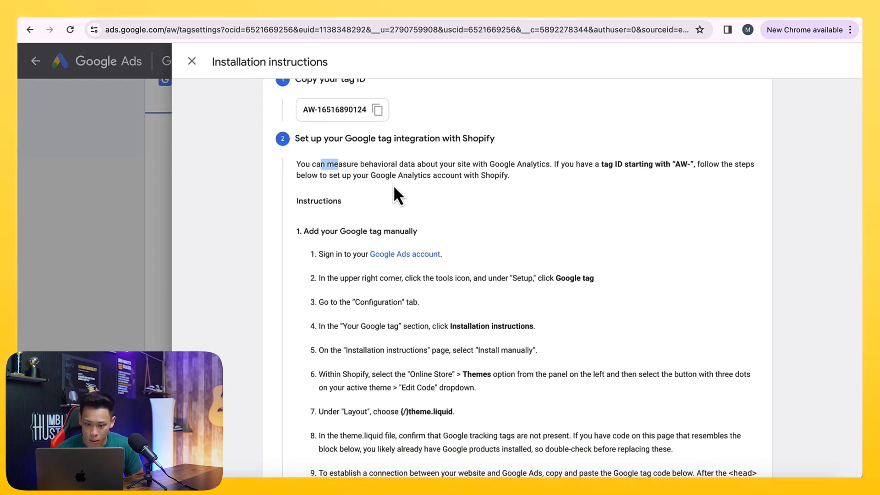
scroll(393, 186, down, 3)
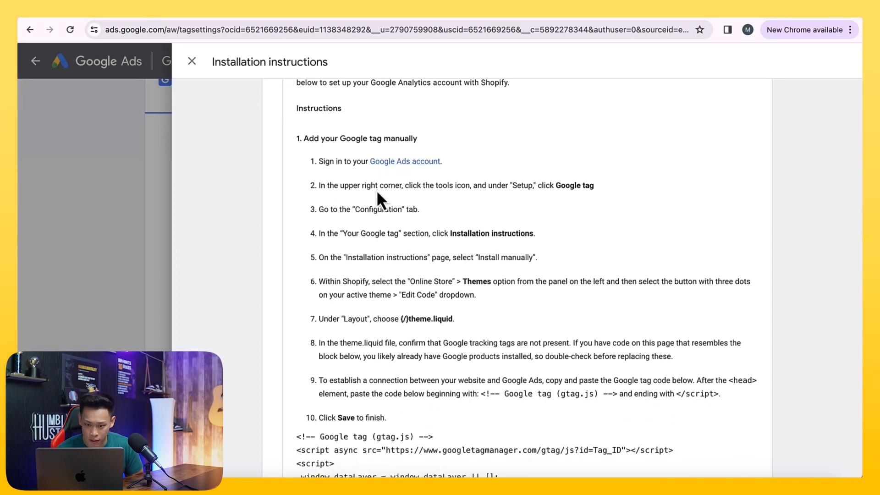
scroll(418, 192, up, 1)
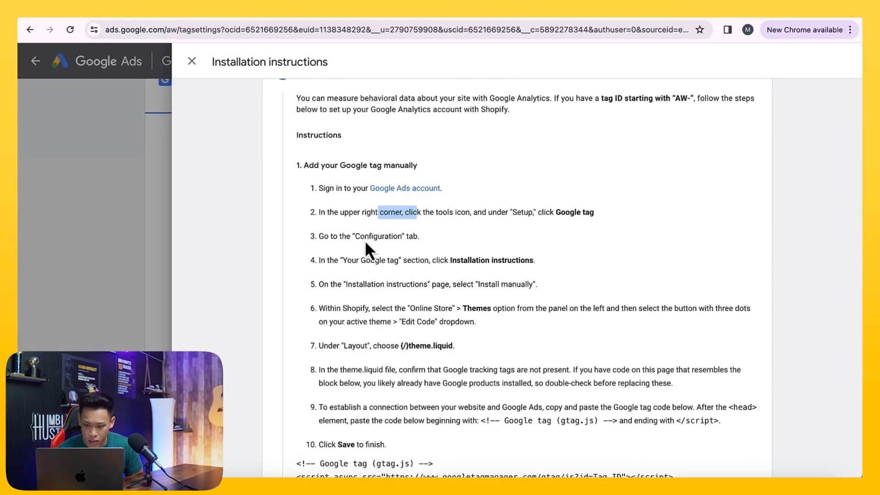
scroll(367, 239, down, 2)
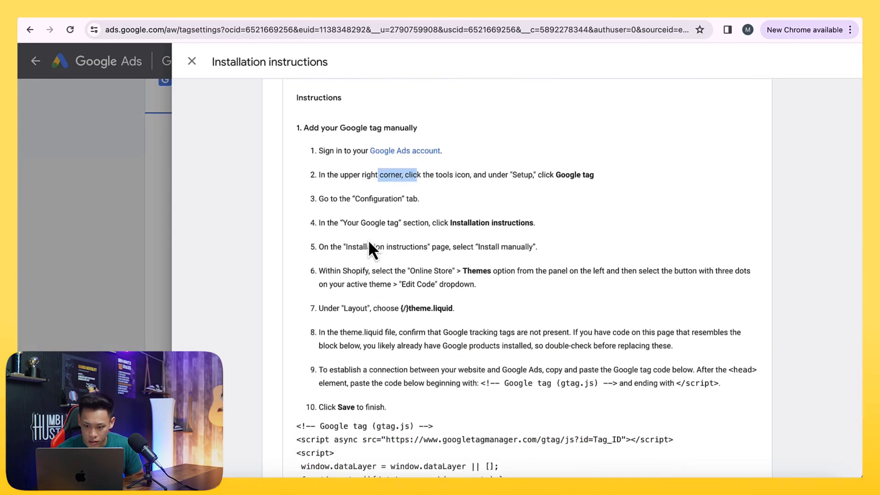
click(486, 274)
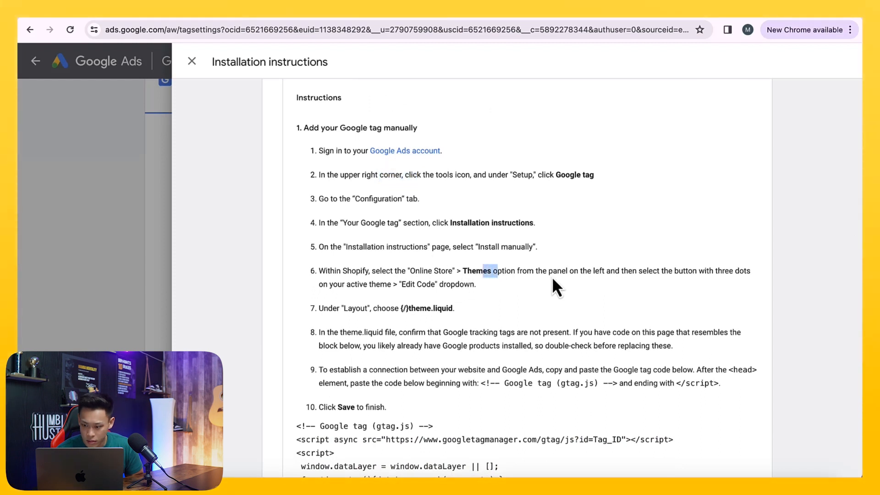
scroll(417, 302, down, 2)
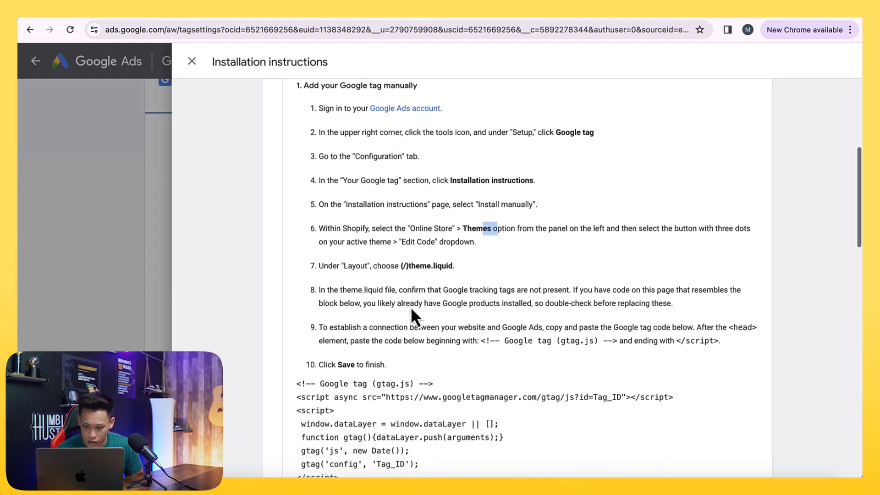
scroll(411, 307, down, 2)
drag(502, 298, 525, 305)
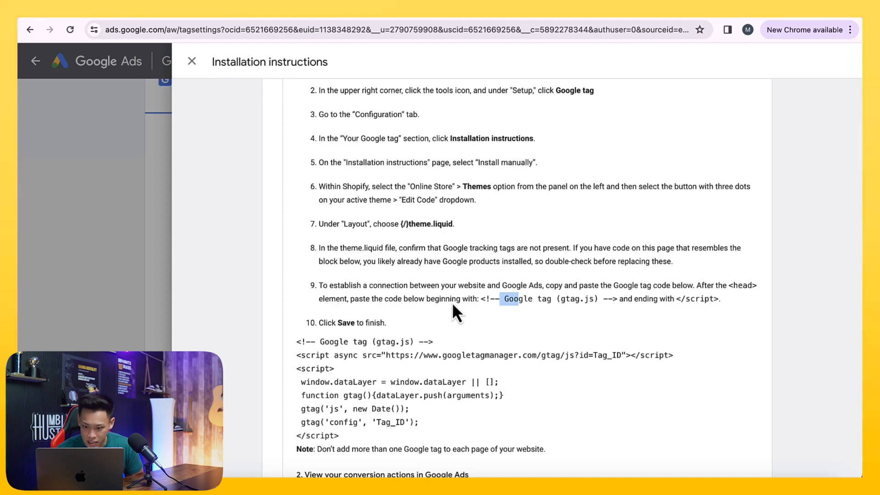
scroll(471, 304, down, 4)
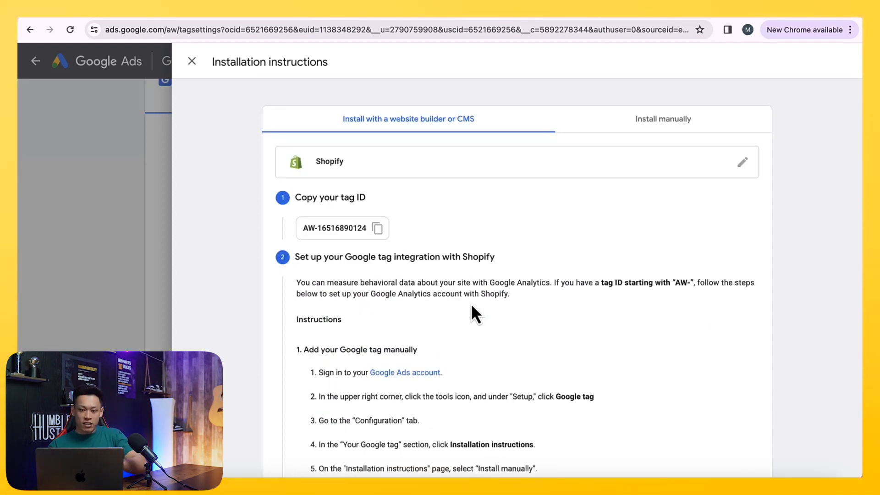
scroll(472, 304, down, 5)
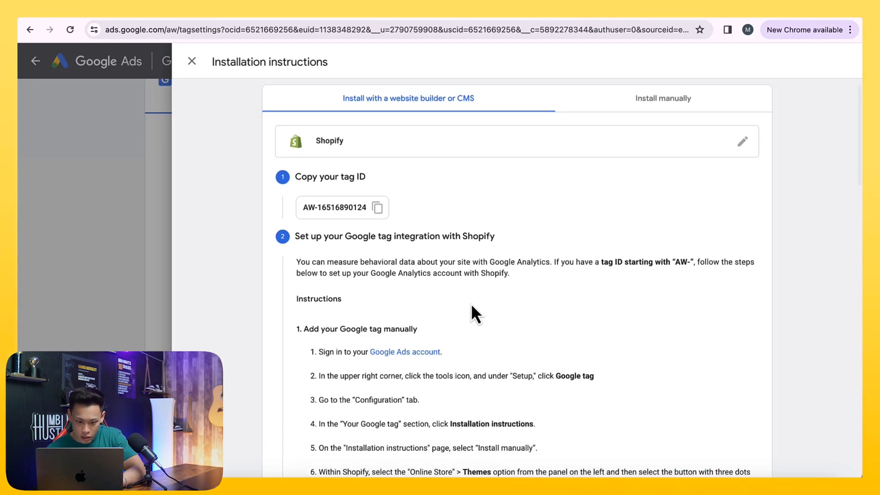
scroll(471, 304, up, 1)
drag(376, 176, 414, 178)
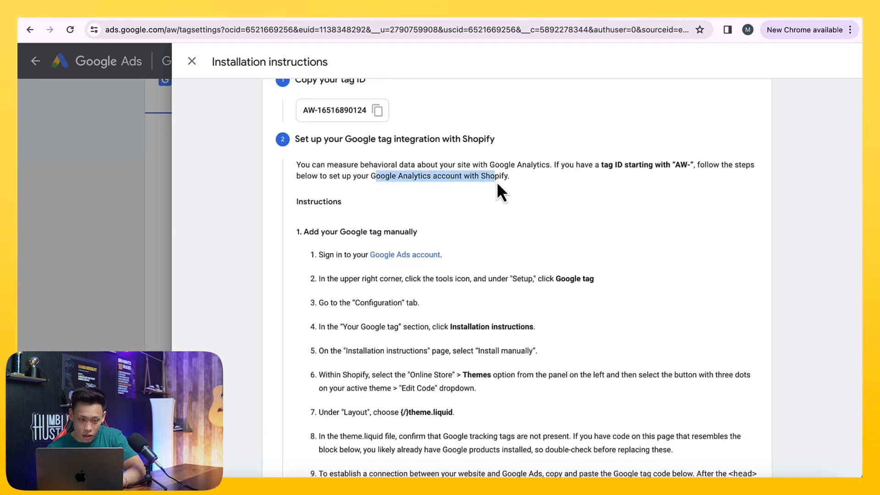
drag(425, 166, 510, 180)
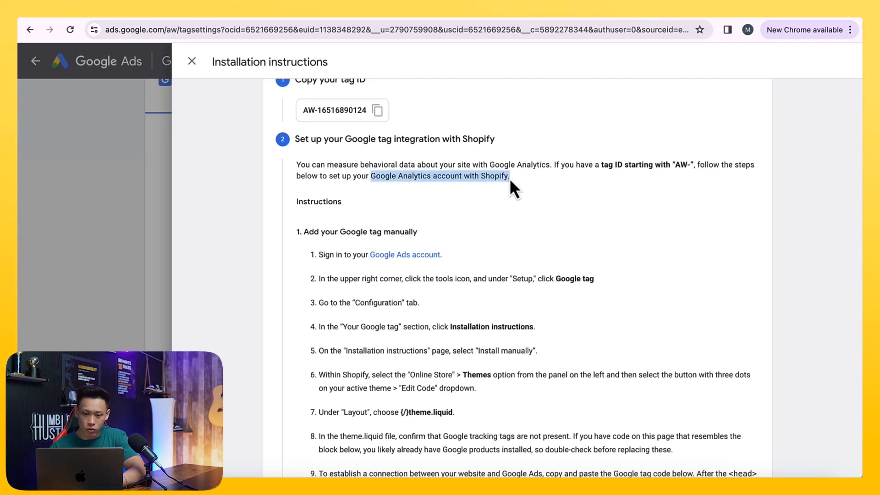
scroll(510, 180, up, 2)
scroll(510, 180, up, 1)
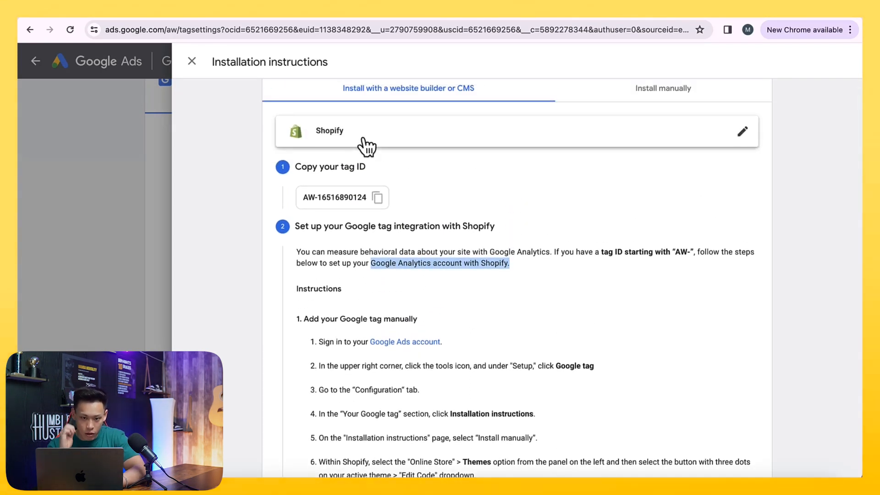
click(48, 18)
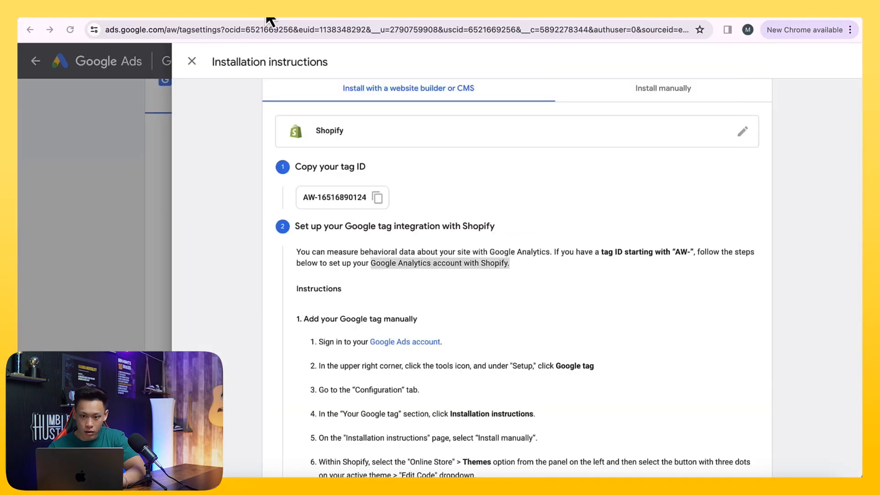
click(805, 18)
text(.)
key(Return)
- Search Google for google analytics and open the Google Analytics site
click(475, 28)
text(a)
key(BackSpace)
key(BackSpace)
text(google analytics)
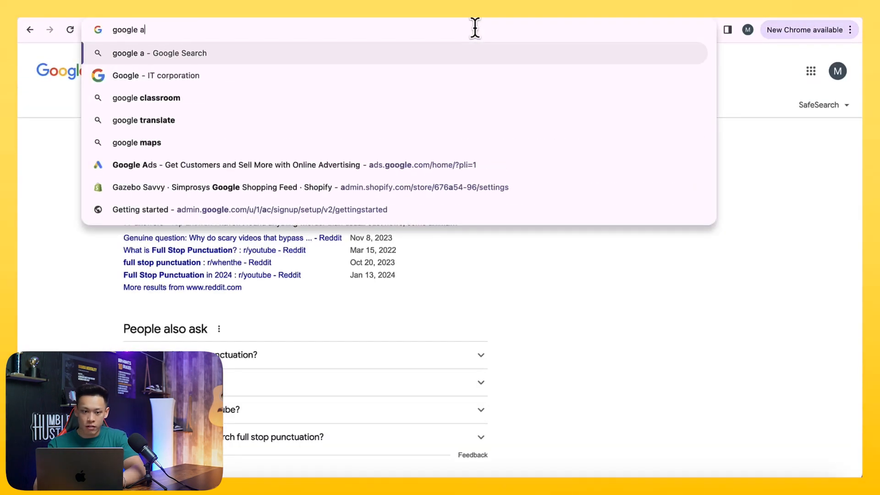
key(Return)
click(225, 169)
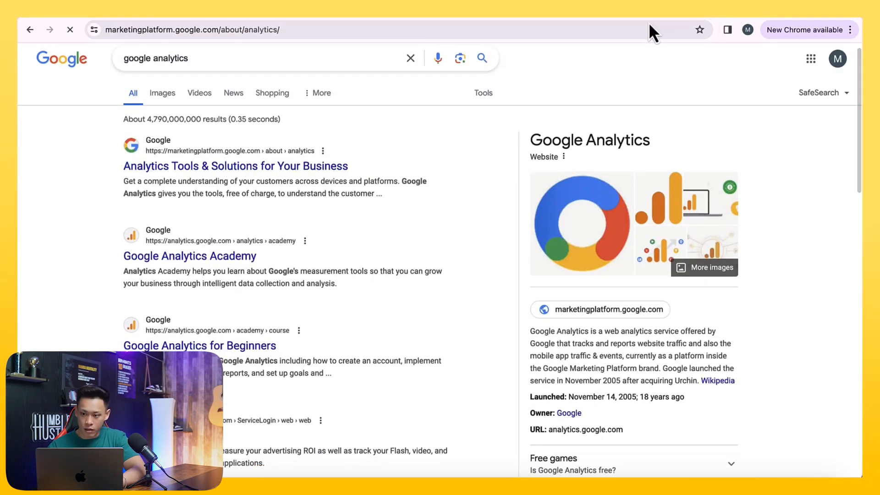
click(780, 100)
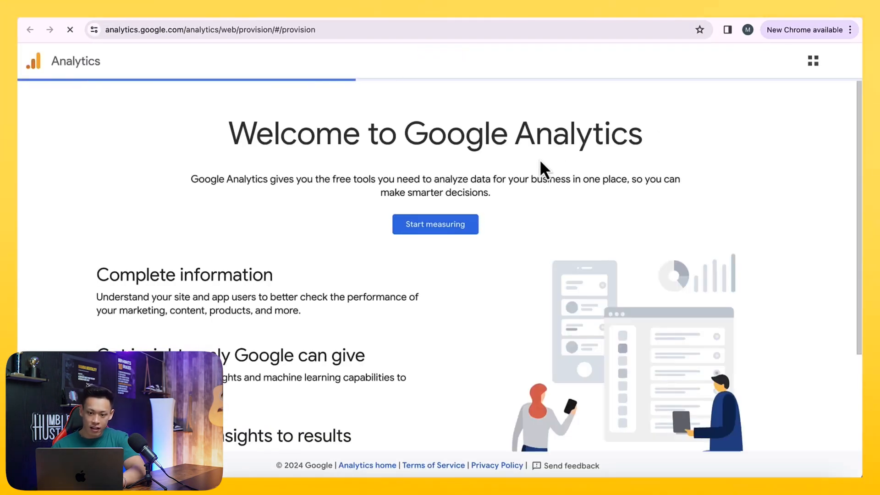
- Start measuring and name the new Analytics account Gazebo Savvy
click(840, 62)
click(843, 65)
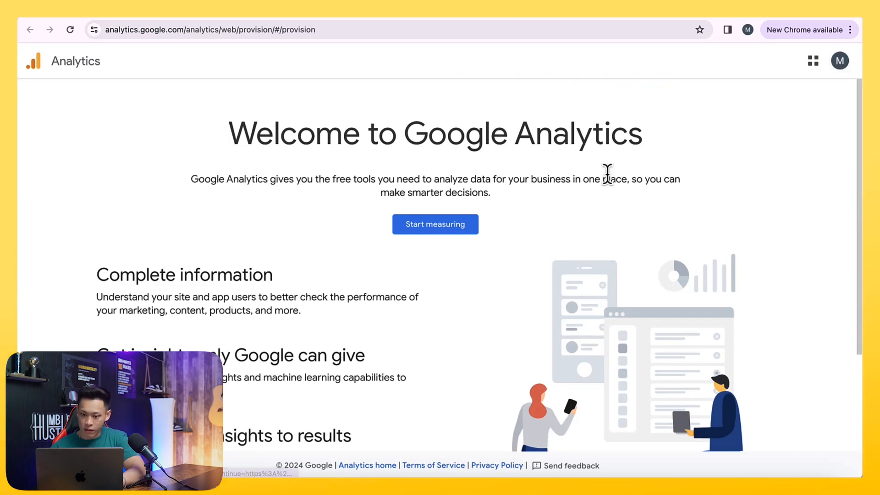
click(447, 229)
scroll(443, 226, down, 3)
click(284, 197)
text(Gazebo Savvy)
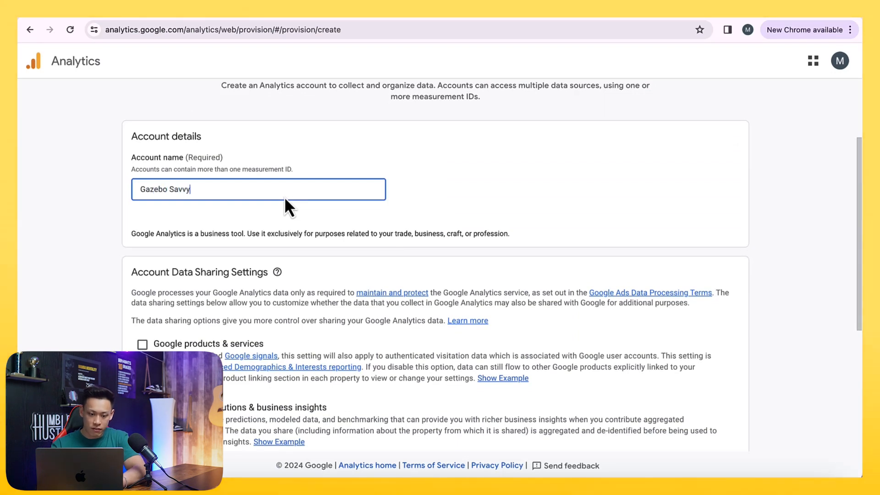
- Uncheck the Modeling contributions, Technical support and Account specialists data sharing options
scroll(285, 196, down, 4)
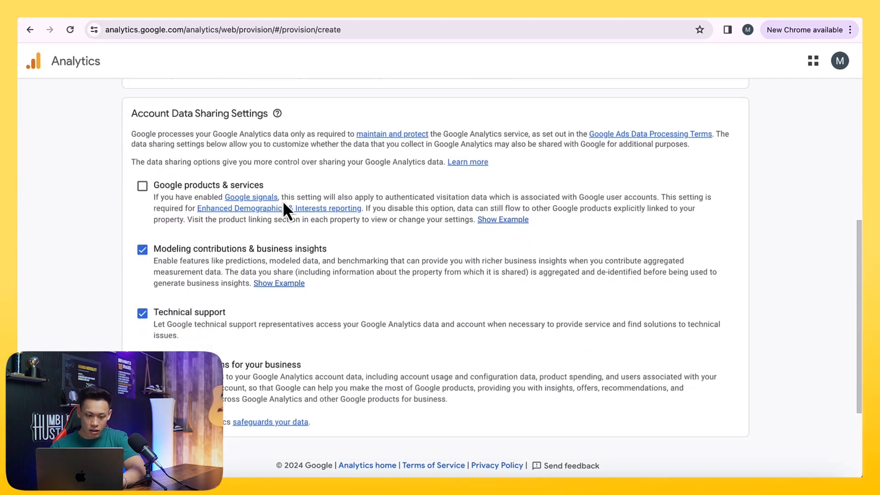
click(141, 250)
click(143, 312)
click(142, 364)
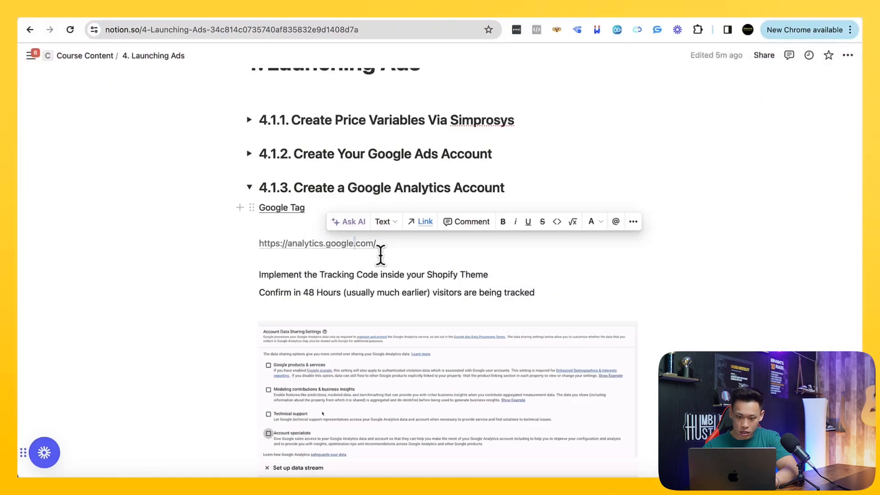
- Move on to property creation, name the property Gazebo Savvy, and continue
scroll(380, 255, down, 3)
scroll(372, 277, down, 3)
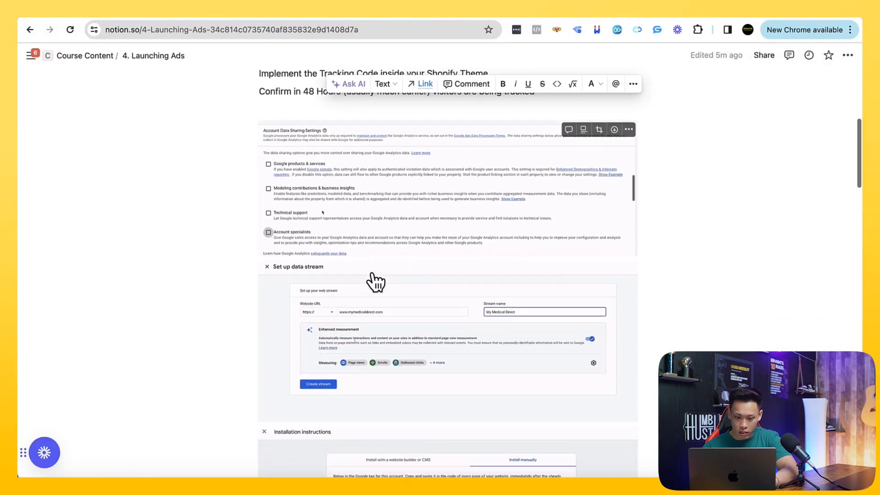
scroll(600, 304, down, 1)
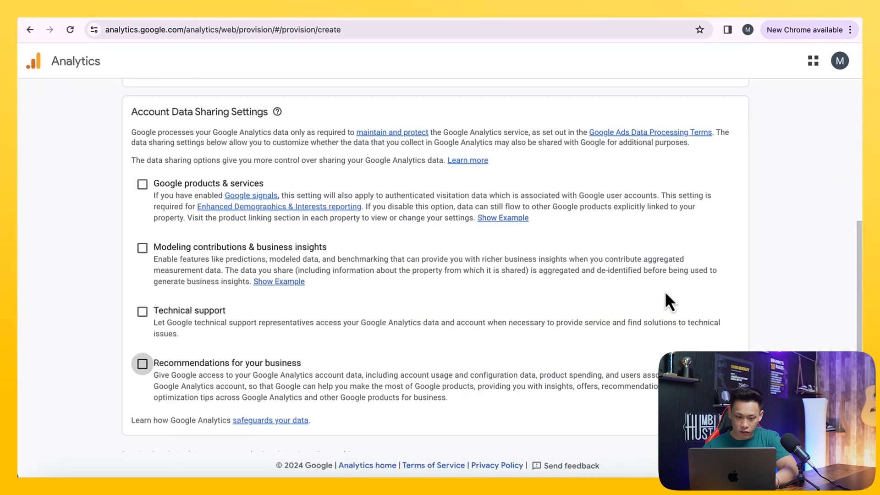
scroll(481, 339, down, 2)
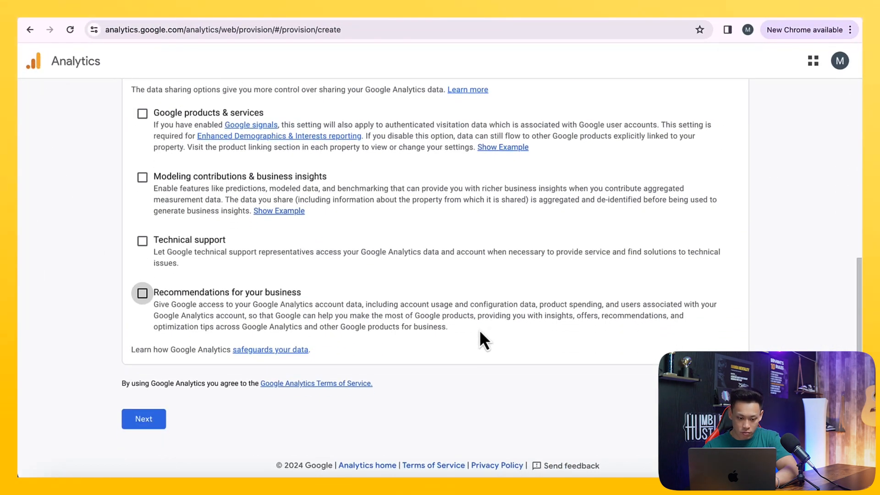
click(166, 415)
click(304, 280)
text(Gazebo Savvy)
scroll(305, 280, down, 1)
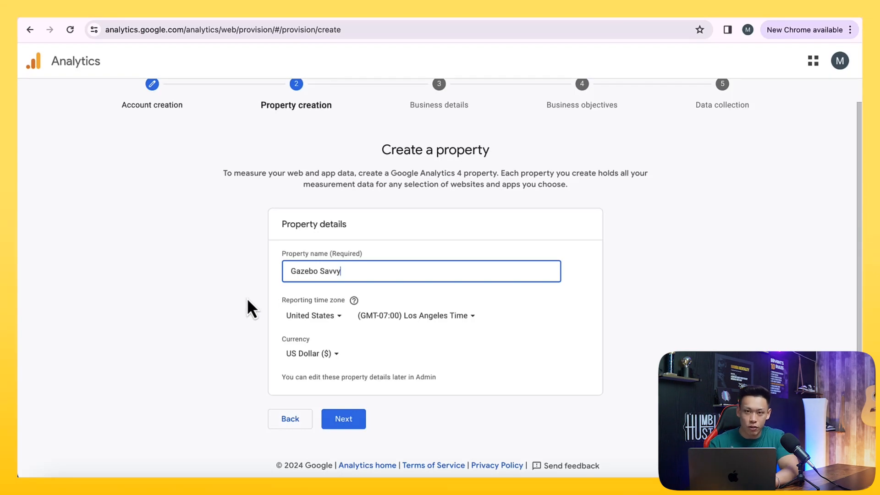
click(351, 422)
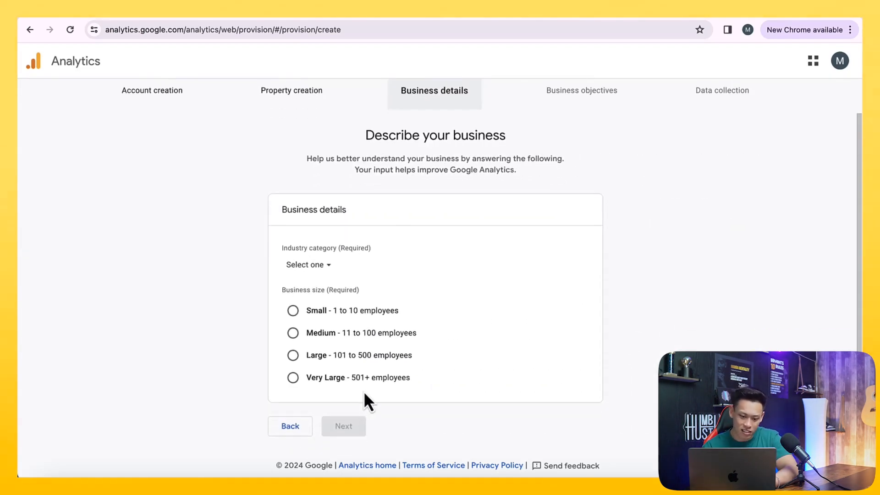
- Describe the business as Medium size, 11 to 100 employees, in the Business & Industrial category, and continue
click(293, 333)
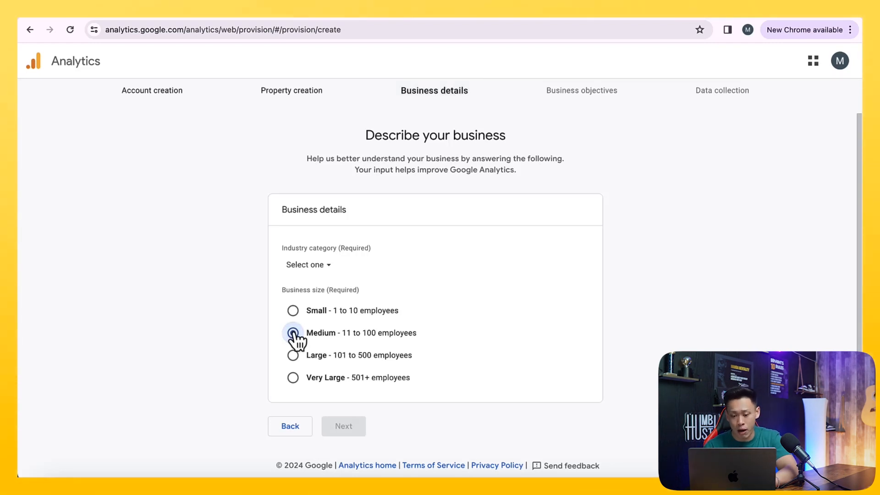
click(318, 271)
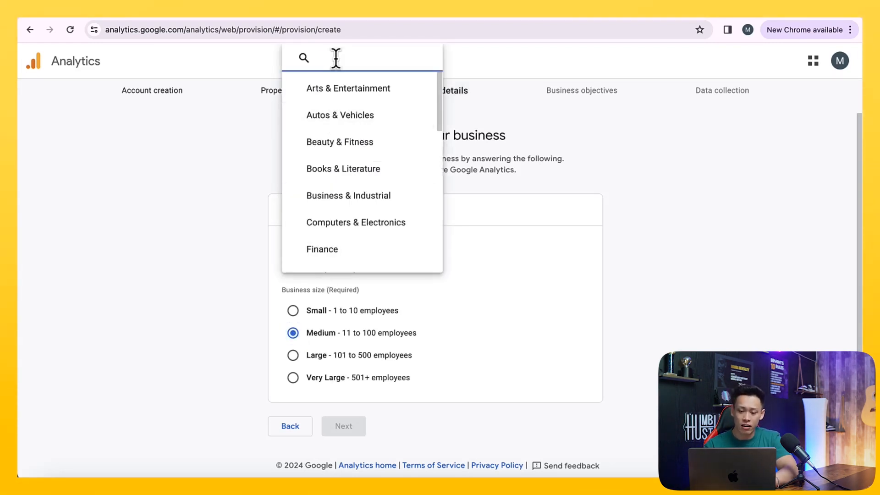
text(small)
key(super+a)
text(e)
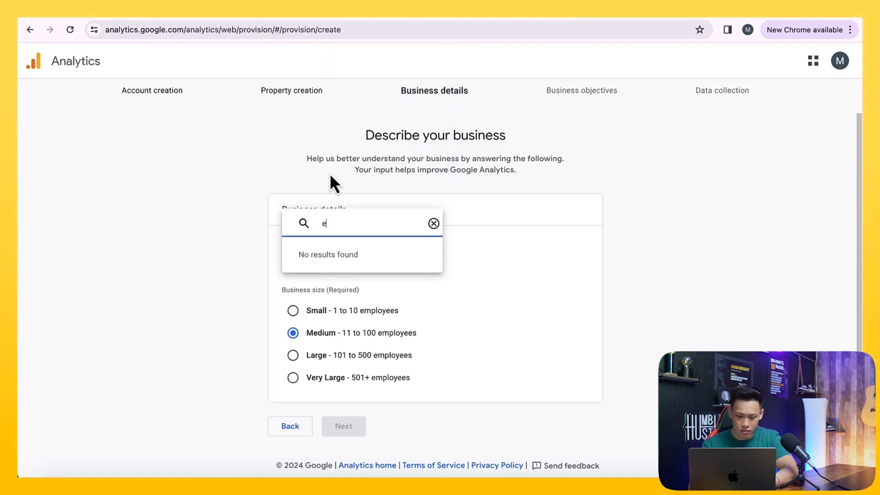
key(BackSpace)
click(326, 206)
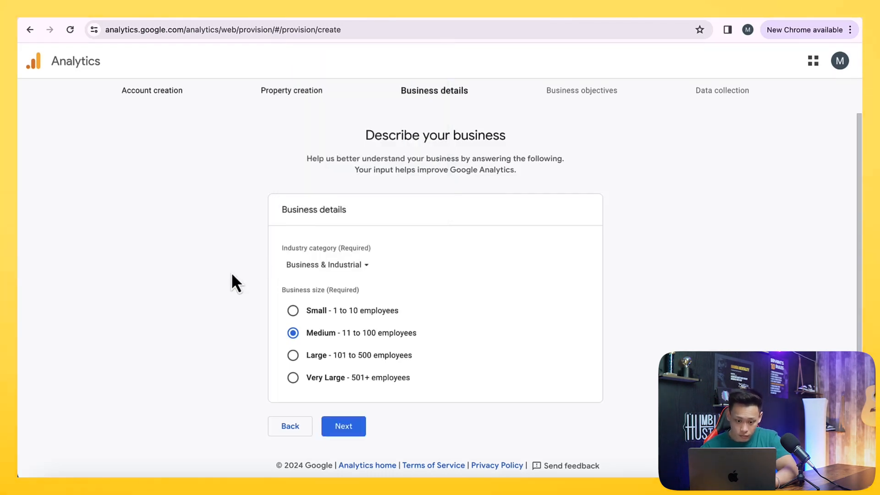
click(332, 422)
- Choose Drive online sales as the business objective, create the property, and accept the terms including the Data Processing Terms
scroll(332, 422, down, 2)
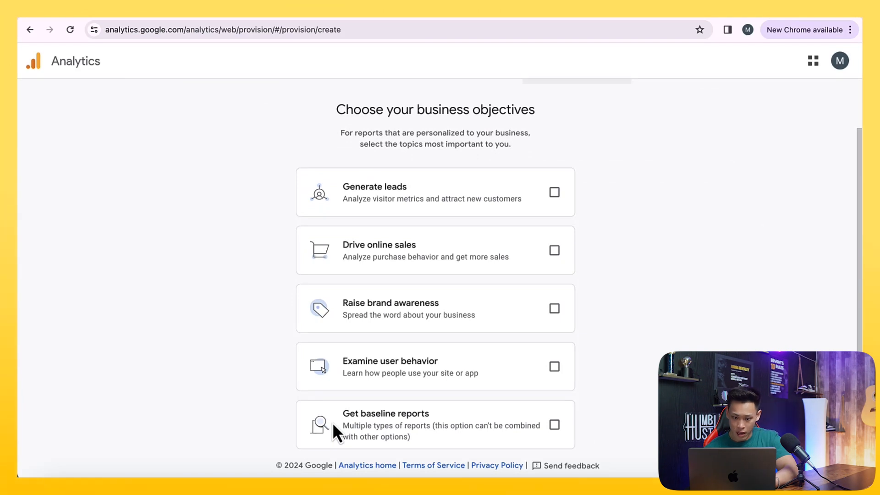
scroll(332, 422, down, 1)
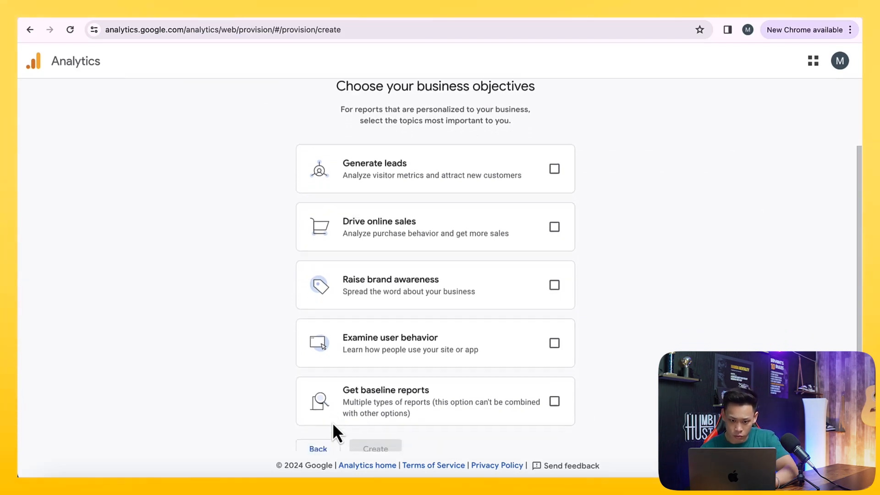
click(554, 226)
scroll(362, 432, down, 1)
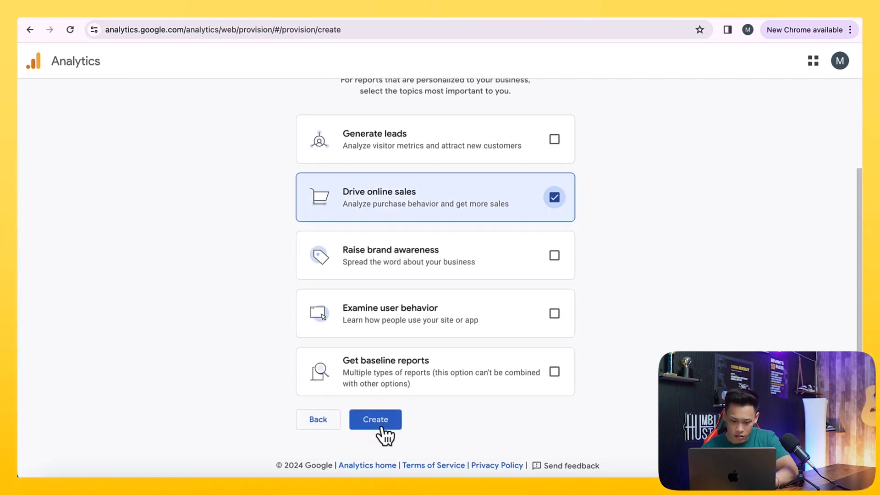
click(382, 424)
click(293, 342)
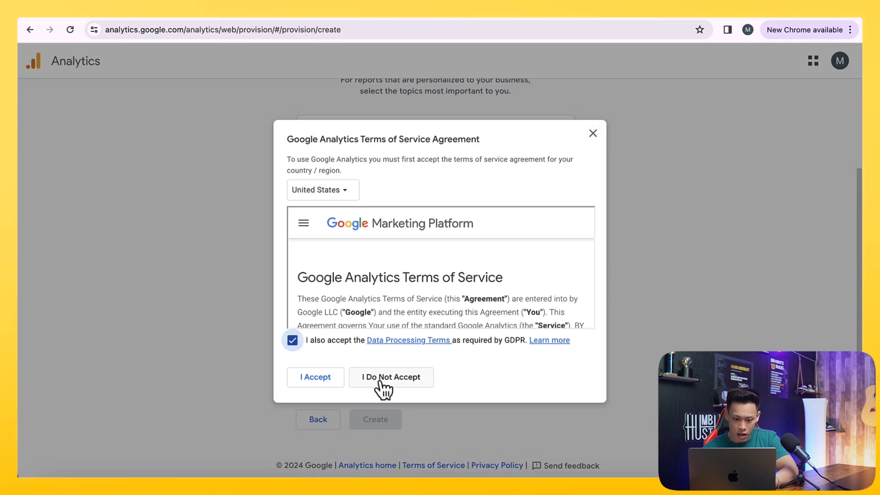
click(297, 384)
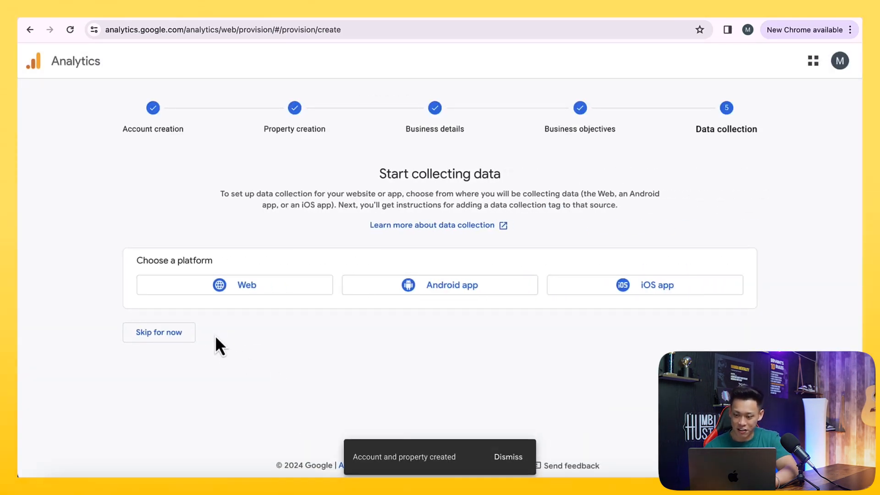
click(221, 289)
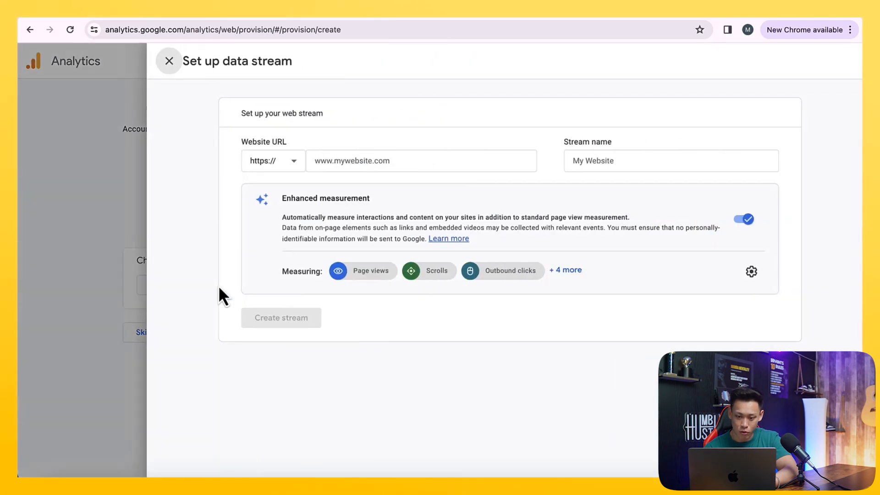
click(363, 161)
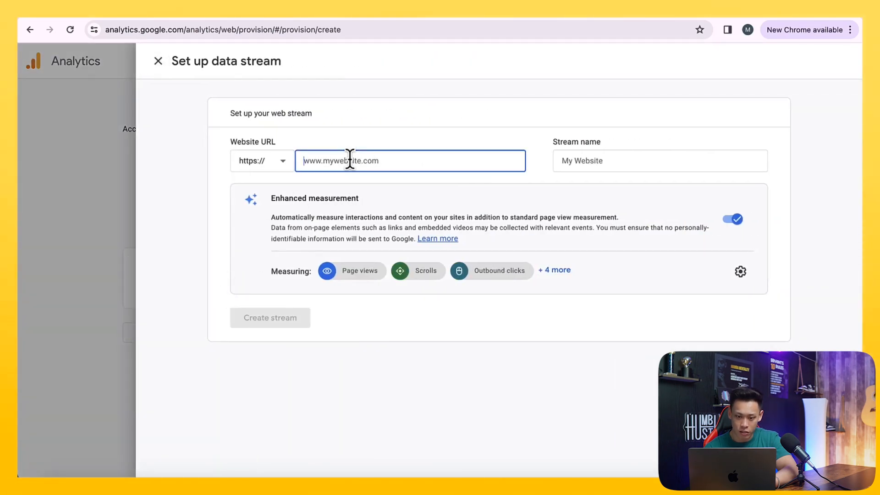
text(www.ga)
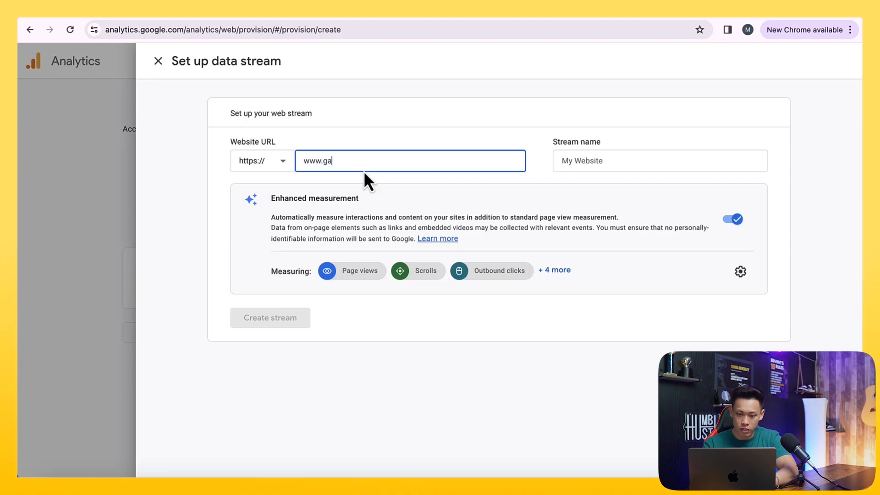
text(zebosavvy.com)
key(Tab)
text(Gazeb)
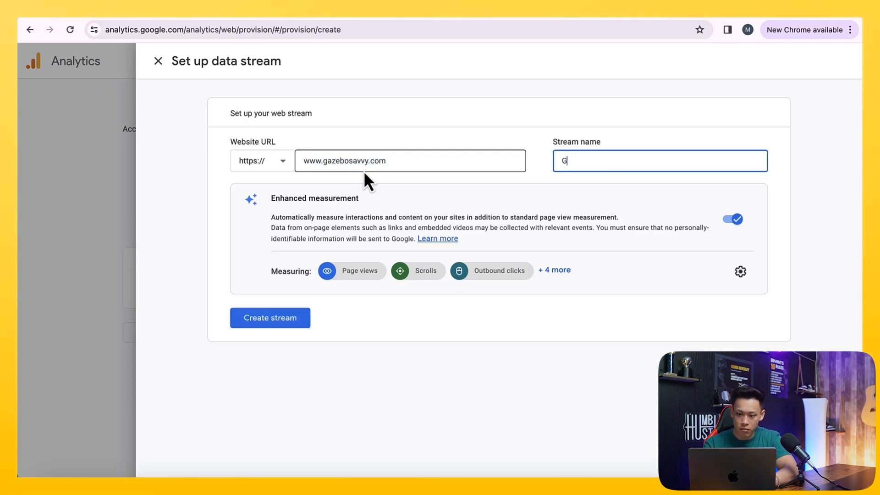
text(o Savvy)
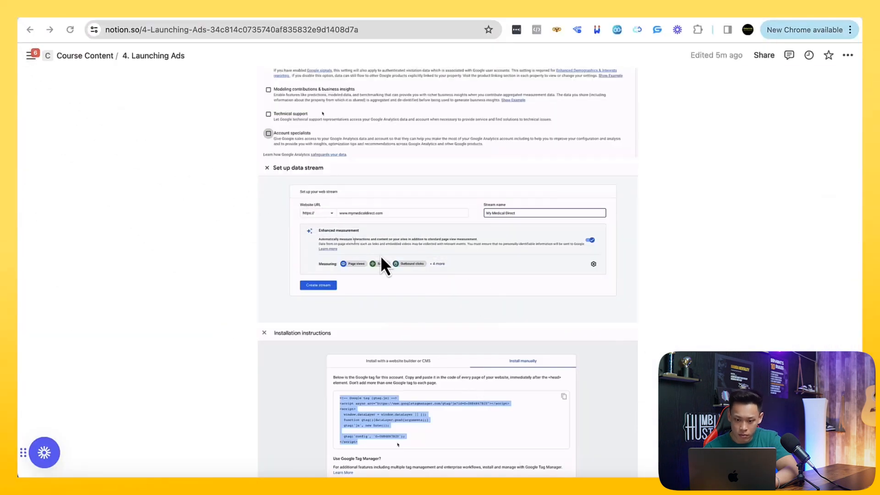
scroll(426, 293, down, 1)
scroll(461, 235, down, 5)
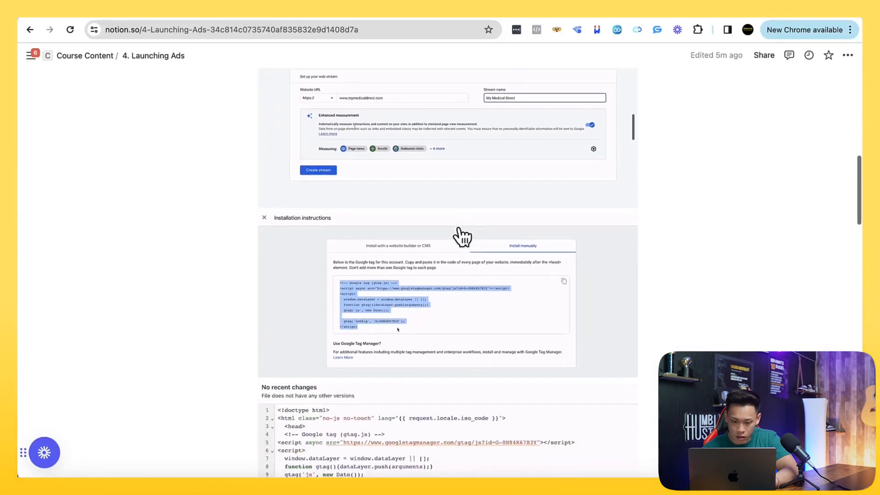
scroll(682, 314, down, 1)
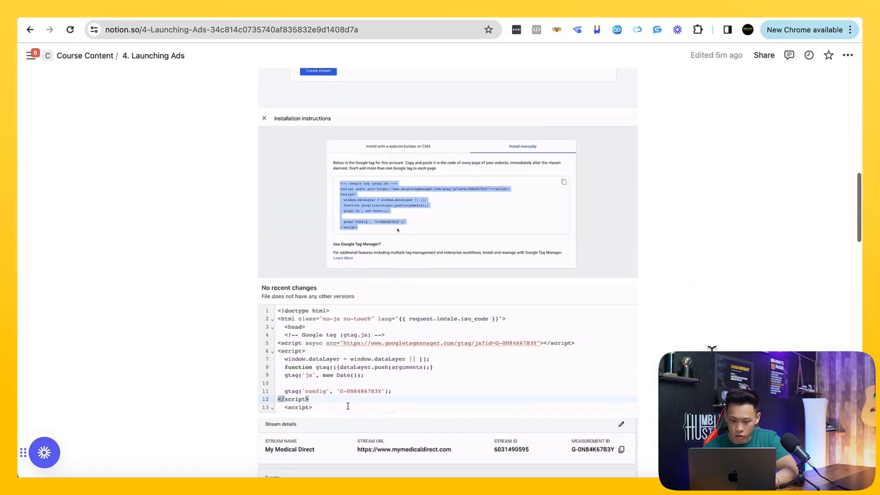
scroll(348, 406, down, 1)
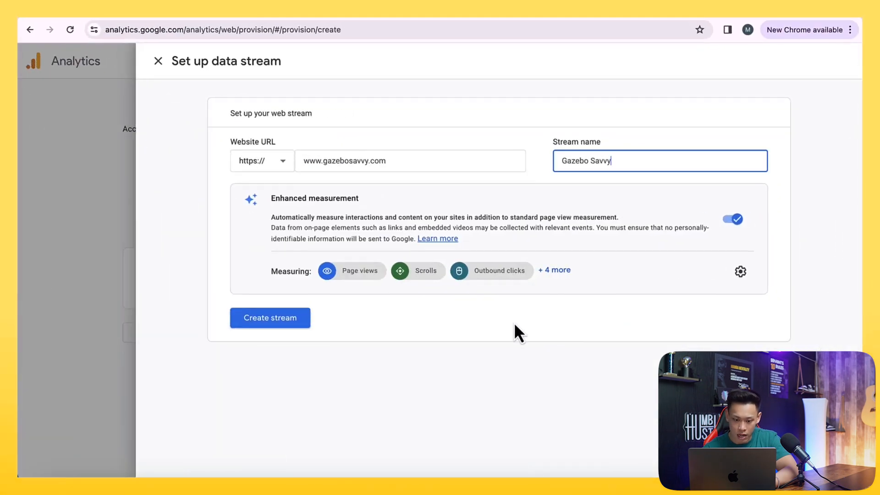
click(305, 323)
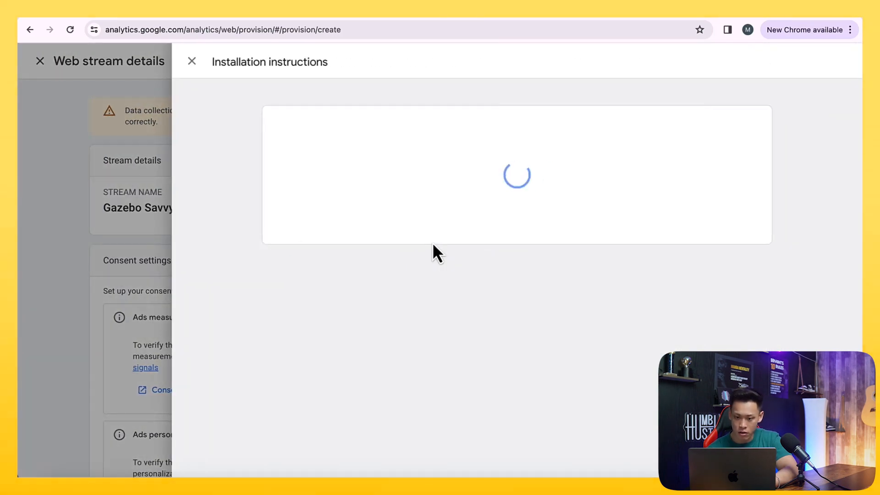
- Review the Shopify installation instructions and the tag ID for the new web stream
scroll(466, 205, down, 2)
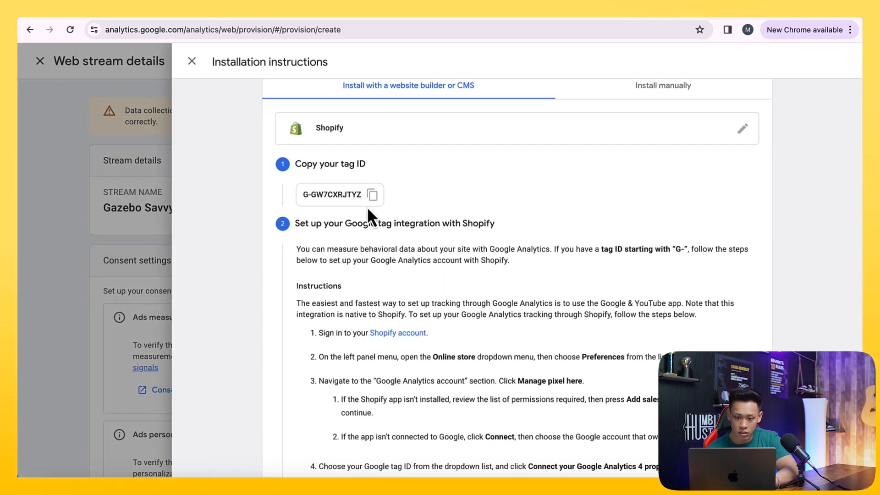
scroll(369, 209, down, 1)
scroll(368, 207, up, 1)
scroll(373, 195, down, 2)
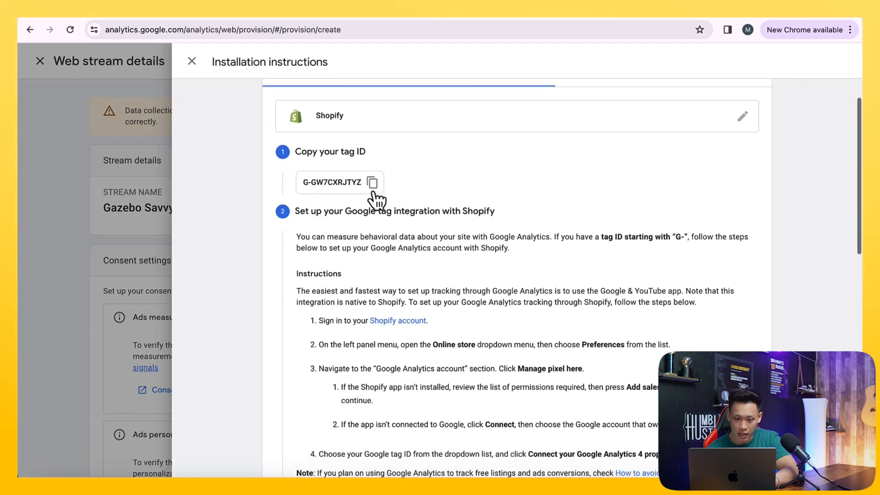
scroll(373, 192, down, 10)
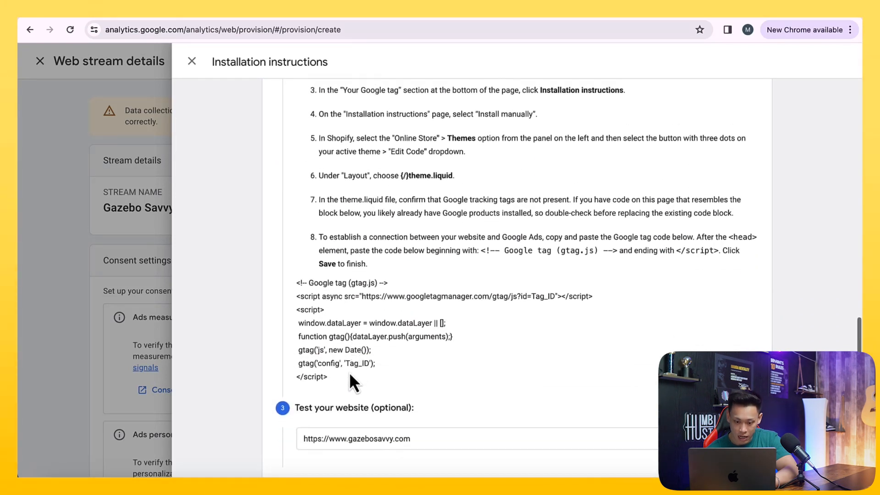
drag(340, 377, 290, 284)
scroll(386, 388, up, 15)
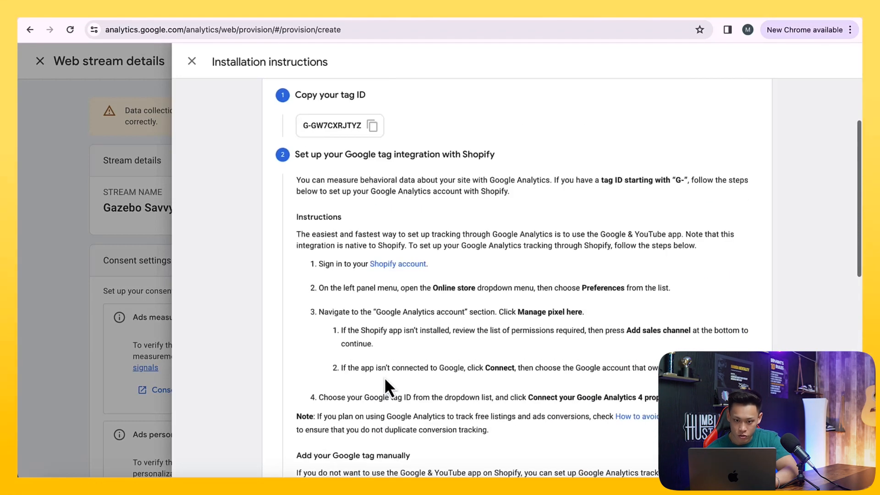
scroll(384, 377, down, 4)
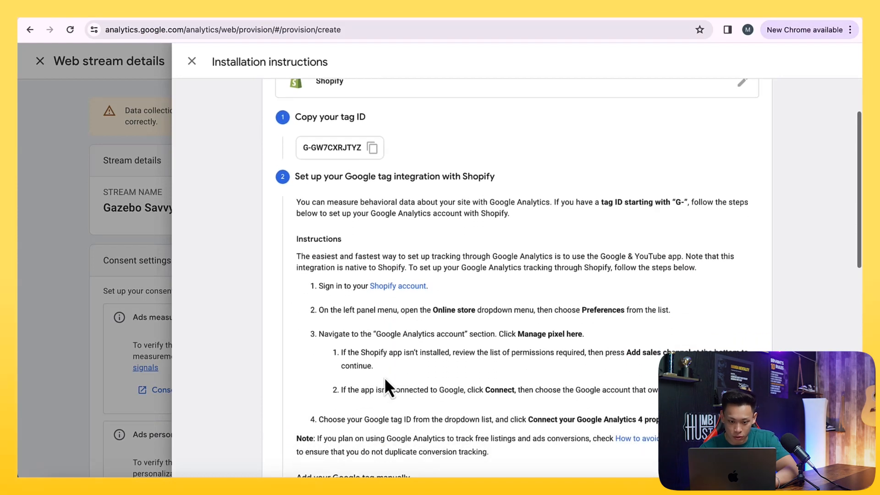
- In the Shopify admin, open the Online Store preferences and start setting up Google Analytics
click(413, 167)
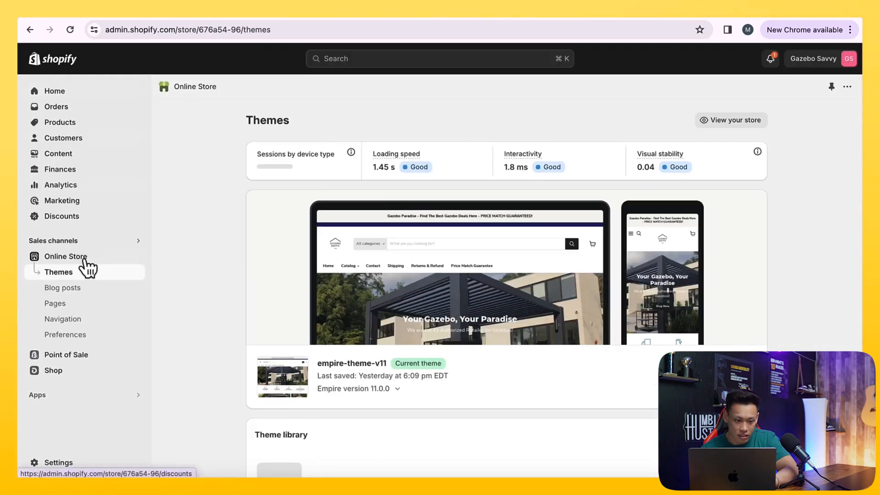
click(74, 335)
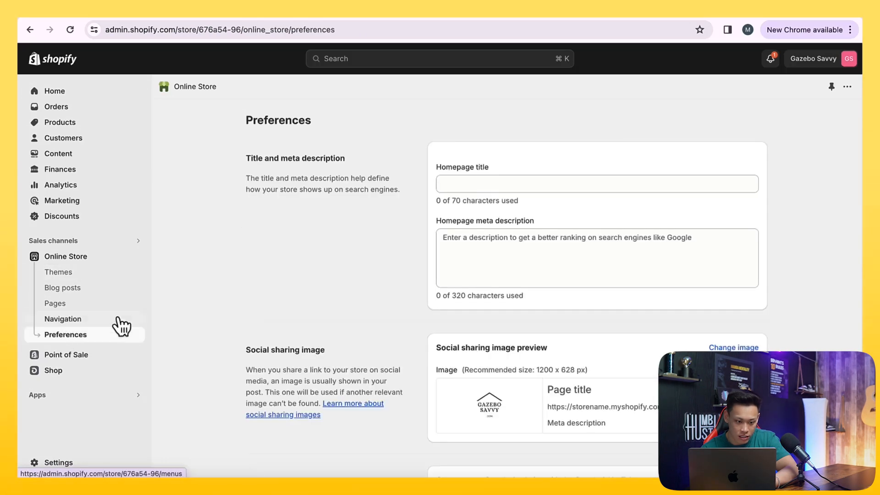
scroll(226, 290, down, 2)
scroll(227, 293, down, 9)
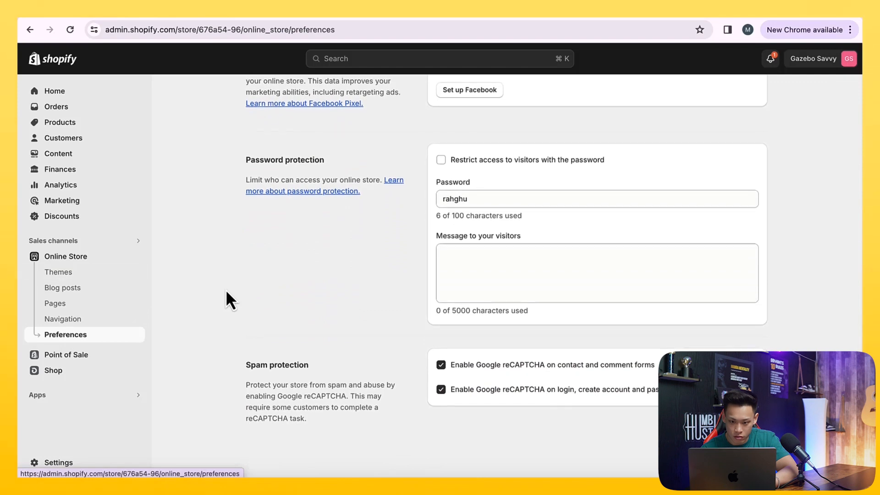
scroll(227, 292, up, 7)
drag(246, 294, 335, 300)
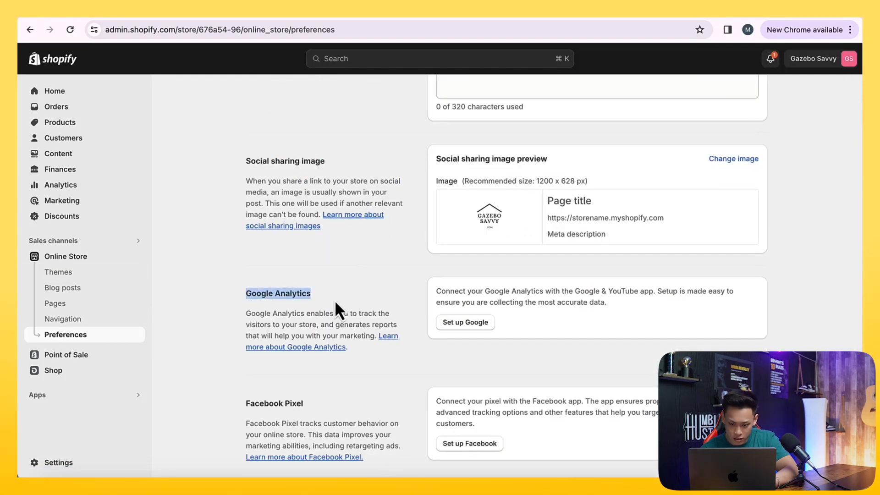
click(475, 326)
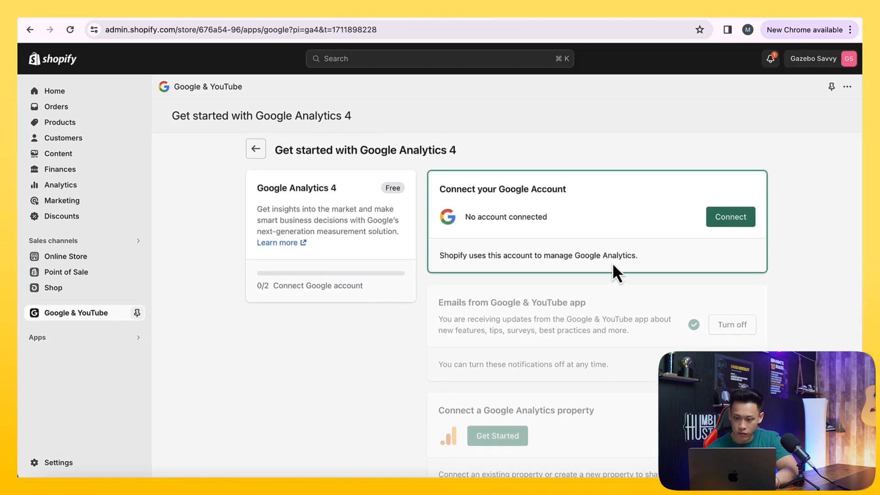
- Connect the Google account to the Google & YouTube app for Google Analytics 4 by signing in and allowing access
click(712, 220)
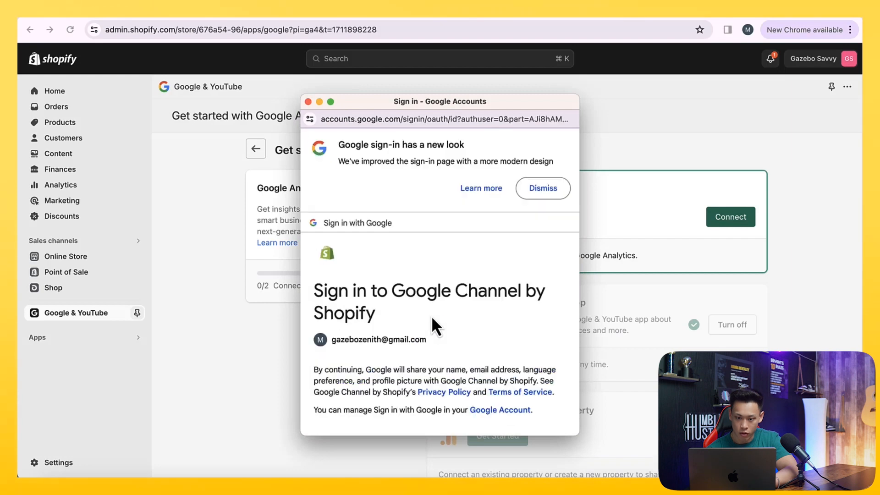
click(488, 375)
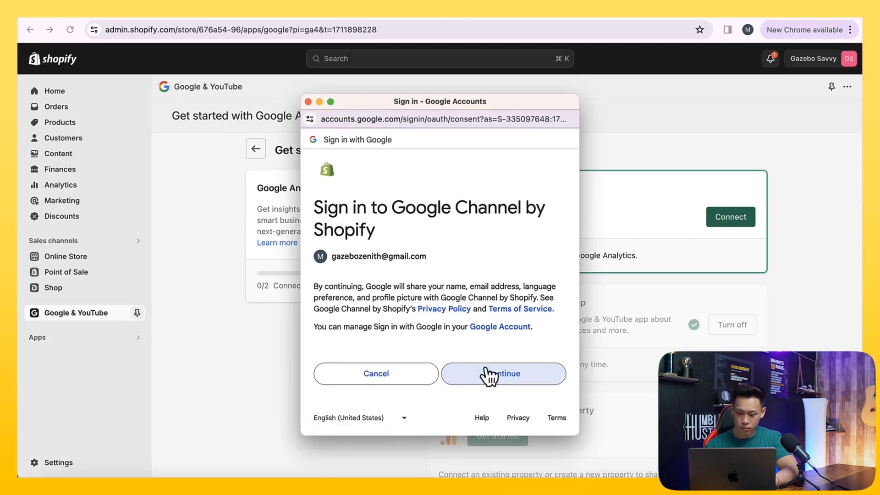
scroll(481, 341, down, 2)
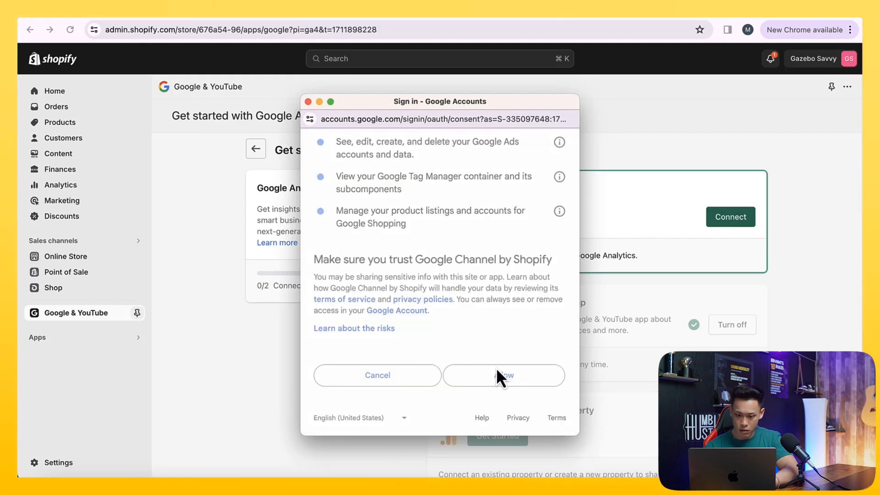
scroll(496, 368, down, 3)
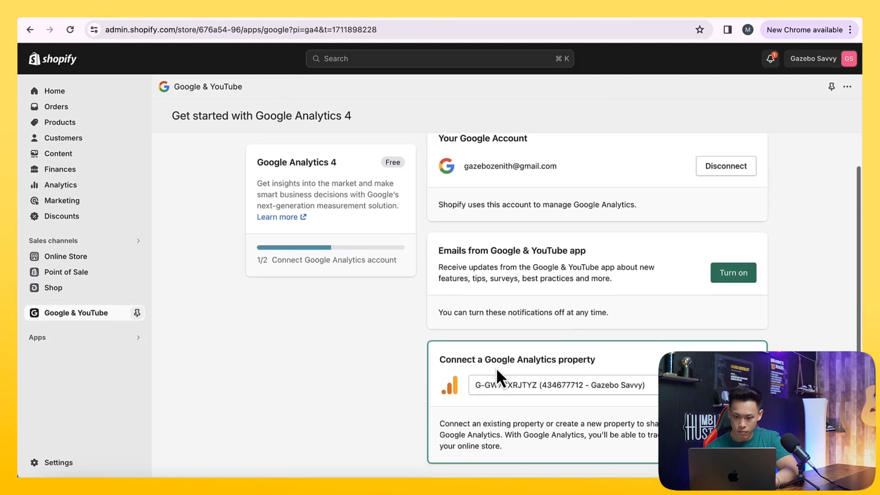
scroll(496, 368, down, 1)
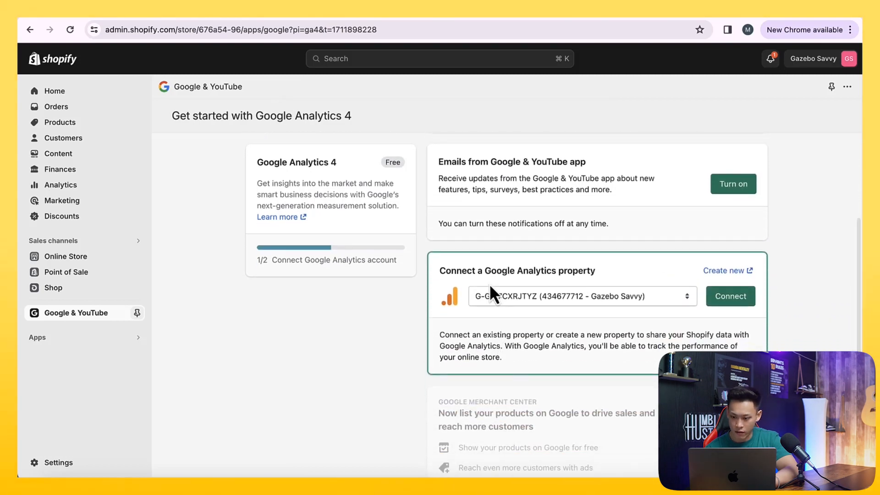
- Select the Gazebo Savvy Analytics property G-GW7CXRJTYZ and connect it to the store
click(515, 296)
click(515, 296)
click(718, 304)
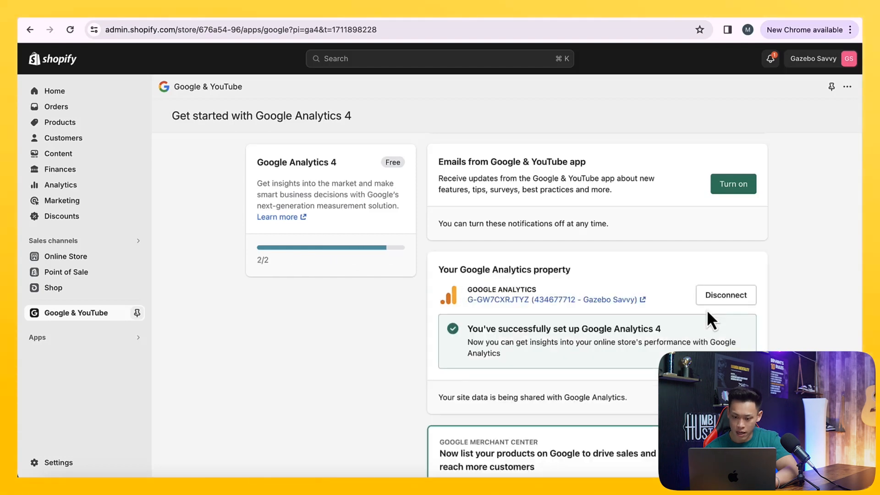
- Review the Analytics connection and the Google & YouTube app setup checklist
scroll(707, 309, down, 2)
drag(563, 273, 651, 273)
scroll(650, 273, down, 4)
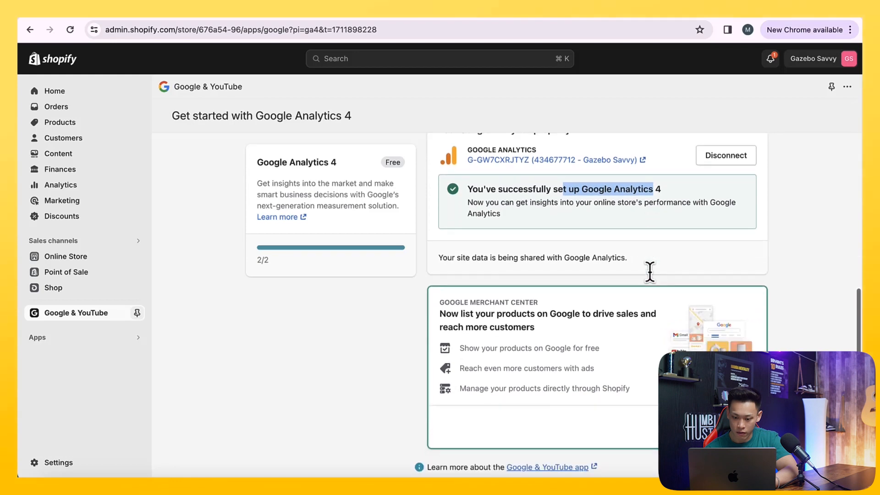
scroll(650, 272, up, 8)
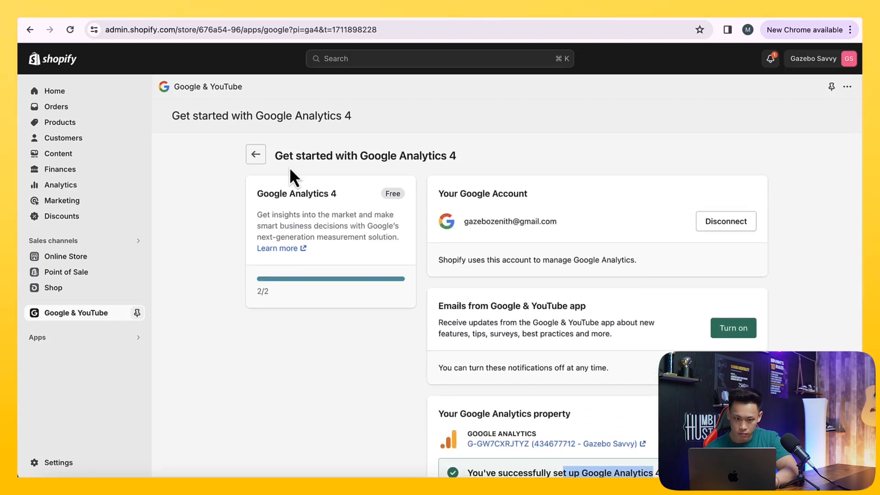
click(256, 153)
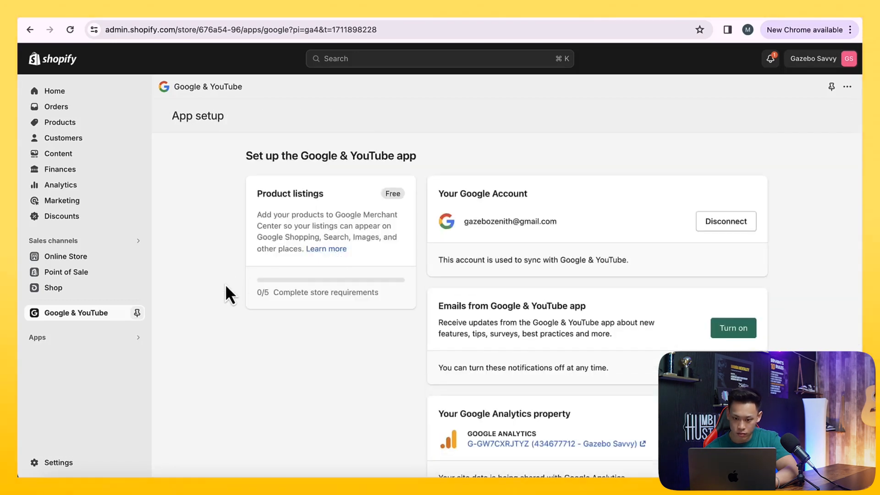
scroll(225, 285, down, 4)
scroll(225, 284, down, 3)
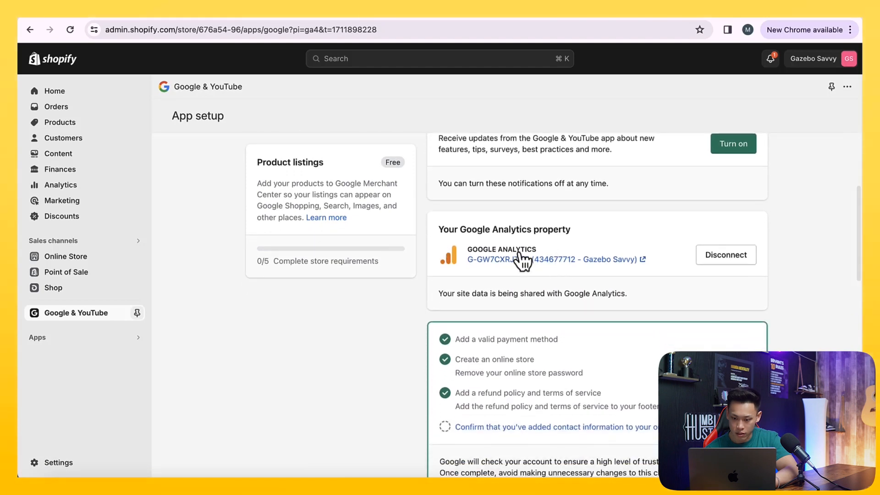
scroll(524, 265, down, 4)
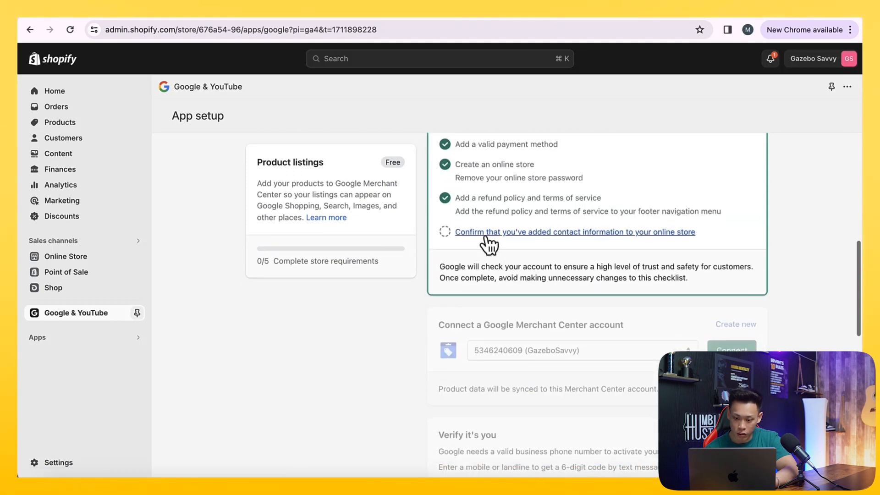
- Open the store settings briefly, then go to the Online Store preferences and review the Google Analytics section
click(82, 462)
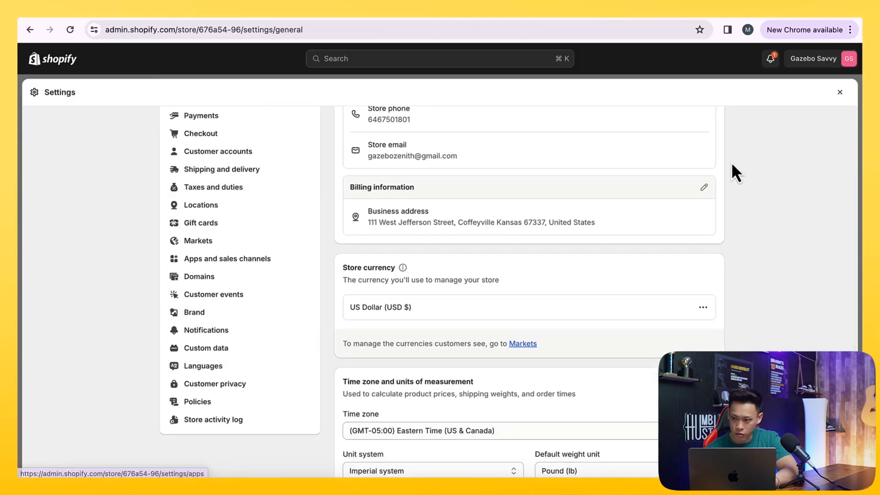
click(840, 92)
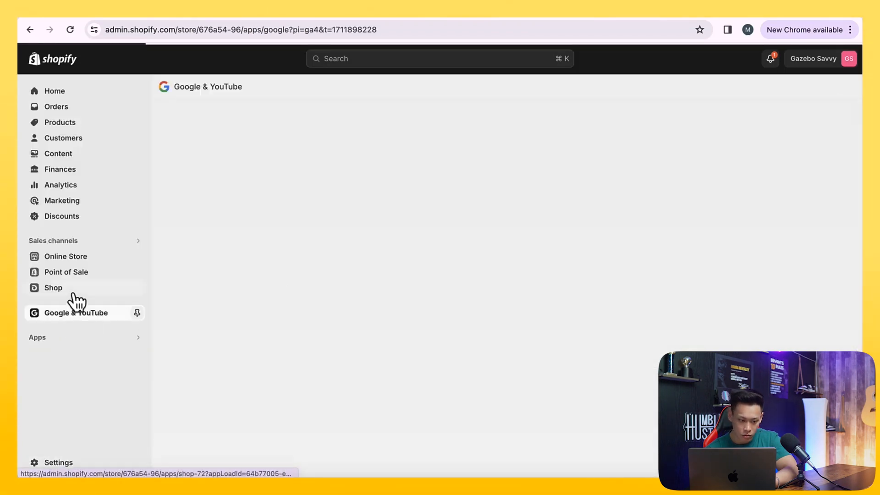
click(73, 257)
click(76, 336)
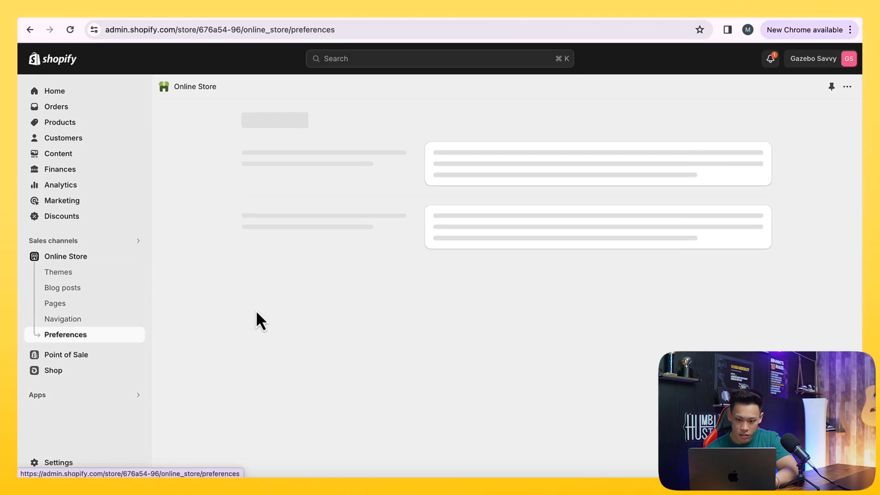
scroll(256, 313, down, 10)
scroll(256, 310, up, 5)
triple_click(256, 310)
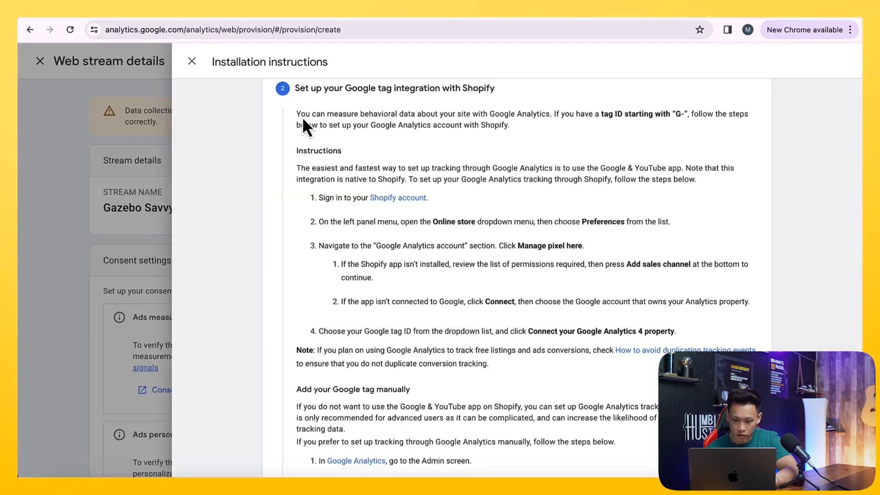
- Read the Shopify integration and manual Google tag installation instructions in Google Analytics
scroll(386, 232, down, 3)
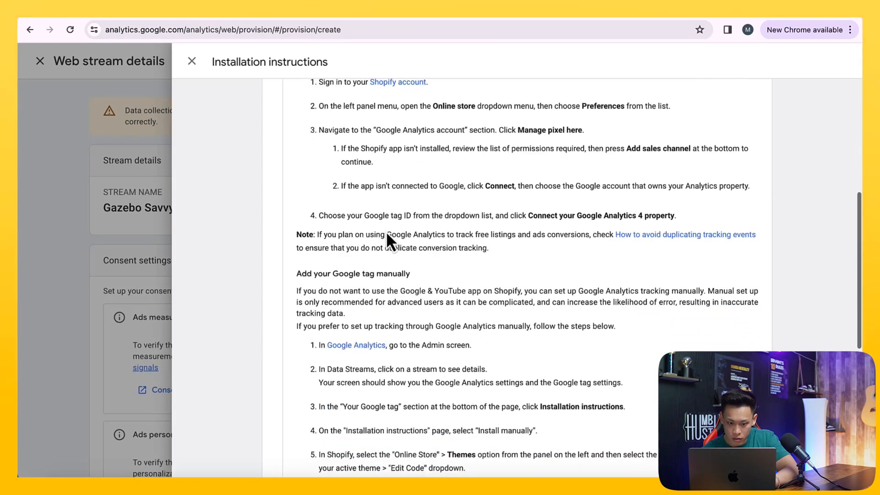
drag(440, 216, 476, 236)
scroll(477, 238, down, 2)
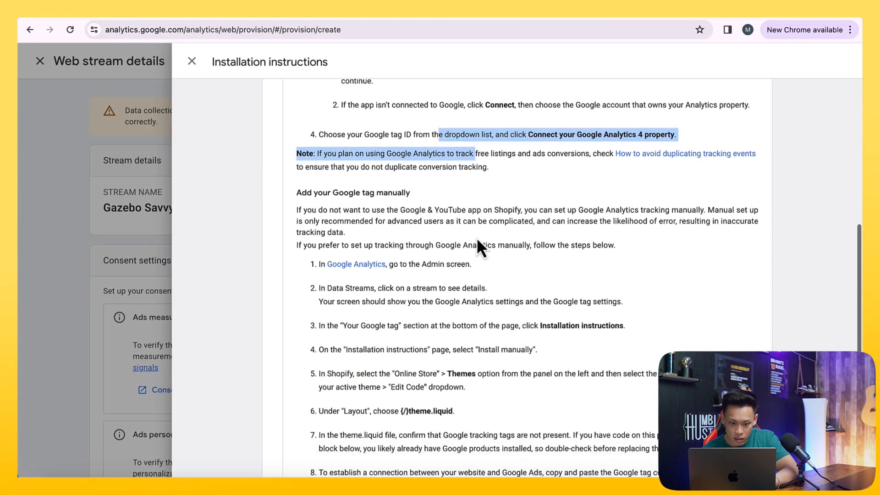
drag(353, 210, 436, 233)
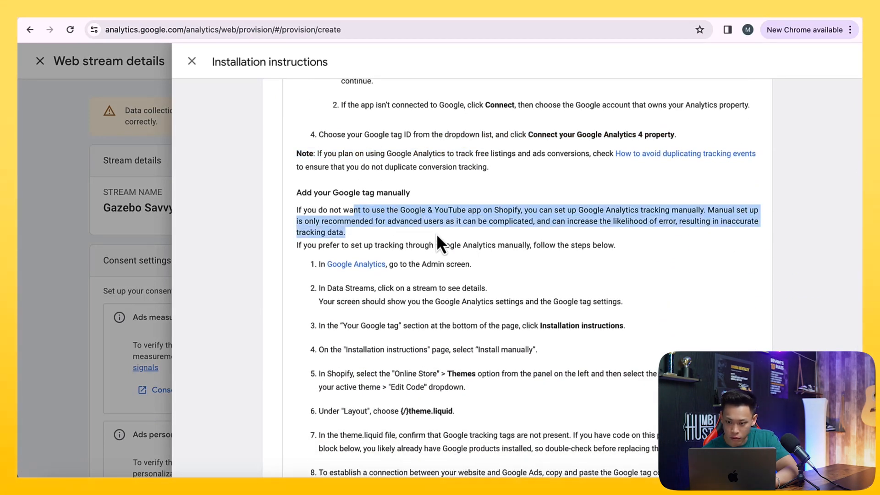
click(452, 219)
scroll(483, 236, down, 1)
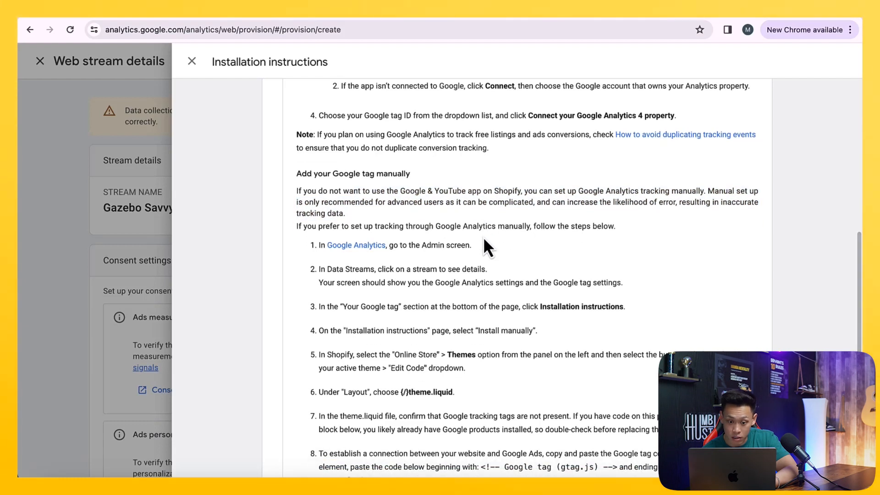
drag(414, 204, 503, 212)
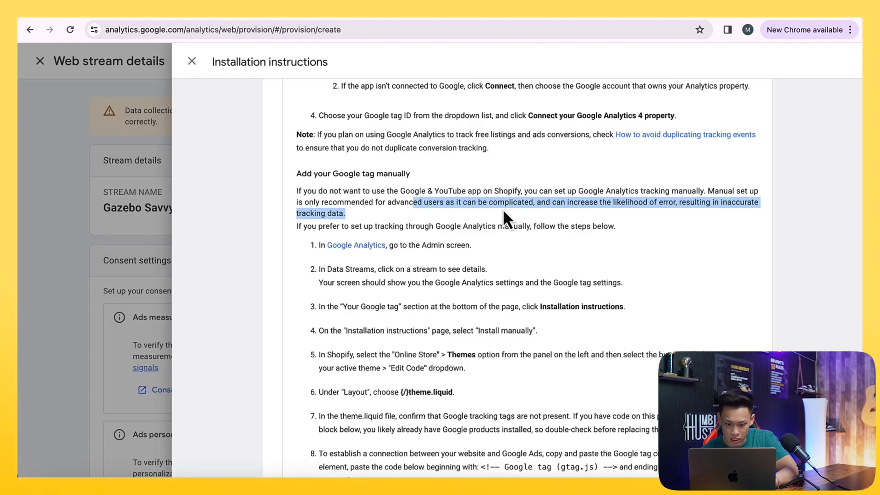
scroll(502, 209, down, 5)
drag(331, 367, 289, 276)
scroll(307, 279, up, 4)
- In Shopify, open the Google Analytics setup from the Online Store preferences to check the connection
click(273, 16)
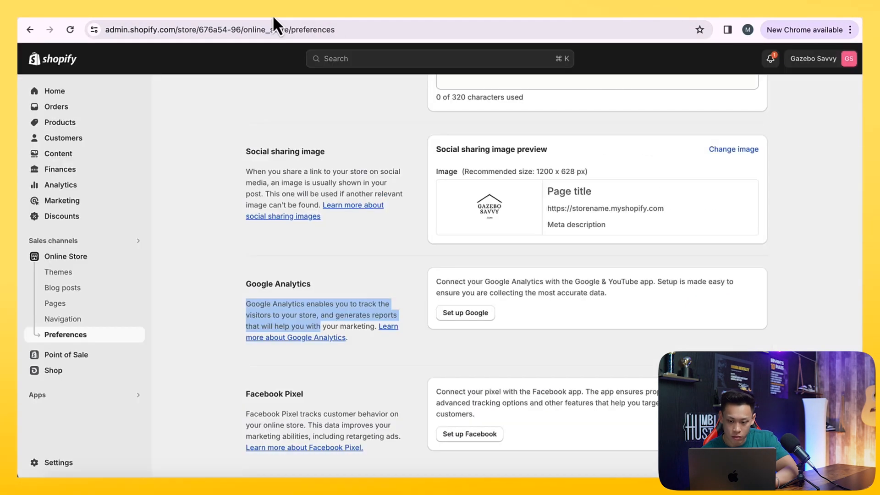
scroll(446, 219, down, 1)
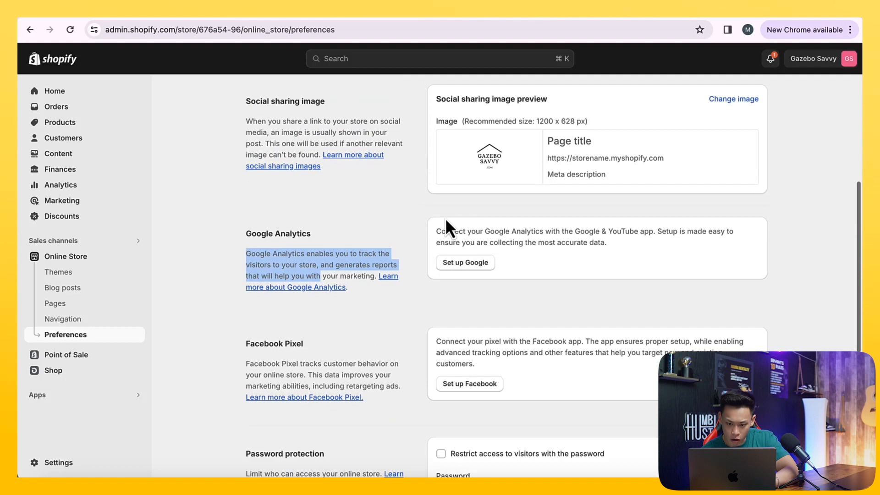
click(446, 268)
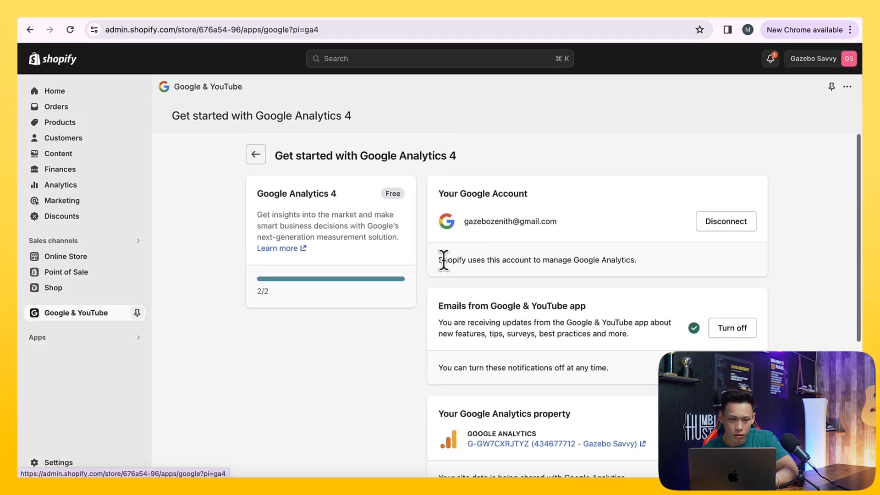
- Return to the installation instructions and review the manual installation steps and Google tag code
click(216, 14)
scroll(356, 231, up, 1)
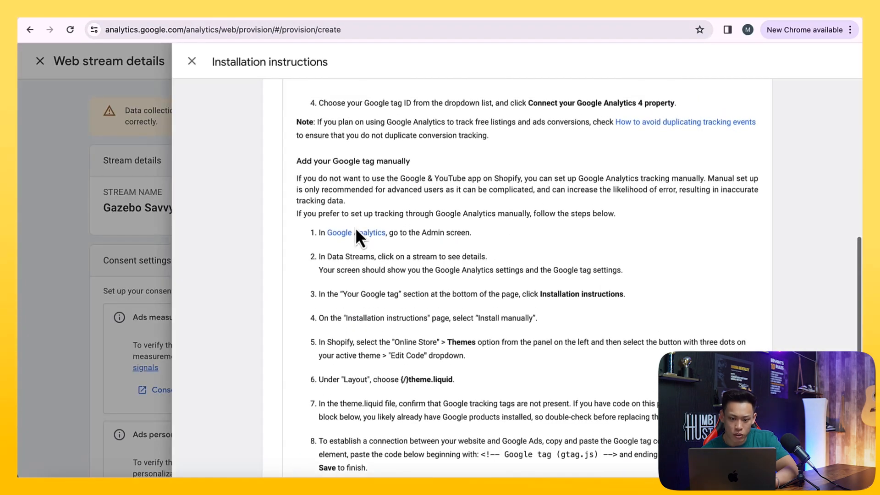
scroll(355, 227, up, 10)
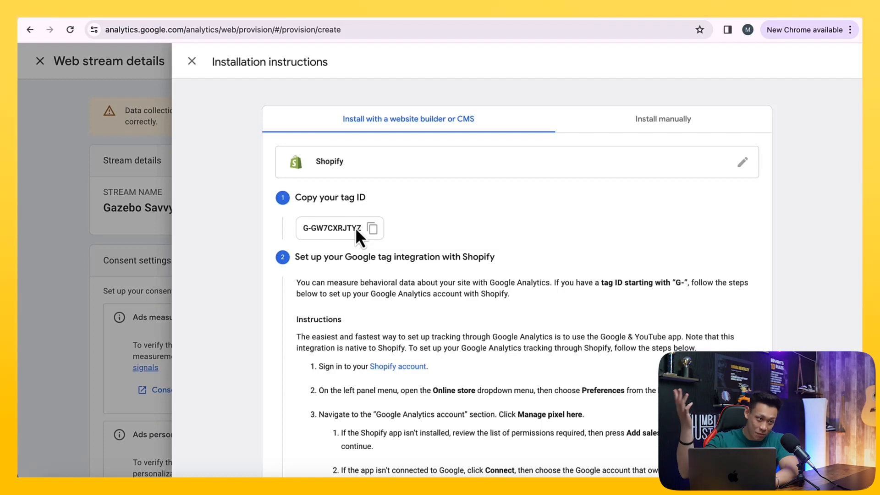
scroll(356, 227, down, 3)
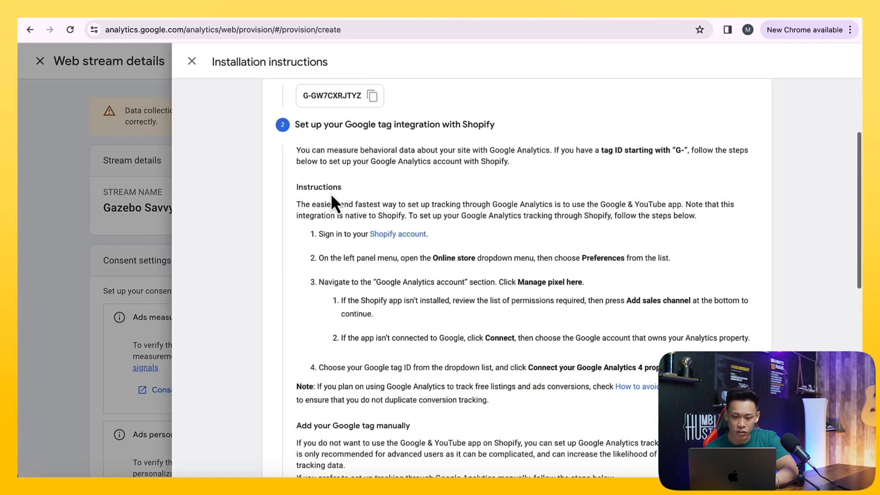
scroll(425, 276, up, 1)
scroll(424, 277, down, 1)
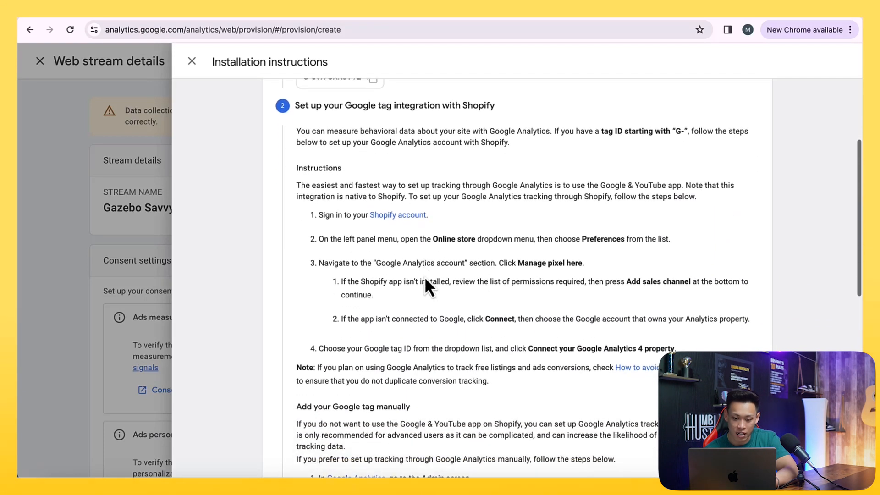
scroll(424, 276, down, 8)
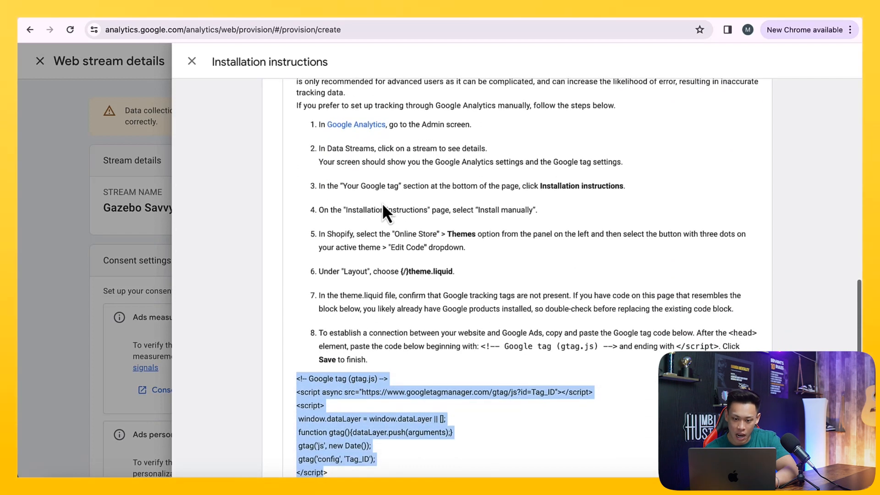
scroll(378, 216, down, 1)
scroll(348, 335, down, 1)
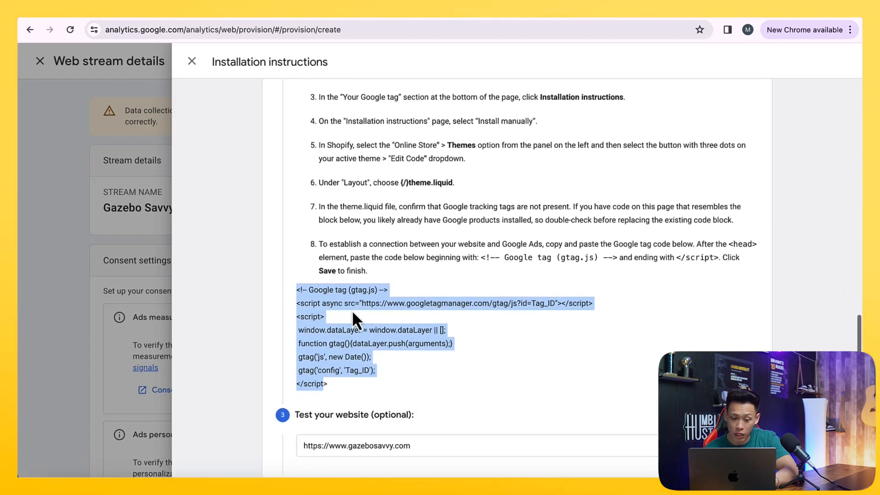
right_click(353, 312)
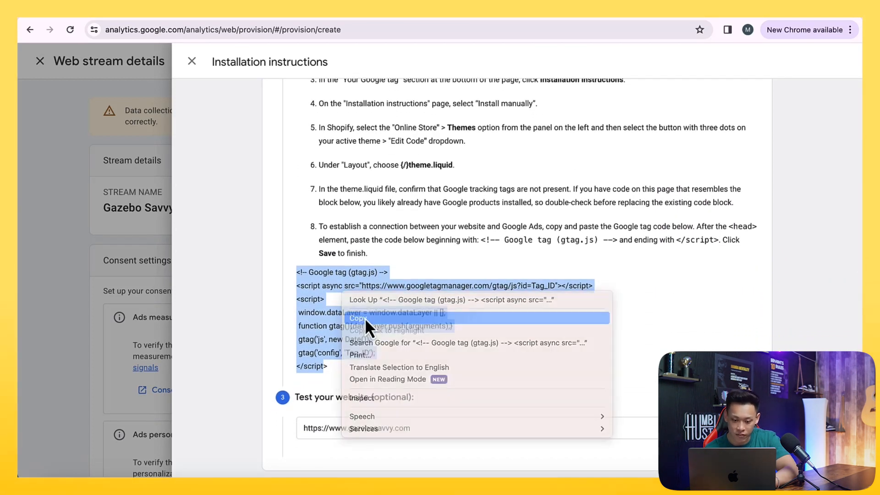
click(362, 317)
click(733, 428)
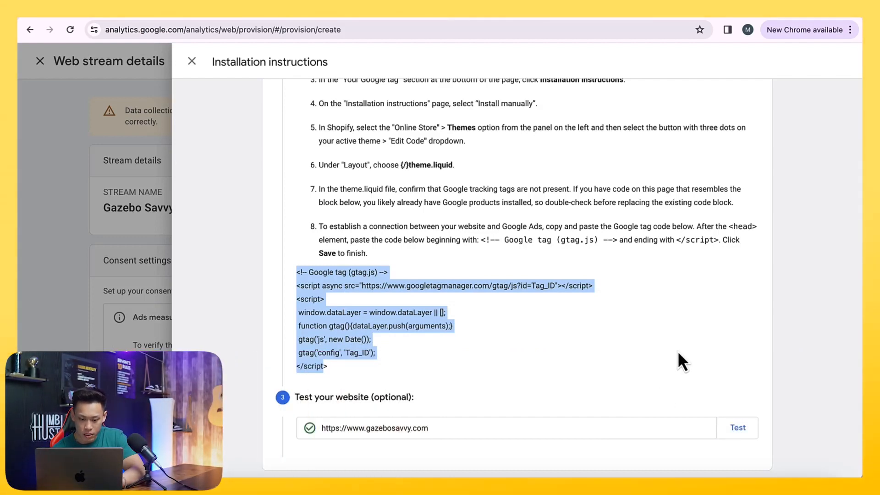
right_click(357, 321)
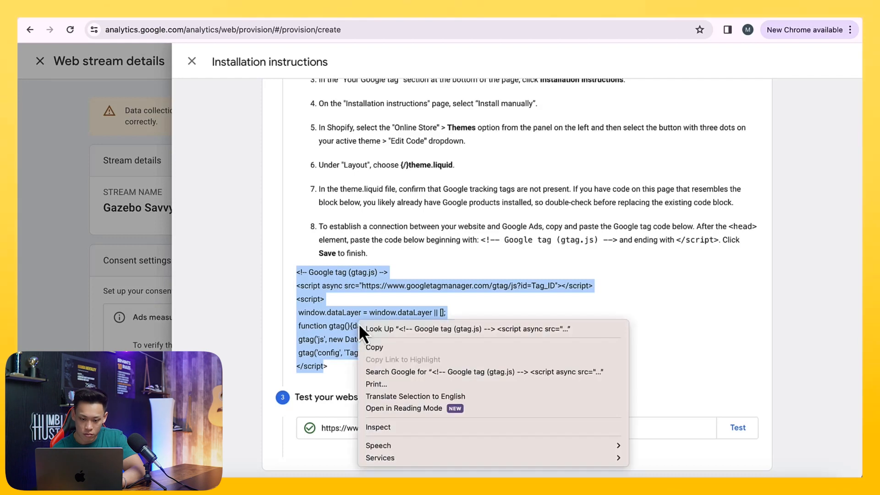
click(381, 349)
- Switch back to the Shopify admin and open the Online Store themes
scroll(367, 353, up, 1)
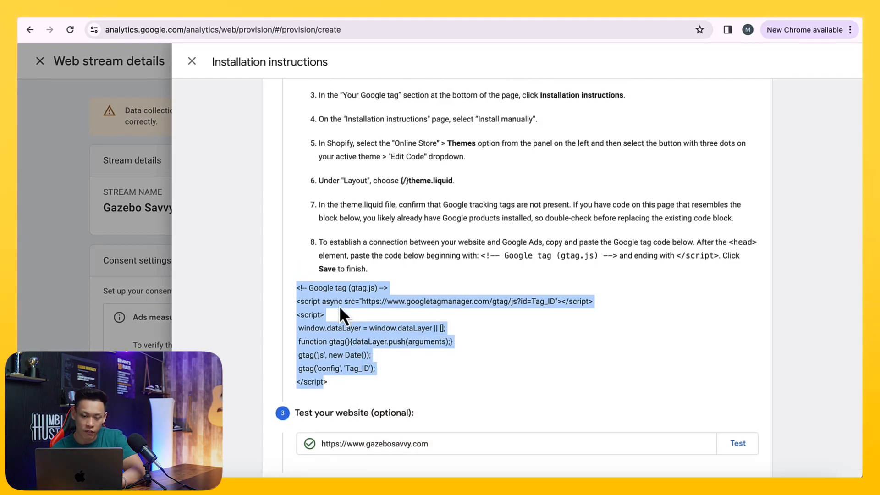
click(279, 18)
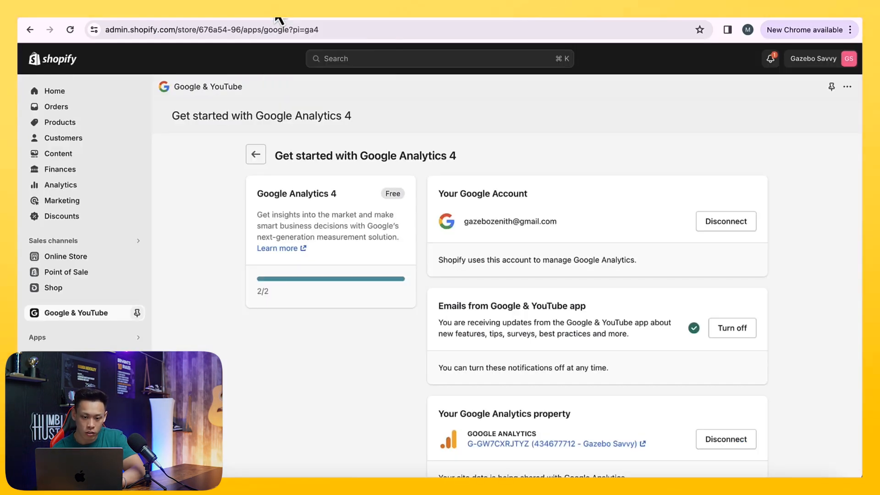
click(95, 256)
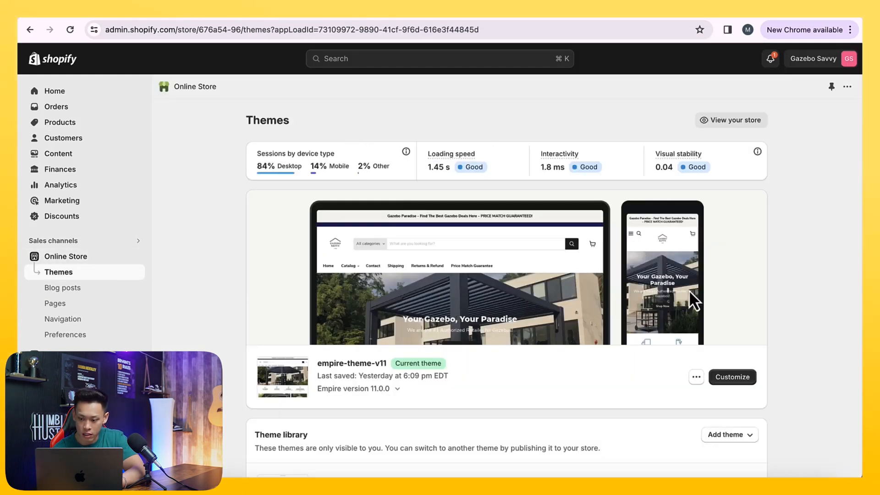
- Open the code editor for the current empire-theme-v11 theme
click(696, 377)
click(661, 342)
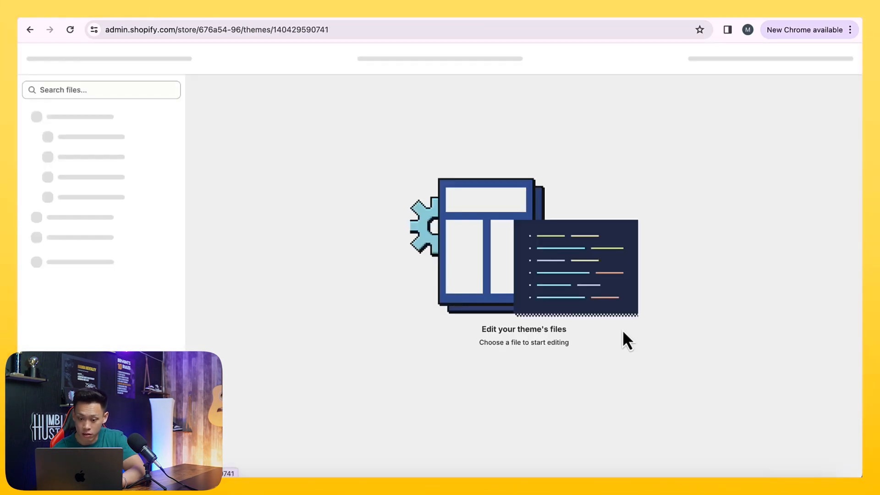
scroll(333, 265, down, 20)
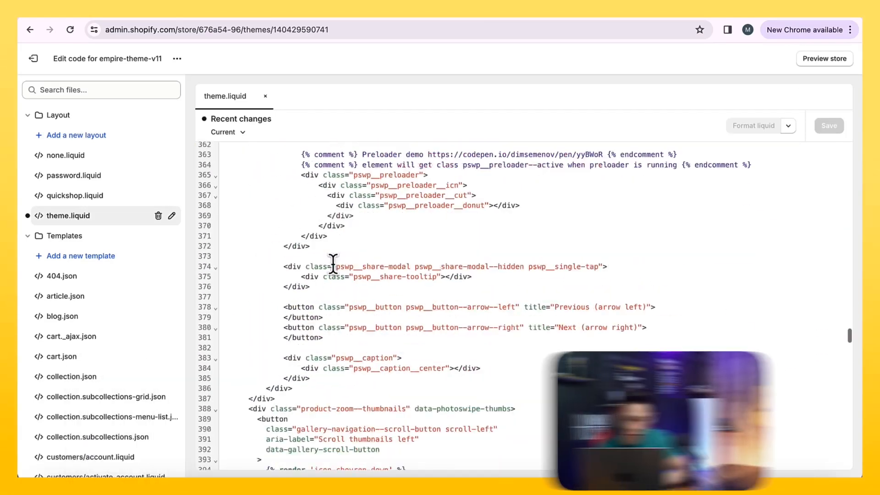
- Search theme.liquid for "head" to locate the closing head tag and the existing Google tag block
click(324, 295)
key(super+f)
text(head)
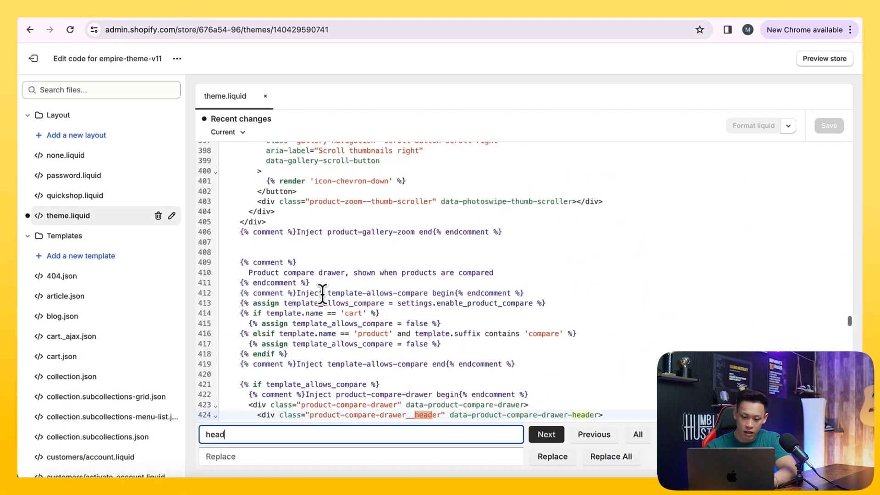
key(Return)
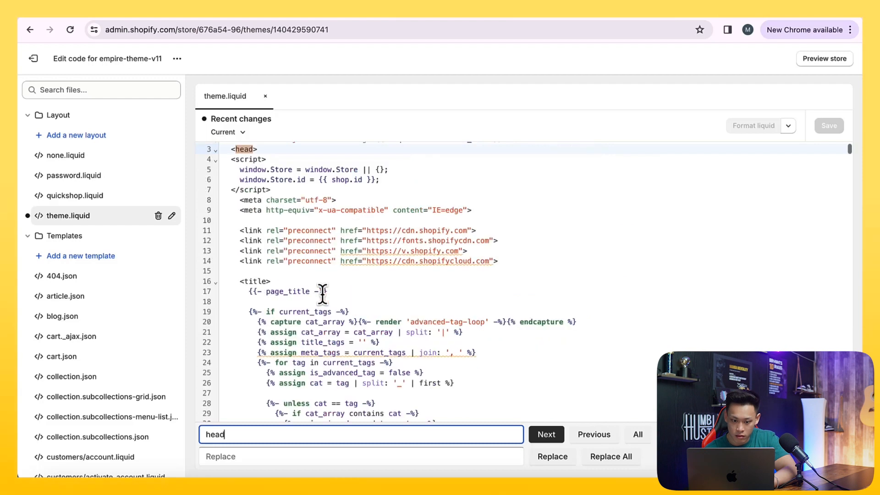
key(Return)
key(Return)
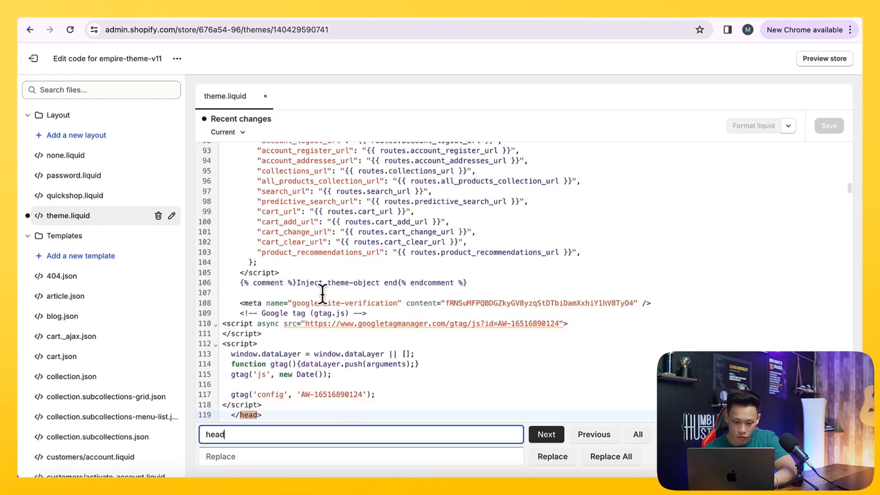
scroll(322, 293, down, 2)
click(275, 341)
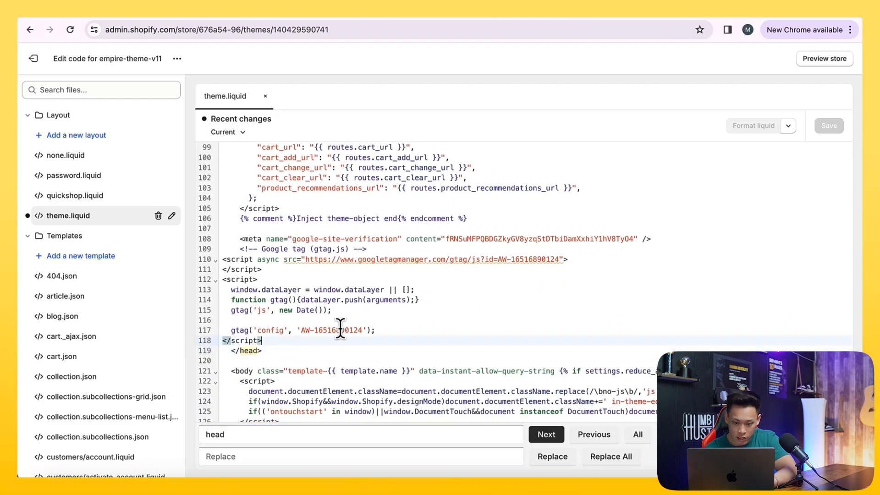
drag(364, 330, 285, 271)
- Paste the copied Google tag snippet after the existing tag block in the head, then undo the paste
click(269, 340)
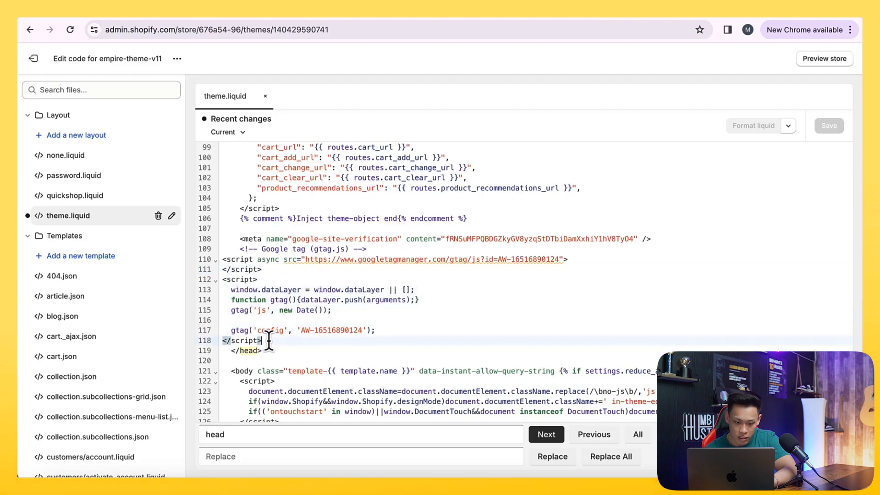
key(Return)
key(super+v)
scroll(291, 339, down, 3)
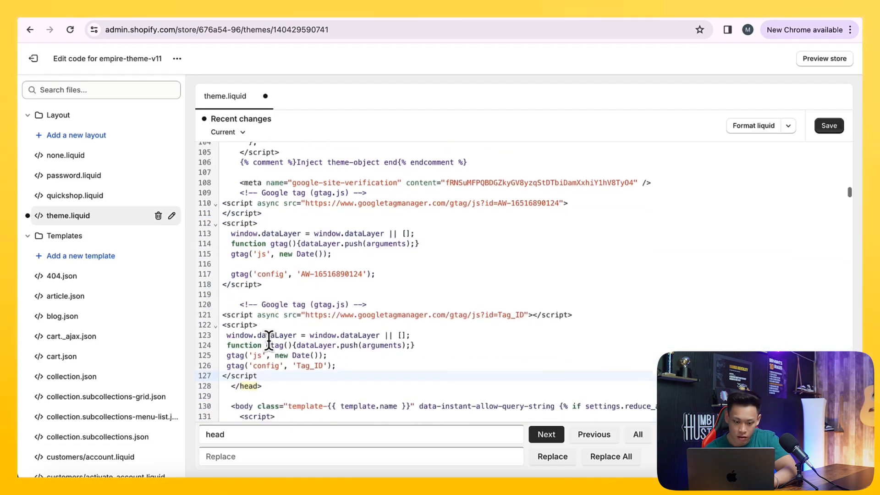
drag(300, 355, 320, 355)
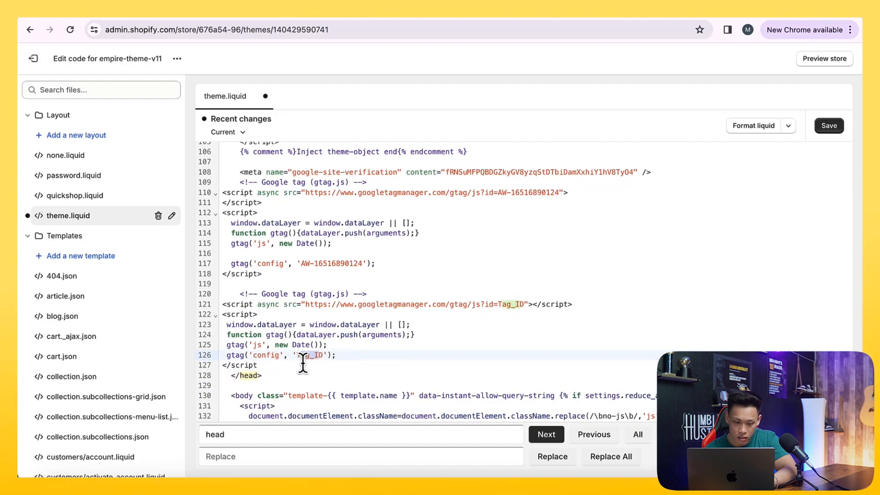
key(super+z)
- Return to the Analytics installation instructions, open the manual installation code and test the website
click(218, 13)
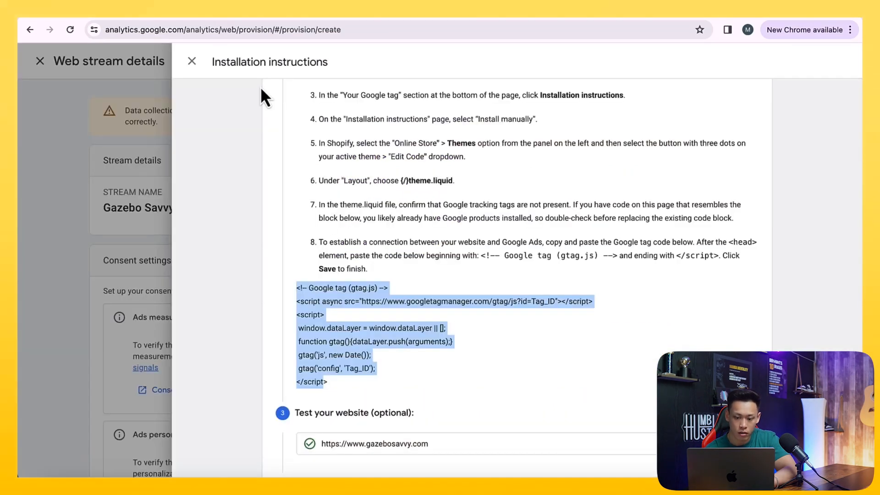
scroll(354, 300, down, 1)
scroll(637, 402, up, 10)
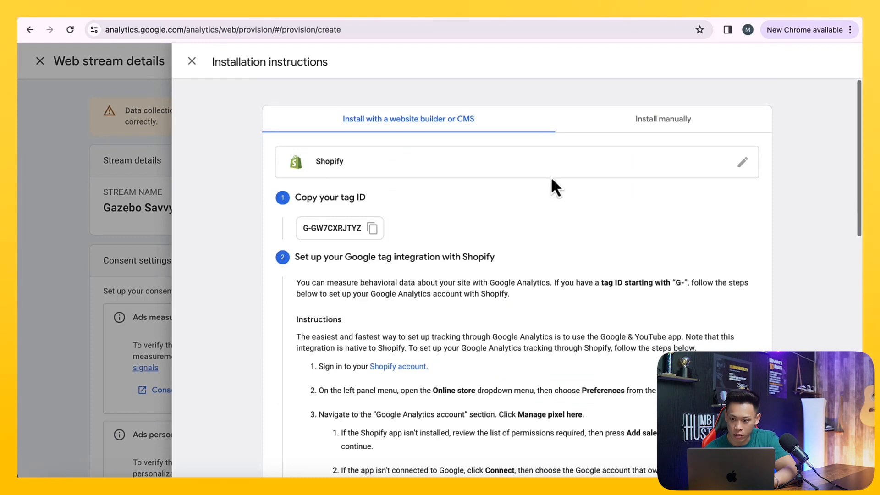
click(623, 127)
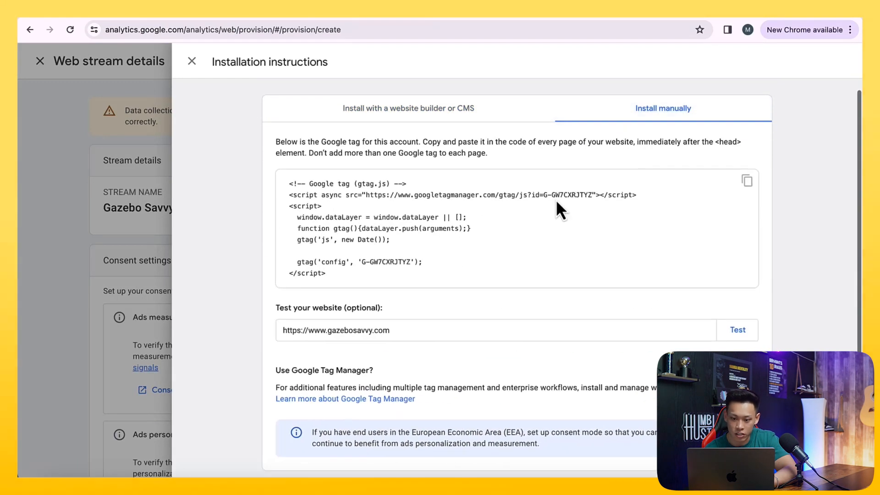
click(728, 330)
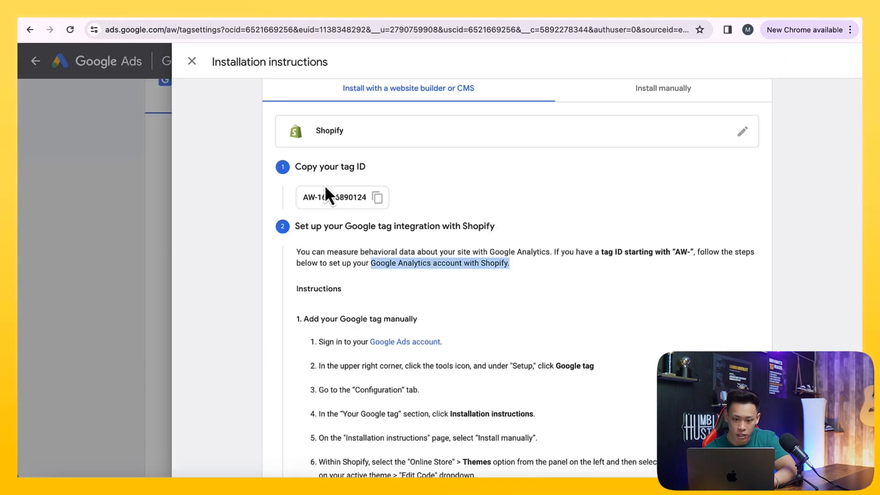
- Review the Google Ads tag instructions for Shopify and open its manual installation code
scroll(326, 188, down, 2)
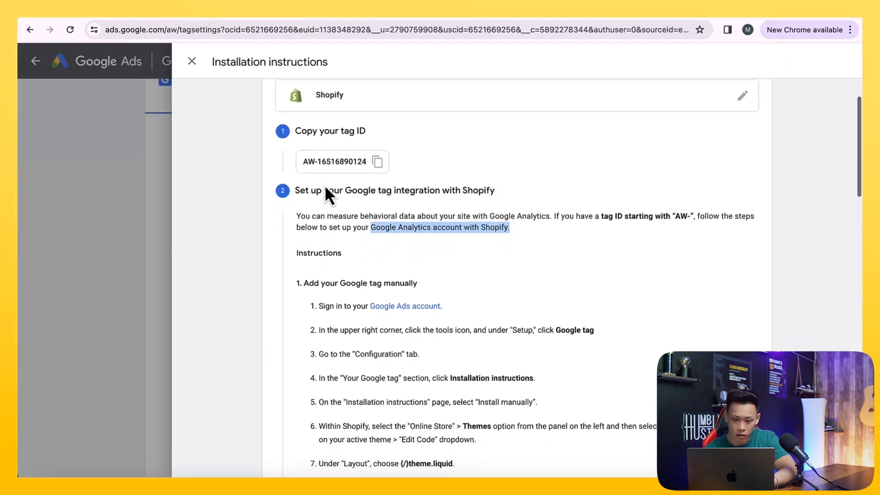
scroll(329, 222, down, 7)
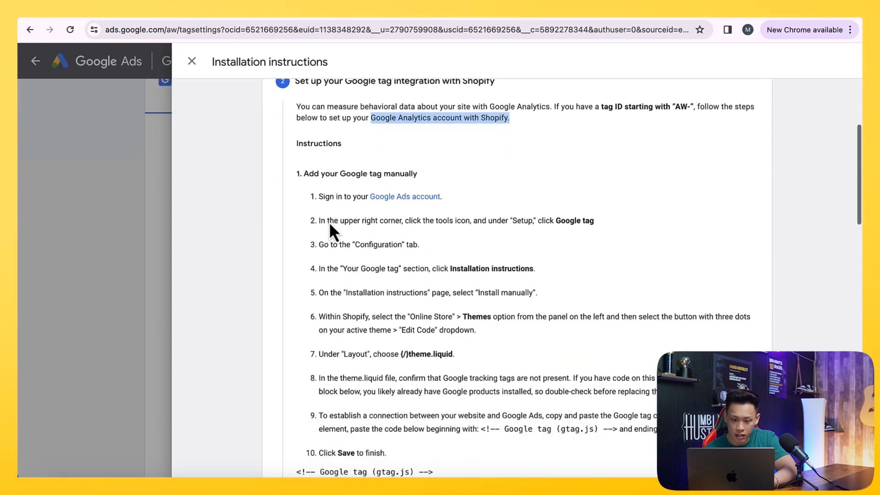
scroll(329, 222, down, 5)
scroll(329, 222, up, 10)
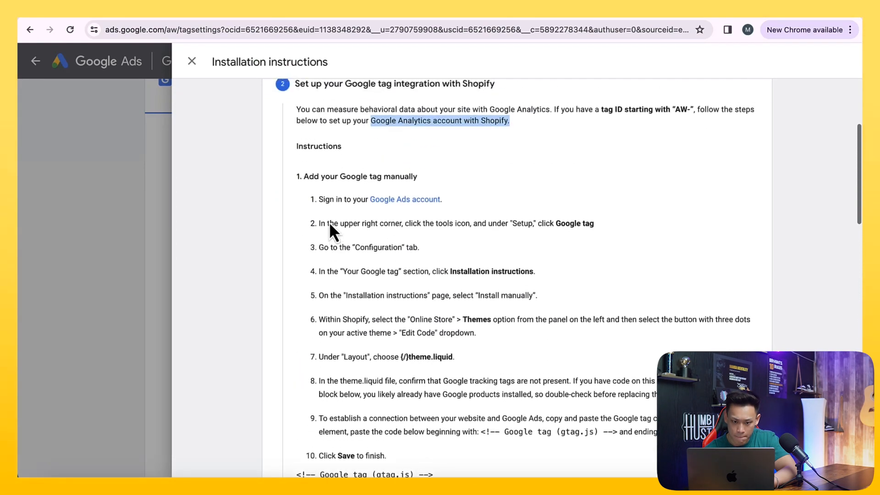
scroll(329, 222, down, 1)
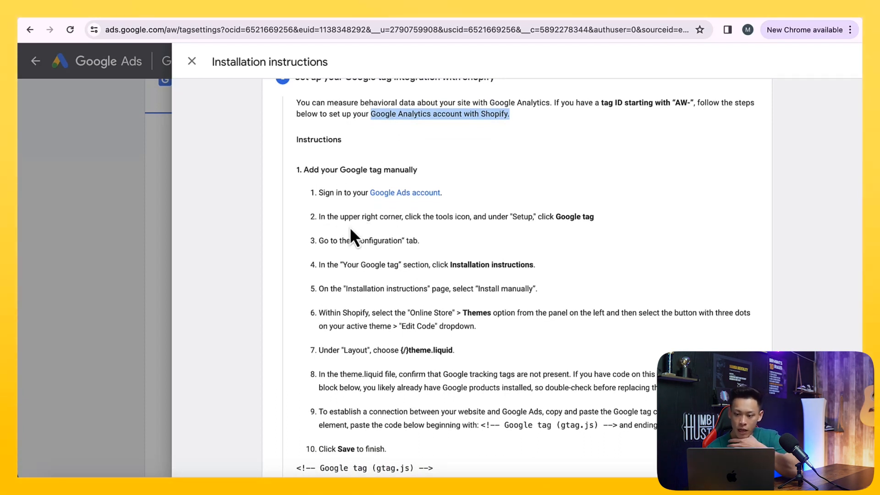
drag(361, 241, 391, 241)
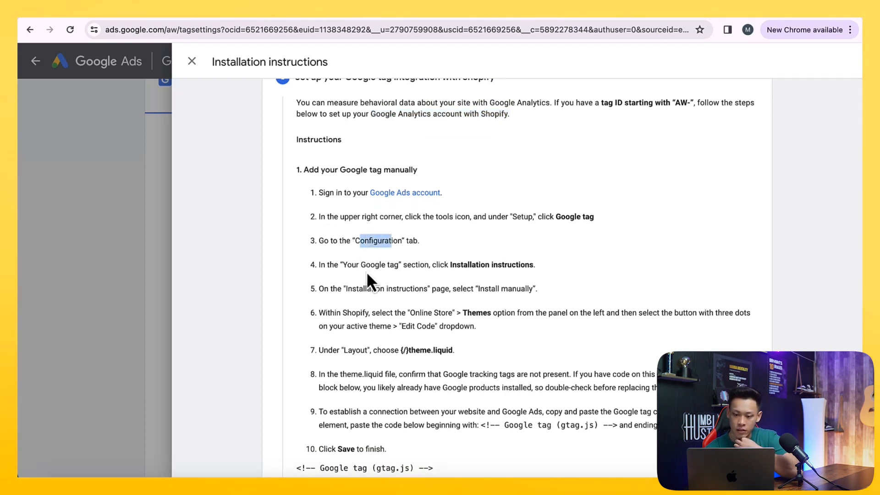
drag(367, 271, 458, 271)
scroll(403, 299, up, 4)
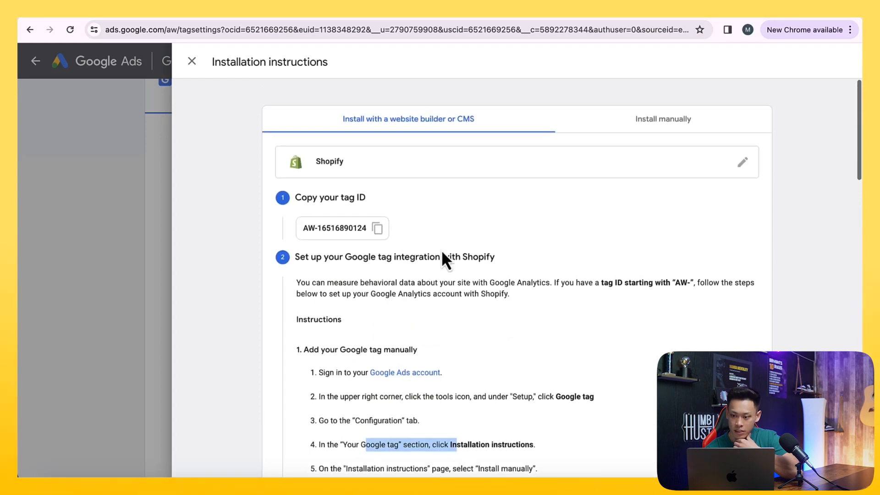
click(629, 125)
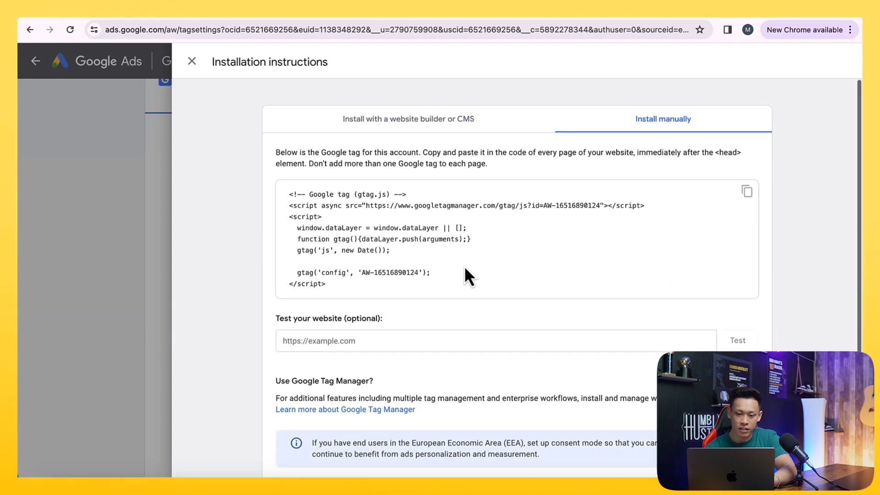
click(602, 331)
text(www.gazebosav)
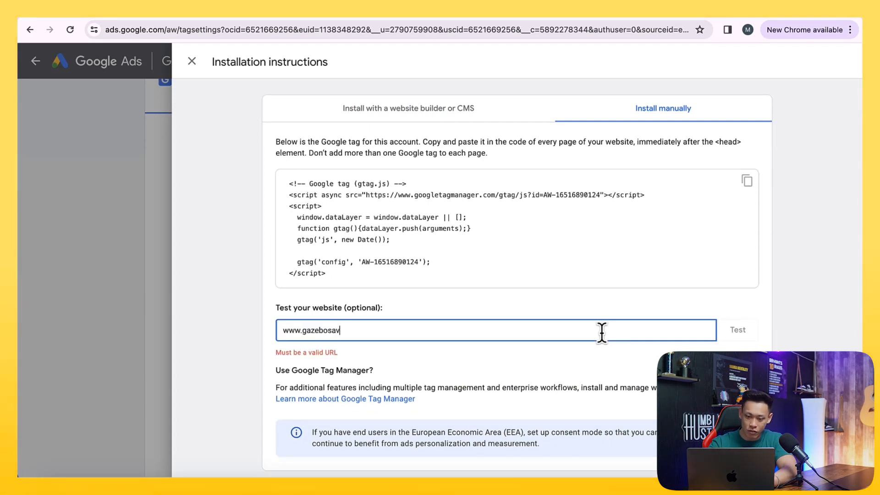
click(743, 328)
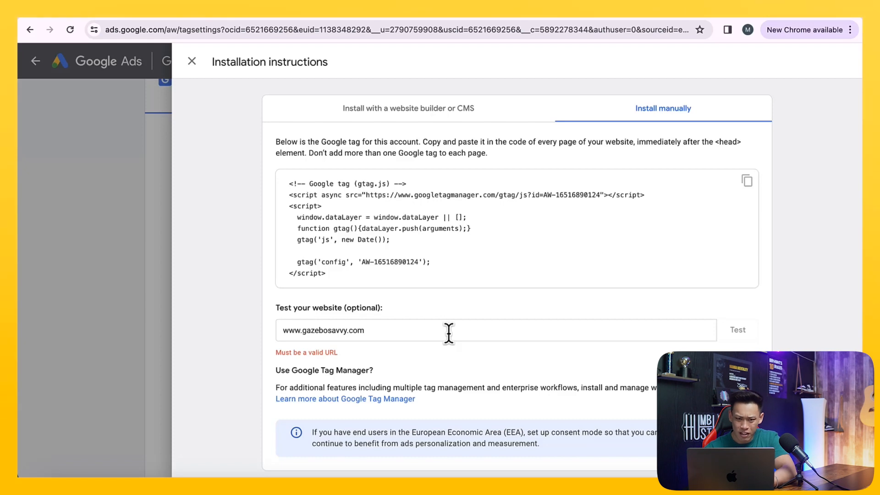
key(super+t)
text(gazebosavvy.com)
key(super+a)
key(super+c)
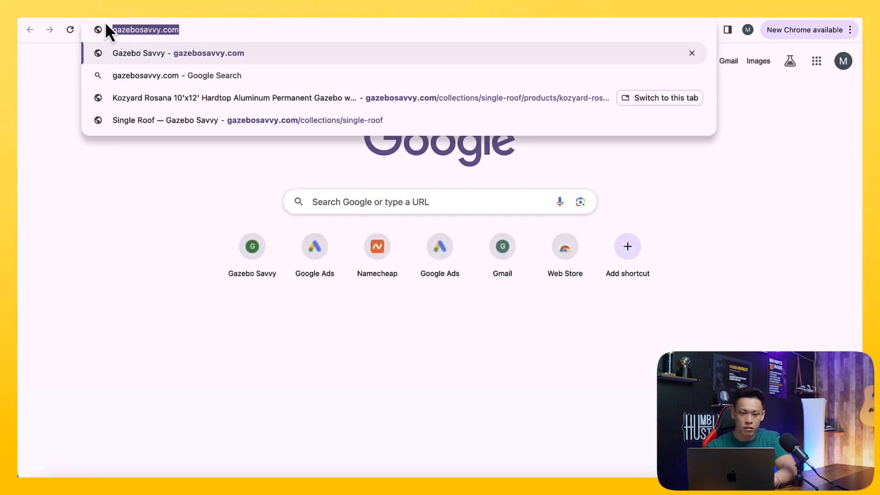
key(super+w)
click(366, 330)
key(super+a)
key(super+v)
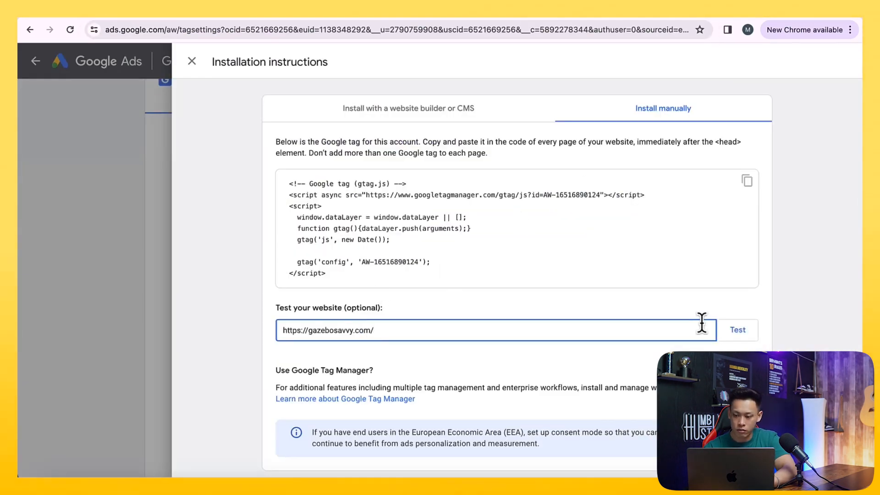
click(738, 330)
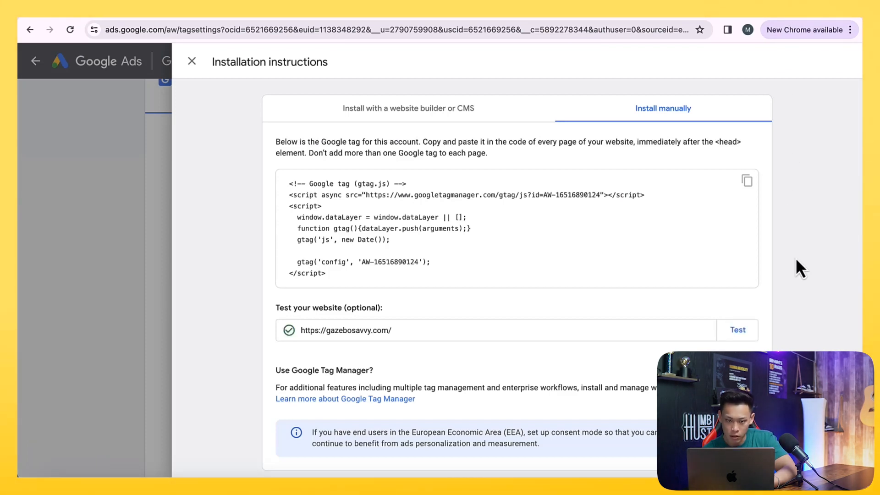
- Compare the Google Ads tag code with the tag block already in theme.liquid
drag(442, 283, 280, 184)
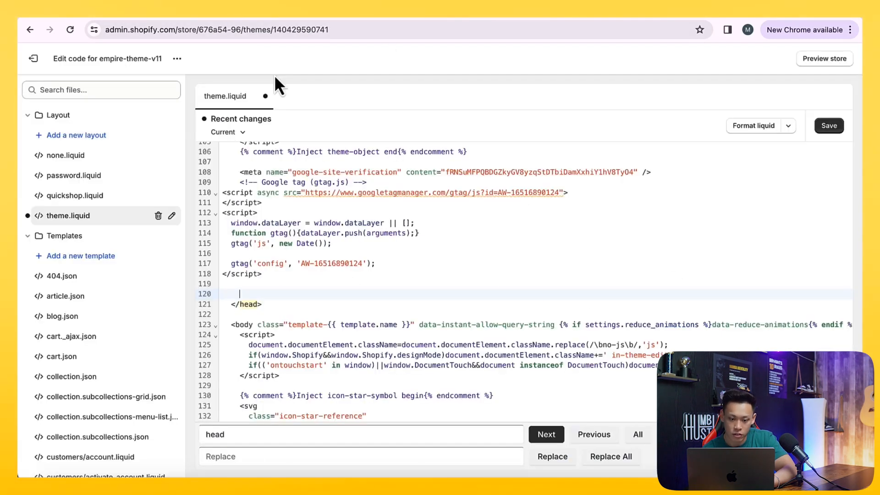
scroll(316, 196, up, 2)
drag(264, 297, 231, 206)
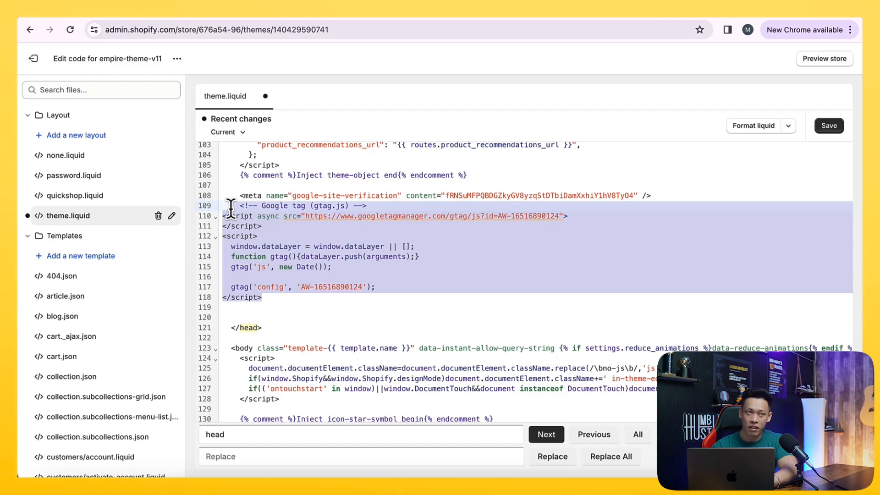
click(96, 11)
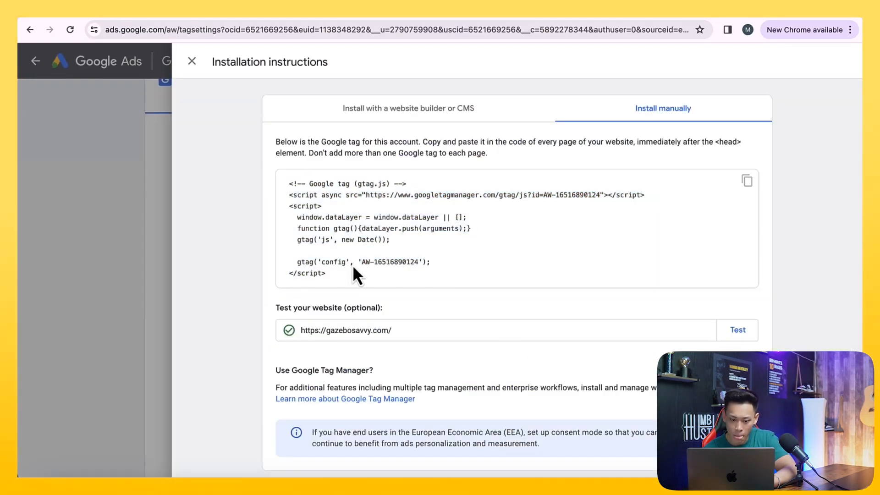
- Recheck the Shopify instructions and copy the Google Ads manual tag code
drag(340, 271, 281, 184)
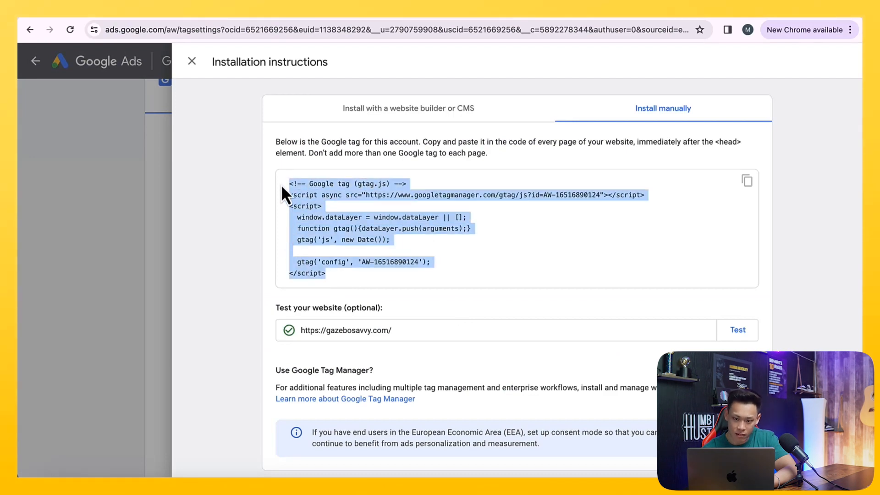
click(397, 115)
scroll(409, 185, down, 1)
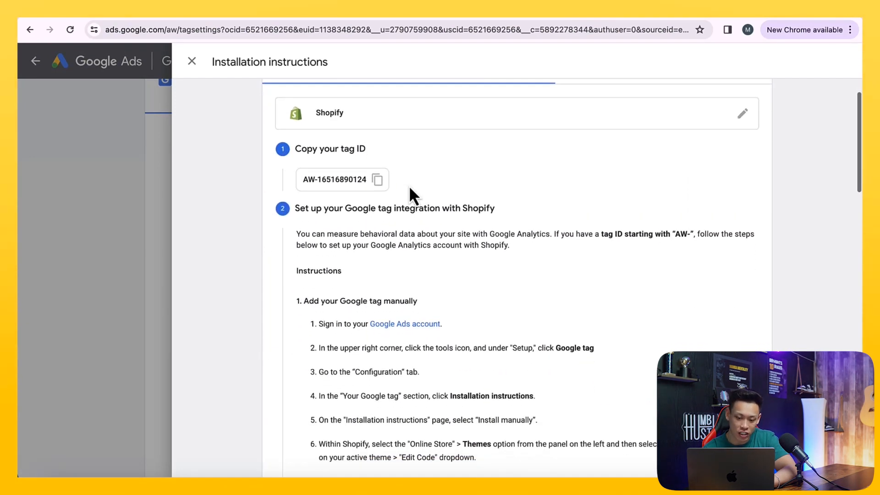
scroll(409, 185, down, 10)
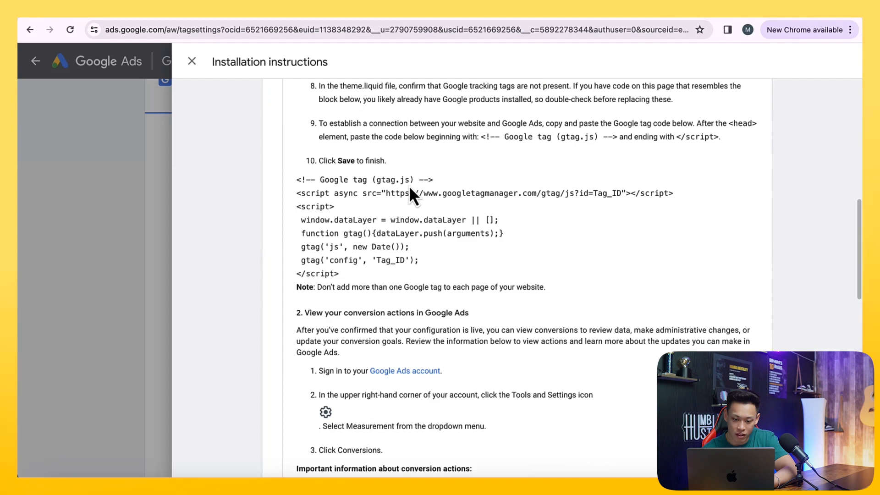
scroll(409, 185, up, 10)
click(625, 115)
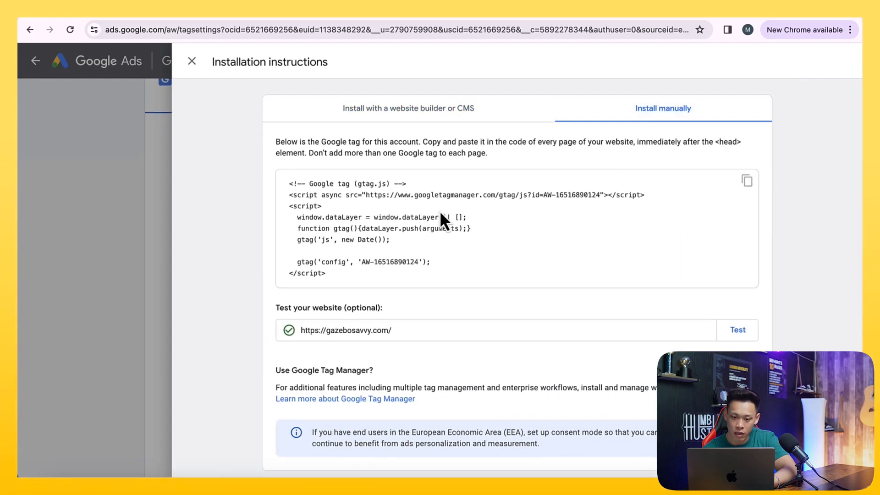
drag(328, 275, 288, 180)
key(ctrl+c)
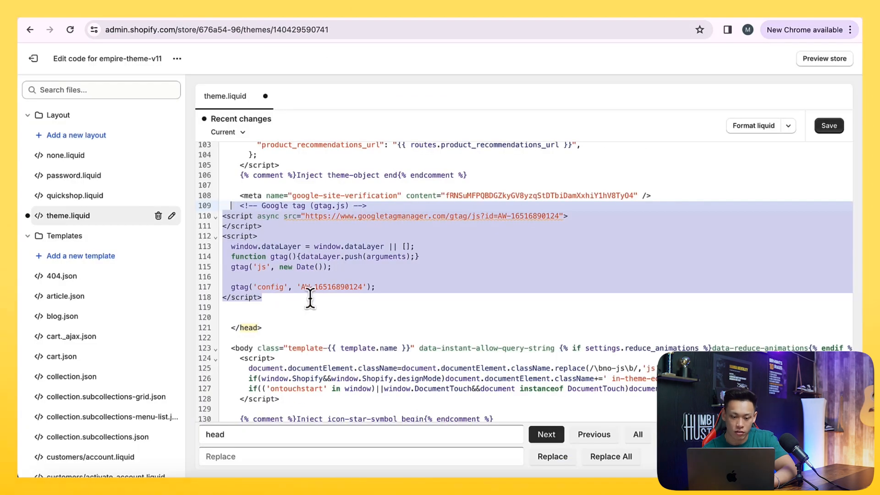
- Paste the Google Ads tag below the existing one in theme.liquid, then undo the paste
click(264, 315)
key(ctrl+v)
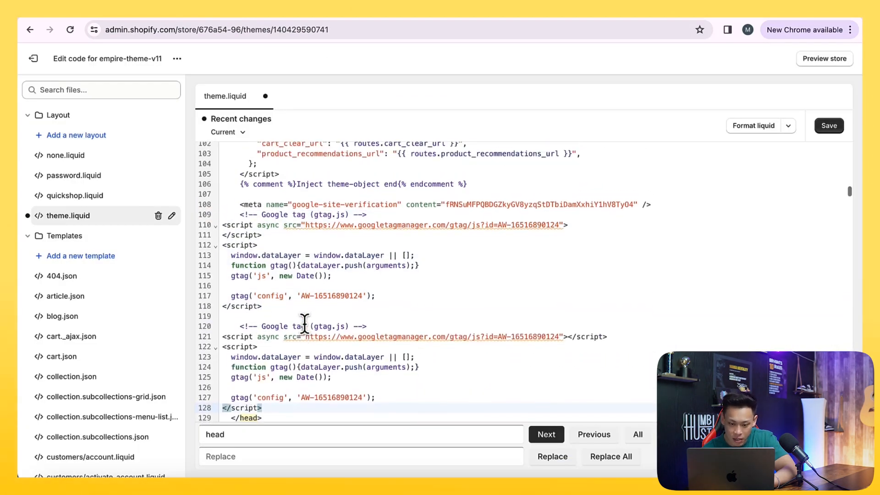
key(ctrl+z)
scroll(318, 344, up, 2)
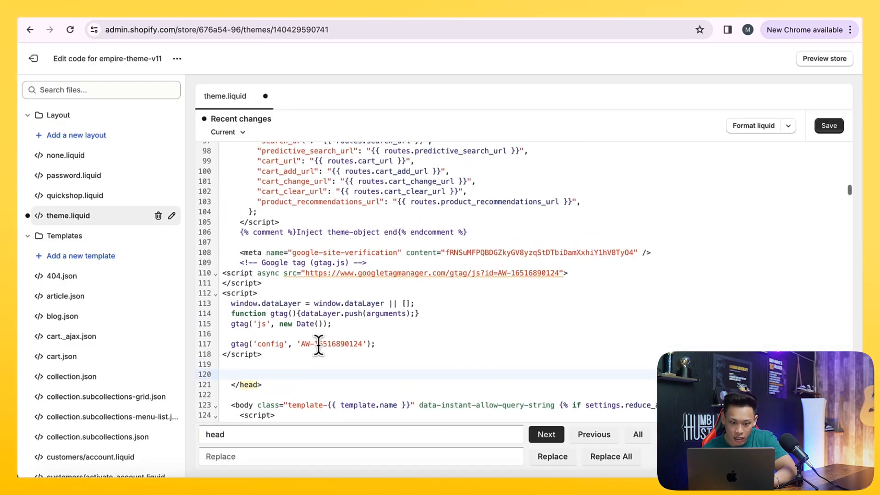
- Search the theme.liquid code with the editor's find box
scroll(319, 304, up, 1)
key(ctrl+f)
text(an)
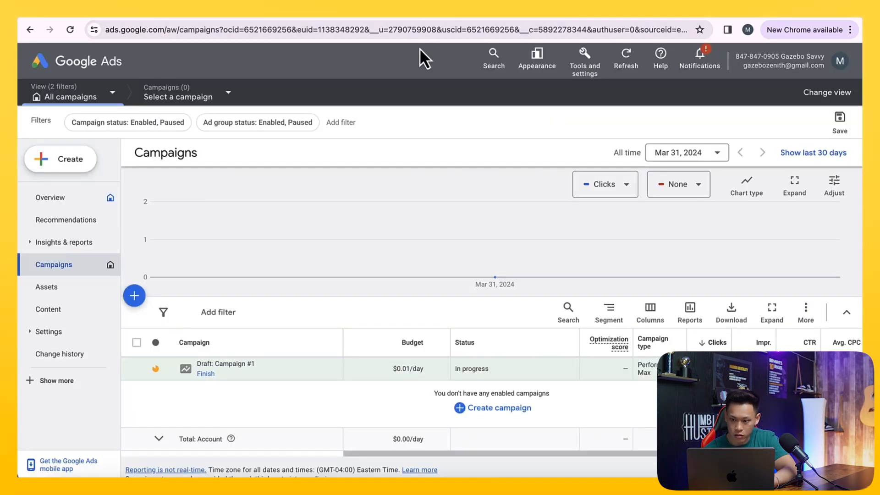
- Open the Google tag settings in Google Ads and check the tag's detection status
click(585, 63)
click(606, 251)
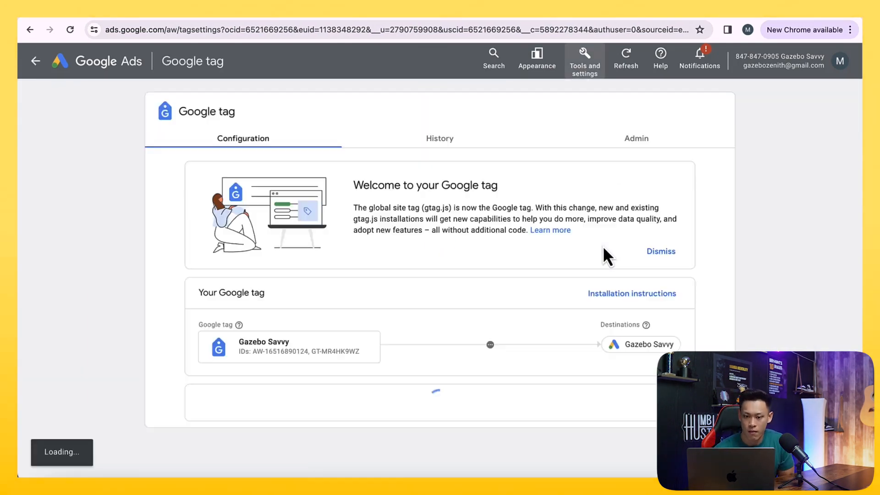
scroll(552, 248, down, 3)
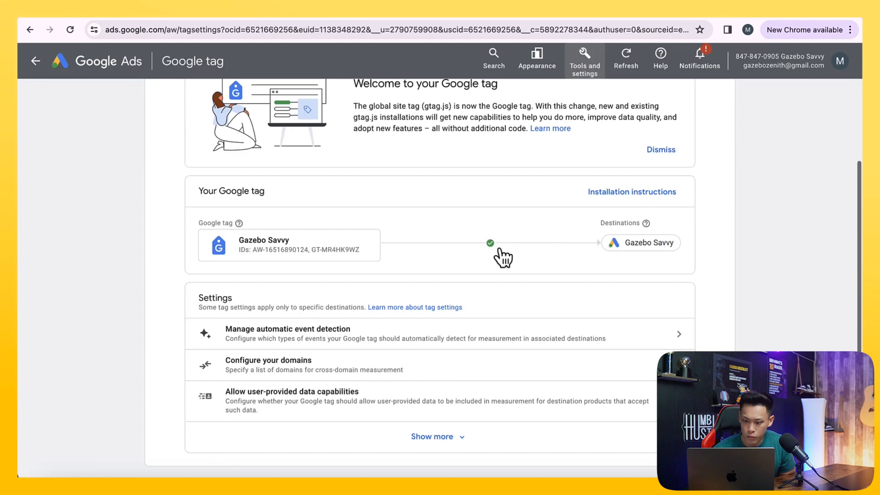
mouse_move(493, 250)
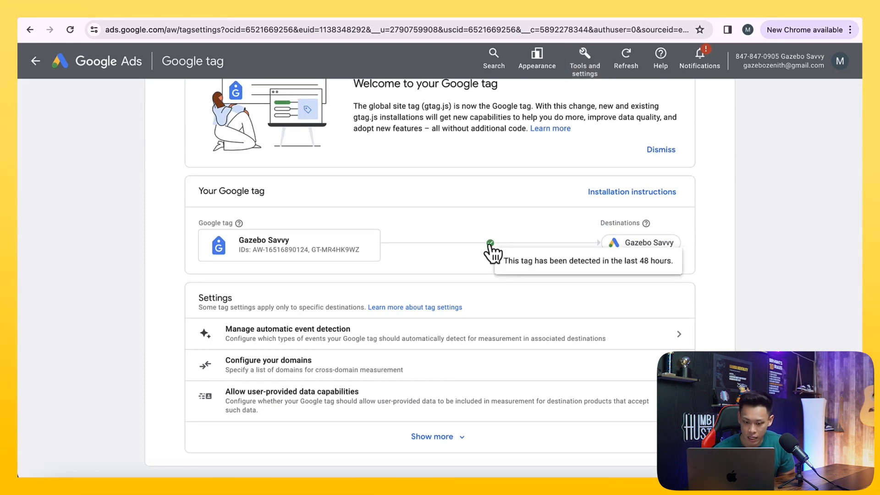
scroll(491, 252, up, 3)
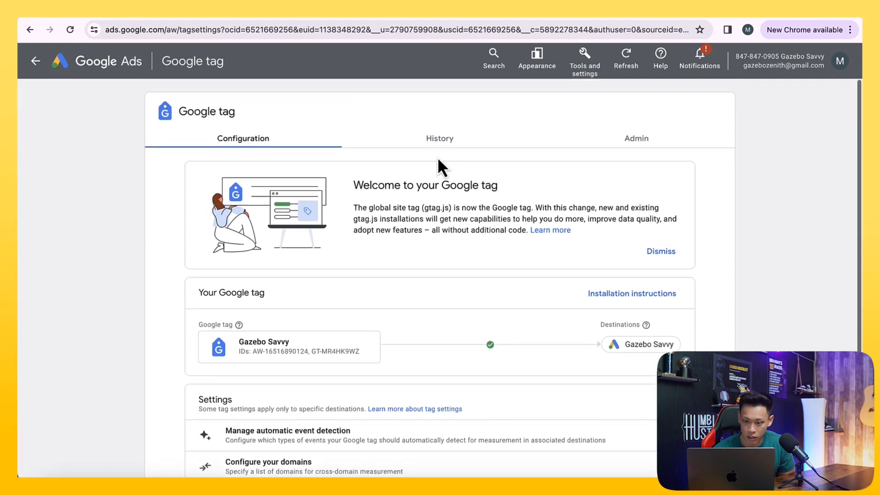
- Open the Google tag's Admin section and review the Manage Google tag details
click(471, 148)
click(615, 152)
scroll(553, 181, down, 1)
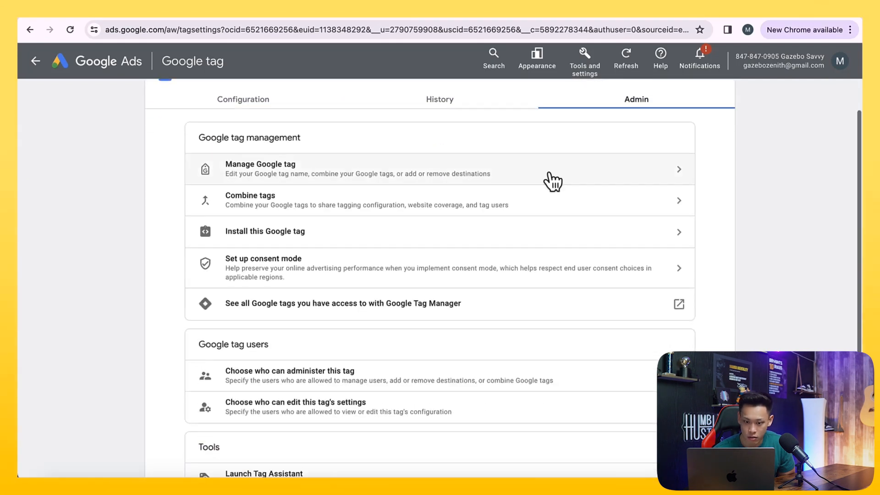
click(549, 173)
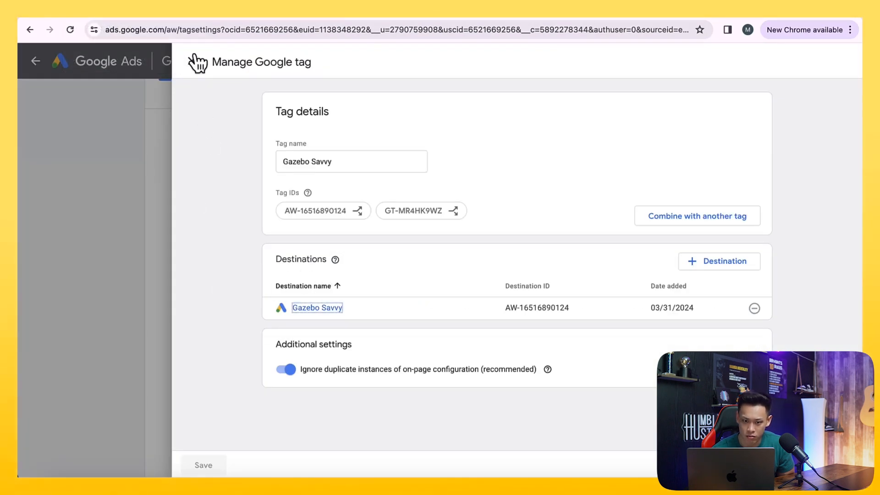
click(197, 63)
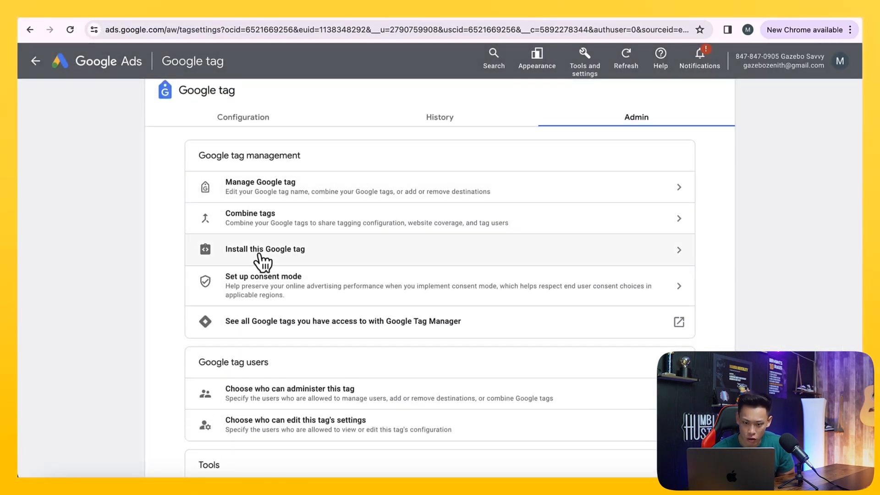
click(263, 263)
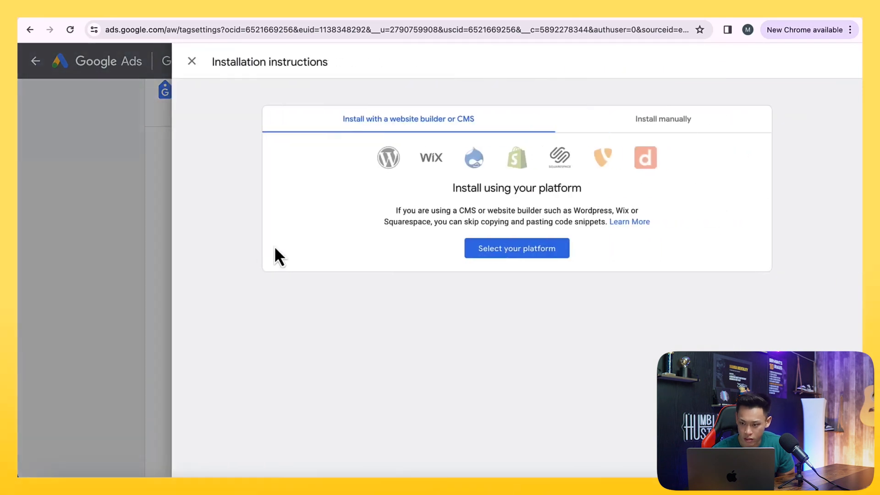
click(650, 129)
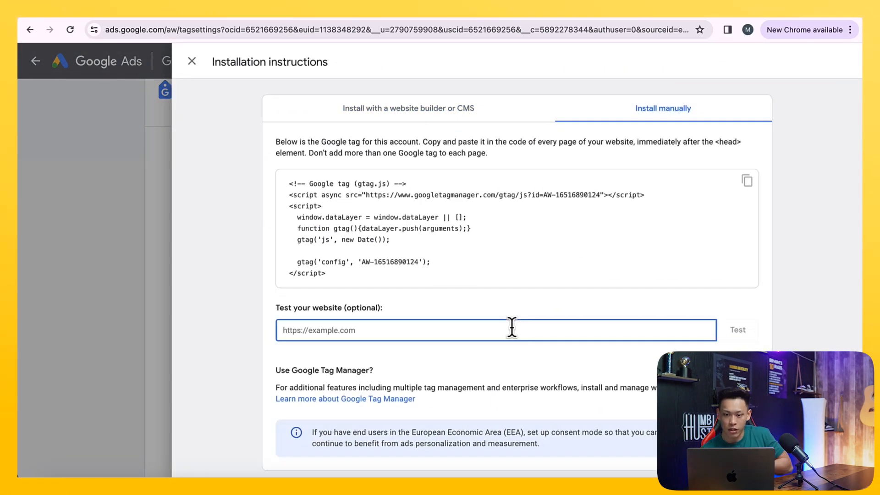
key(super+v)
key(super+z)
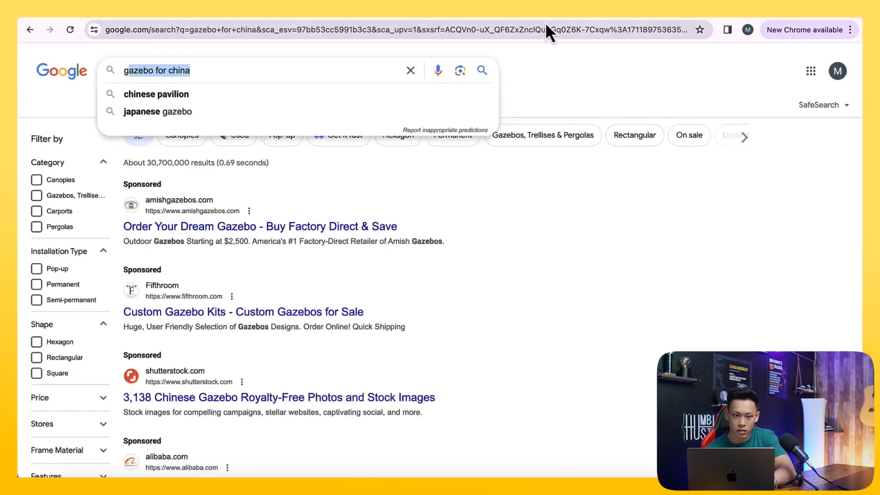
click(417, 28)
text(gazebosavvy.com)
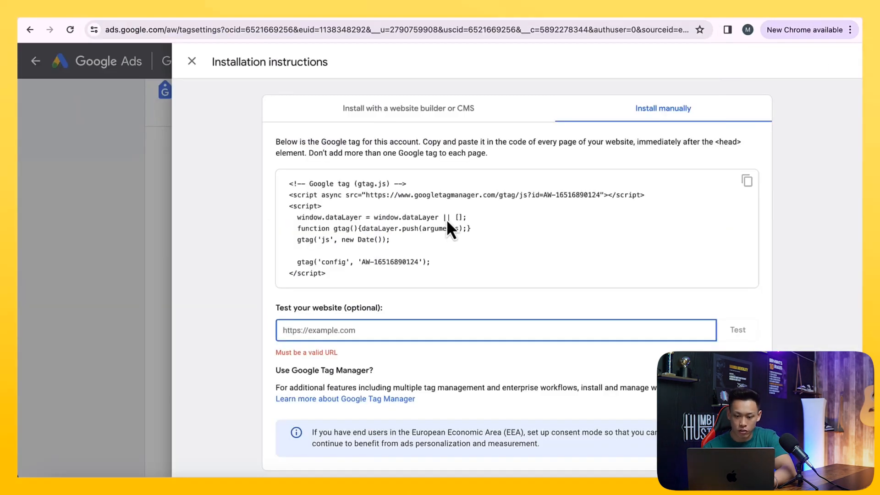
text(https://gazebosavvy.com/)
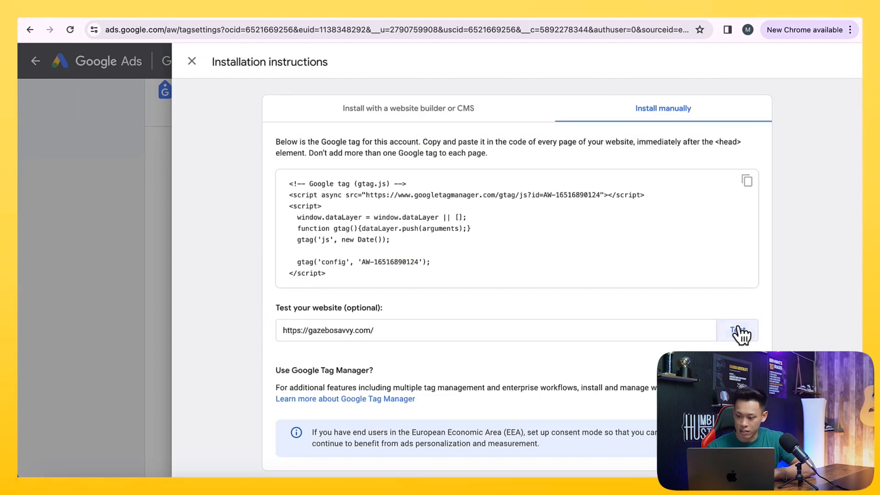
click(738, 330)
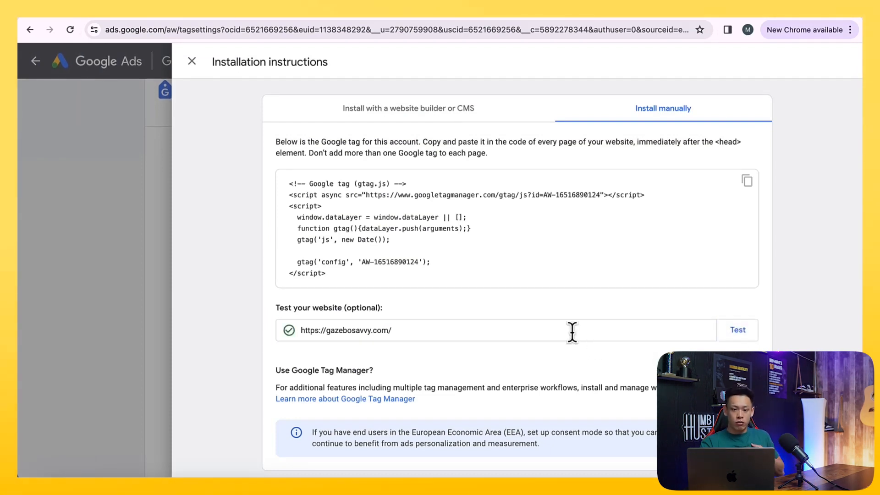
click(204, 11)
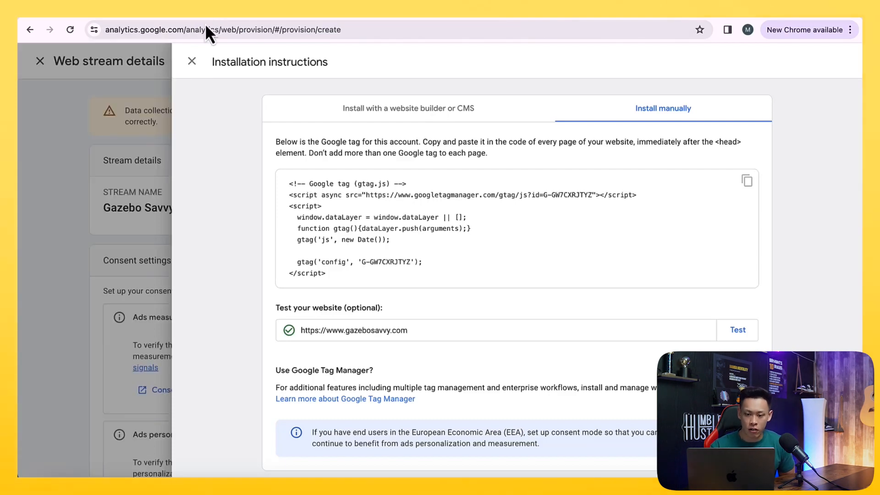
click(725, 331)
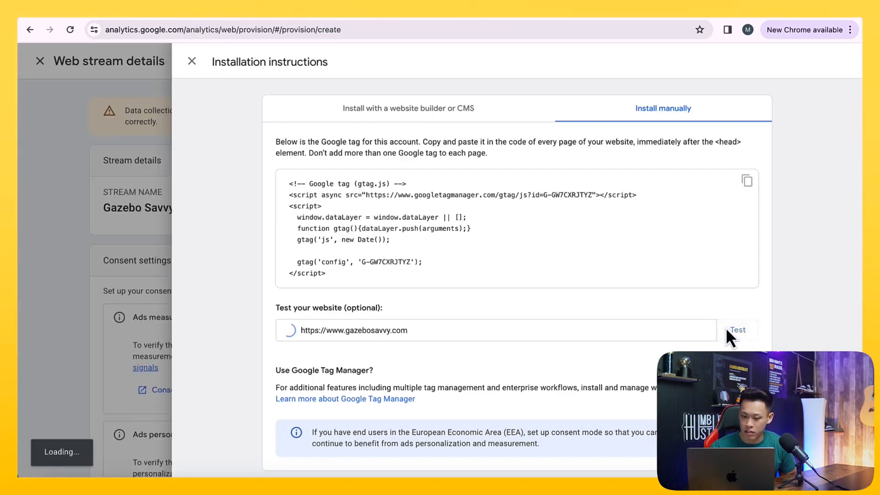
- Finish the Analytics data collection setup and save the email communication preferences with all options unchecked
click(178, 315)
click(88, 92)
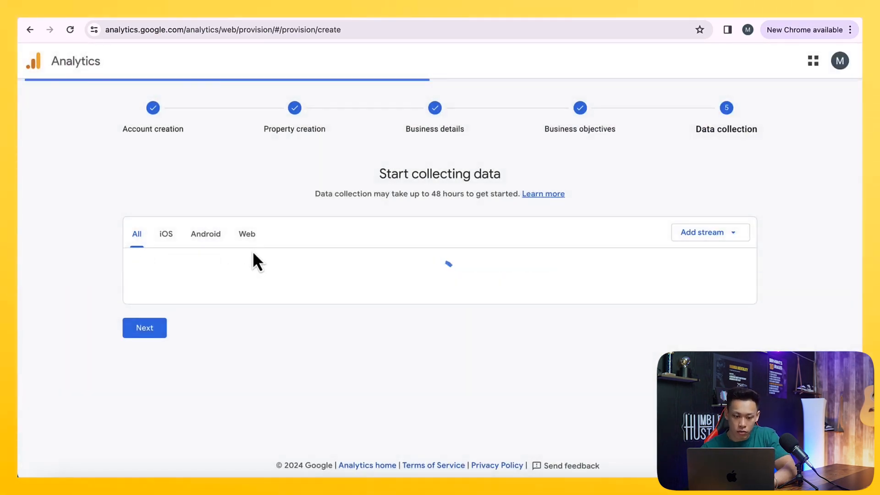
click(144, 304)
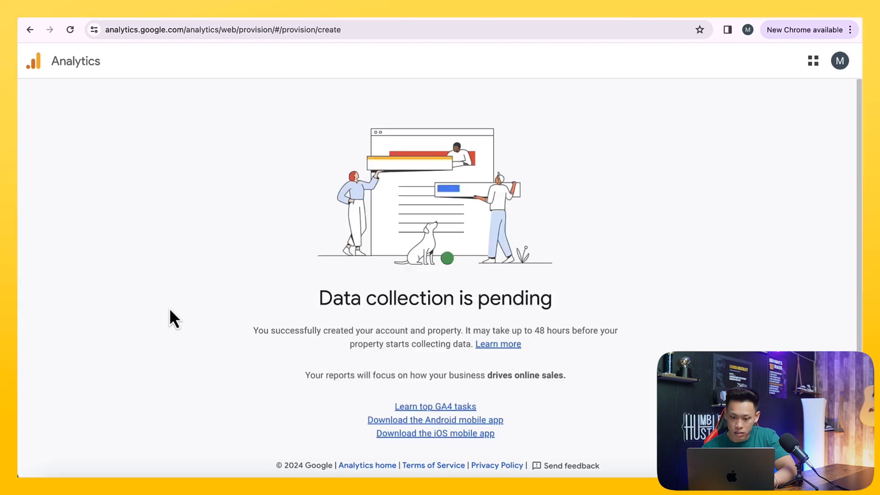
click(407, 443)
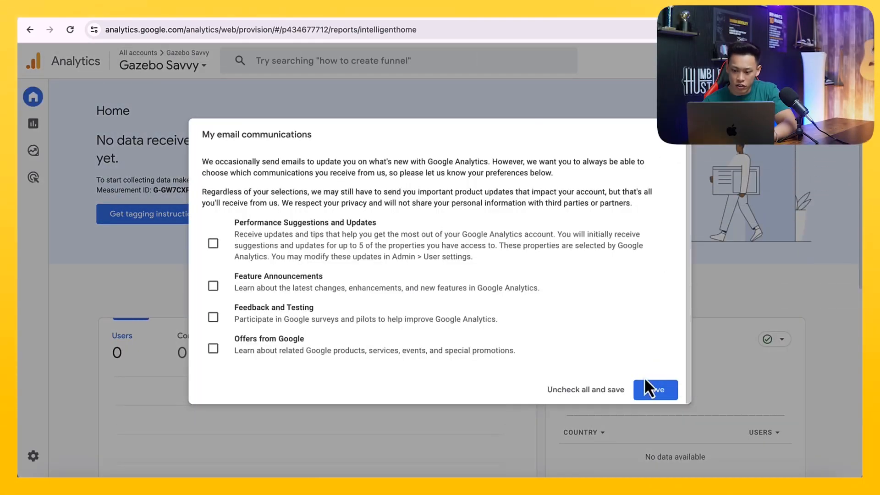
click(654, 390)
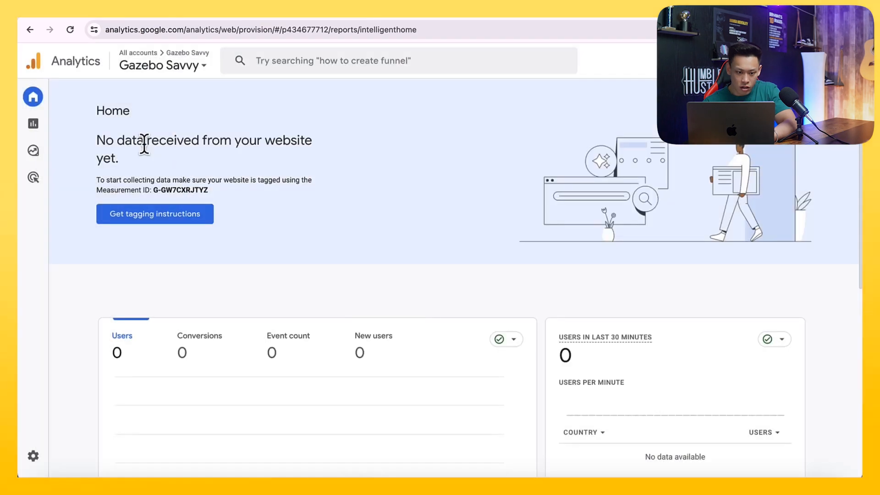
- Open the tagging instructions and read the web stream's data collection warning
click(148, 221)
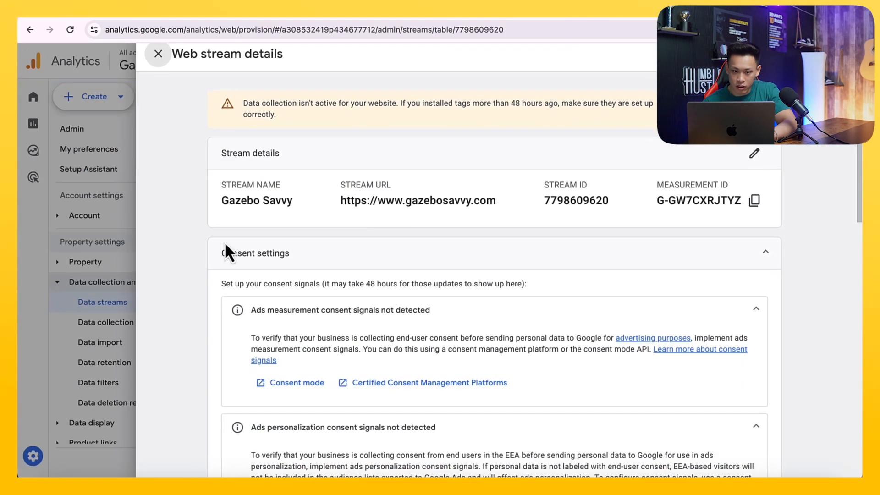
scroll(224, 242, down, 10)
scroll(226, 247, up, 10)
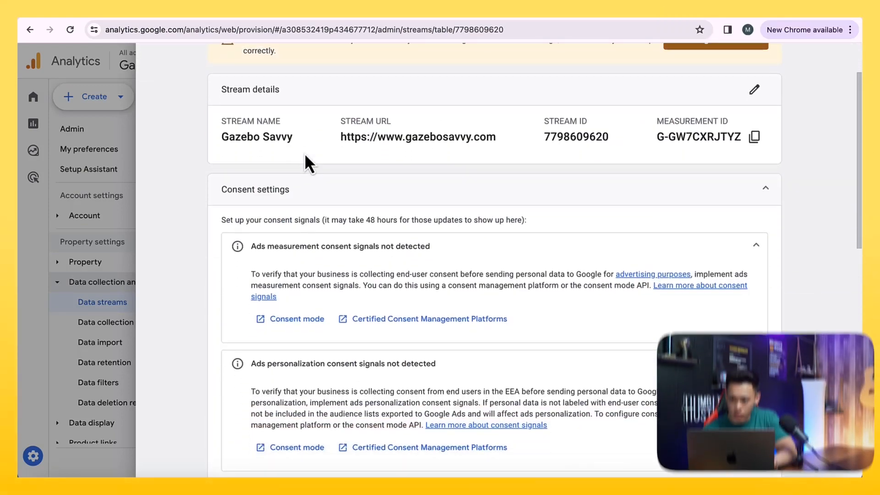
drag(320, 100, 410, 100)
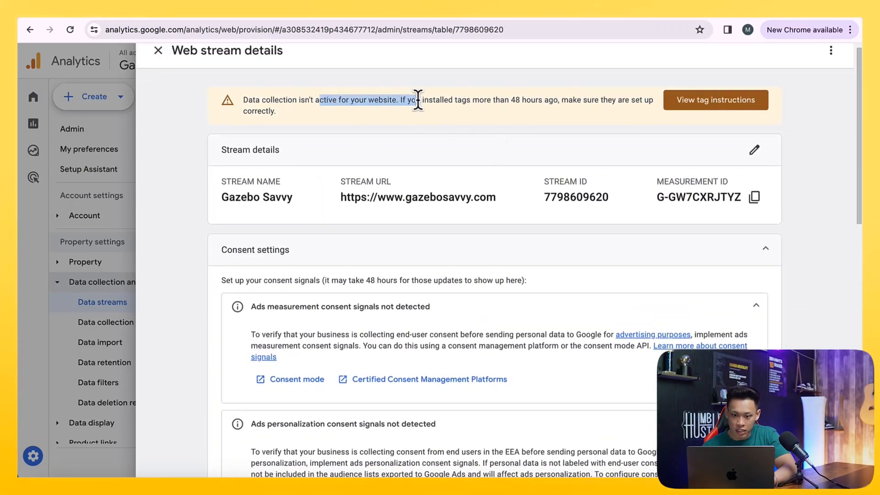
click(489, 104)
click(680, 101)
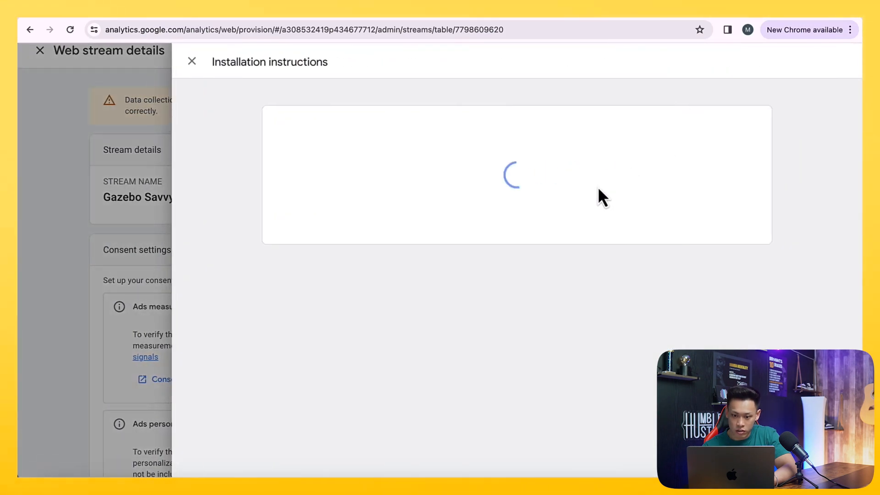
click(667, 129)
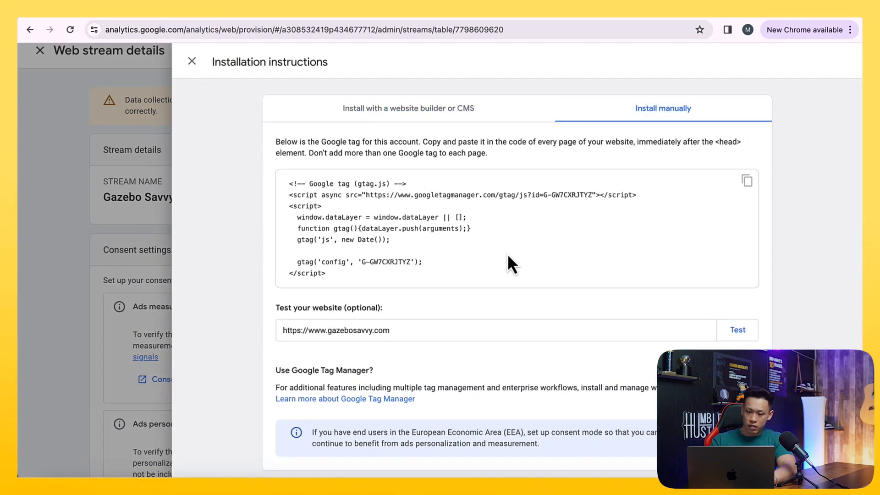
click(743, 331)
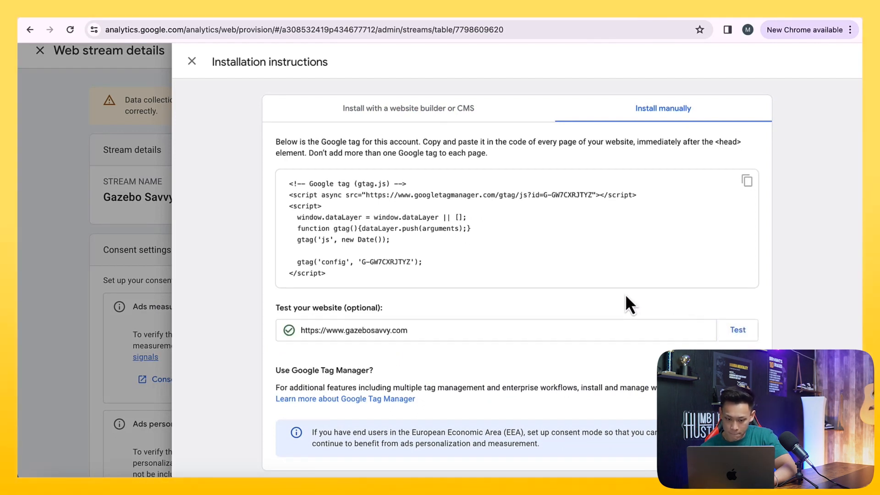
- Close the instructions and web stream details and return to Analytics Home
click(116, 162)
click(96, 113)
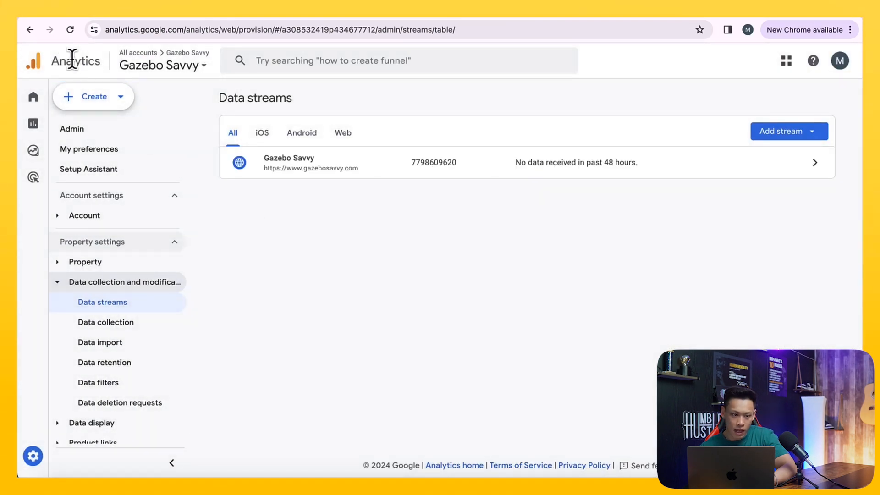
mouse_move(41, 111)
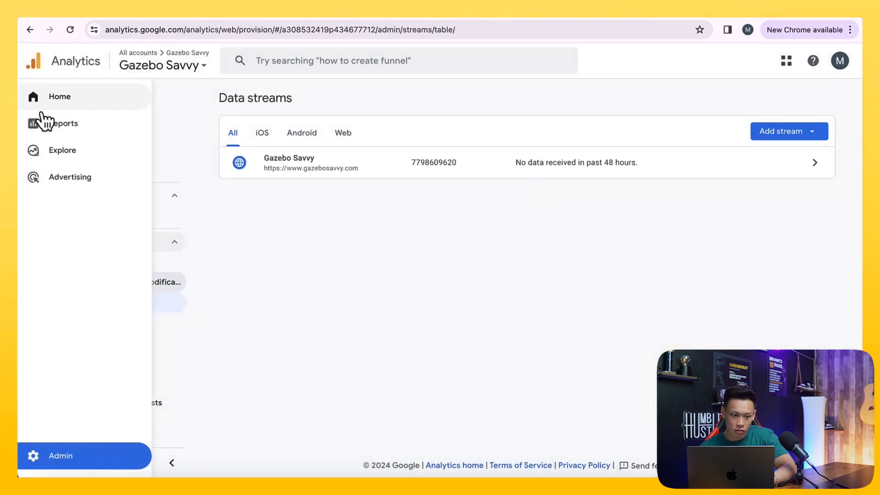
click(83, 99)
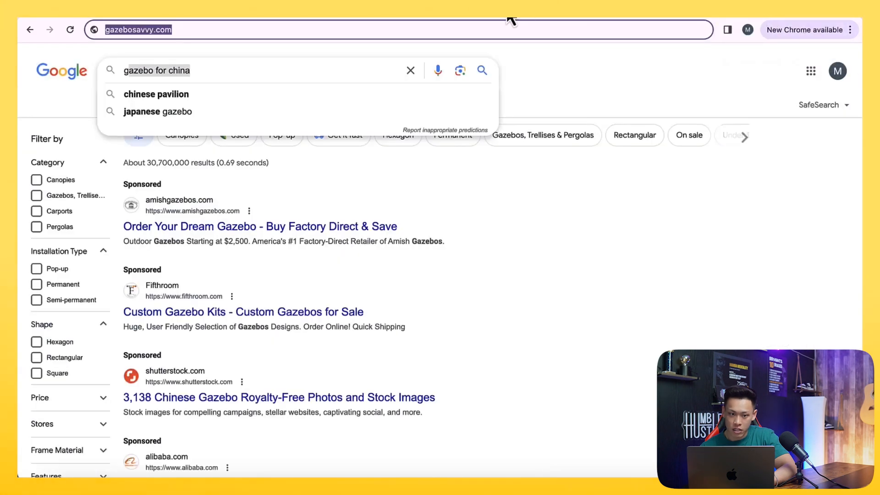
- Reload the Analytics Home page and review its overview
text(gazebosavvy.com)
key(Return)
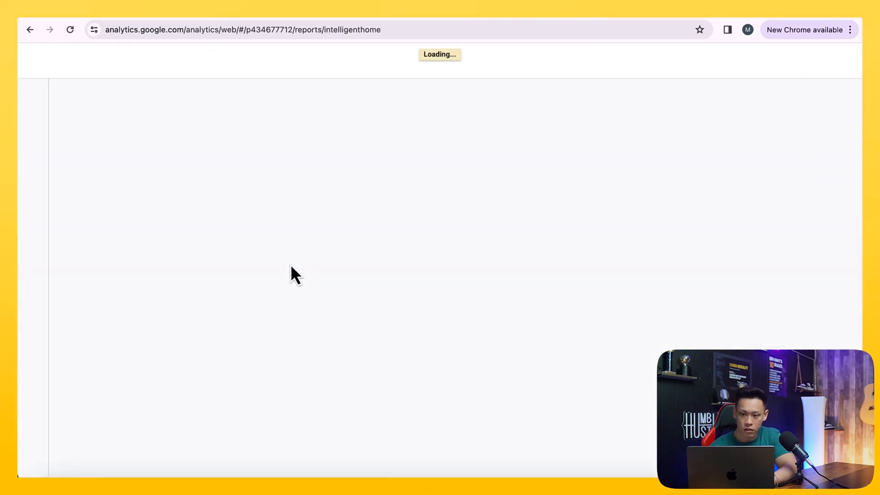
scroll(292, 267, down, 3)
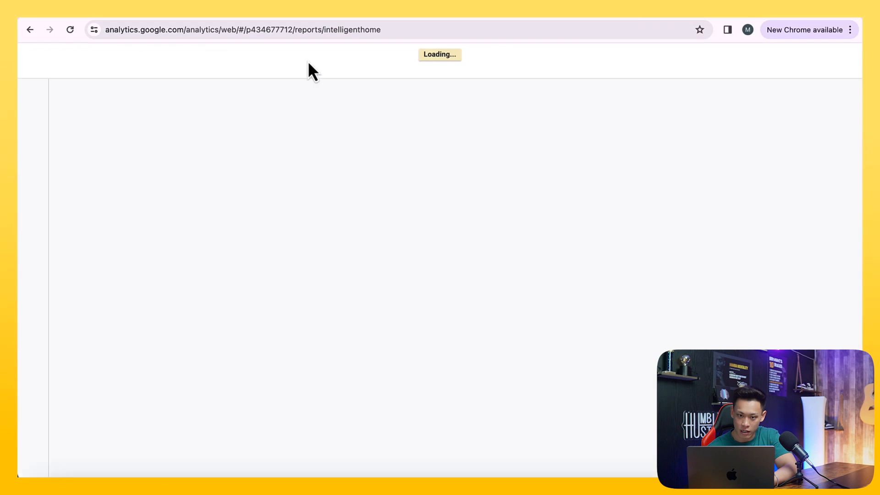
scroll(359, 291, down, 3)
scroll(359, 291, up, 3)
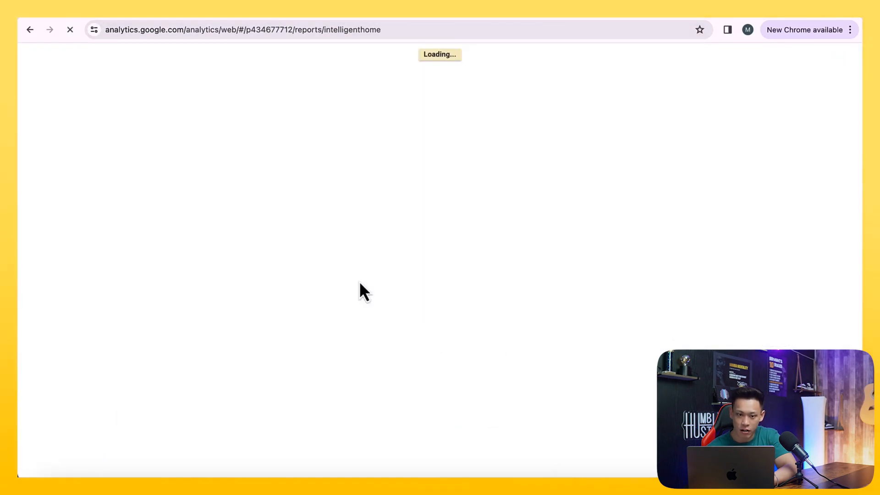
scroll(359, 284, down, 1)
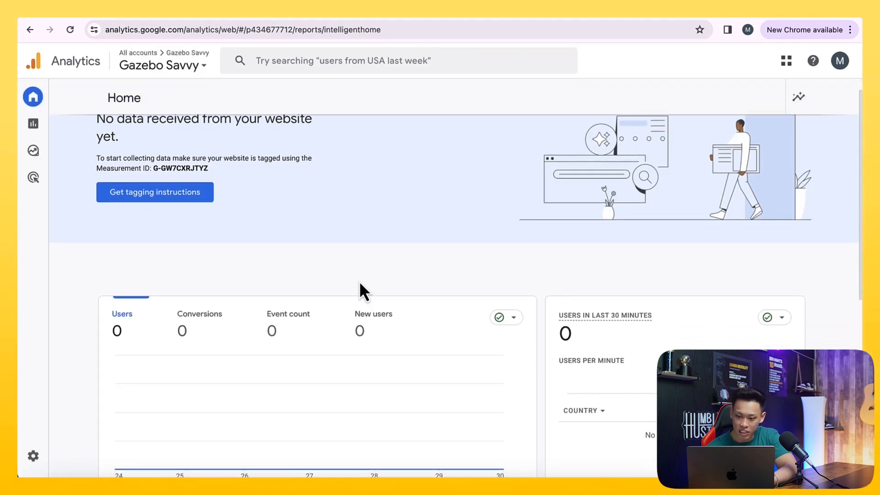
scroll(360, 291, down, 5)
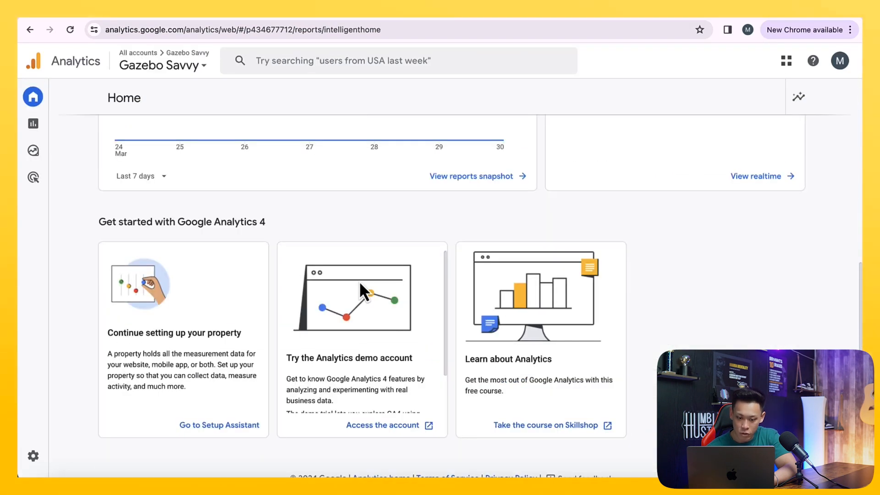
scroll(359, 281, up, 6)
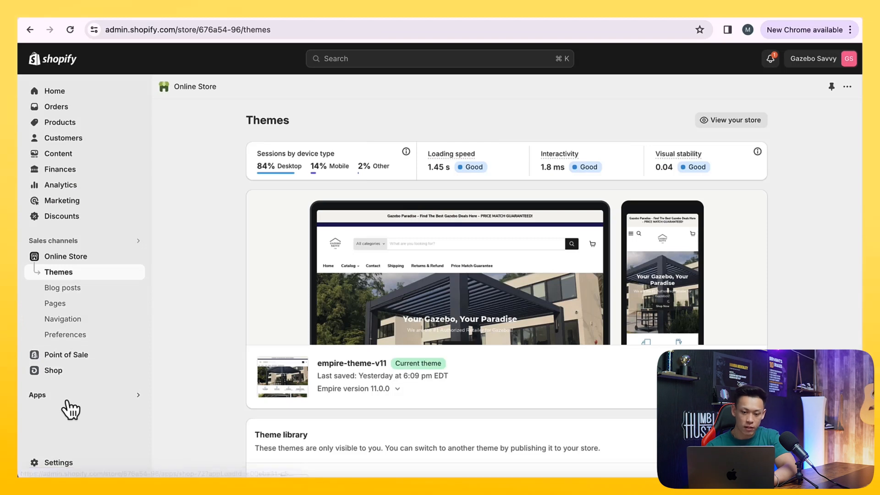
- Open the Google Analytics 4 Event Tracking Setup in the Simprosys Google Shopping Feed app
click(65, 396)
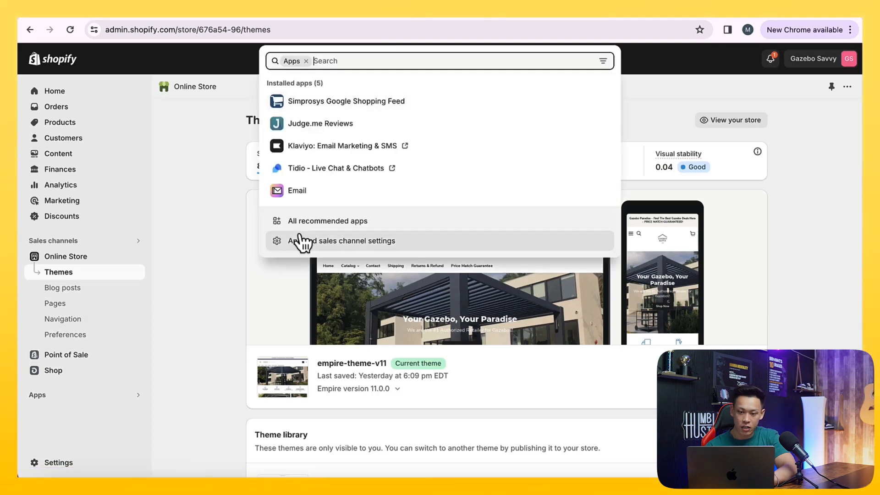
click(322, 108)
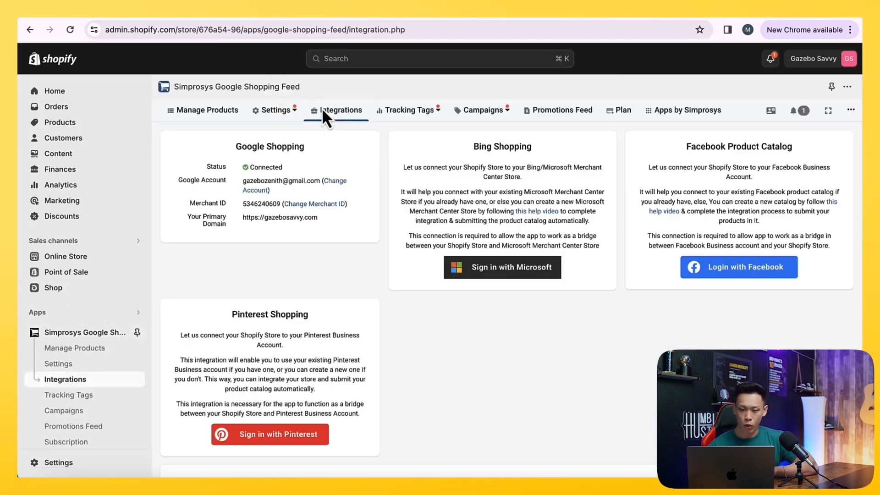
mouse_move(372, 120)
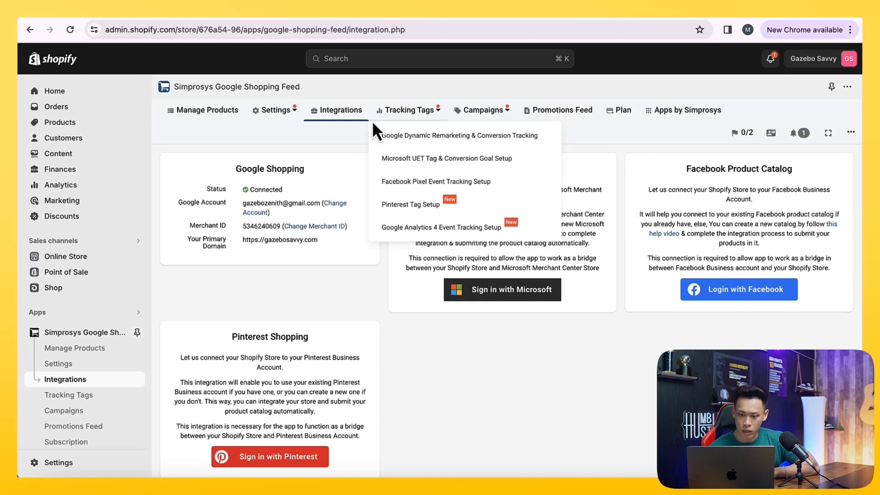
click(415, 231)
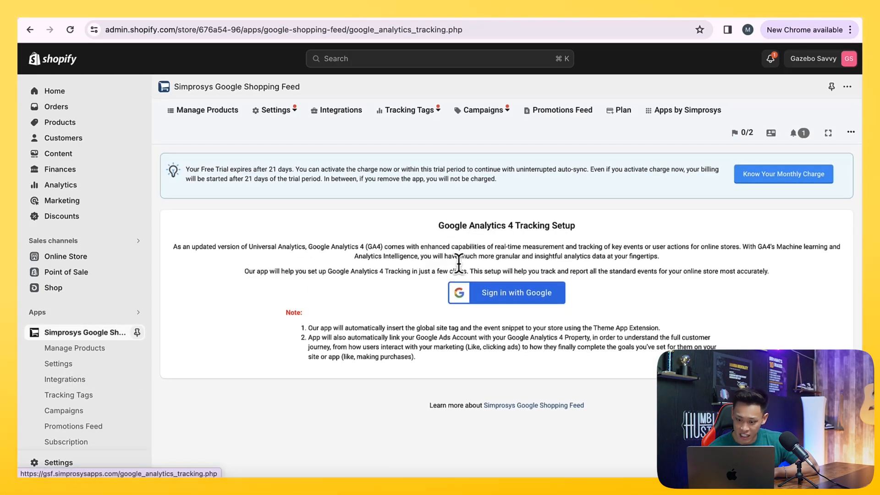
- Sign in with Google using the store's account and allow Simprosys access to it
click(498, 297)
click(509, 256)
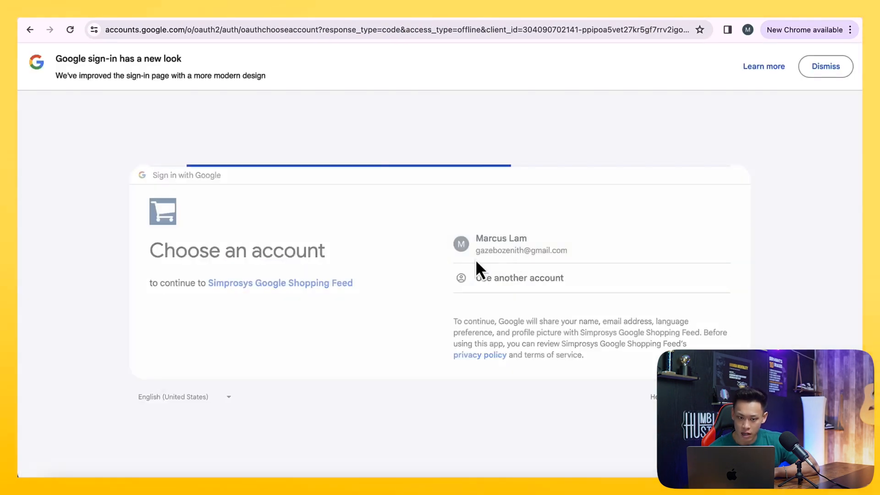
click(591, 355)
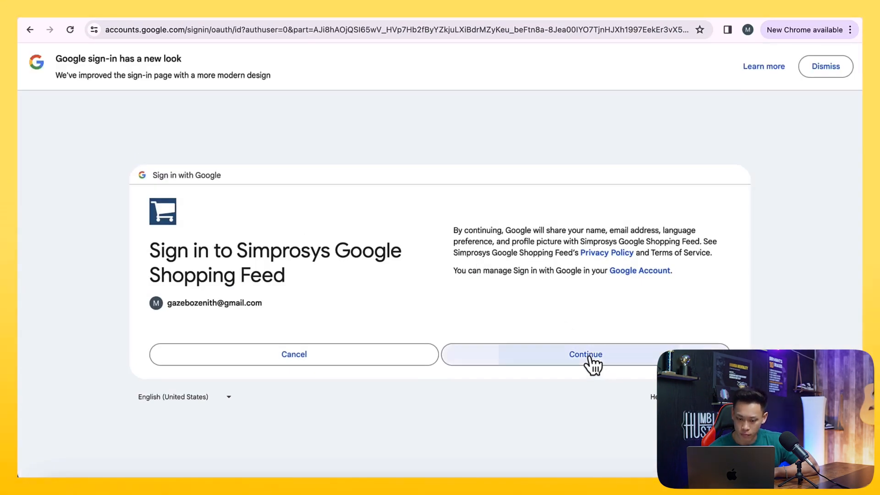
scroll(592, 365, down, 2)
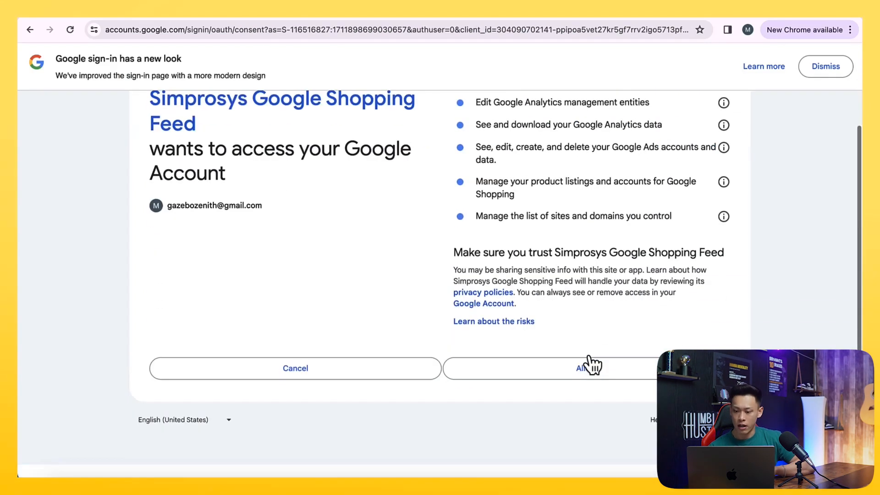
click(615, 379)
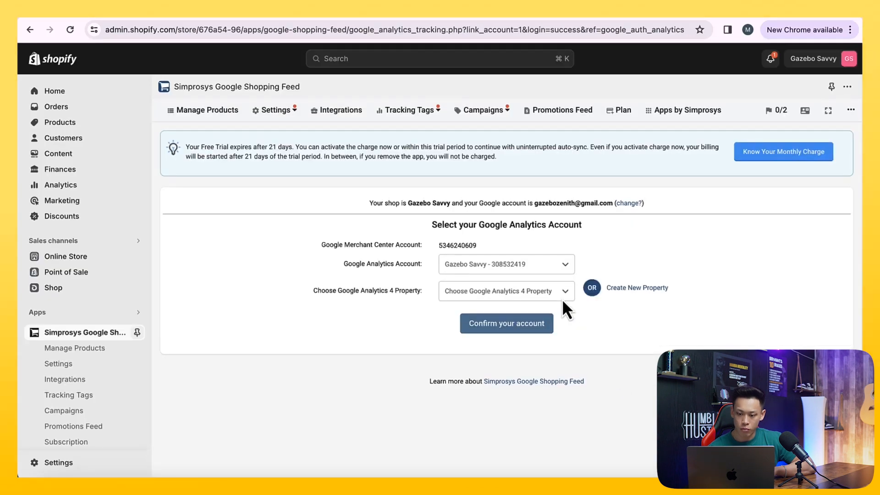
- Select the Gazebo Savvy GA4 property and measurement ID G-GW7CXRJTYZ, then confirm the Analytics account
click(461, 268)
click(461, 272)
click(462, 291)
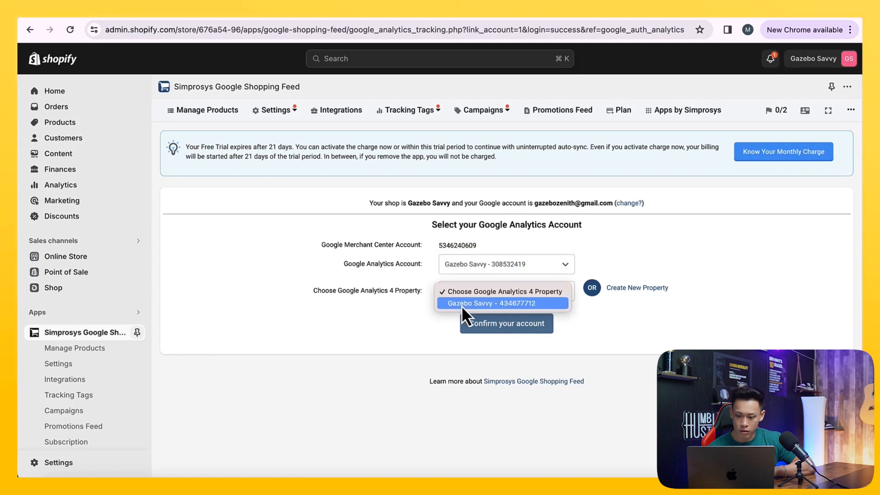
click(462, 304)
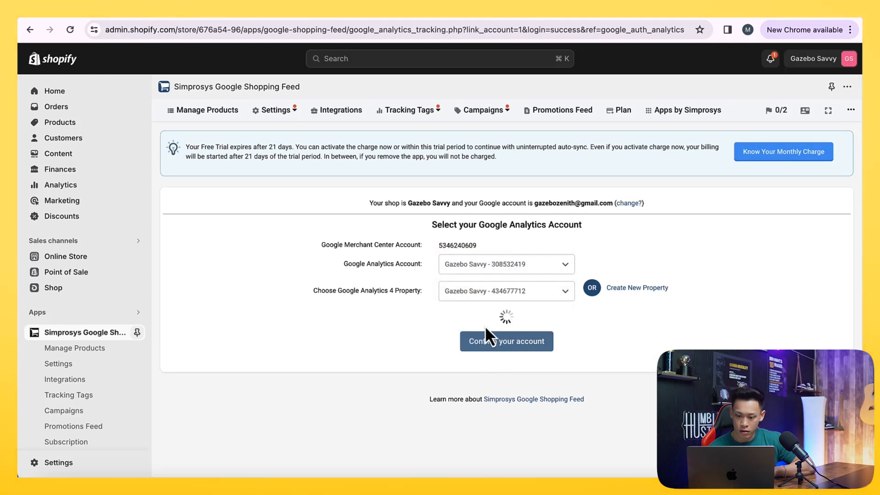
click(484, 321)
click(485, 335)
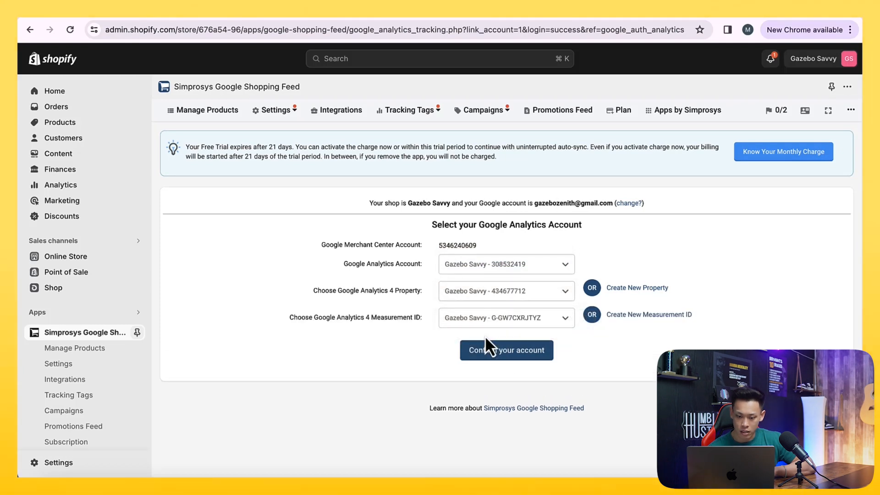
click(487, 352)
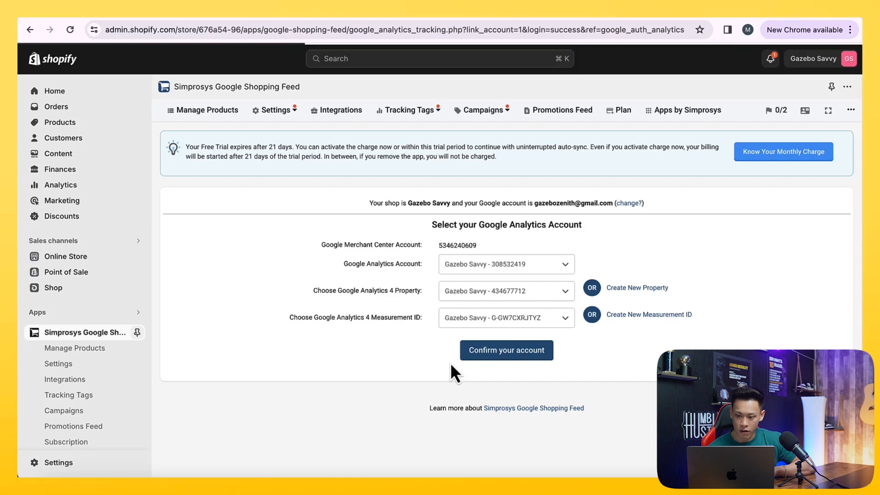
- Choose the Gazebo Savvy Google Ads account and confirm linking it to the GA4 property
click(507, 252)
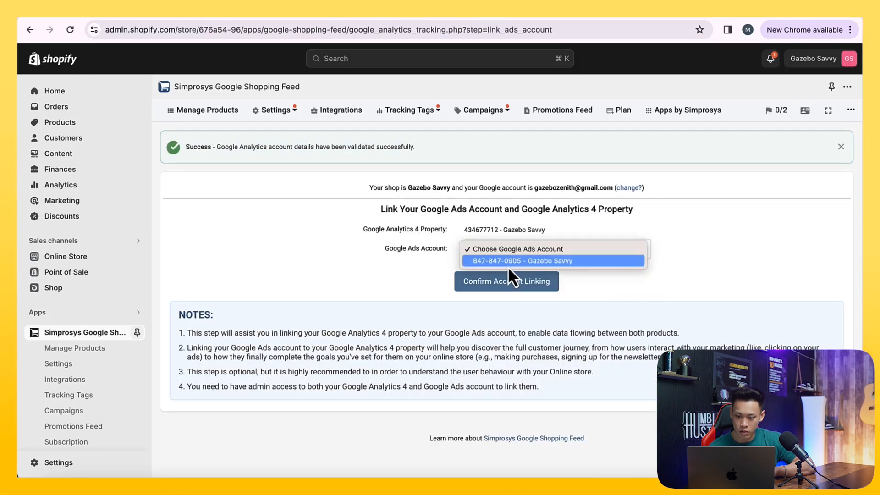
click(508, 265)
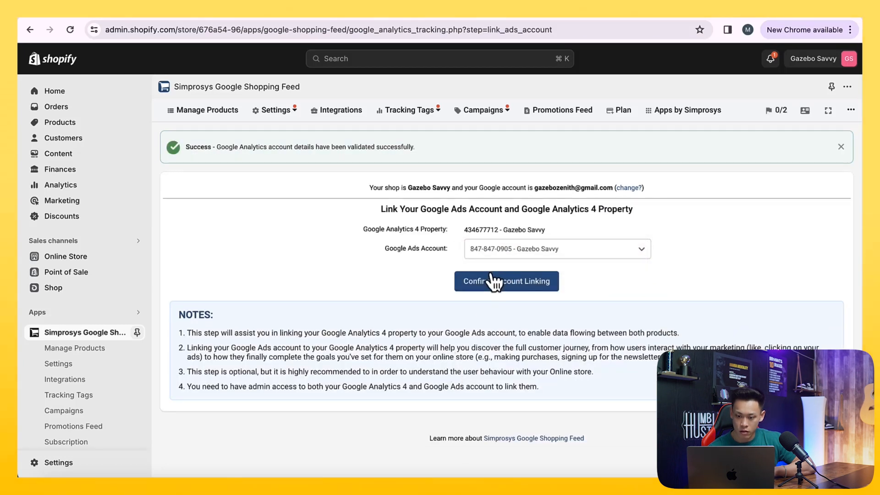
click(495, 279)
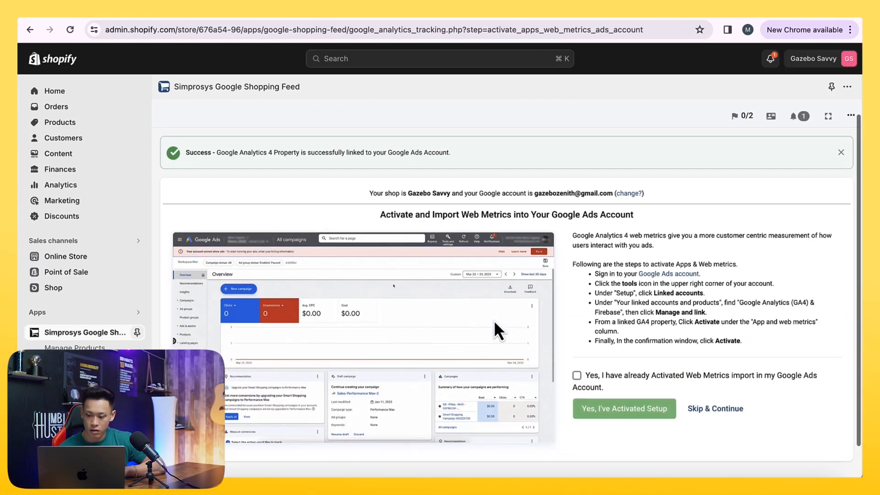
- Tick the confirmation that web metrics import is activated and read the activation steps
click(594, 349)
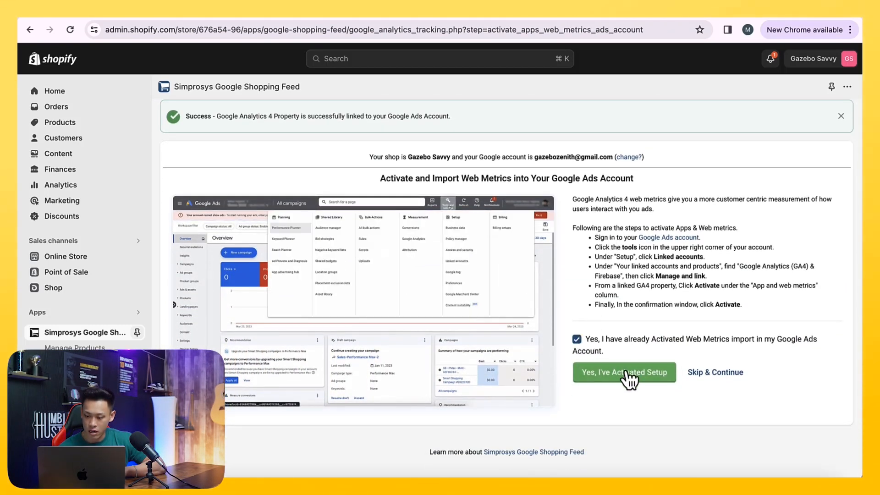
drag(623, 340, 693, 340)
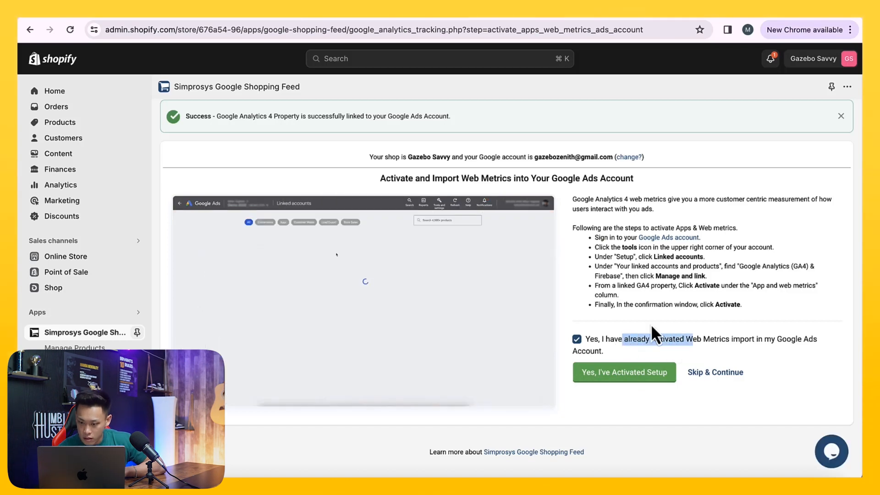
click(639, 250)
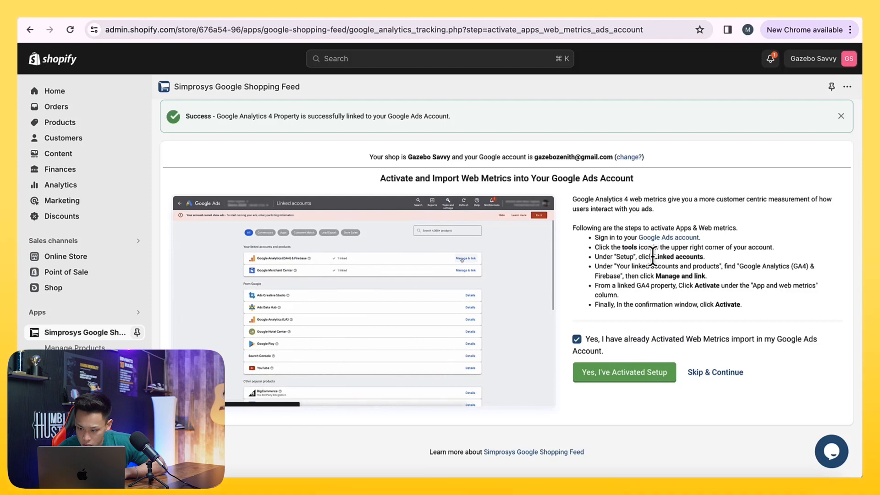
click(634, 288)
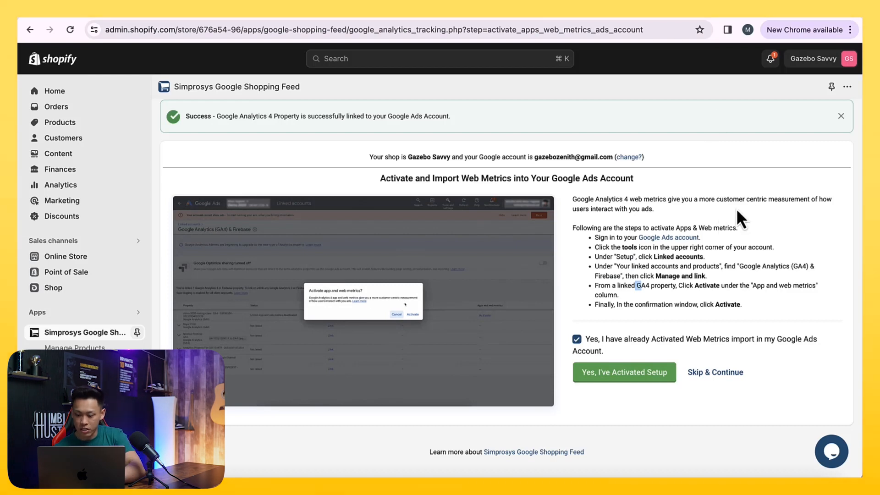
- In Google Ads Data manager, turn on Import app and web metrics for the linked Gazebo Savvy property and save
click(408, 17)
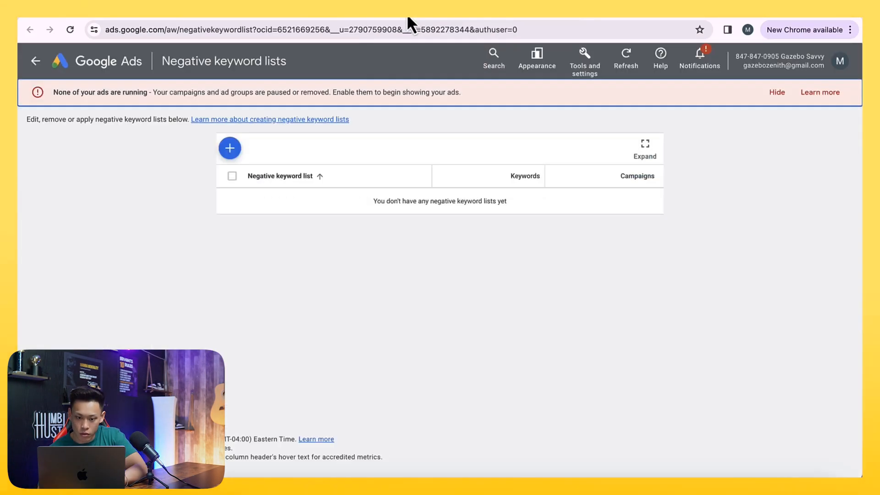
click(595, 70)
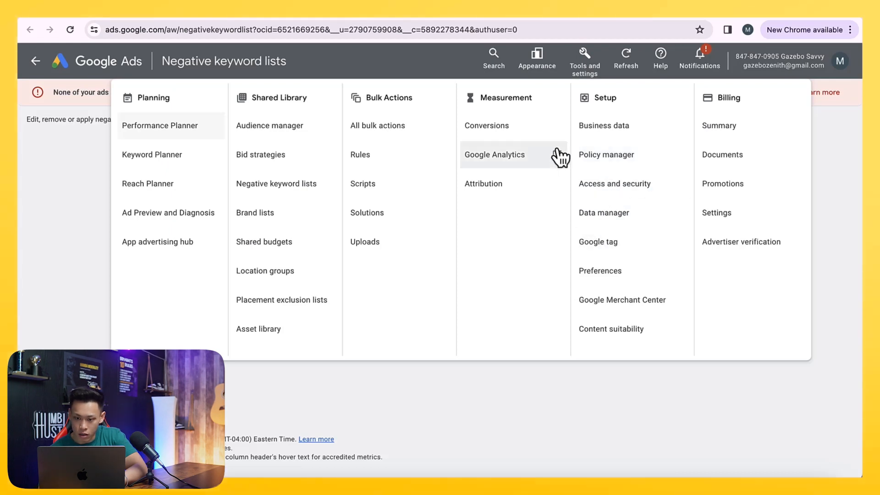
click(329, 17)
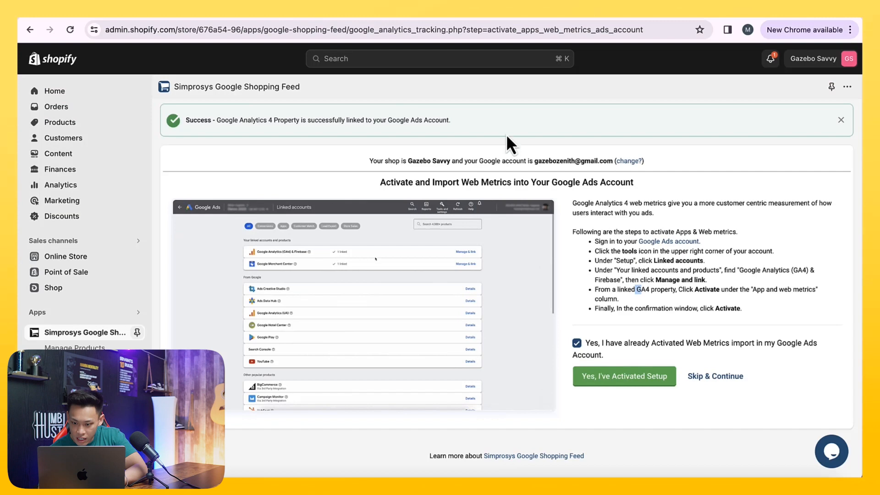
click(406, 18)
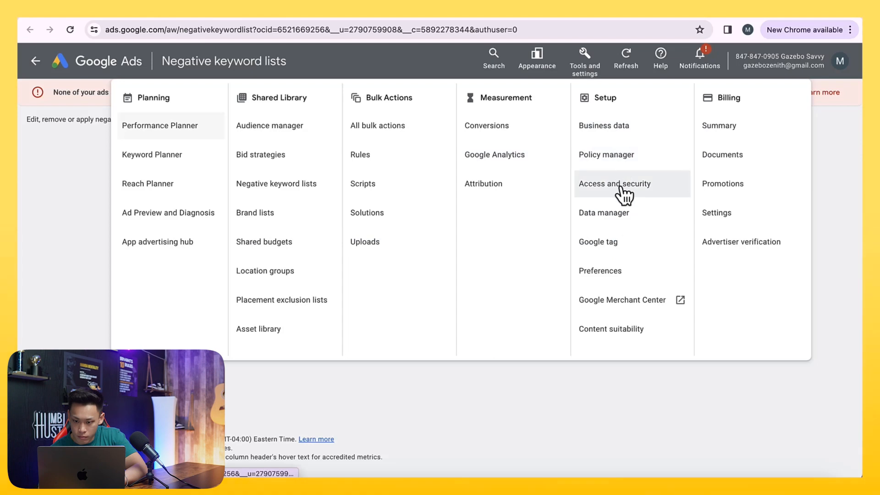
click(619, 215)
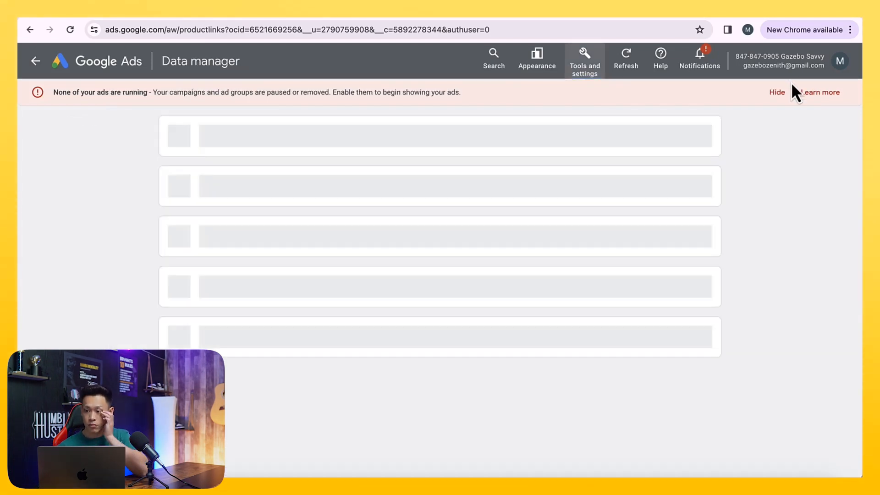
click(777, 92)
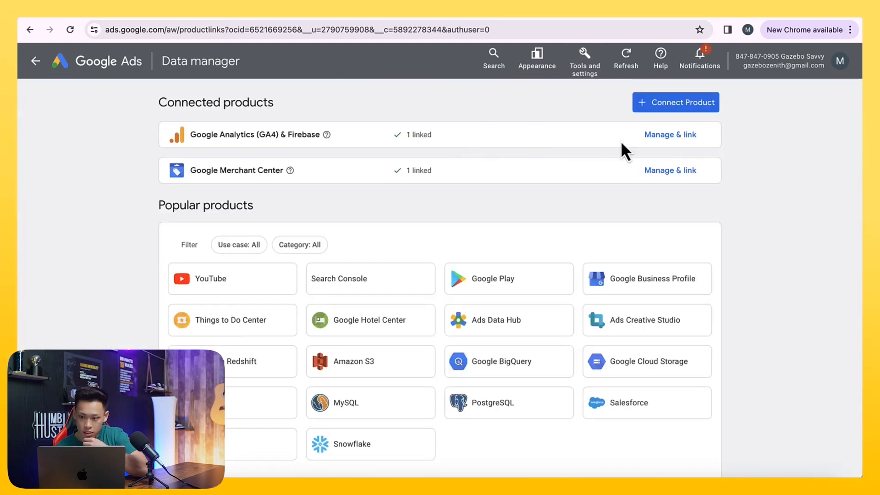
click(657, 136)
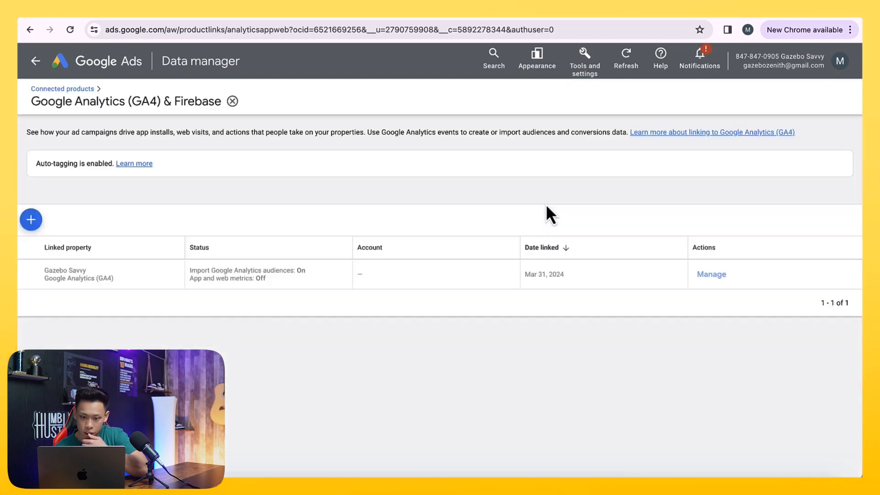
click(713, 276)
click(797, 259)
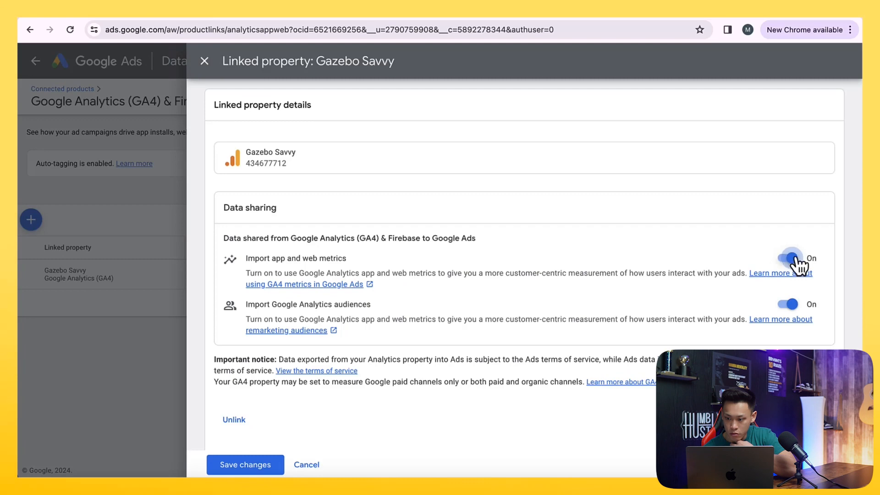
click(235, 465)
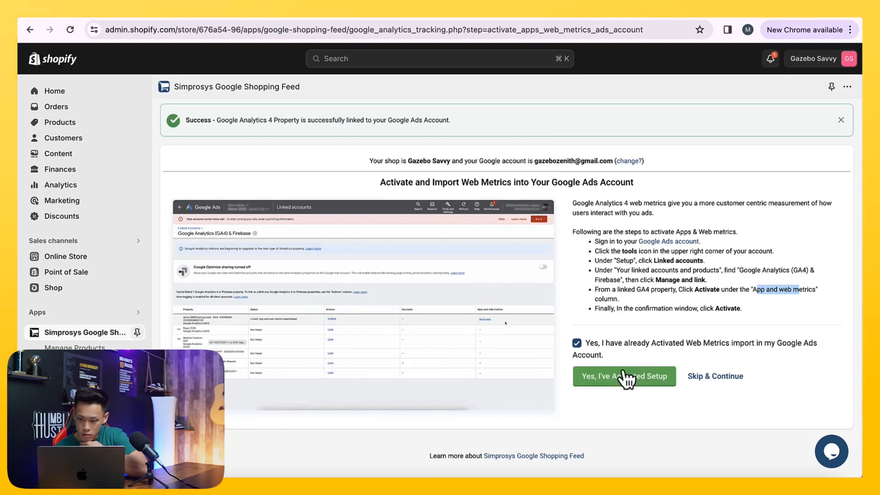
- Confirm the activated setup and link the GA4 property with the Merchant Center account
click(624, 376)
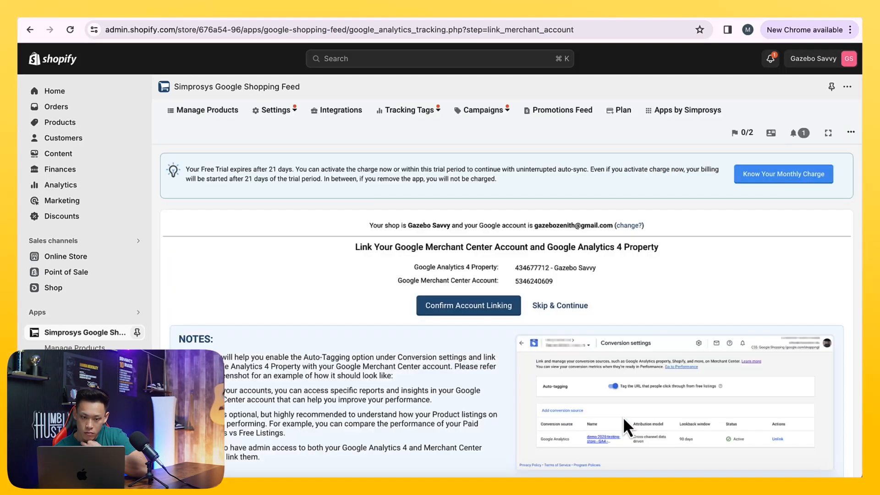
scroll(612, 406, down, 2)
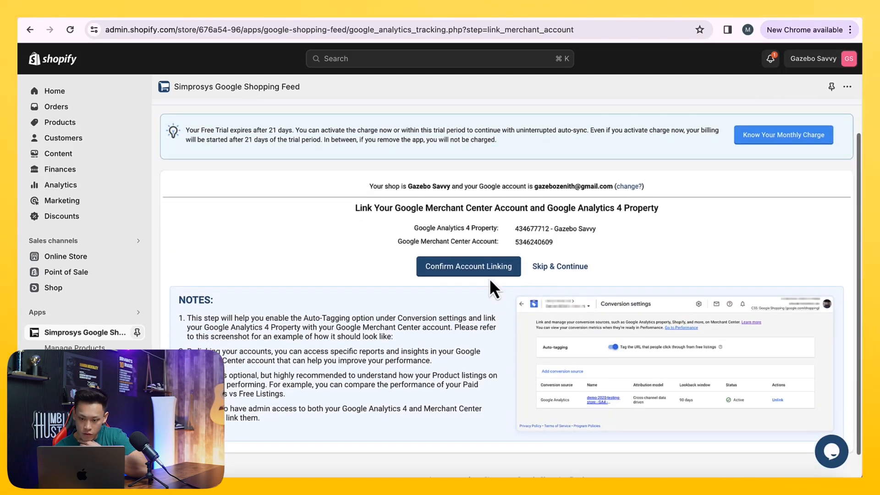
click(468, 280)
- Start GA4 event tracking with event tracking enabled and review the connected account details
scroll(486, 333, down, 1)
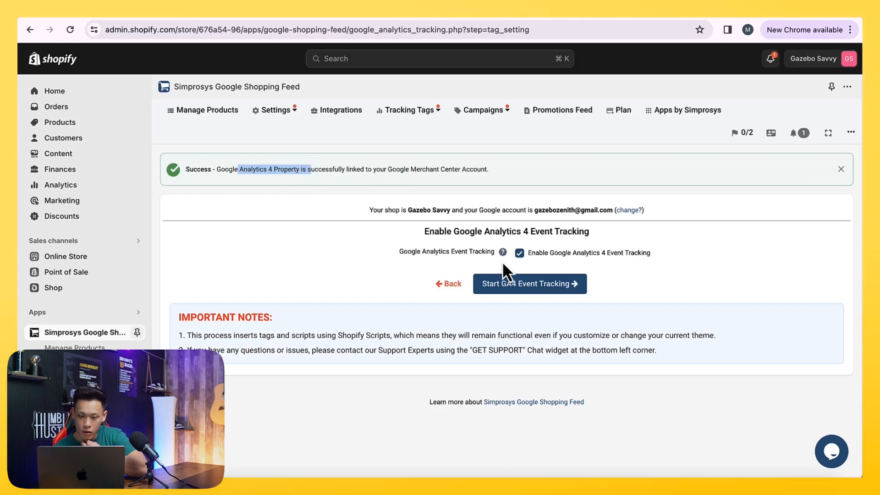
click(509, 289)
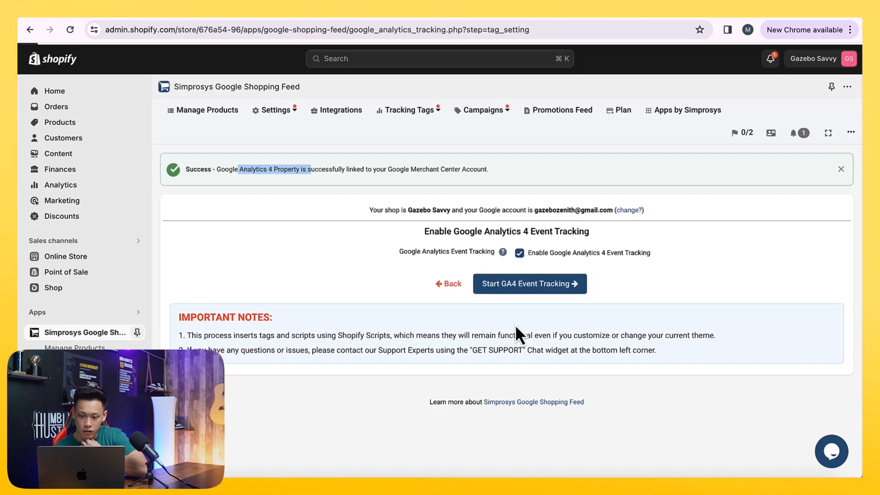
scroll(520, 311, down, 1)
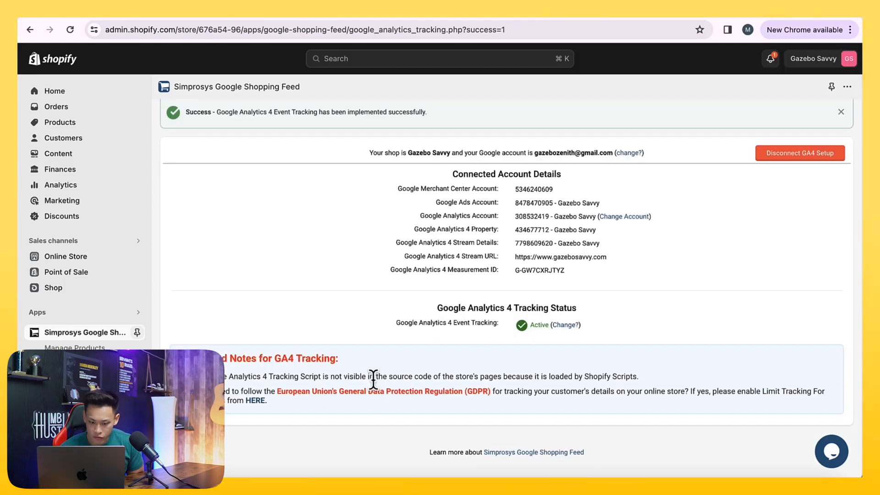
scroll(375, 371, up, 3)
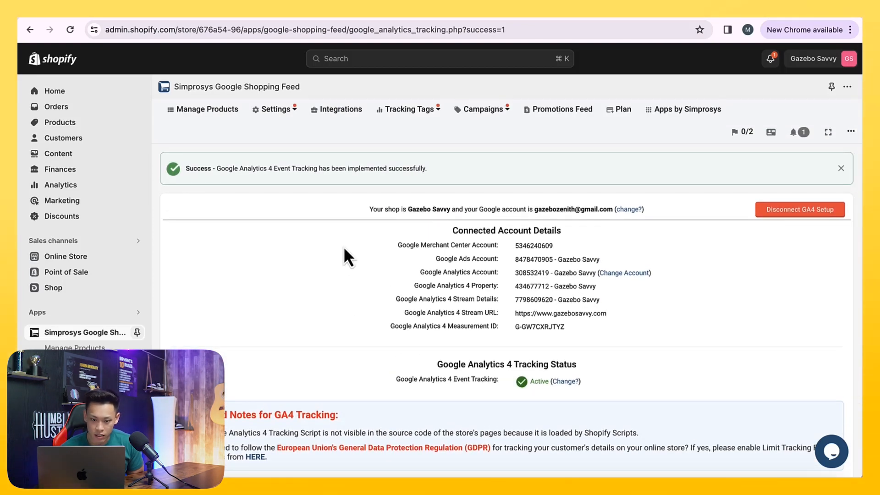
drag(249, 170, 373, 177)
click(373, 177)
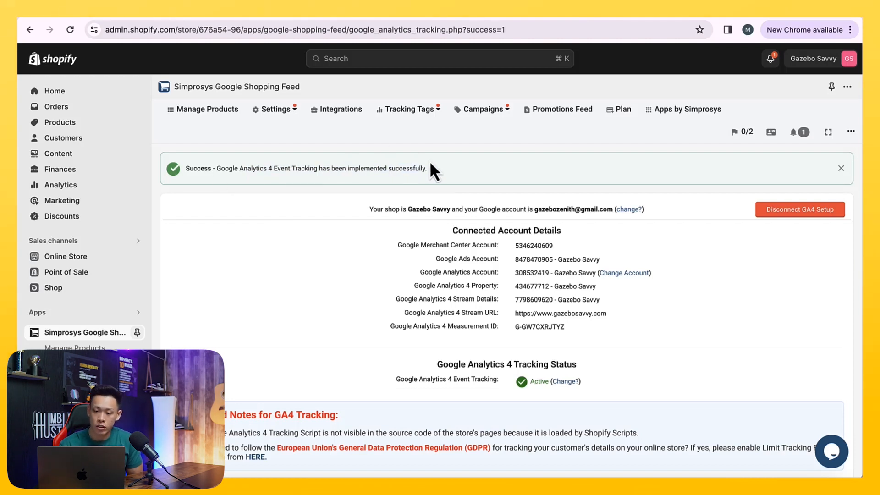
- Check the GA4 property's home report for incoming website data and compare with the GA4 tracking status page
drag(219, 169, 396, 184)
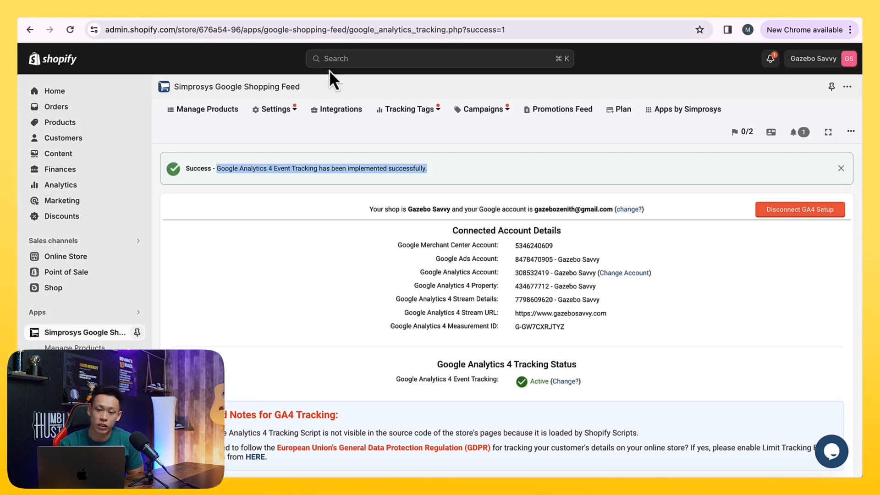
click(223, 16)
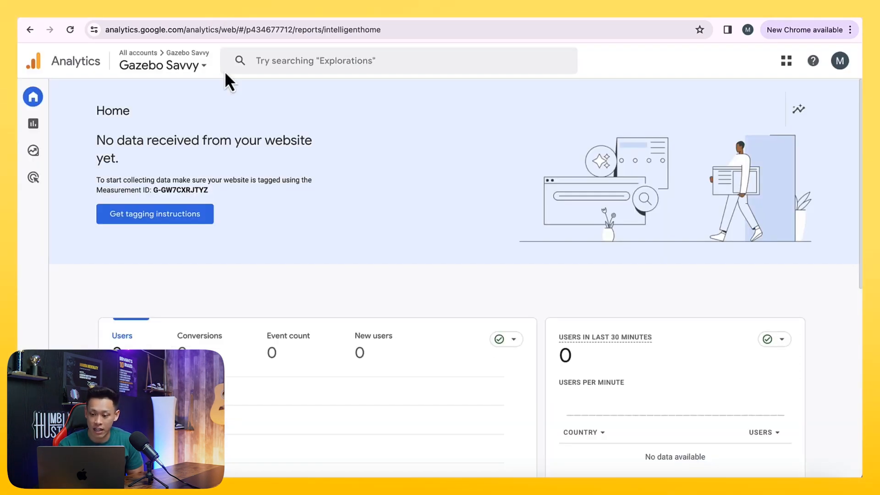
click(68, 31)
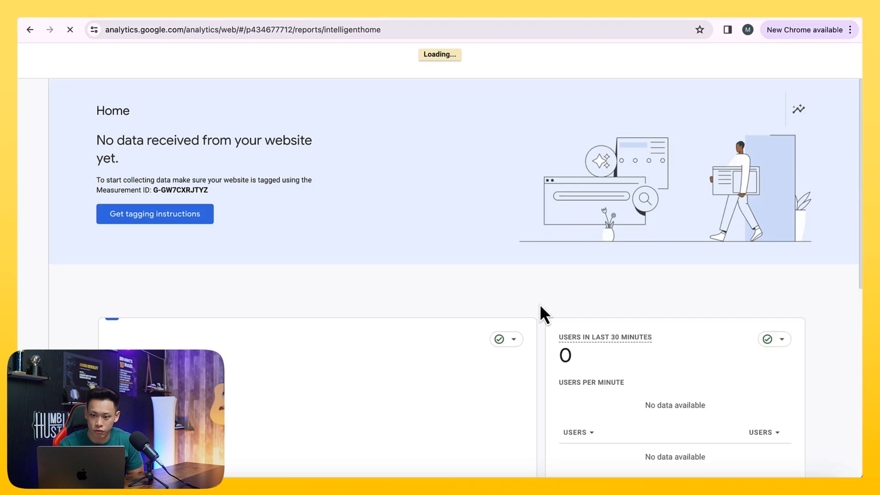
scroll(550, 351, down, 1)
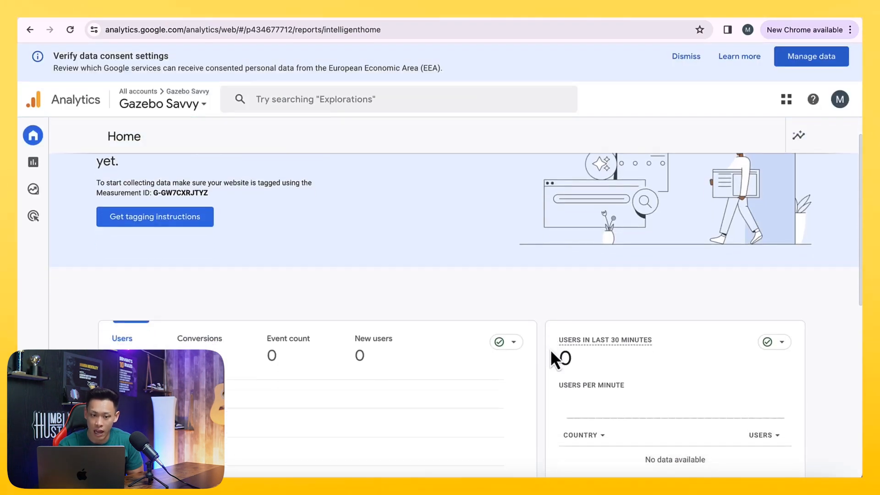
scroll(551, 351, up, 1)
scroll(551, 351, down, 6)
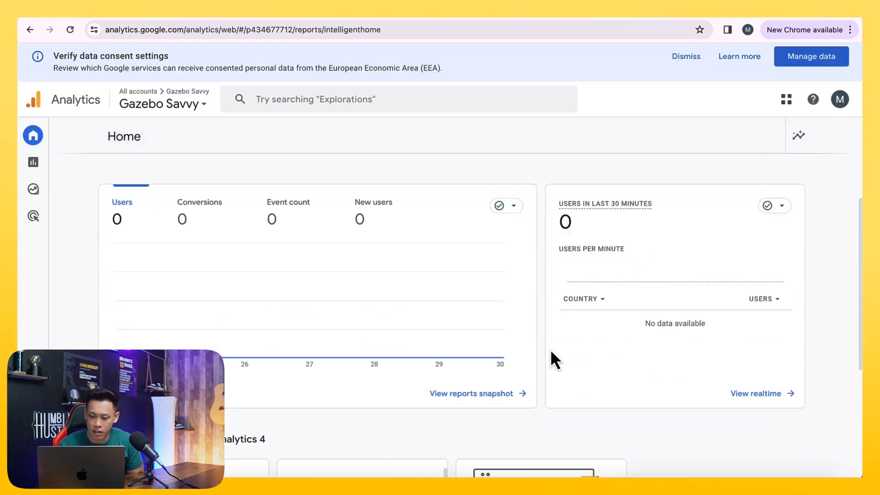
scroll(551, 351, up, 4)
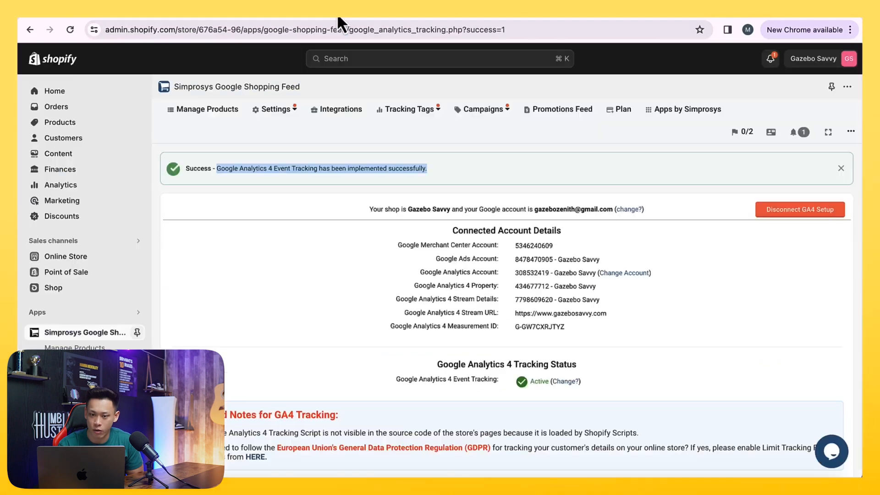
scroll(756, 377, down, 2)
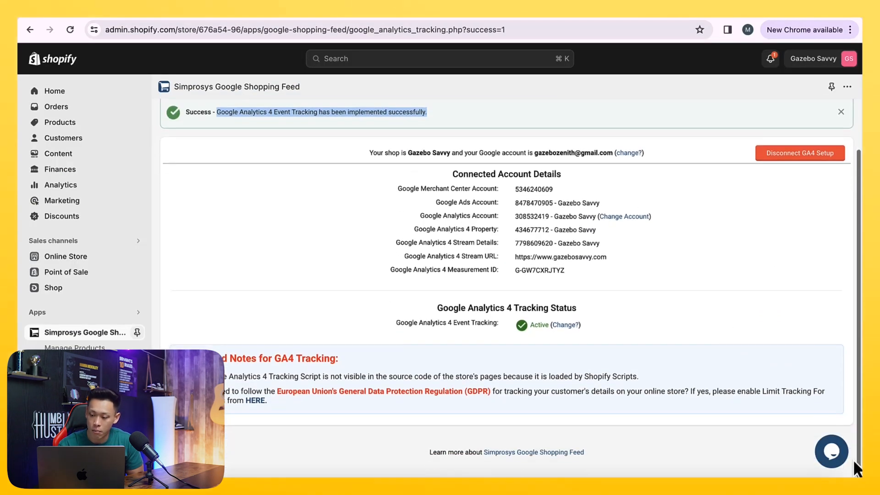
click(831, 452)
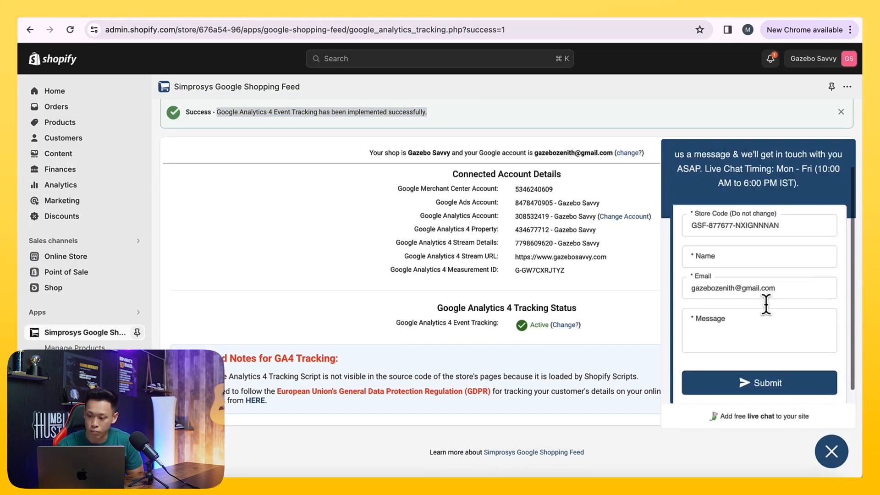
click(760, 320)
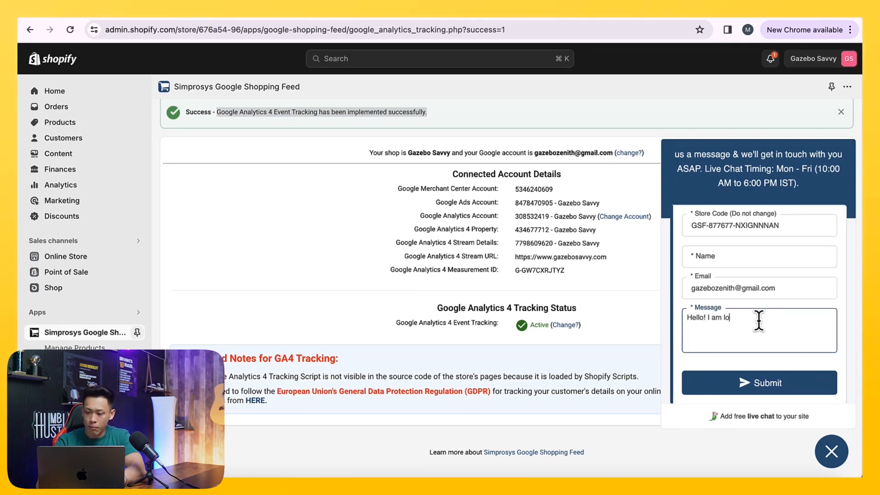
text(Hello! I am looking to verify that I set up my conversion tracking as well as my Sim)
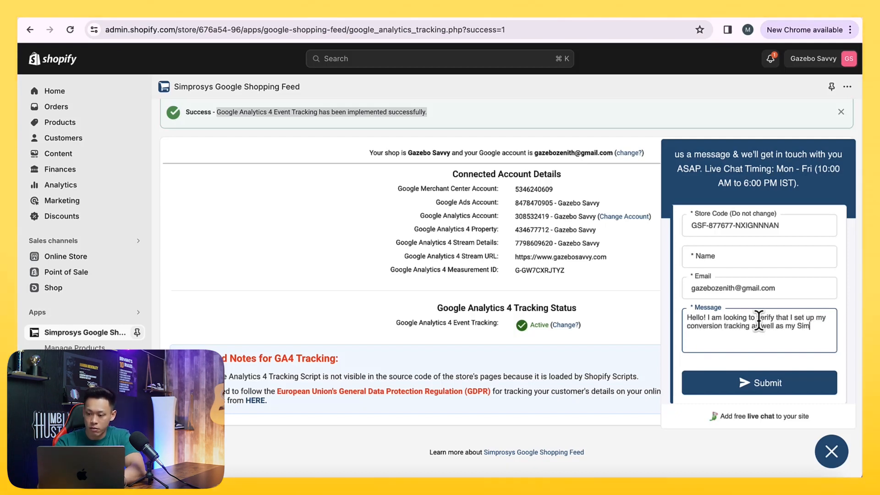
text(proysys app.)
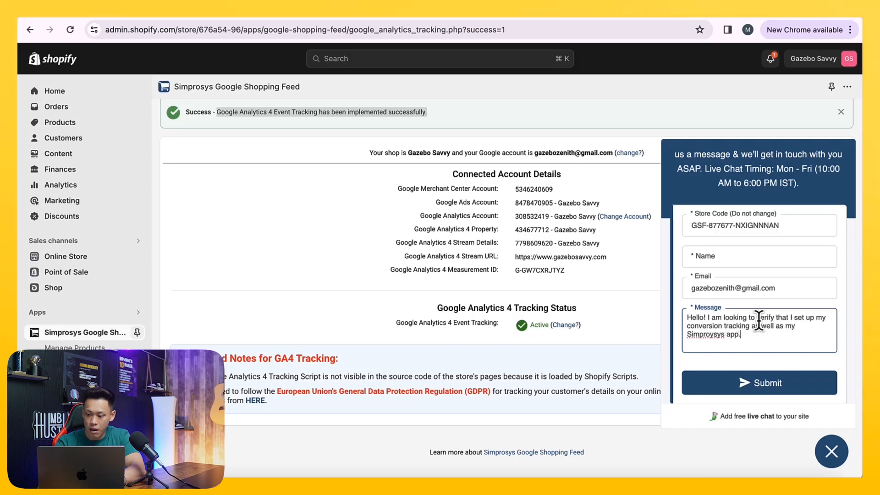
right_click(710, 336)
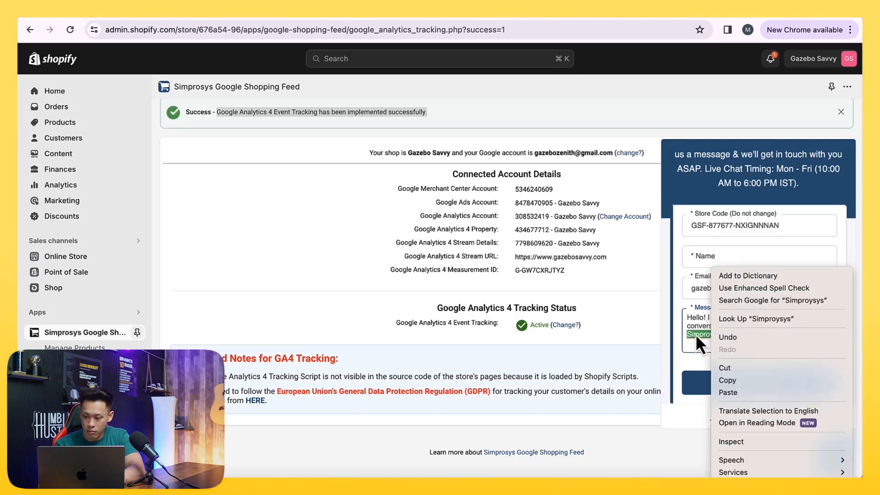
click(698, 332)
click(754, 338)
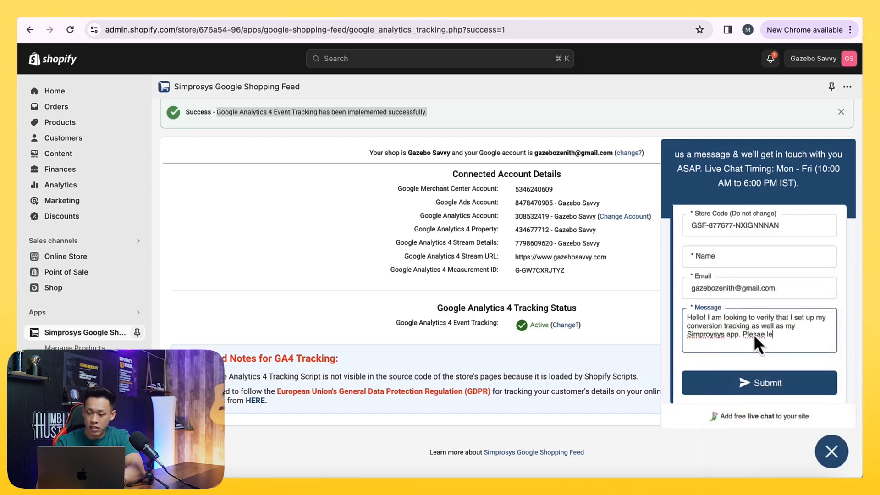
text(Please l)
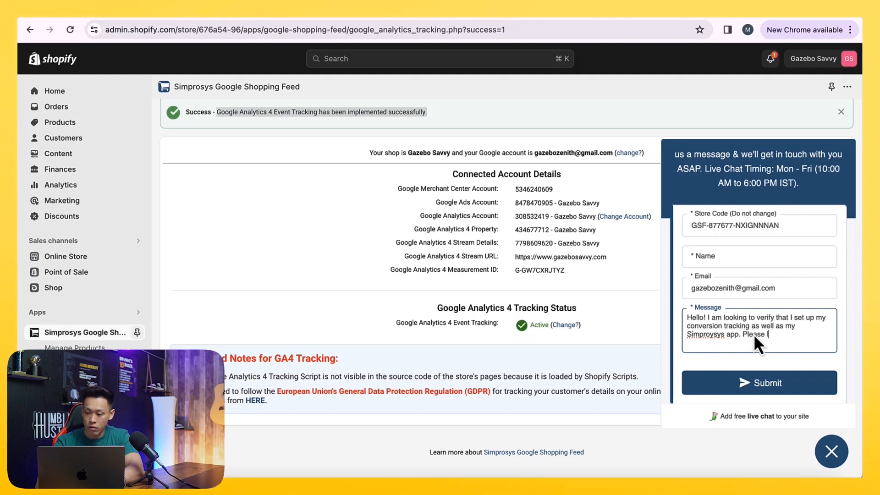
text(et me know if you)
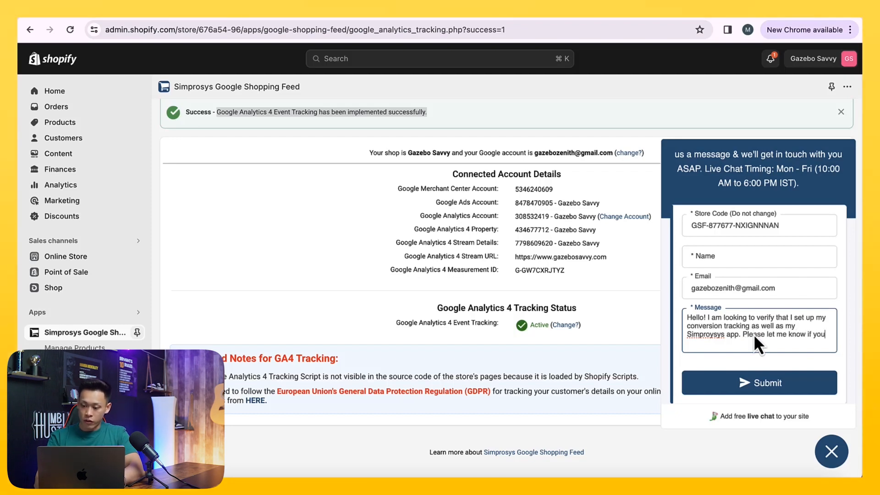
text( can confirm my)
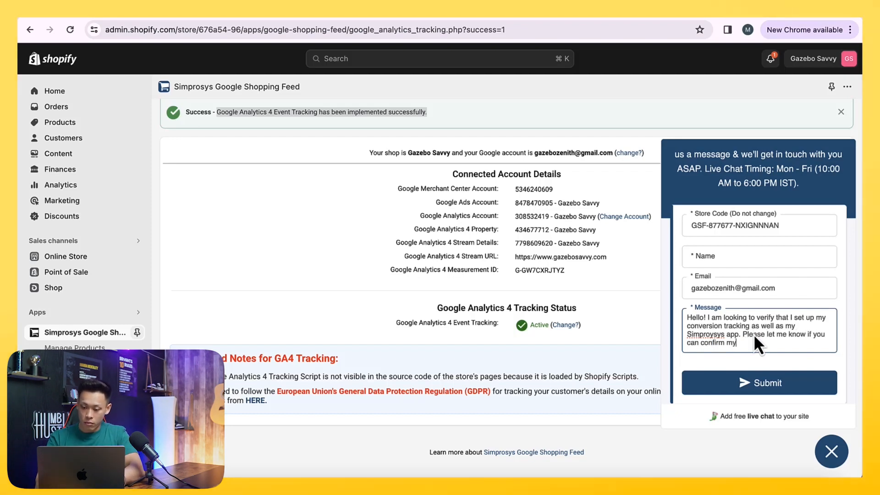
text( GA4 tracking has bee)
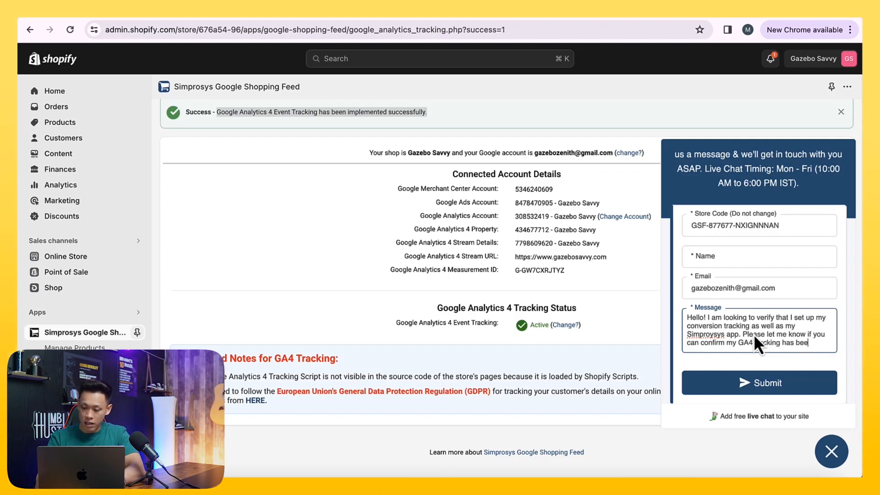
text(n set up for -my store)
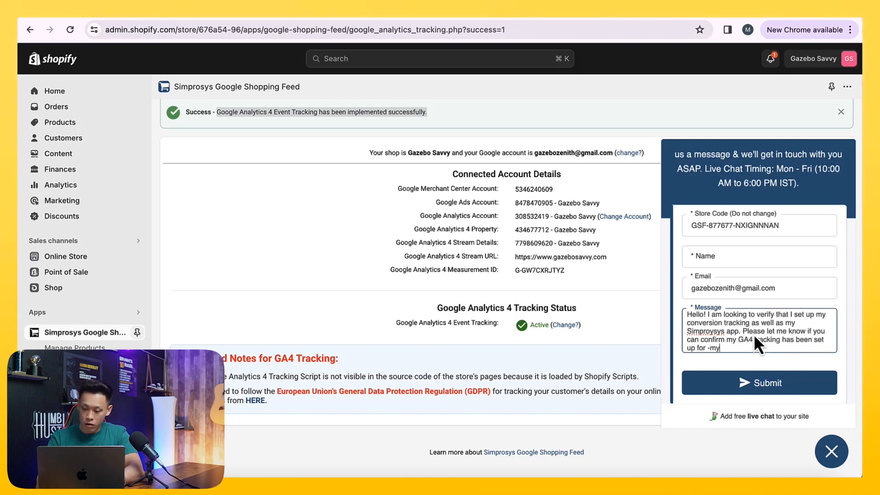
key(BackSpace)
key(BackSpace)
key(BackSpace)
key(BackSpace)
key(BackSpace)
key(BackSpace)
text(www.gaz)
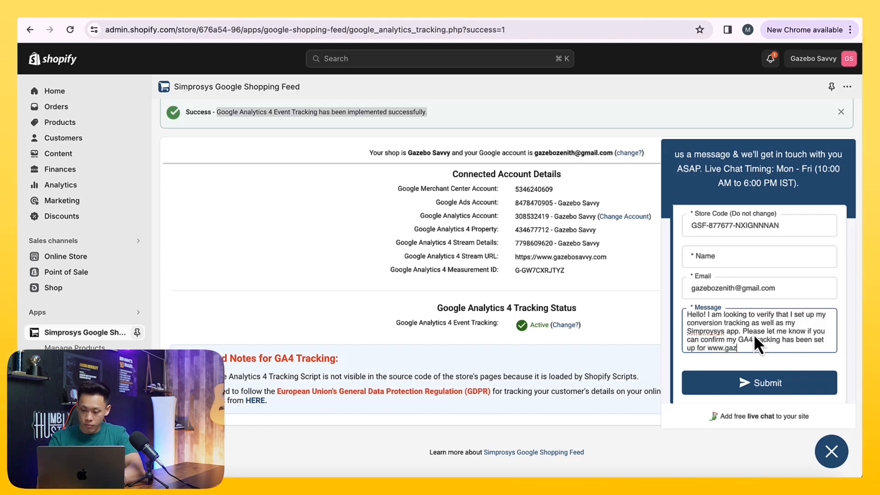
text(ebosavvy.)
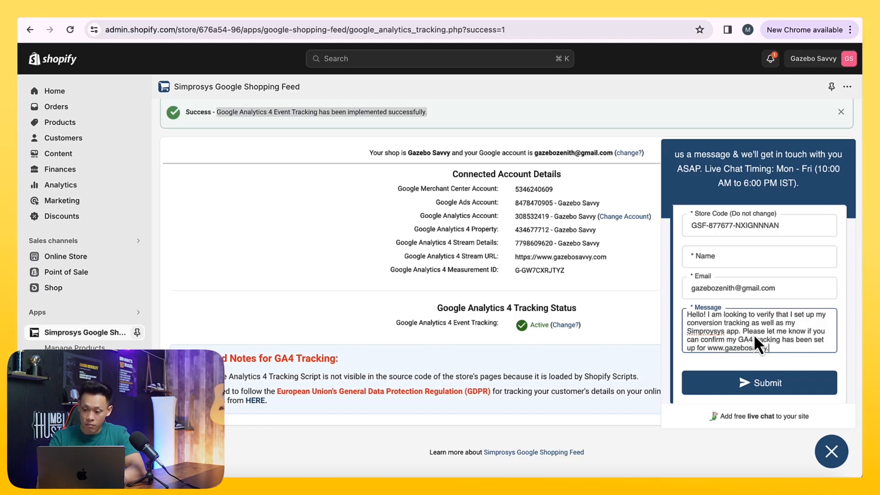
text(com. Thank you so much!)
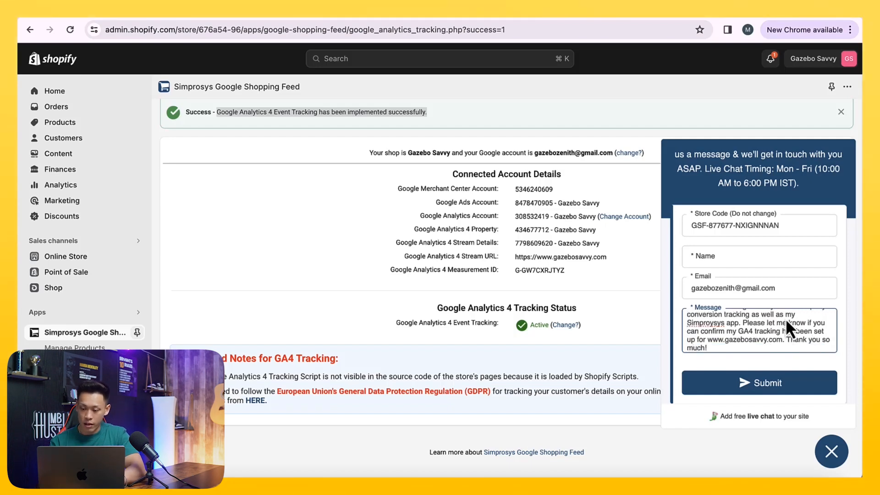
key(super+a)
key(BackSpace)
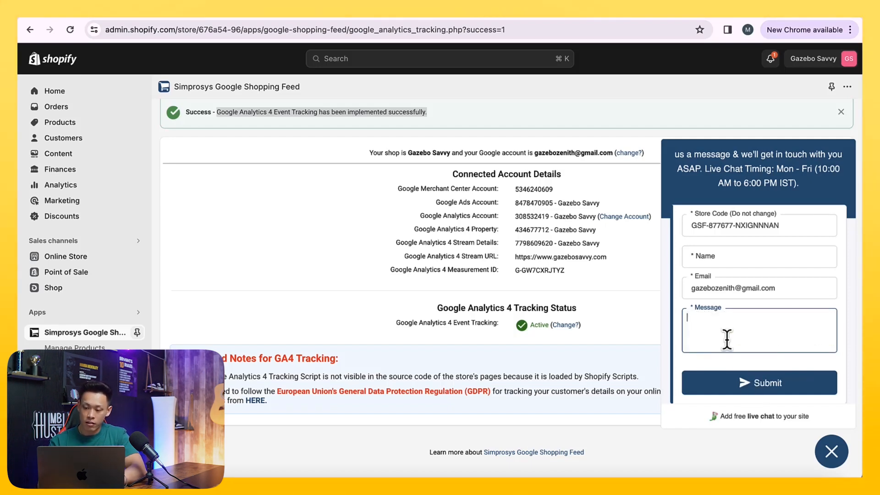
click(831, 452)
- Open Google Dynamic Remarketing & Conversion Tracking setup and sign in with the Google account, allowing the app access
scroll(587, 288, up, 2)
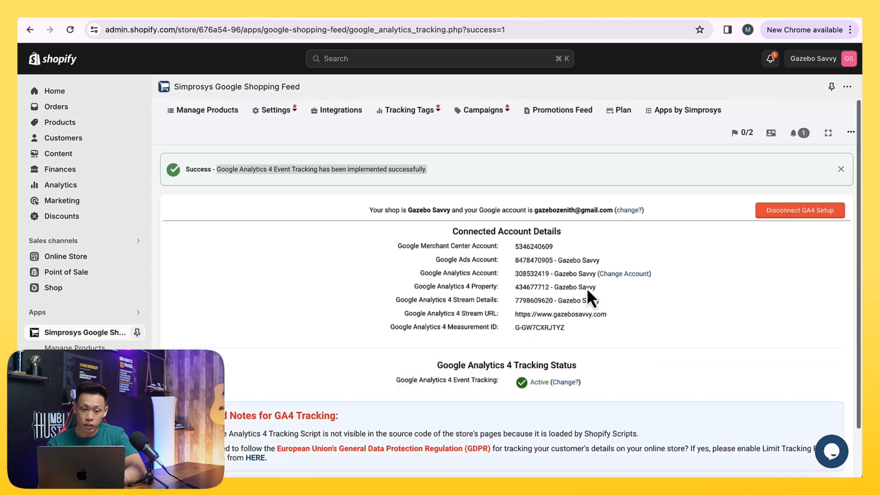
click(410, 110)
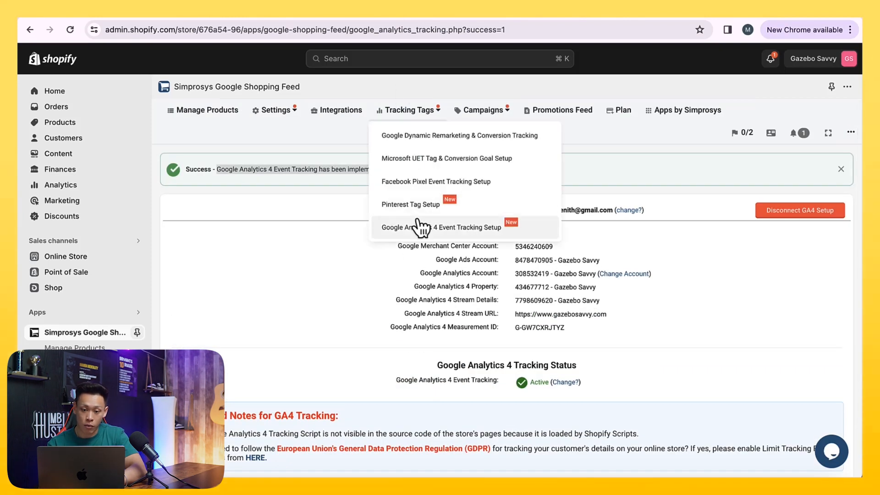
click(407, 138)
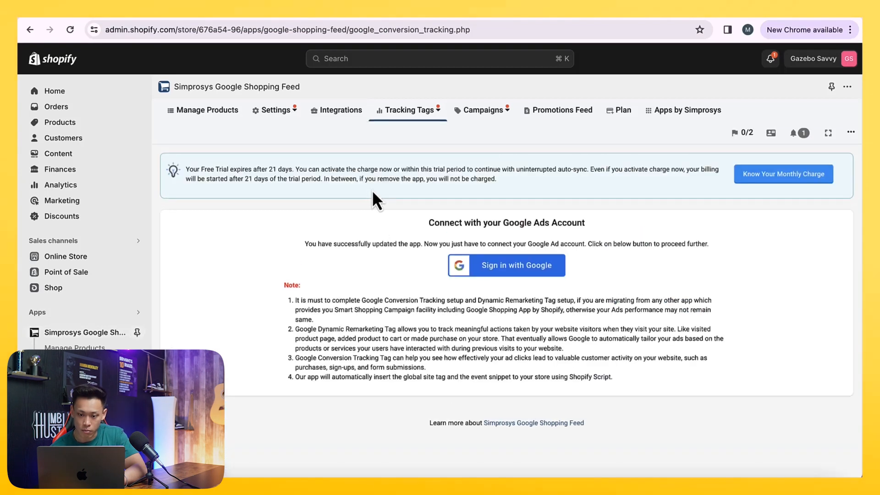
click(481, 271)
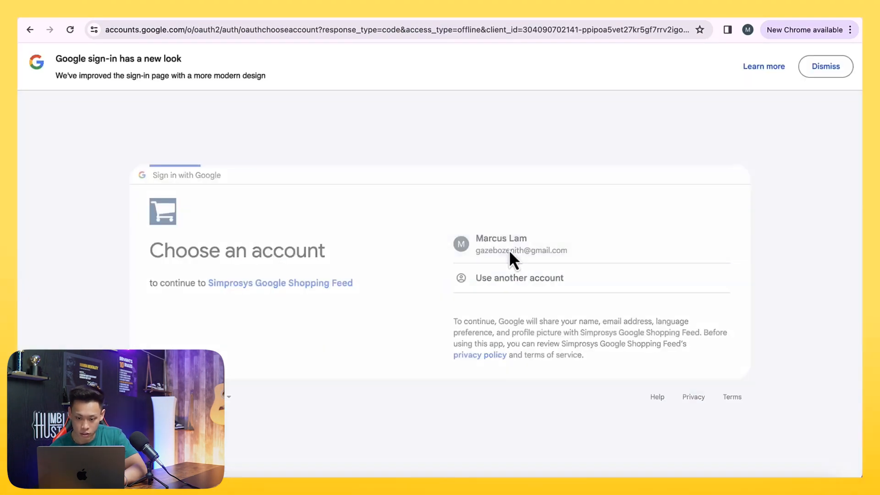
click(511, 252)
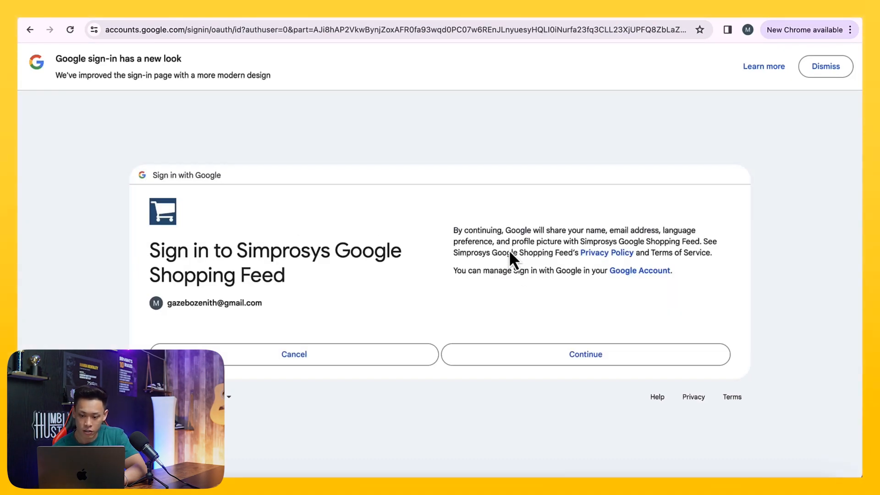
click(533, 359)
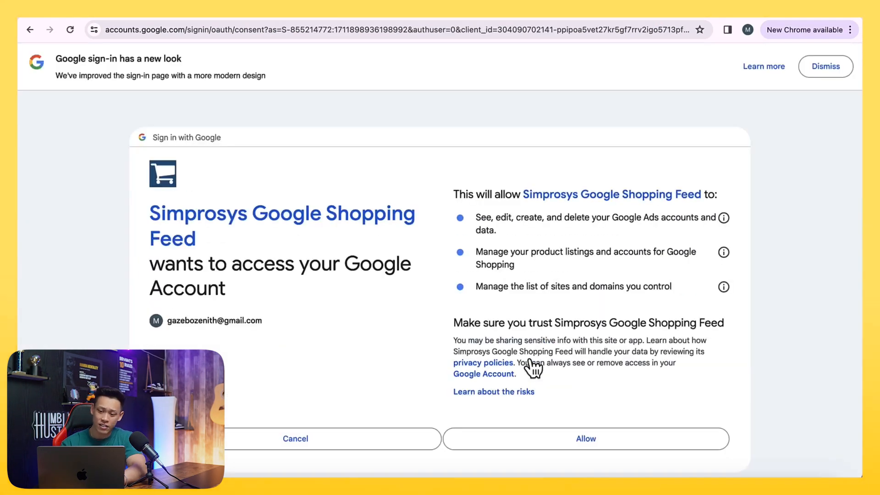
click(533, 418)
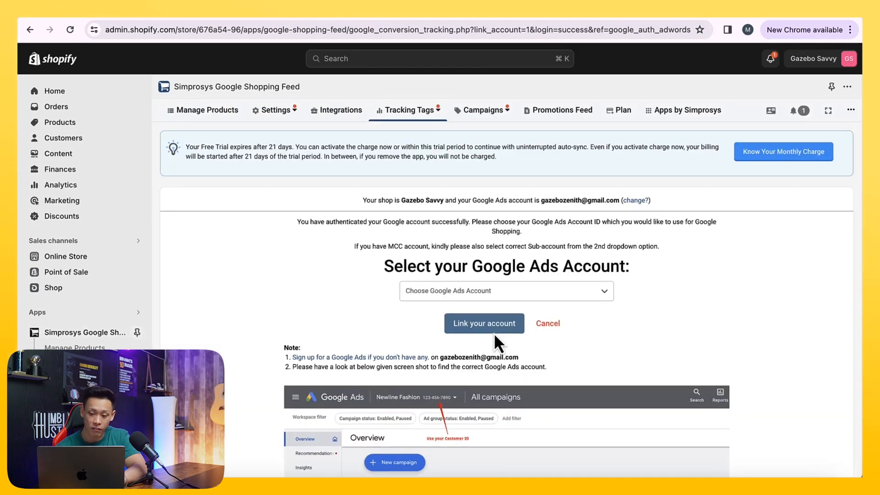
click(457, 305)
click(456, 321)
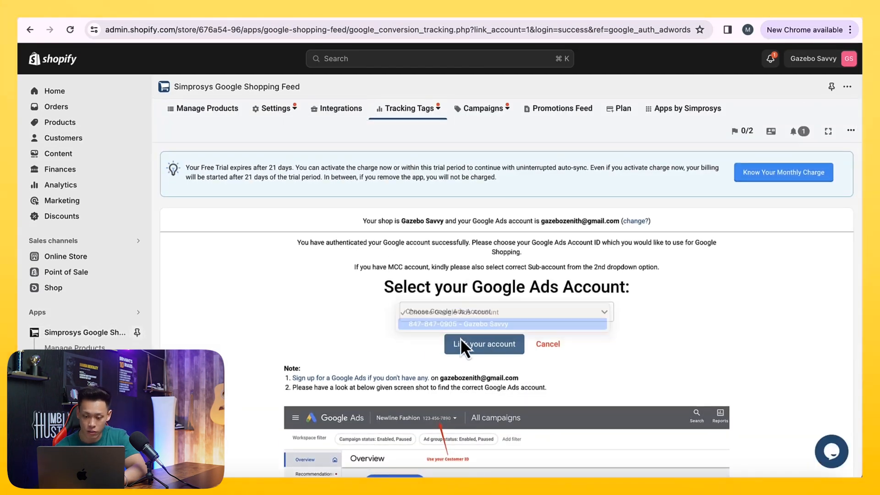
scroll(466, 336, down, 1)
click(467, 303)
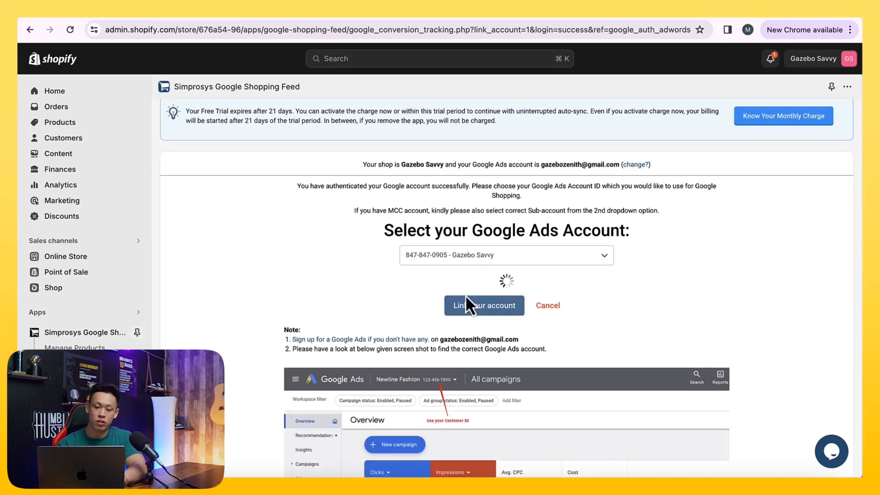
- Keep dynamic remarketing, conversion, add-to-cart and begin-checkout tracking enabled, continue, and create new conversions
scroll(466, 298, down, 2)
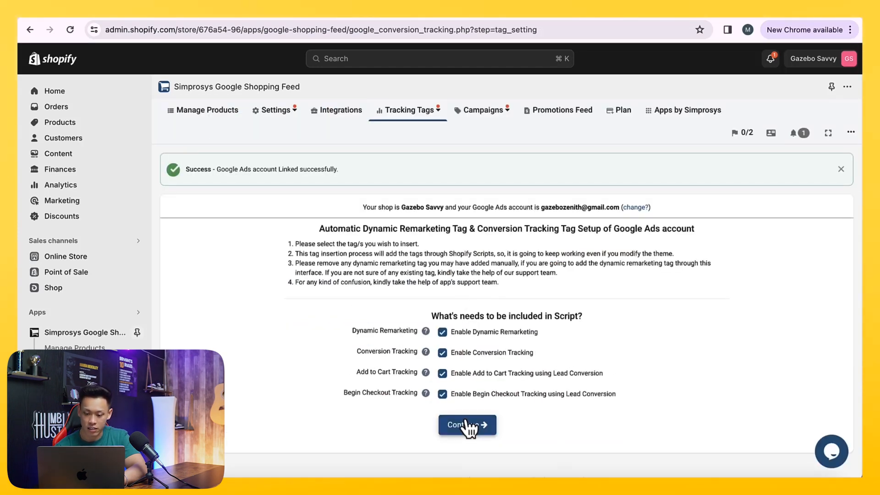
click(467, 426)
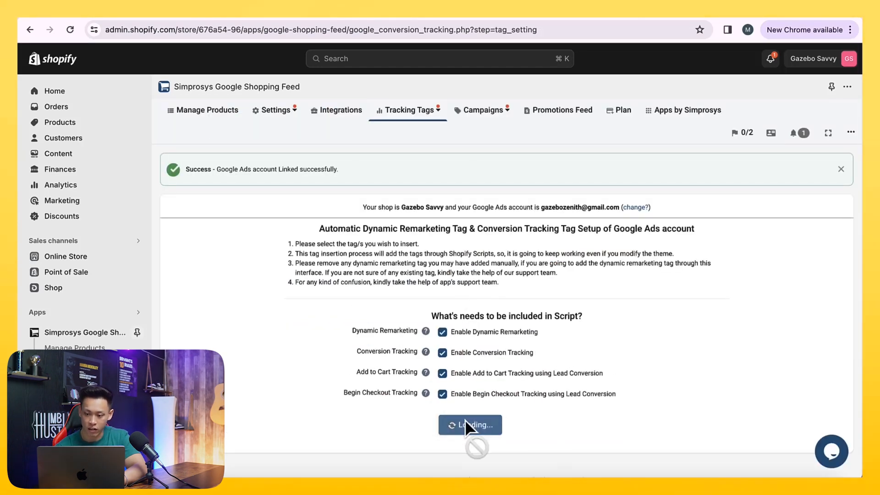
mouse_move(416, 115)
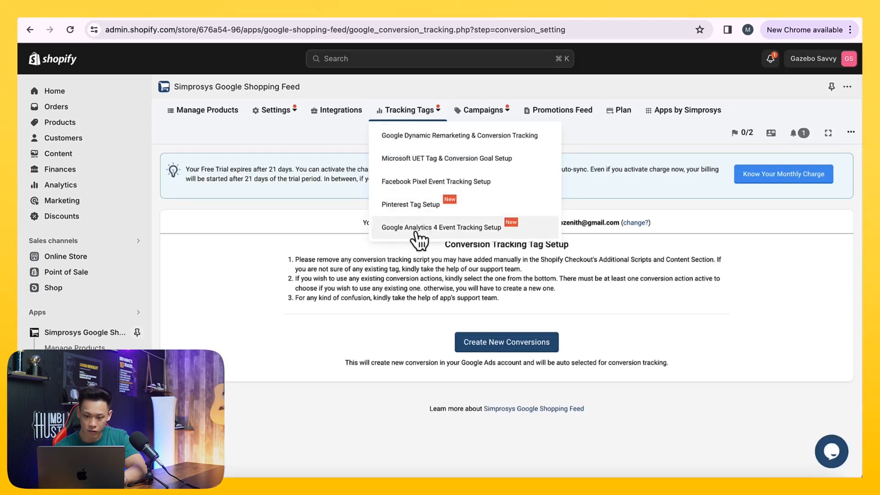
click(486, 347)
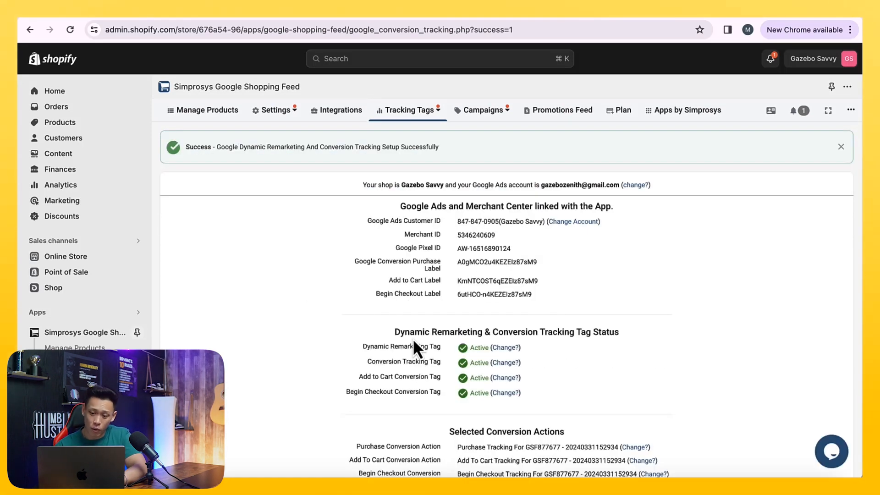
- Review the linked conversion tags and actions, then start the app update for Google Enhanced Conversions for Web
scroll(414, 342, down, 3)
drag(442, 337, 587, 371)
click(588, 371)
scroll(549, 353, up, 2)
scroll(549, 353, down, 6)
scroll(546, 350, up, 3)
click(495, 388)
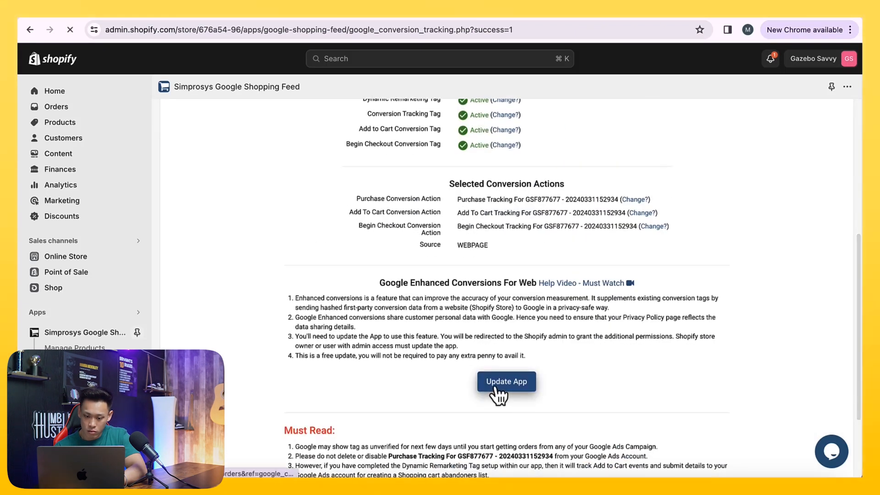
- Update the app and grant it the requested customer and order data access
scroll(496, 388, down, 3)
scroll(495, 388, up, 3)
scroll(495, 394, up, 4)
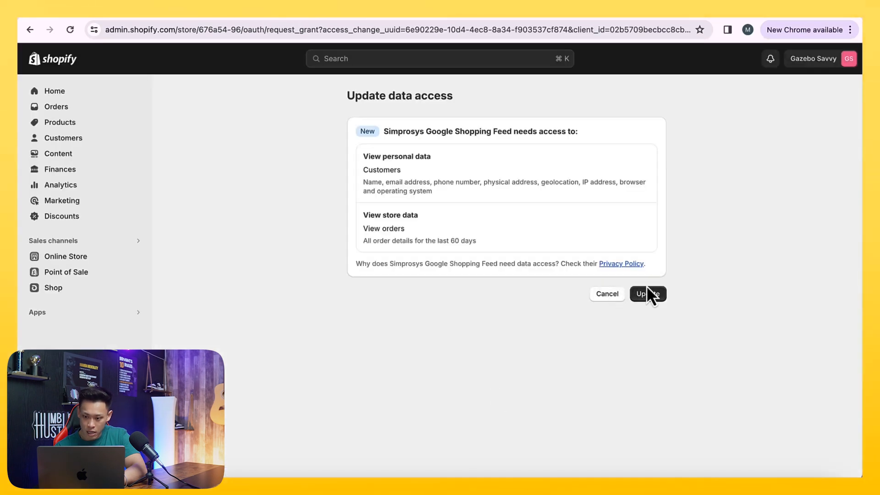
click(654, 297)
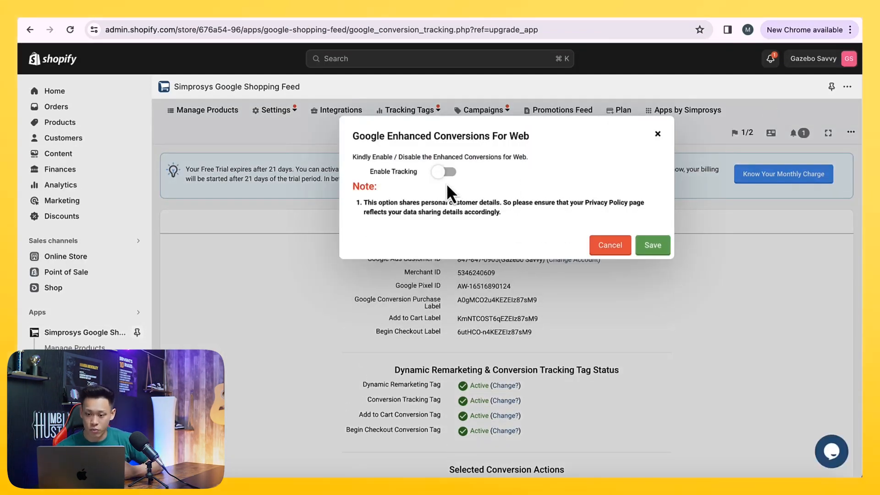
- Switch on Enhanced Conversions for Web tracking in the app and try to save it
click(438, 170)
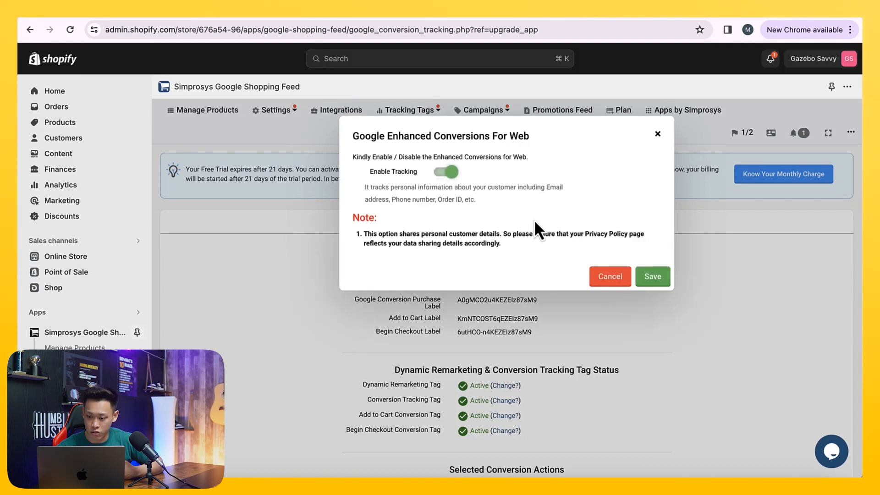
click(654, 285)
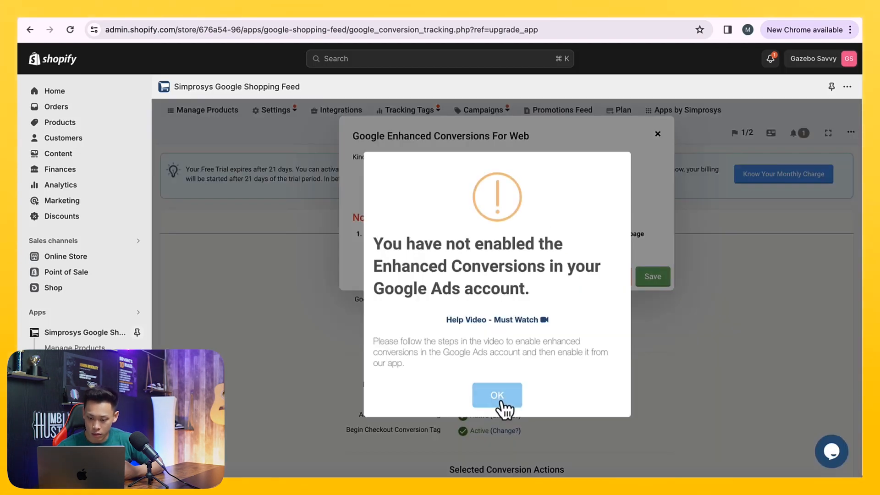
- Open and watch the Simprosys help video on enabling enhanced conversions, skipping through its steps
click(485, 320)
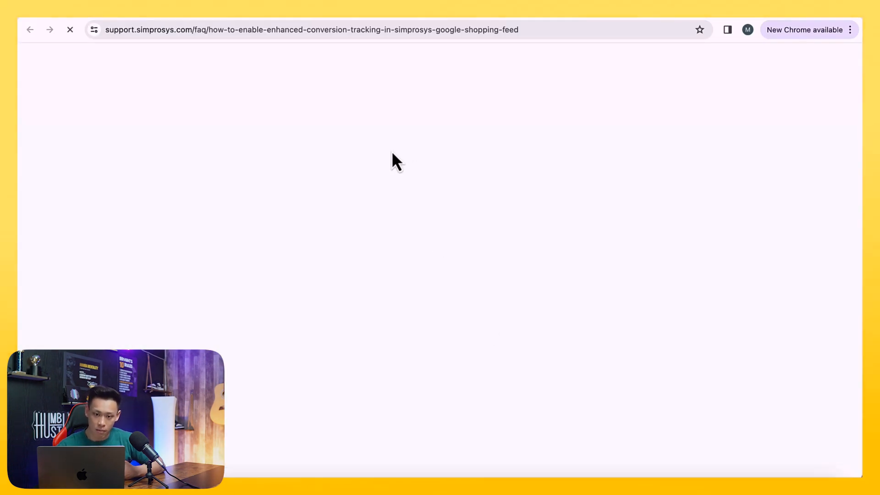
scroll(392, 152, down, 1)
scroll(393, 155, down, 10)
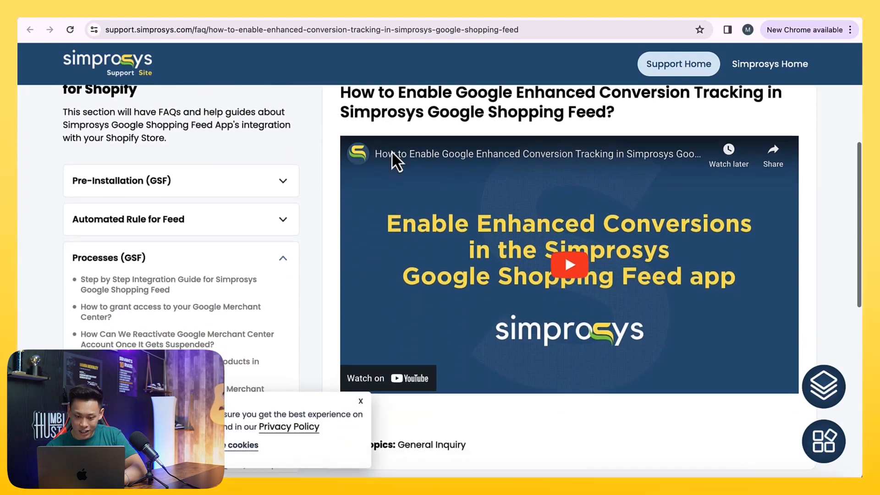
scroll(515, 232, up, 7)
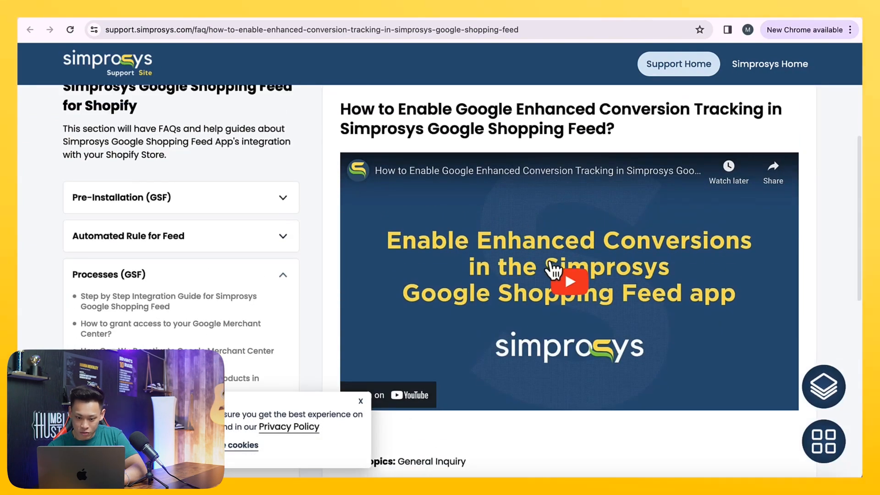
scroll(515, 232, down, 1)
click(568, 247)
click(383, 366)
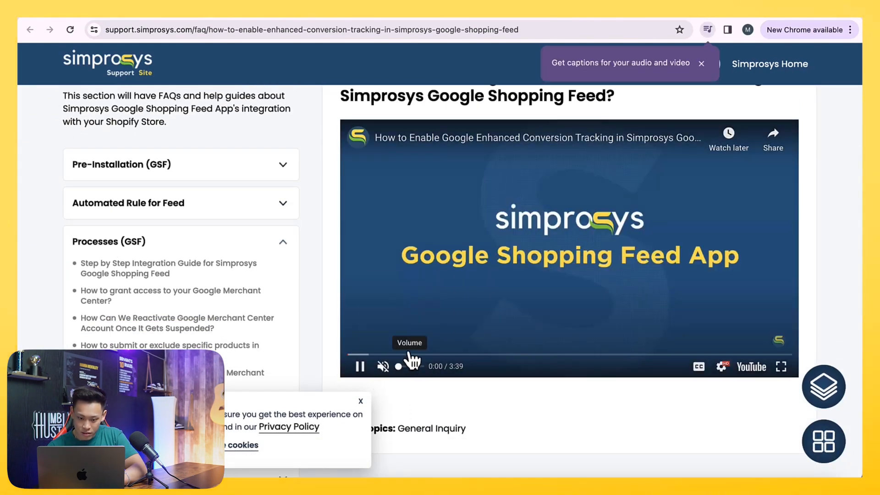
click(409, 355)
click(456, 354)
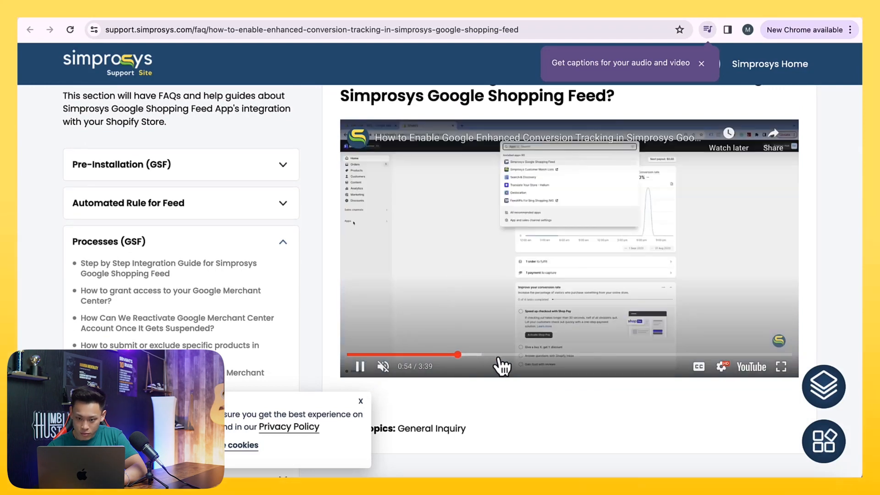
click(500, 354)
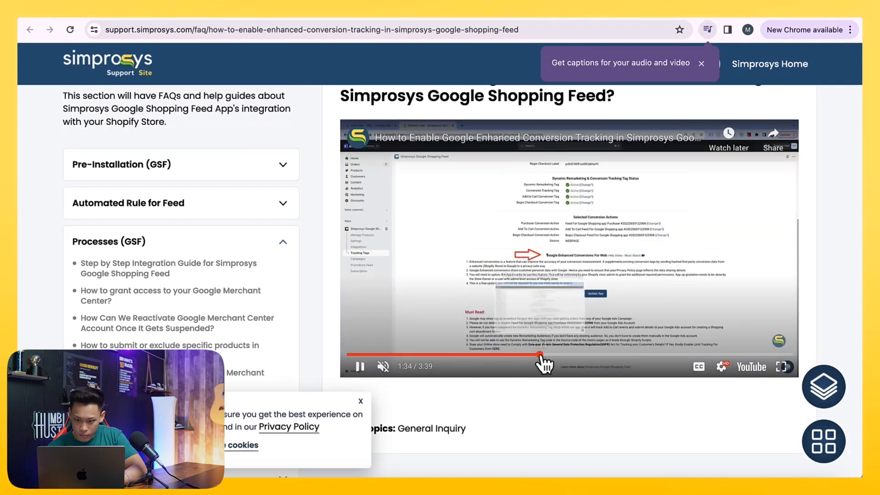
click(558, 355)
drag(579, 366, 642, 356)
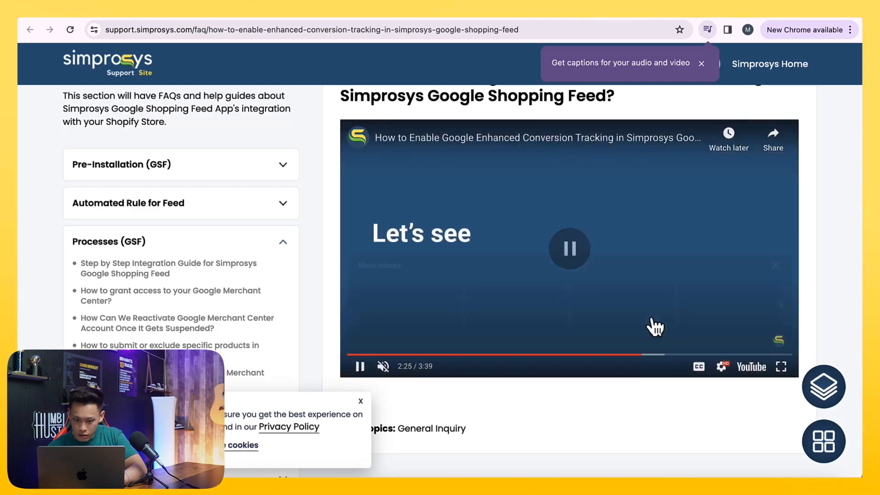
click(656, 327)
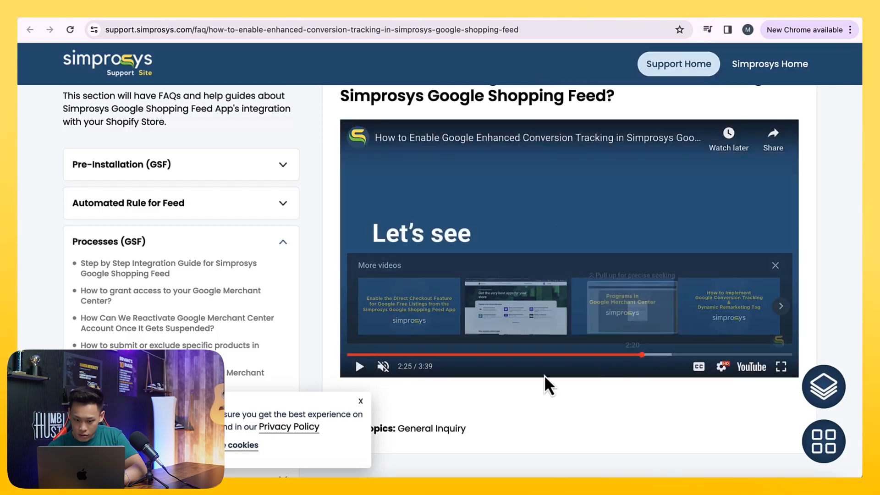
click(359, 369)
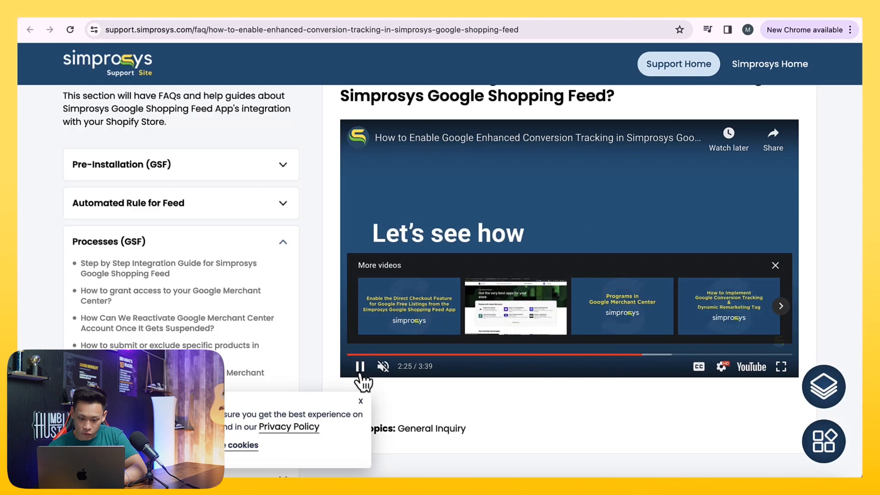
click(655, 355)
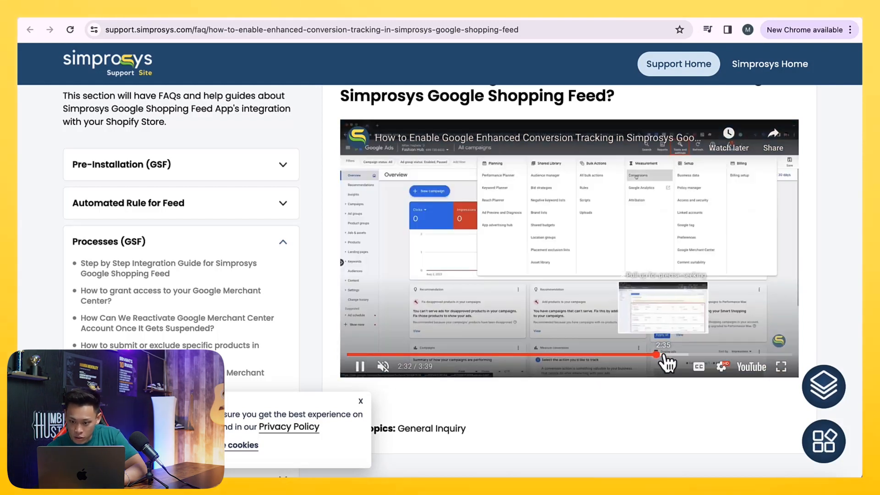
drag(667, 361, 688, 364)
click(620, 279)
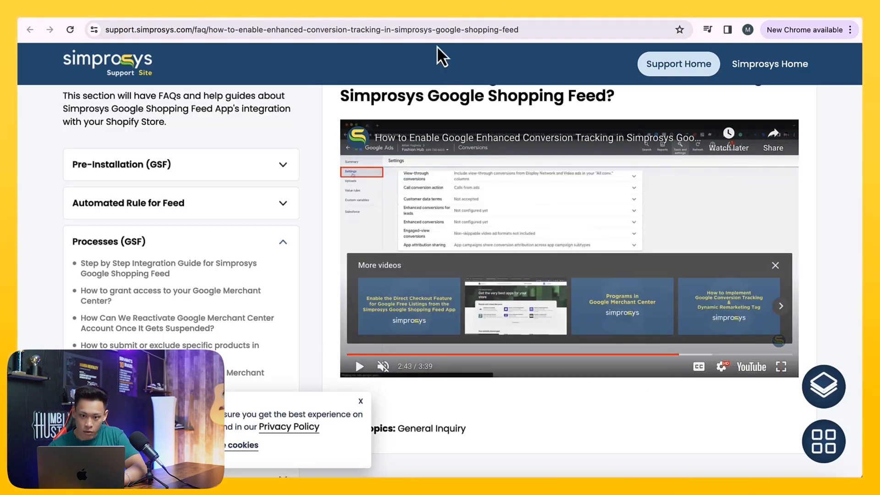
- Open the Google Ads conversion settings for the account, dismissing the conversion goals introduction
click(429, 20)
click(585, 60)
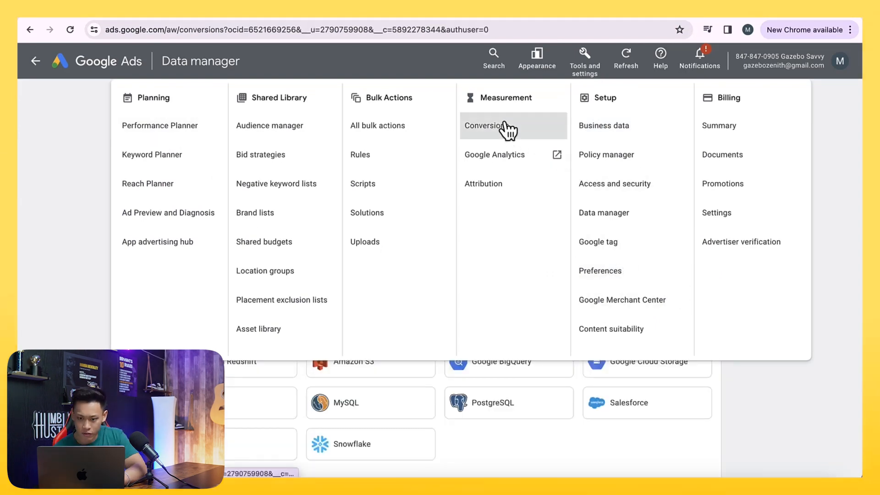
click(506, 126)
click(387, 15)
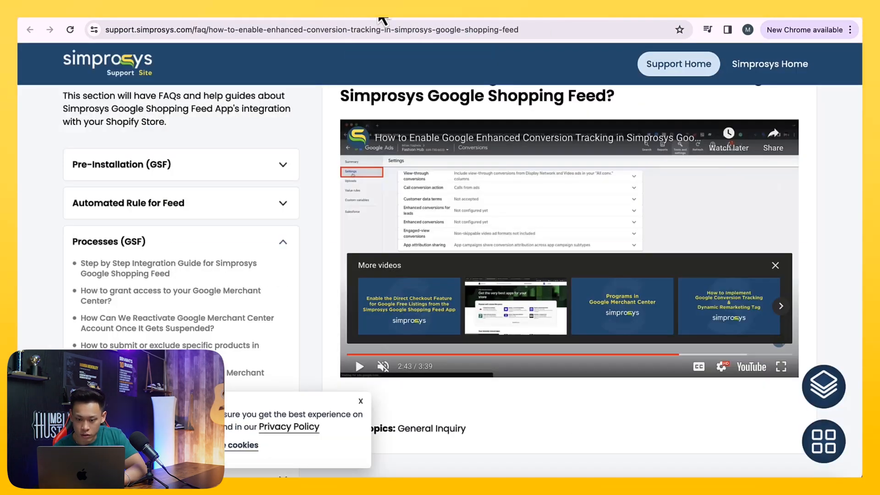
click(417, 15)
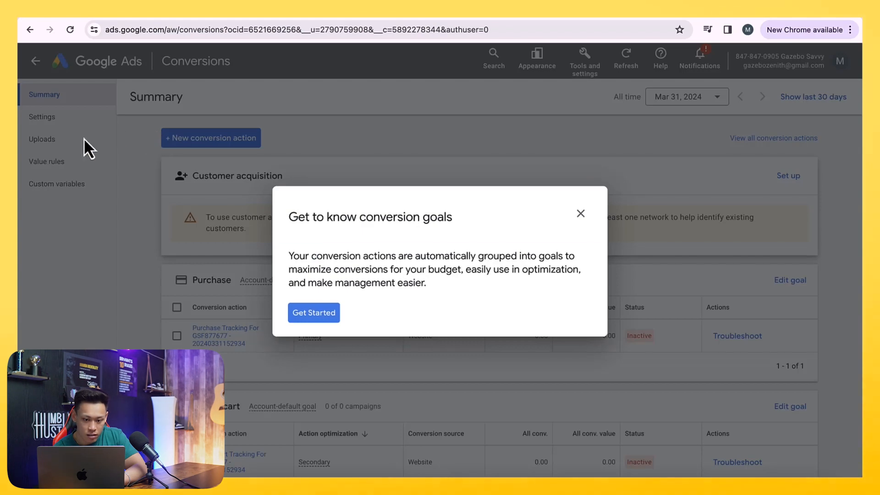
click(577, 214)
click(498, 284)
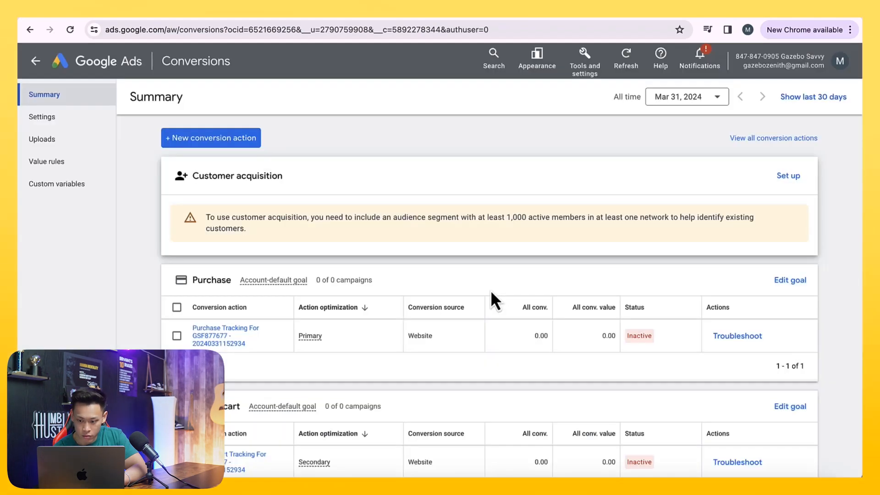
click(71, 118)
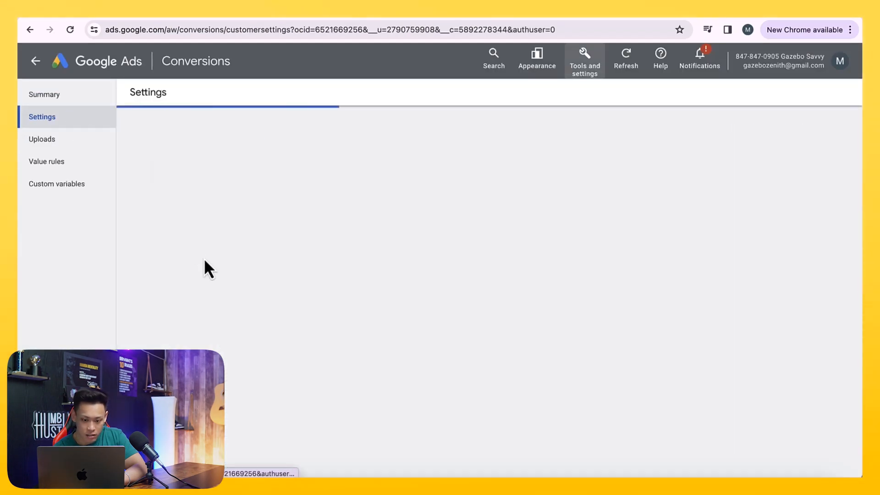
- Turn on enhanced conversions in Google Ads conversion settings, choose the Google Ads API method, and save
click(370, 13)
click(448, 191)
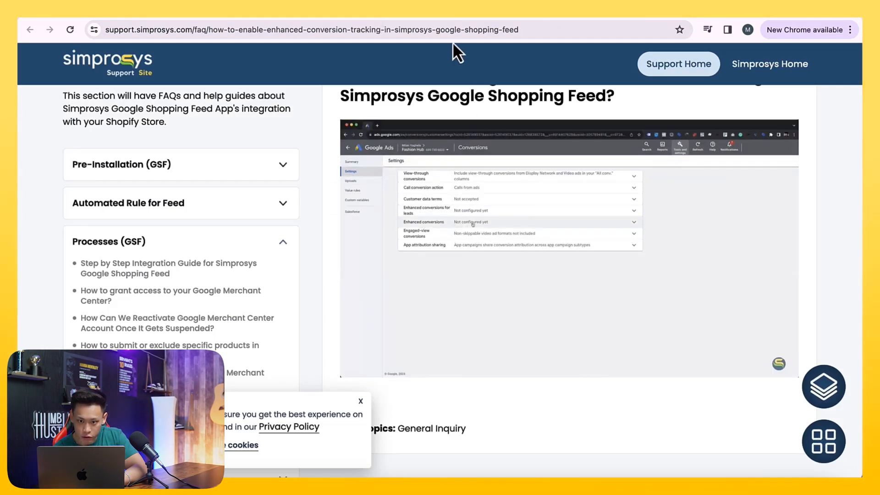
click(451, 12)
click(236, 242)
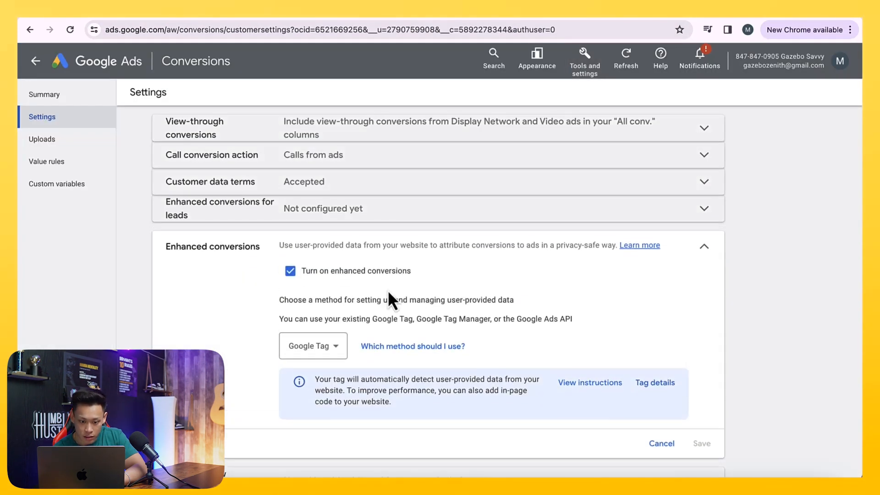
click(321, 326)
click(373, 12)
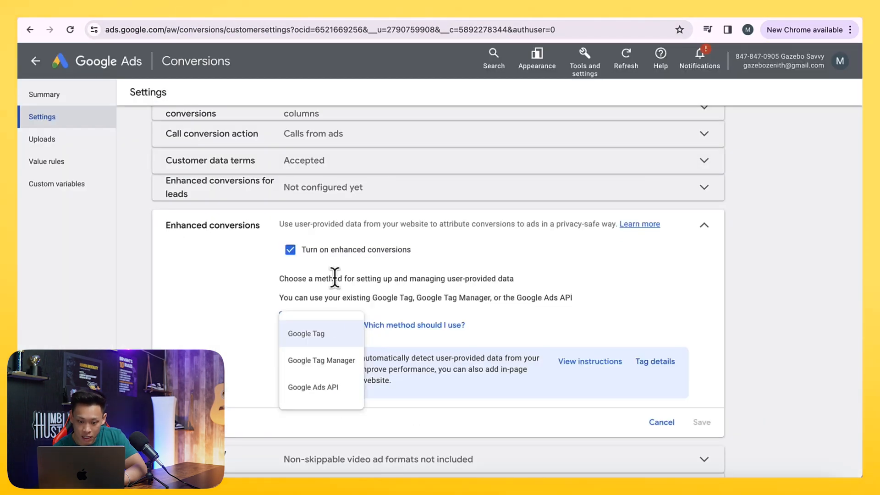
click(315, 390)
click(702, 411)
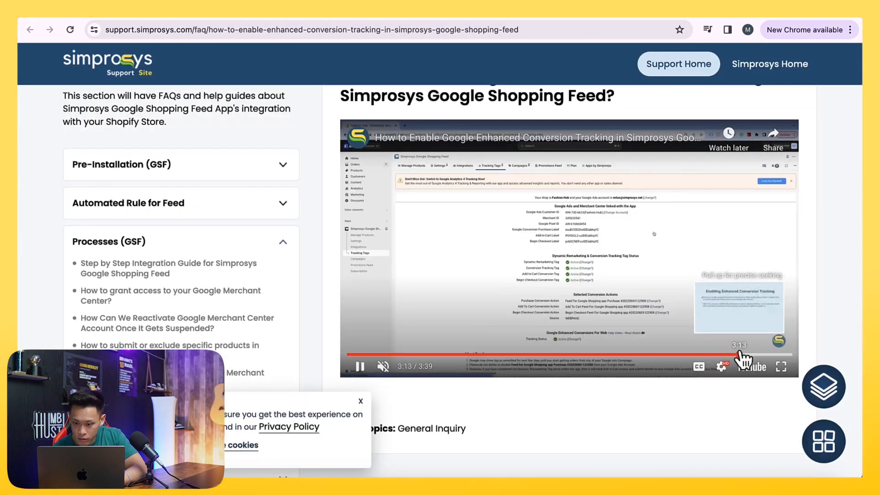
- Return to the app and retry saving Enhanced Conversions for Web tracking, dismissing the warning each time
click(739, 354)
click(718, 294)
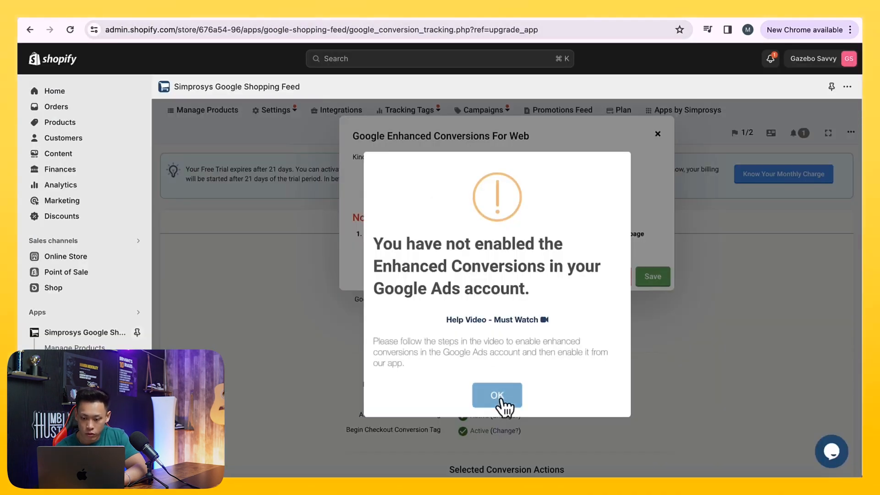
click(501, 403)
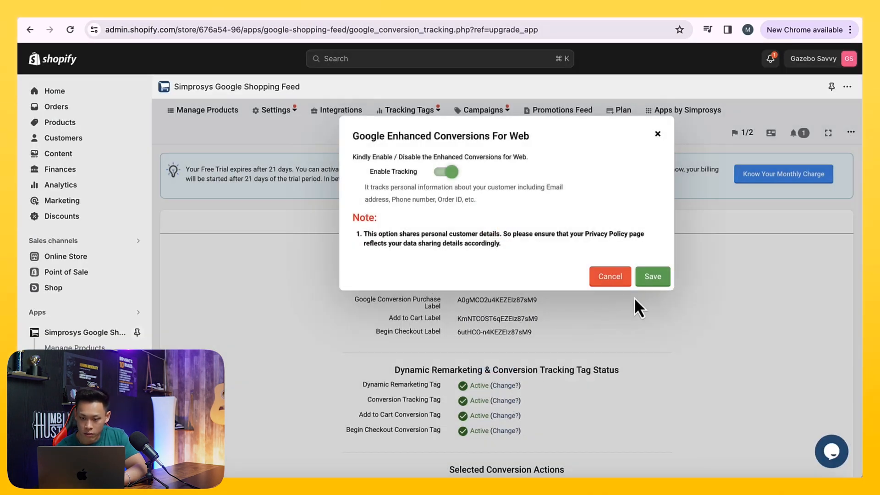
click(651, 277)
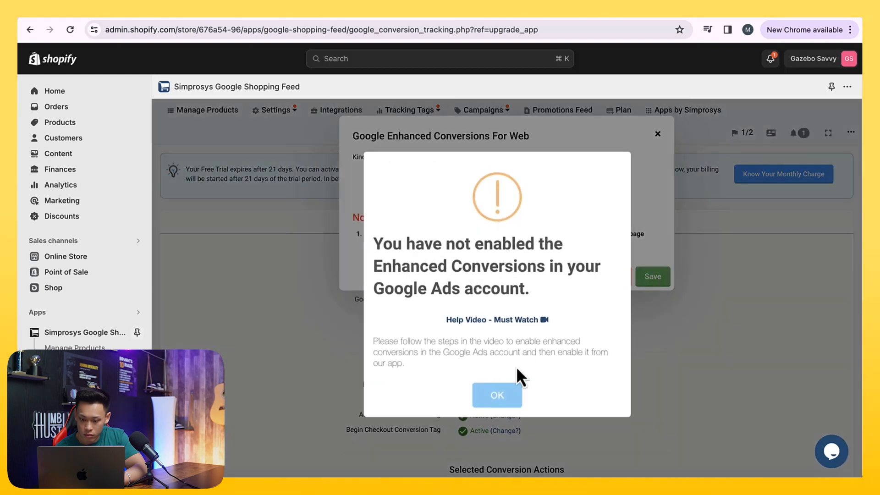
click(500, 401)
click(647, 275)
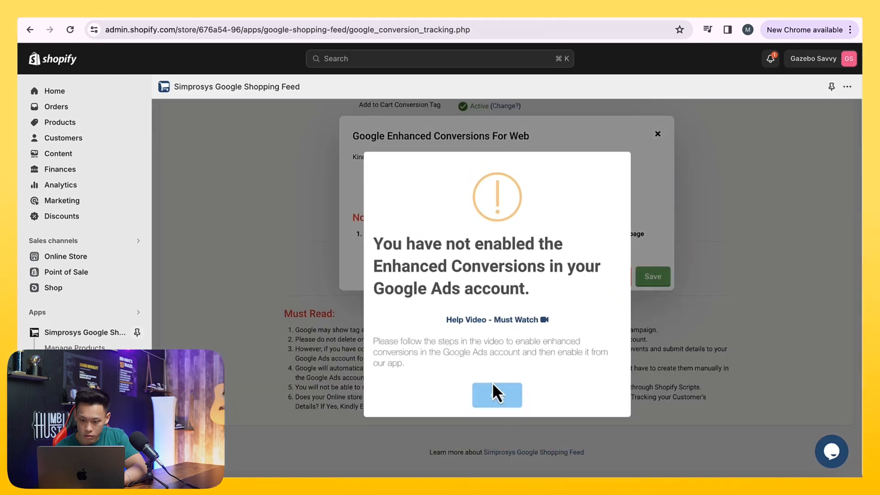
drag(508, 341, 539, 361)
click(539, 361)
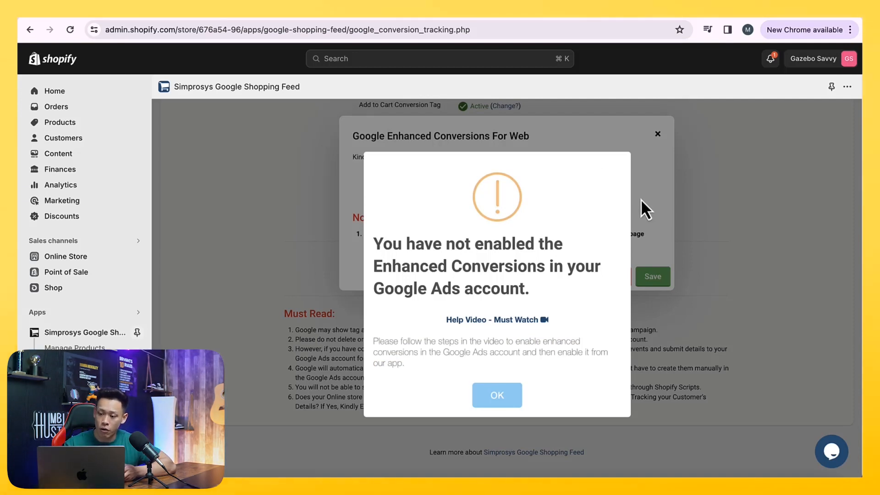
click(494, 397)
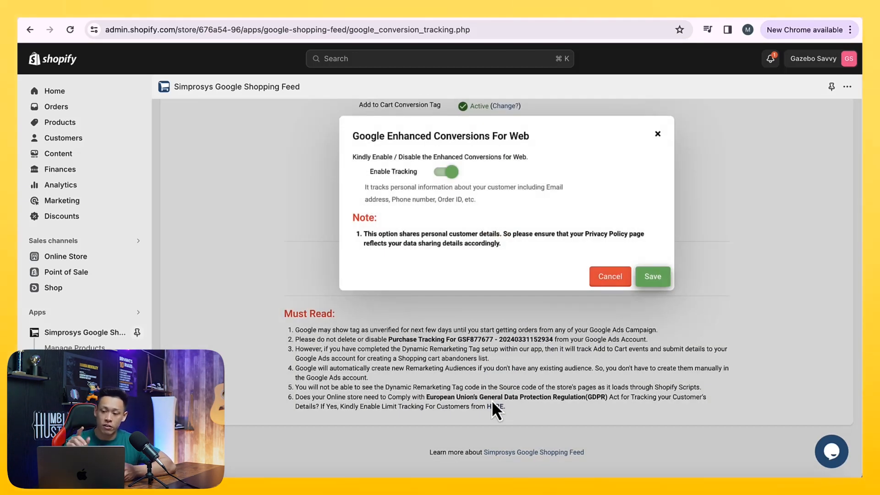
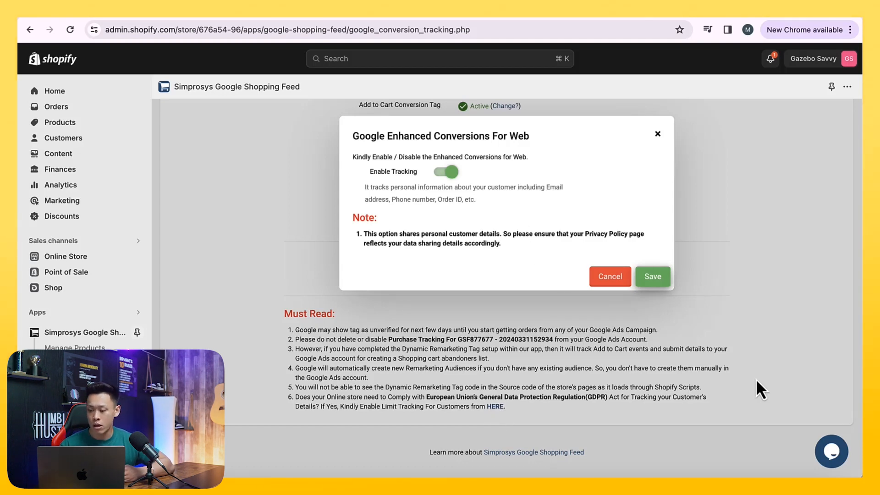
click(829, 451)
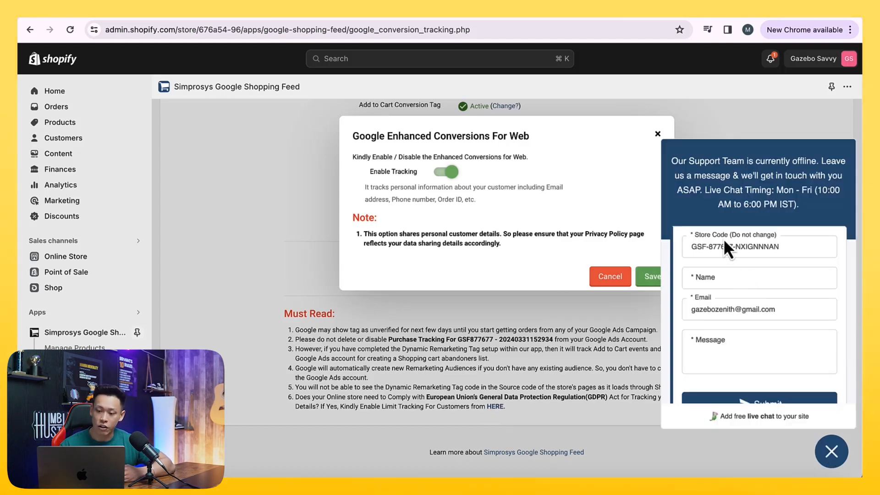
drag(352, 142, 526, 144)
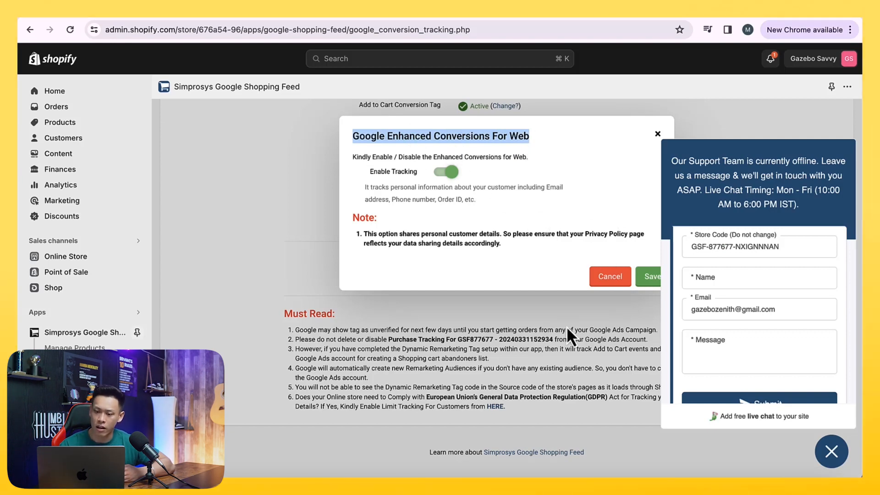
click(832, 452)
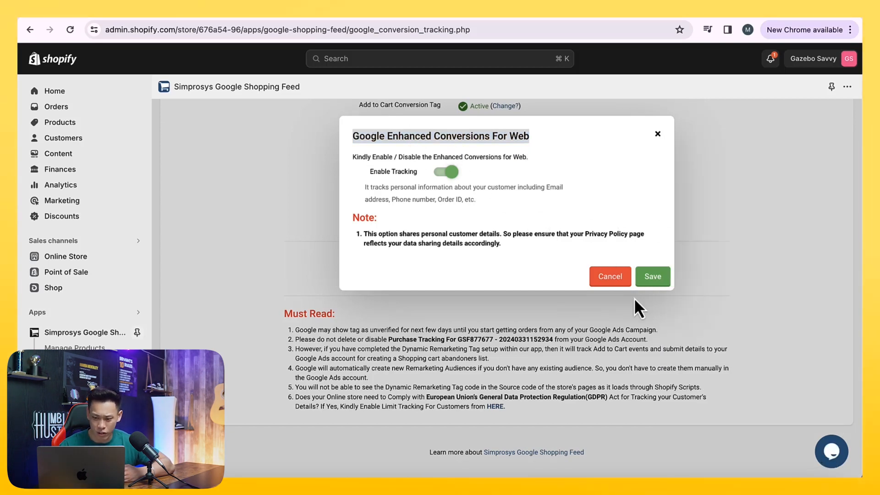
- Close the Enhanced Conversions for Web dialog and review the linked Google Ads and Merchant Center details
click(658, 137)
scroll(596, 235, up, 4)
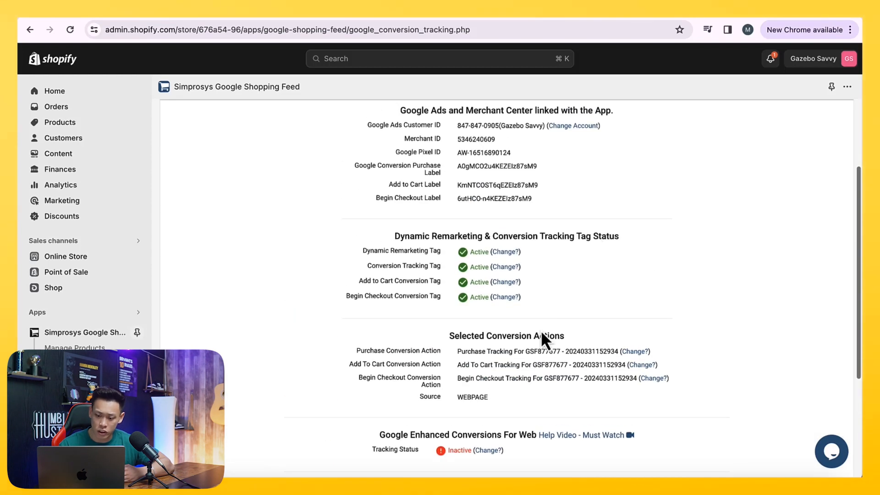
drag(519, 398, 373, 124)
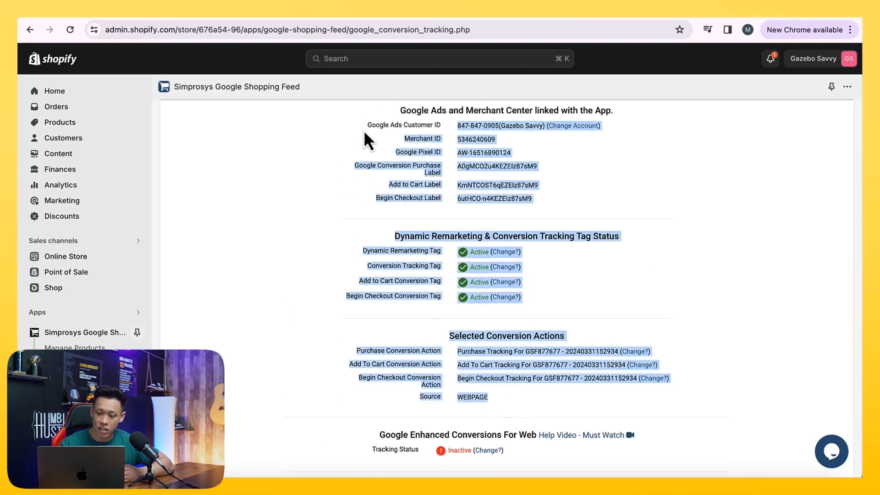
click(349, 177)
- Switch to the Google Ads tab and review the status of each conversion action on the Conversions summary
click(486, 14)
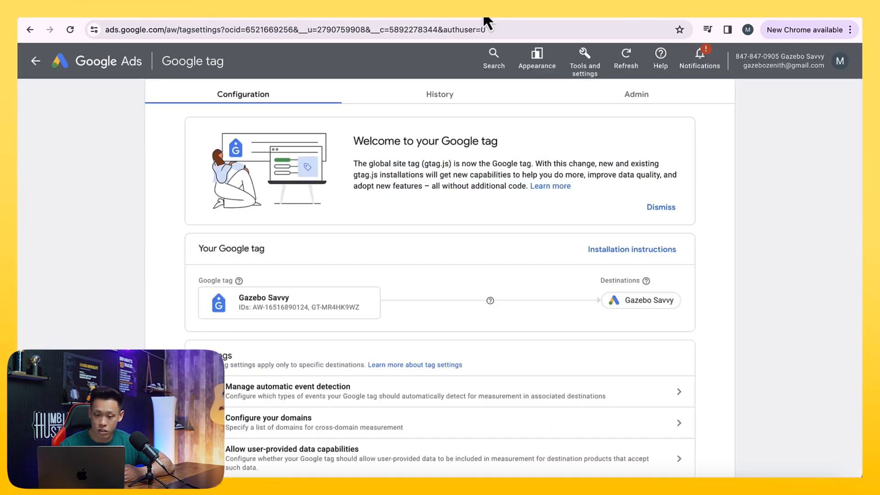
click(428, 15)
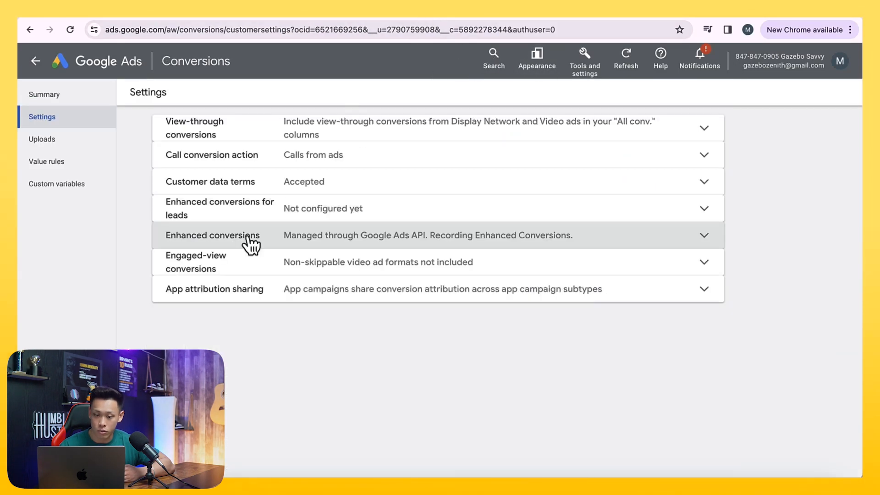
click(60, 95)
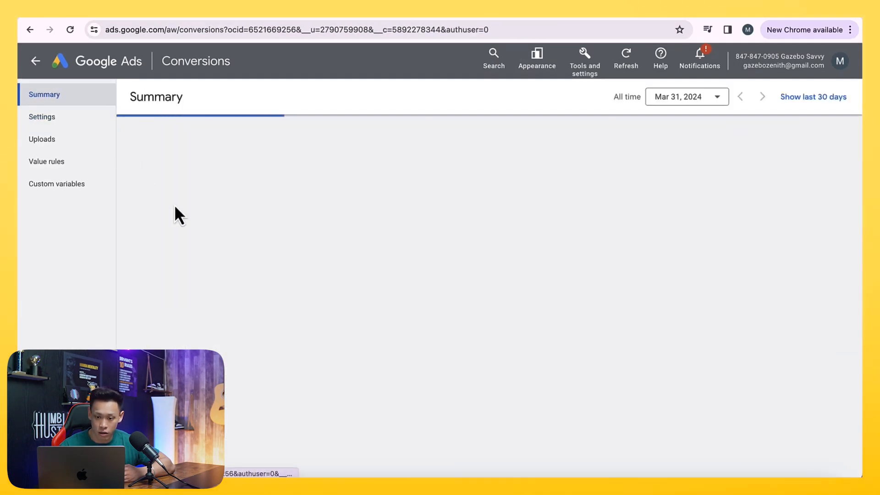
scroll(229, 304, down, 1)
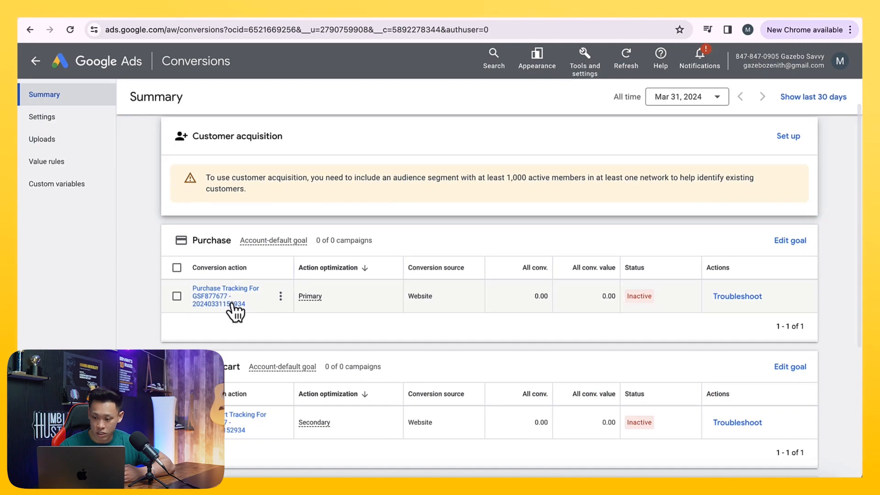
scroll(241, 305, down, 3)
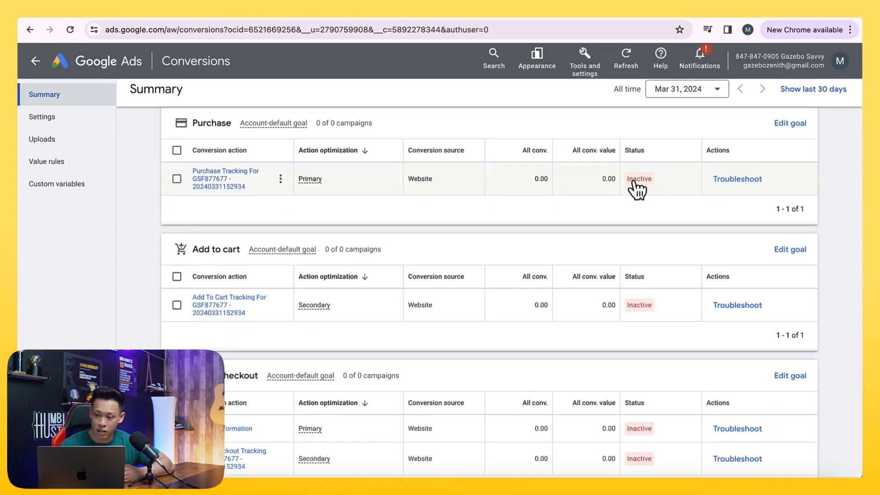
scroll(642, 316, down, 2)
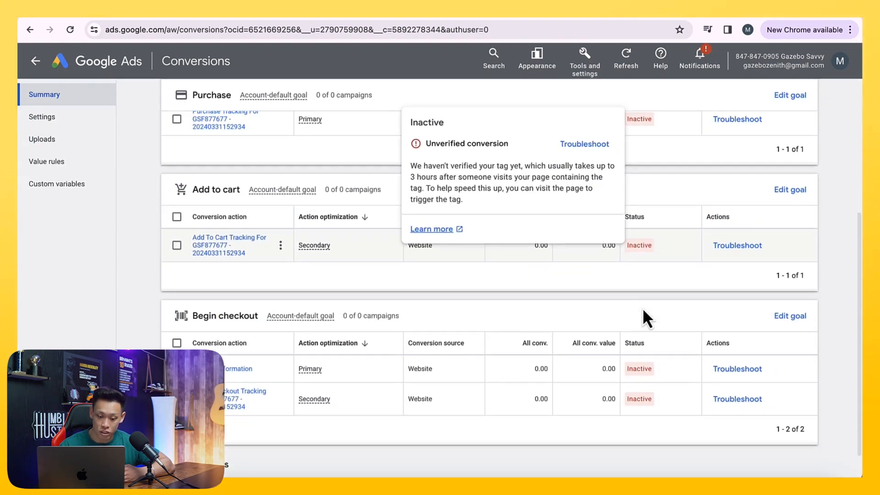
scroll(645, 335, up, 5)
scroll(644, 346, down, 5)
scroll(644, 346, up, 5)
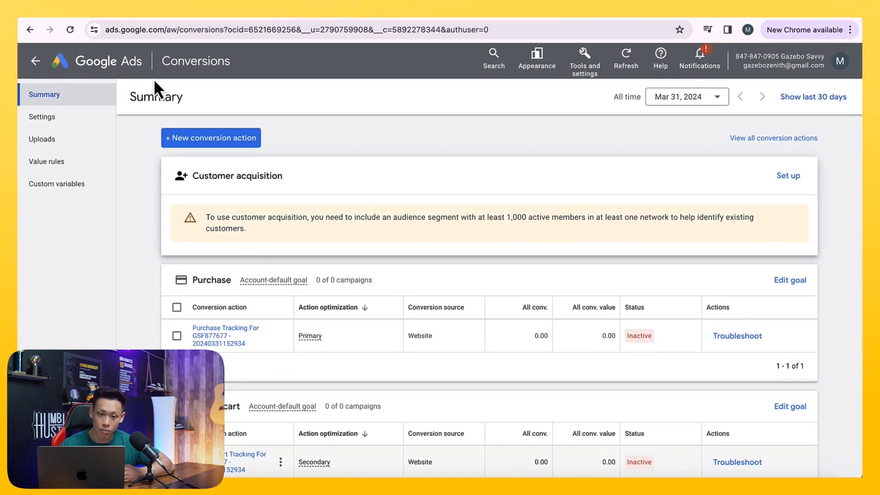
- Return to the Shopify app and browse its Google Shopping settings and Integrations pages
click(132, 10)
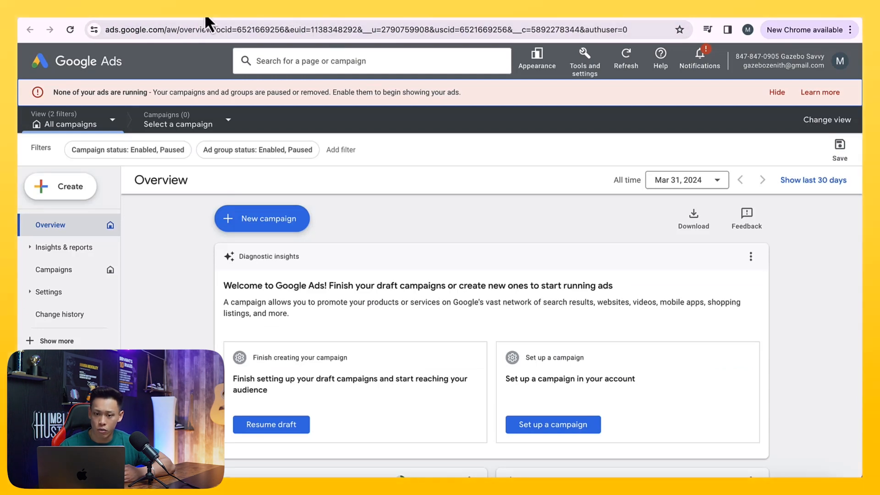
click(323, 18)
click(406, 112)
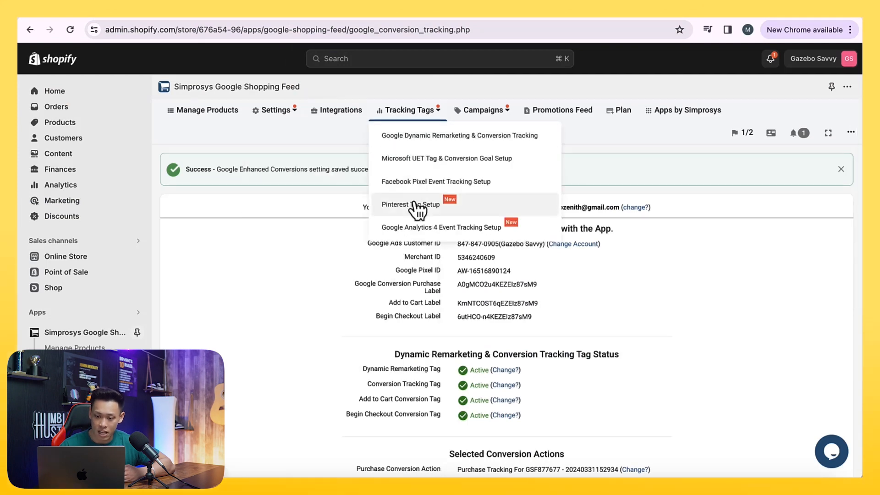
click(284, 110)
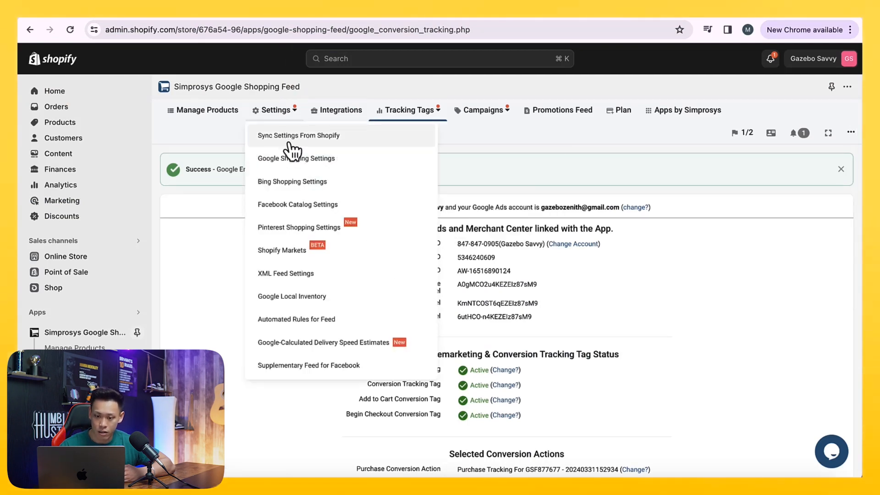
click(291, 170)
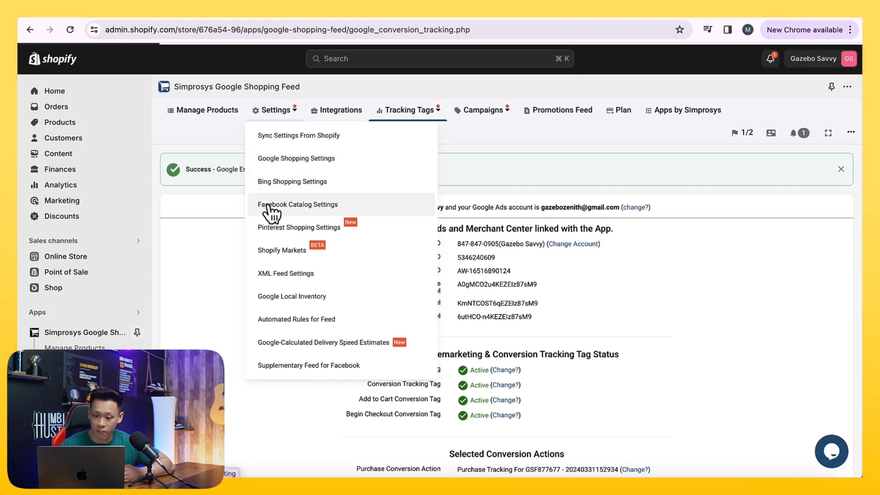
scroll(225, 249, down, 2)
scroll(224, 249, down, 3)
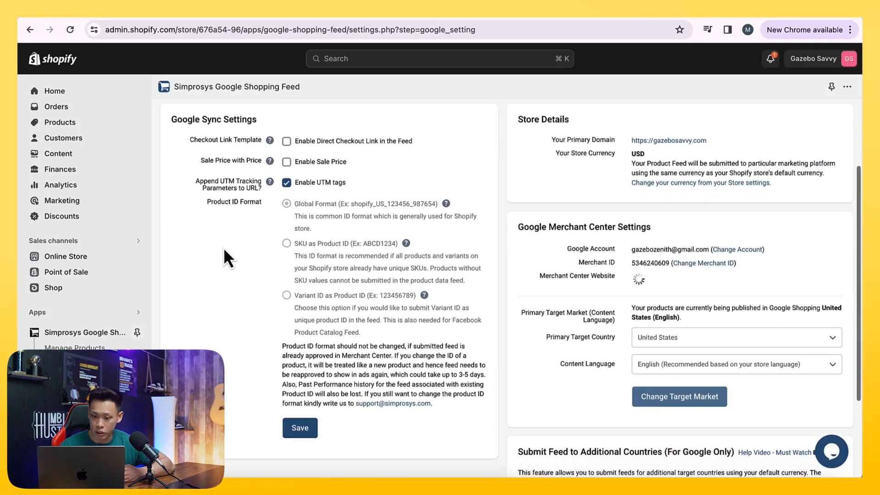
scroll(224, 258, up, 5)
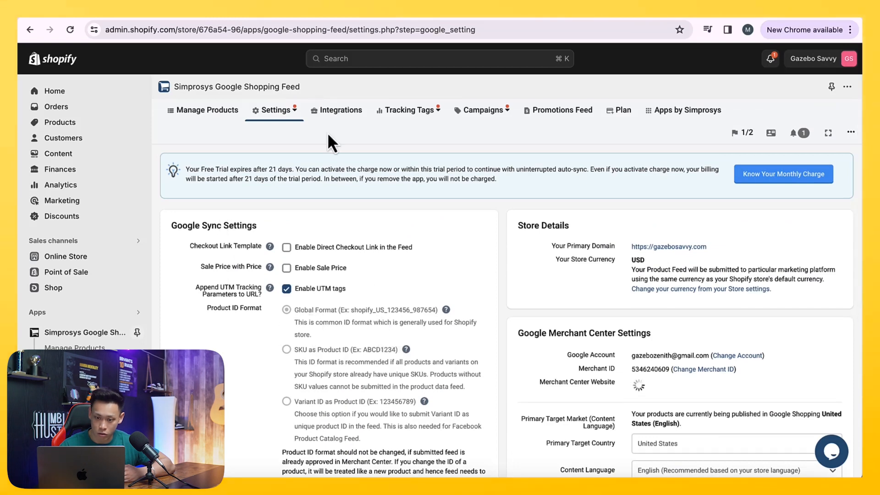
click(340, 115)
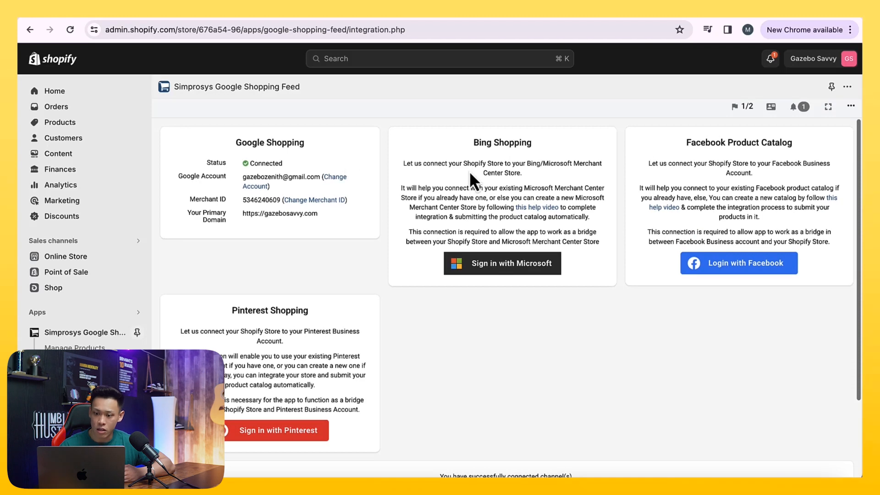
drag(475, 137, 592, 240)
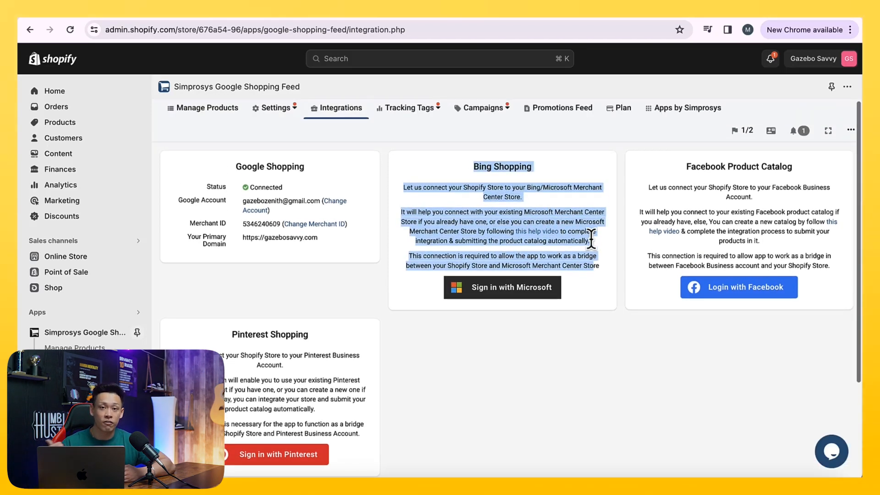
- Reopen the Google Dynamic Remarketing & Conversion Tracking page and review the Enhanced Conversions for Web tracking status
mouse_move(411, 118)
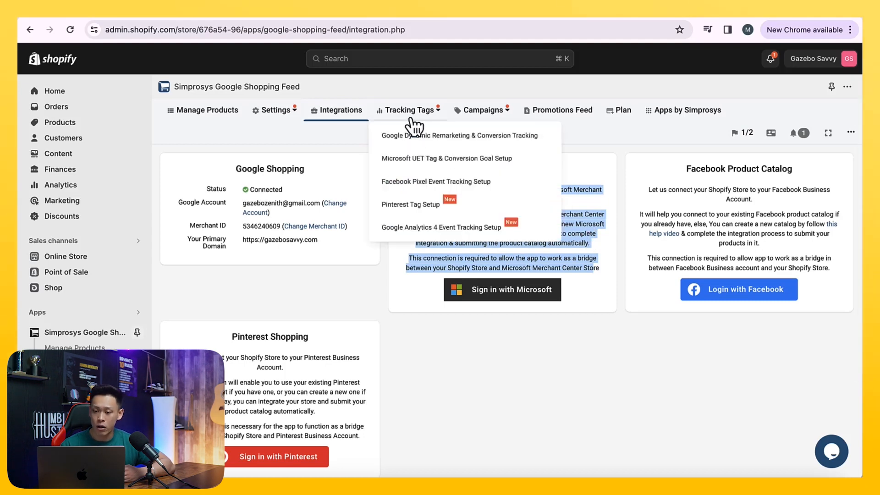
click(418, 139)
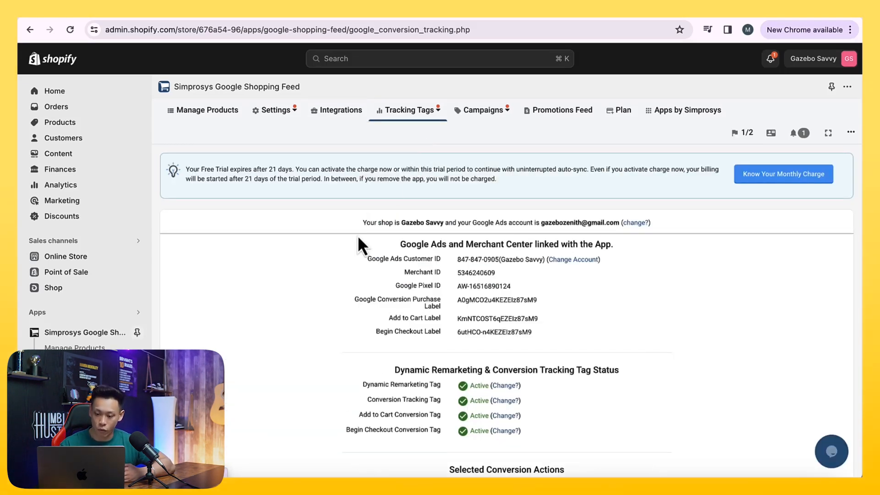
scroll(358, 238, down, 3)
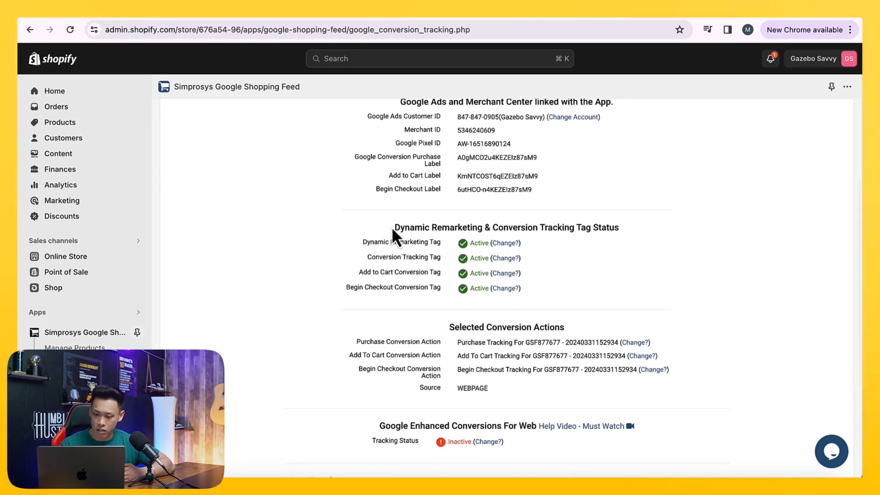
drag(391, 226, 542, 277)
scroll(547, 281, down, 2)
scroll(518, 291, down, 1)
drag(450, 212, 505, 262)
drag(385, 305, 537, 331)
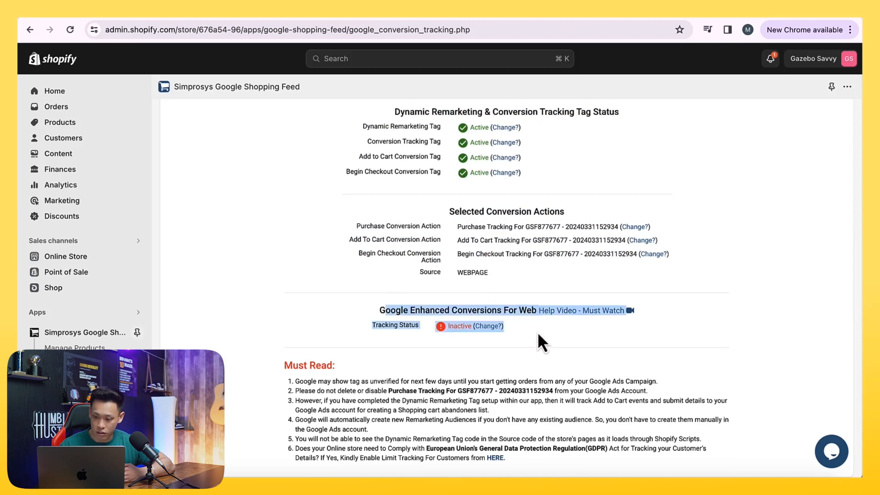
- Open the Enhanced Conversions help video, then return to the conversion tracking page and scroll through it
click(574, 314)
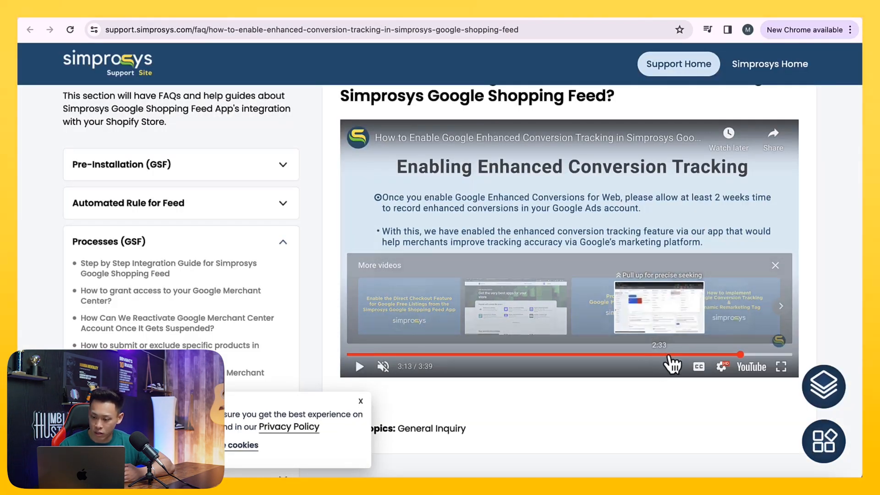
click(315, 8)
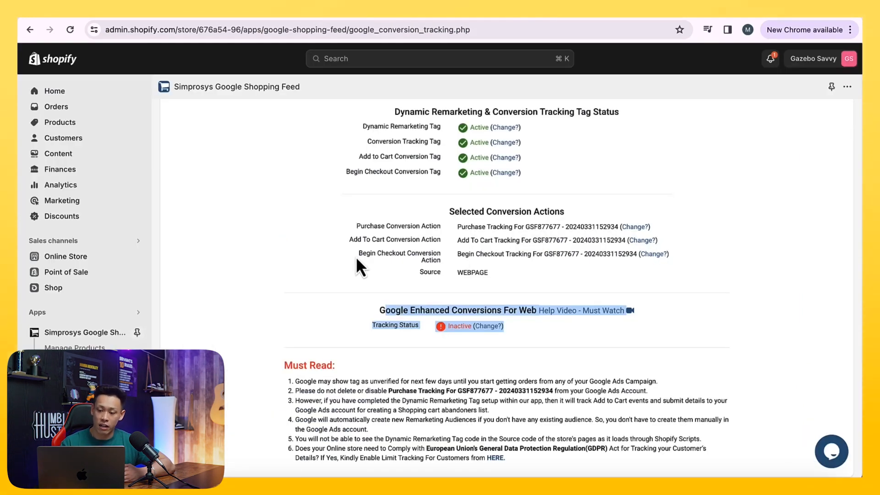
scroll(357, 260, down, 1)
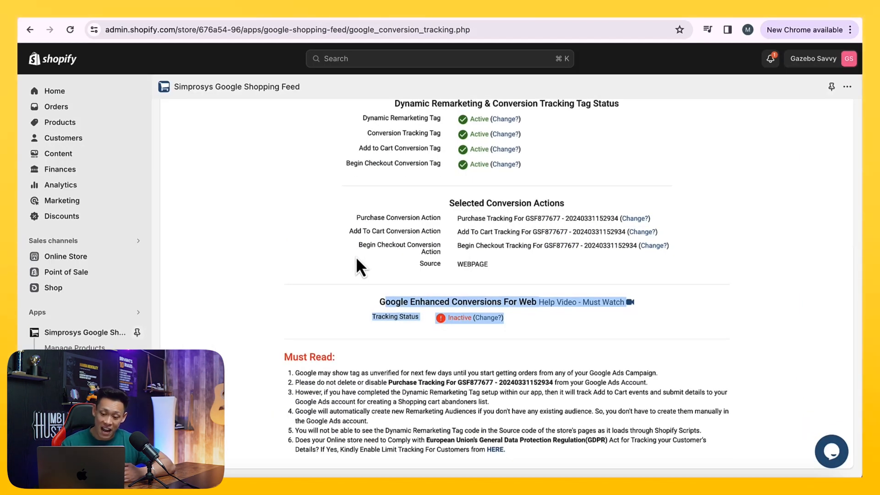
scroll(357, 260, up, 10)
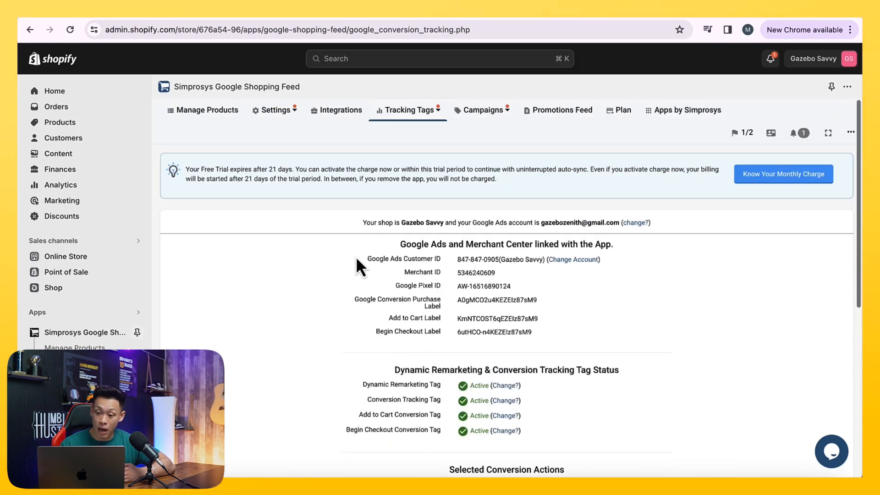
scroll(355, 257, down, 11)
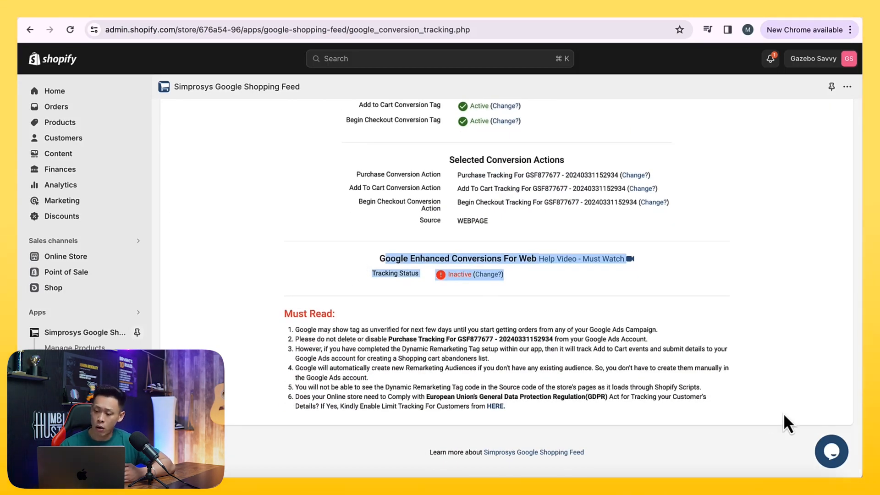
click(831, 451)
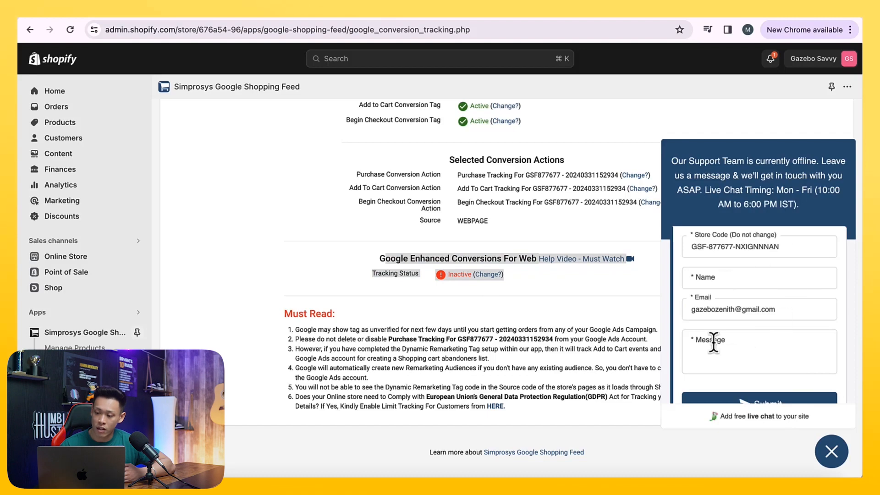
click(832, 452)
scroll(697, 351, up, 10)
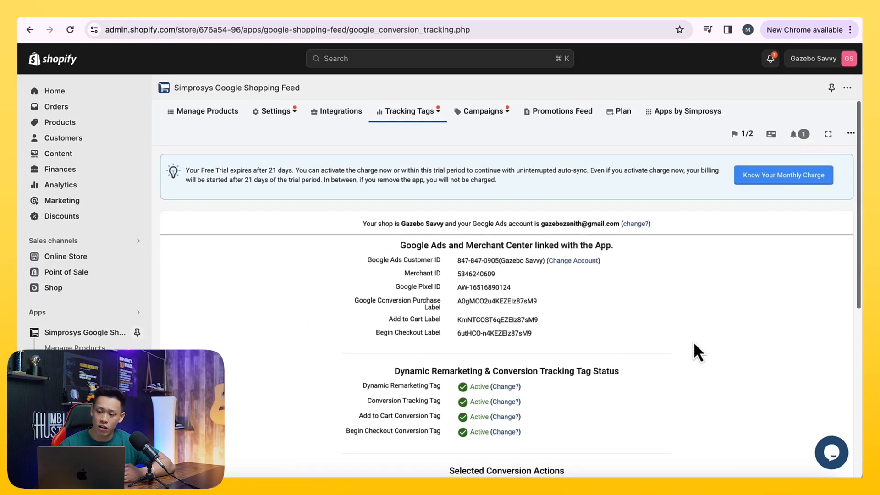